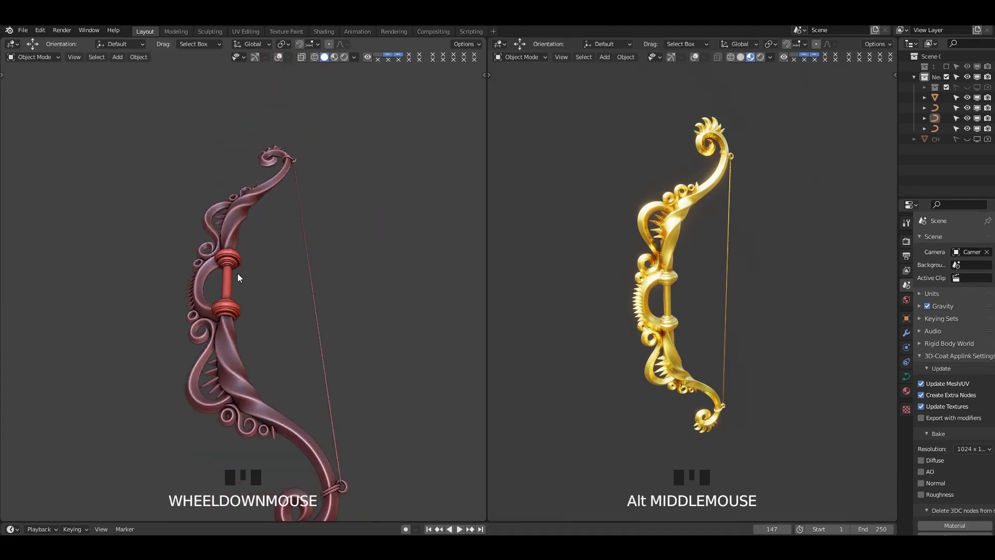
# Examine the finished ornamental bow in both viewports, from several angles and up close.
pyautogui.moveTo(237, 272); pyautogui.dragTo(245, 288, button='middle')
pyautogui.scroll(-2, 245, 289)
pyautogui.scroll(3, 667, 259)
pyautogui.moveTo(667, 260); pyautogui.dragTo(635, 311, button='middle')
pyautogui.scroll(-3, 674, 363)
pyautogui.keyDown('shift'); pyautogui.moveTo(704, 394); pyautogui.dragTo(718, 298, button='middle'); pyautogui.keyUp('shift')
pyautogui.moveTo(718, 298); pyautogui.dragTo(705, 304, button='middle')
pyautogui.keyDown('alt'); pyautogui.moveTo(293, 302); pyautogui.dragTo(237, 298, button='middle'); pyautogui.keyUp('alt')
pyautogui.scroll(4, 298, 282)
pyautogui.moveTo(689, 301); pyautogui.dragTo(708, 307, button='middle')
pyautogui.scroll(3, 680, 344)
pyautogui.keyDown('shift'); pyautogui.moveTo(679, 344); pyautogui.dragTo(645, 333, button='middle'); pyautogui.keyUp('shift')
pyautogui.keyDown('shift'); pyautogui.moveTo(306, 296); pyautogui.dragTo(332, 295, button='middle'); pyautogui.keyUp('shift')
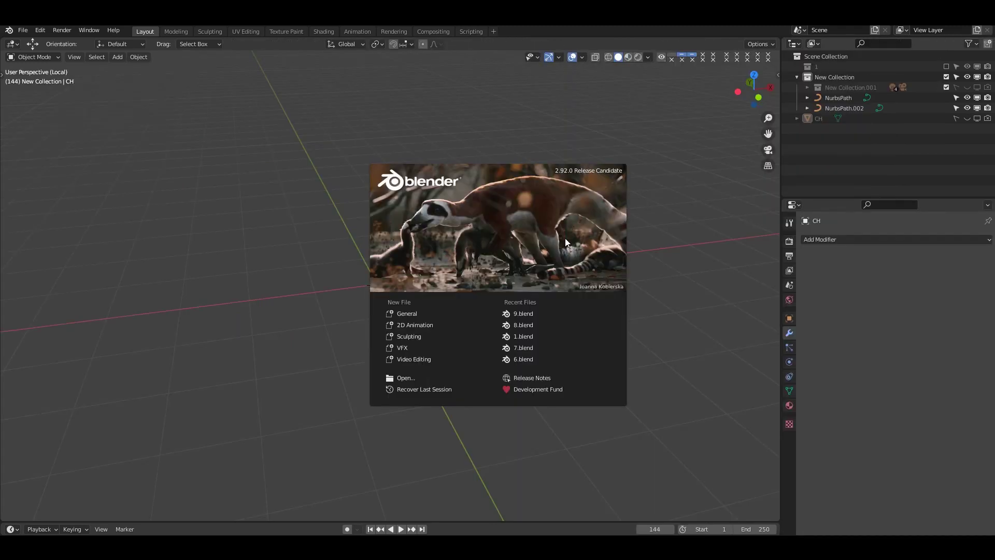
# Dismiss the splash screen and start the Shortcut VUr on-screen input display.
pyautogui.click(579, 145)
pyautogui.press('n')
pyautogui.click(774, 154)
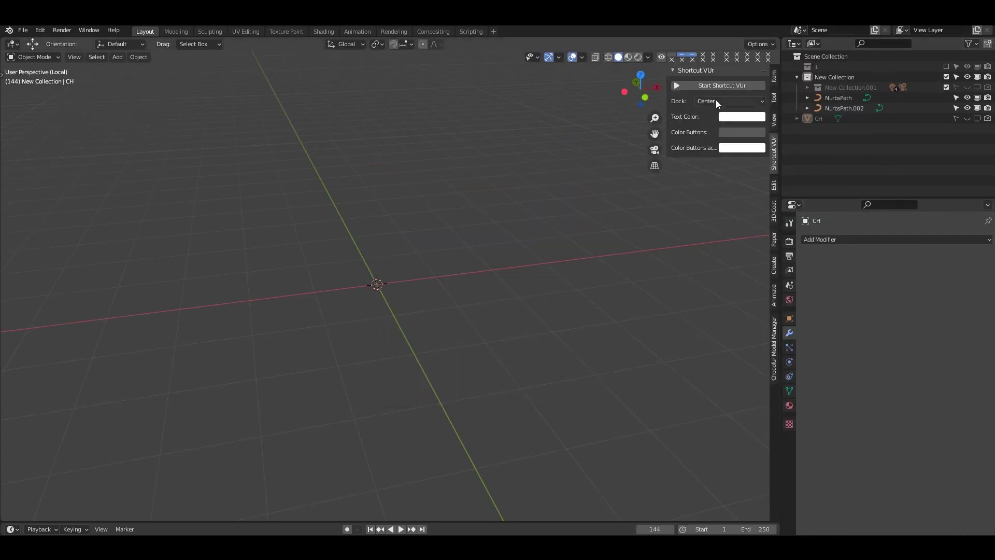
pyautogui.moveTo(491, 227); pyautogui.dragTo(515, 223, button='middle')
pyautogui.press('v')
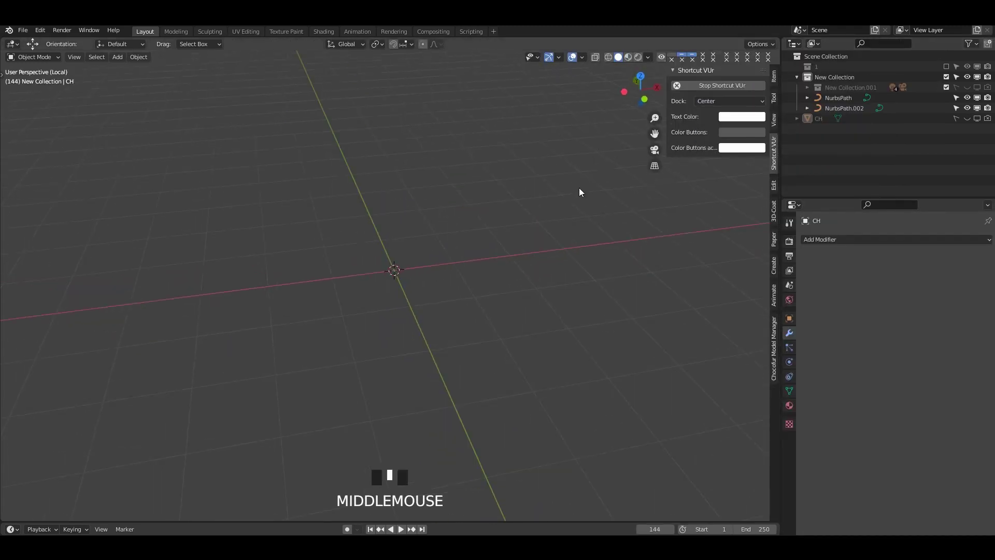
pyautogui.press('n')
# Choose a different MatCap for the viewport's solid shading.
pyautogui.click(648, 57)
pyautogui.click(639, 132)
pyautogui.click(636, 168)
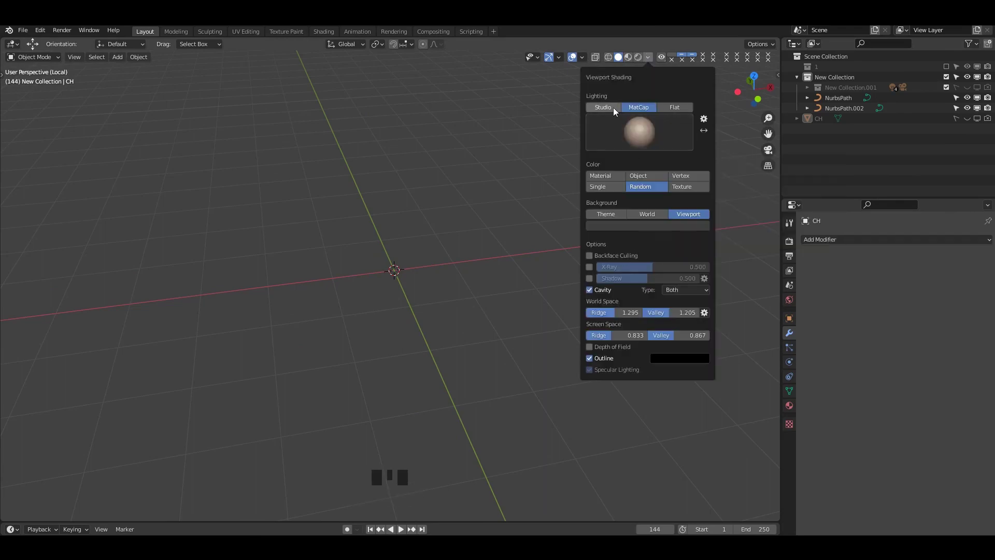
pyautogui.click(613, 108)
pyautogui.click(639, 132)
pyautogui.click(668, 170)
# Add a NURBS path with a 1 m radius at the world origin.
pyautogui.keyDown('alt'); pyautogui.middleClick(358, 238); pyautogui.keyUp('alt')
pyautogui.moveTo(421, 277); pyautogui.dragTo(325, 248, button='middle')
pyautogui.hotkey('shift', 'a')
pyautogui.moveTo(352, 224)
pyautogui.click(455, 288)
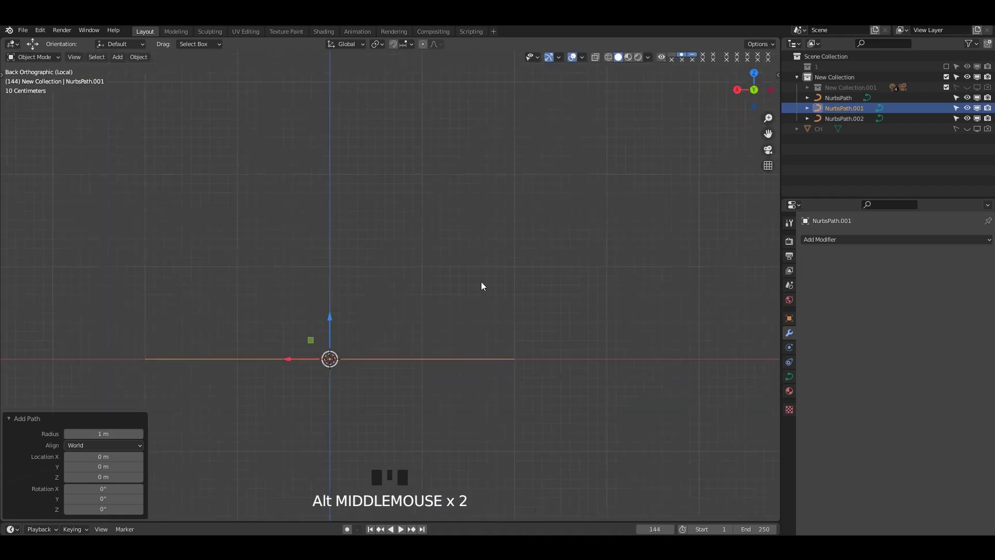
pyautogui.keyDown('shift'); pyautogui.moveTo(482, 282); pyautogui.dragTo(461, 278, button='middle'); pyautogui.keyUp('shift')
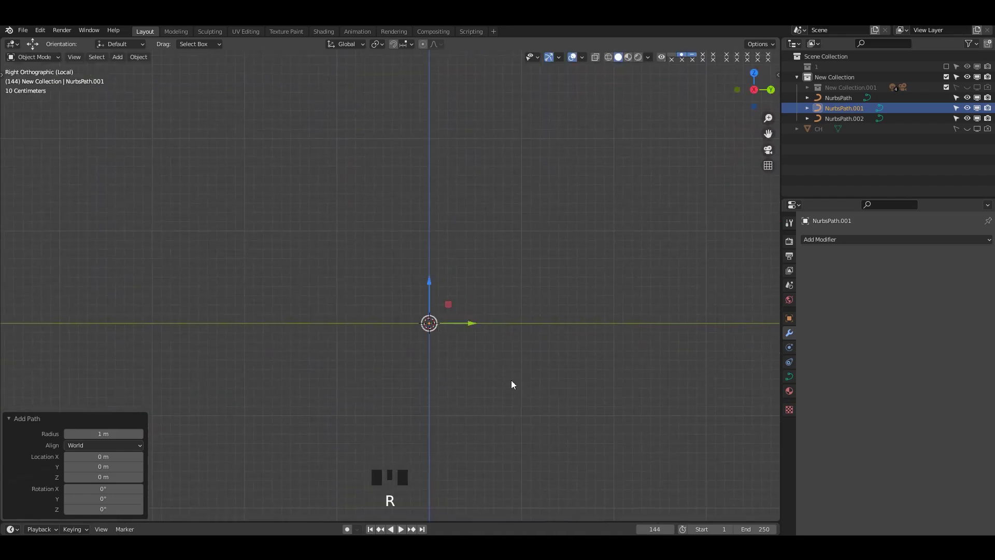
# Rotate the path 90° in the top view and 90° in the right view so it stands upright along Z.
pyautogui.keyDown('alt'); pyautogui.moveTo(511, 385); pyautogui.dragTo(478, 363, button='middle'); pyautogui.keyUp('alt')
pyautogui.press('r')
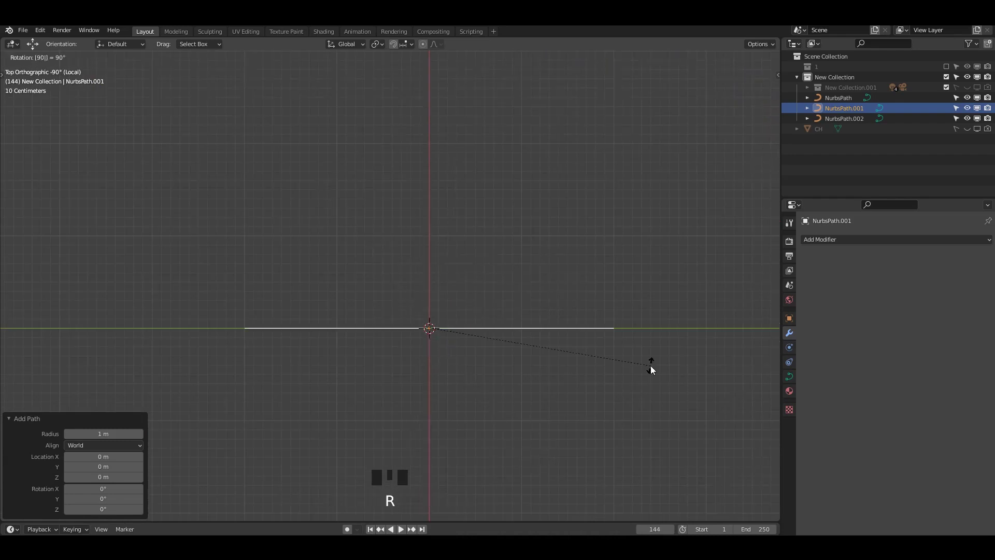
pyautogui.press('Return')
pyautogui.press('r')
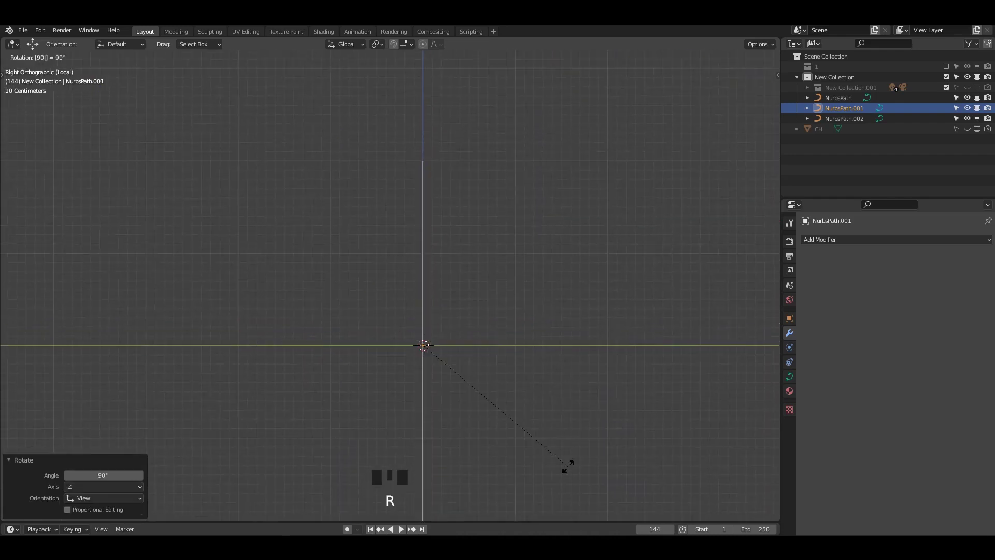
# Move all of the path's control points up along Z until its lower end sits just above the origin.
pyautogui.press('Tab')
pyautogui.keyDown('shift'); pyautogui.moveTo(478, 343); pyautogui.dragTo(466, 372, button='middle'); pyautogui.keyUp('shift')
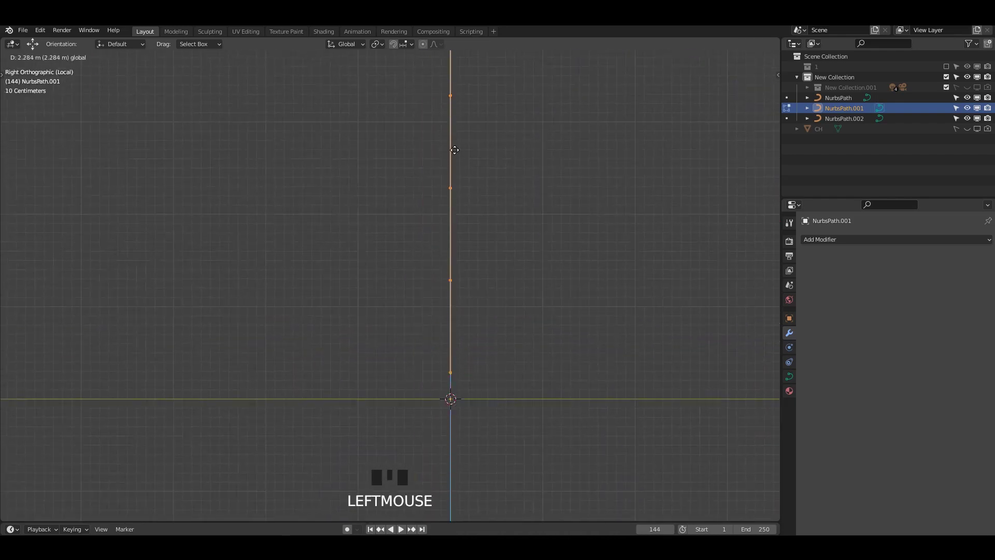
pyautogui.moveTo(455, 149); pyautogui.dragTo(486, 204)
pyautogui.press('Tab')
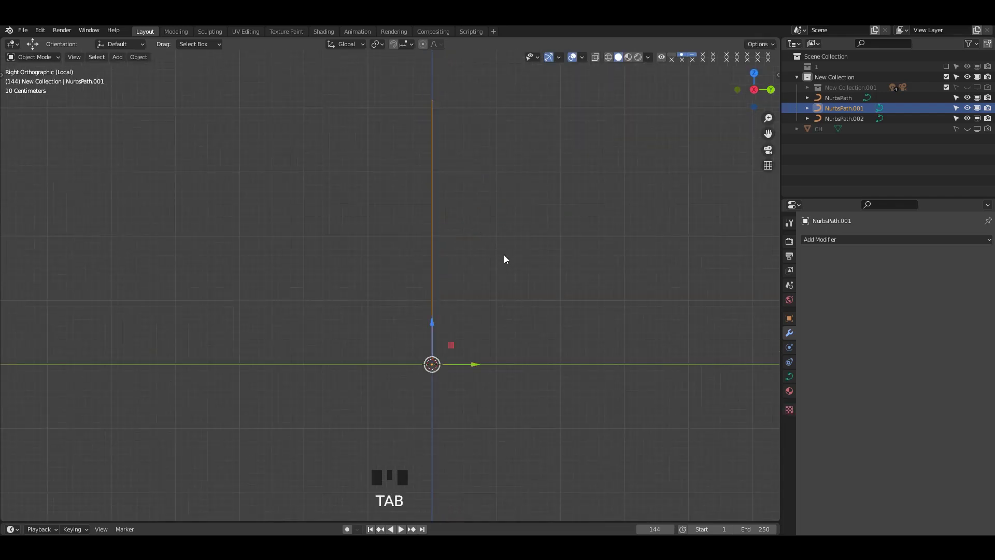
# Try giving the path a flat ribbon shape with a 0.28 m offset and a 0.08 m extrude.
pyautogui.click(789, 377)
pyautogui.scroll(-2, 932, 457)
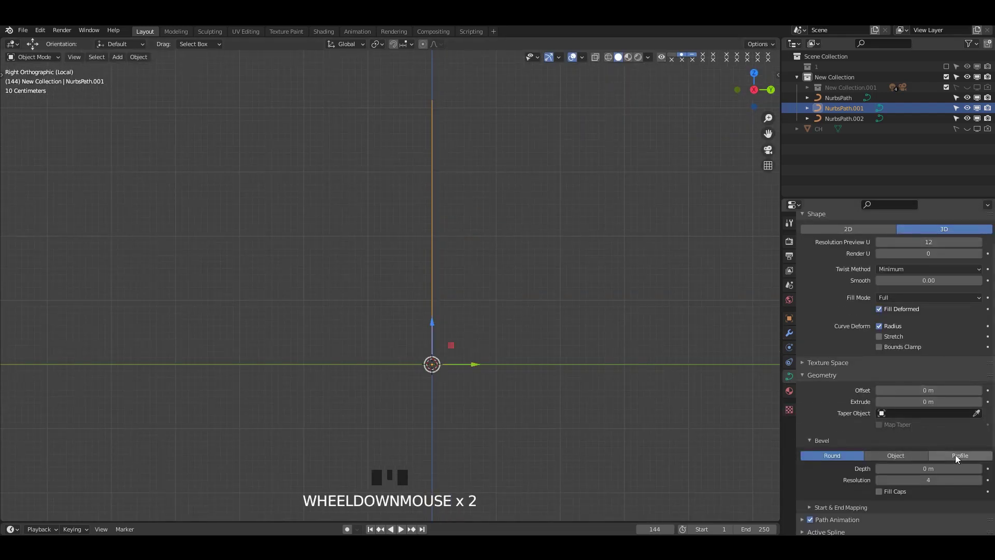
pyautogui.moveTo(929, 402); pyautogui.dragTo(915, 402)
pyautogui.moveTo(591, 233); pyautogui.dragTo(547, 302, button='middle')
pyautogui.scroll(2, 549, 301)
pyautogui.moveTo(929, 391)
pyautogui.mouseDown()
pyautogui.moveTo(944, 404)
pyautogui.moveTo(933, 402)
pyautogui.mouseUp()
pyautogui.moveTo(931, 401)
pyautogui.mouseDown()
pyautogui.moveTo(948, 402)
pyautogui.moveTo(913, 402)
pyautogui.mouseUp()
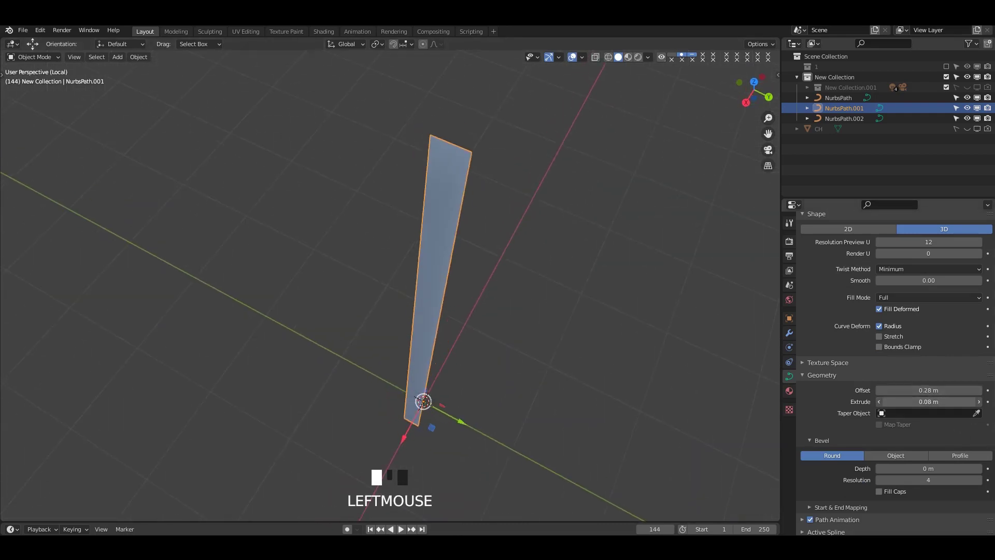
# Give the path a Profile bevel with a 0.06 m depth, and set its offset and extrude to 0 m.
pyautogui.click(963, 458)
pyautogui.scroll(-1, 958, 458)
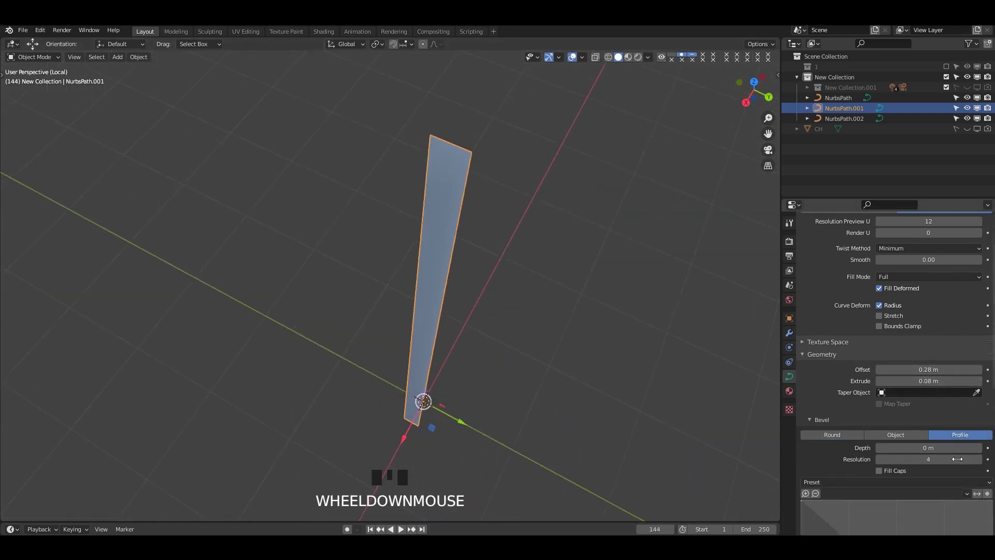
pyautogui.press('Return')
pyautogui.click(936, 381)
pyautogui.write('0')
pyautogui.press('Return')
pyautogui.scroll(-2, 938, 452)
pyautogui.moveTo(933, 407); pyautogui.dragTo(946, 407)
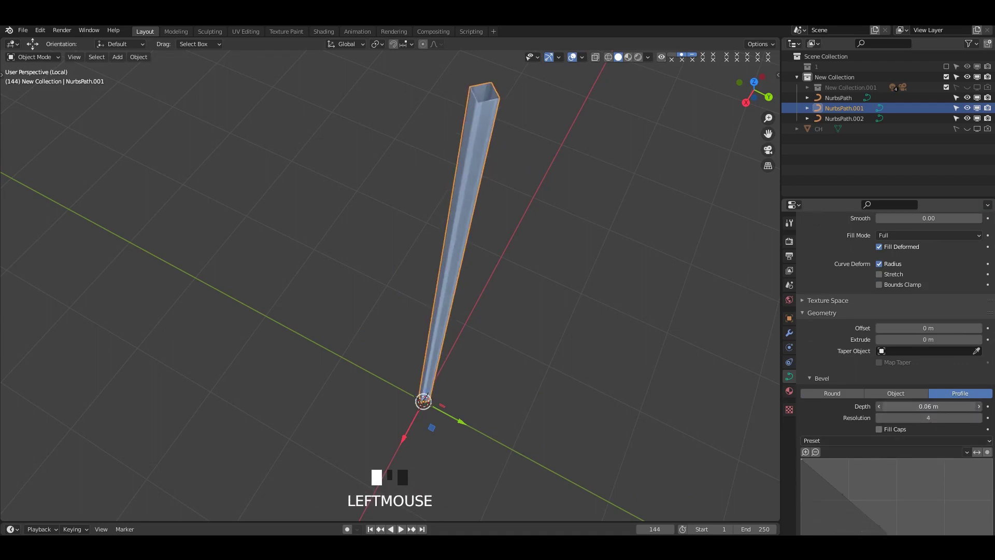
# Turn on X-ray display and add a Mirror modifier on the X axis to the path.
pyautogui.click(481, 188)
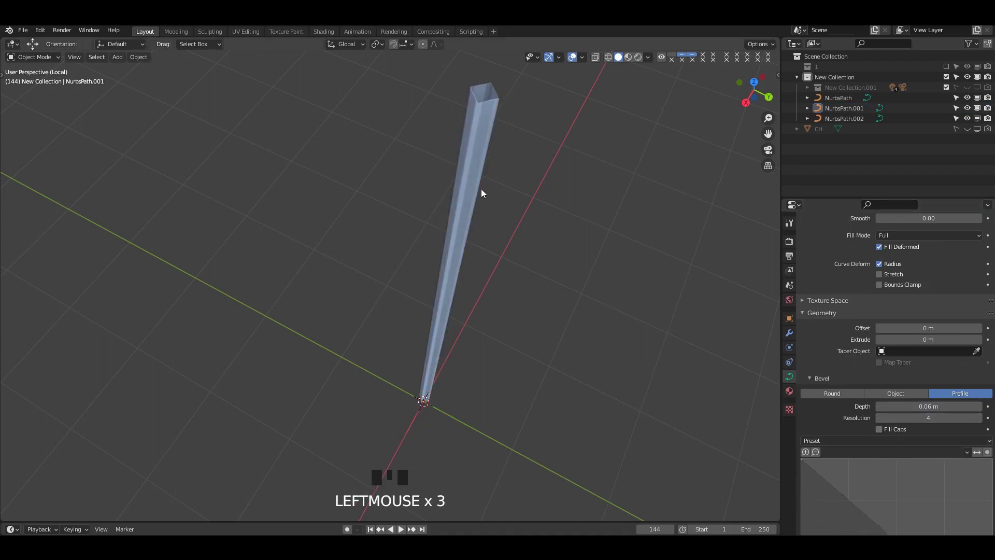
pyautogui.click(476, 190)
pyautogui.moveTo(560, 223); pyautogui.dragTo(560, 223)
pyautogui.keyDown('alt'); pyautogui.moveTo(694, 269); pyautogui.dragTo(655, 269, button='middle'); pyautogui.keyUp('alt')
pyautogui.press('Tab')
pyautogui.scroll(-3, 556, 280)
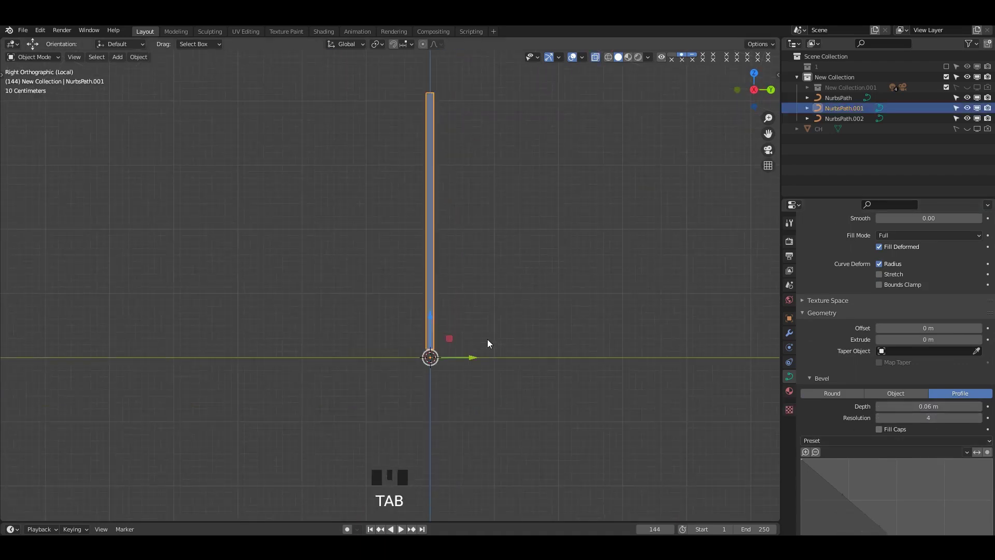
pyautogui.click(789, 332)
pyautogui.click(845, 239)
pyautogui.click(817, 326)
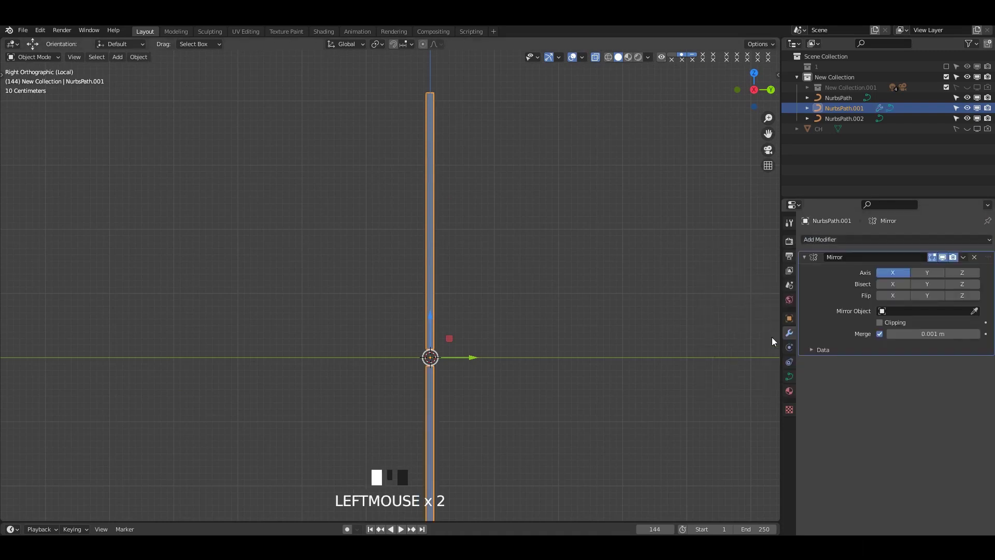
# Move the path's lowest control point up about 0.296 m along Z to open a gap between the mirrored halves.
pyautogui.scroll(-1, 594, 254)
pyautogui.keyDown('shift'); pyautogui.moveTo(591, 251); pyautogui.dragTo(598, 249, button='middle'); pyautogui.keyUp('shift')
pyautogui.press('Tab')
pyautogui.keyDown('shift'); pyautogui.moveTo(431, 319); pyautogui.dragTo(441, 309, button='middle'); pyautogui.keyUp('shift')
pyautogui.scroll(2, 475, 324)
pyautogui.moveTo(464, 310); pyautogui.dragTo(465, 287)
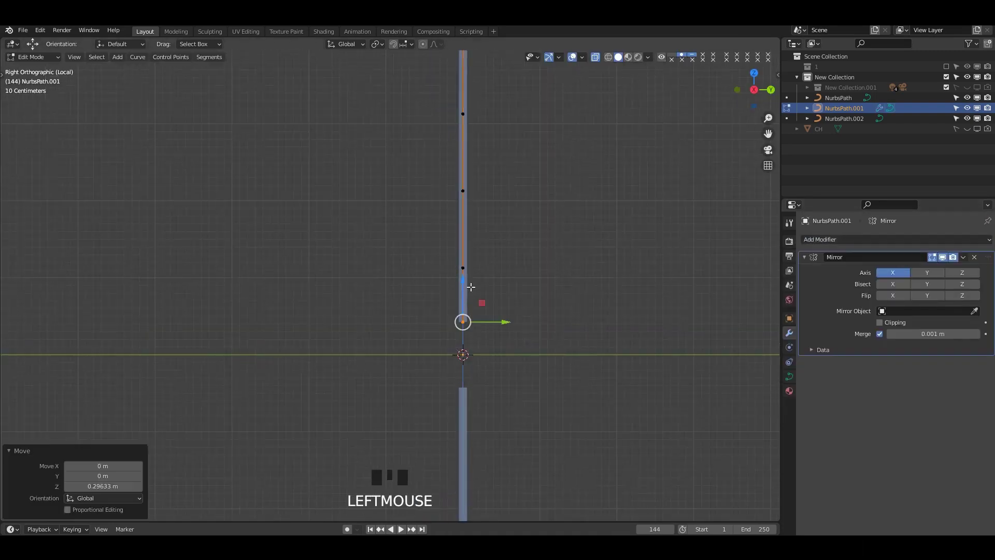
# Move all of the path's control points up about 0.5 m along Z to widen the gap between the halves.
pyautogui.press('a')
pyautogui.moveTo(463, 186); pyautogui.dragTo(461, 154)
pyautogui.hotkey('ctrl', 'z')
pyautogui.keyDown('shift'); pyautogui.moveTo(467, 190); pyautogui.dragTo(475, 226, button='middle'); pyautogui.keyUp('shift')
pyautogui.moveTo(475, 227); pyautogui.dragTo(474, 188)
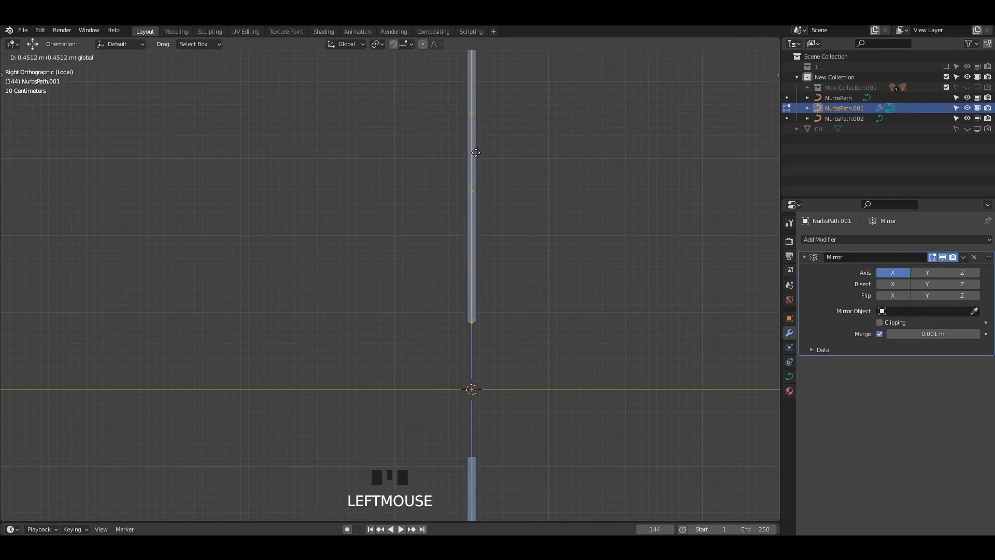
# Lower the path's middle control point along Z to just above the second point from the bottom.
pyautogui.keyDown('shift'); pyautogui.moveTo(504, 219); pyautogui.dragTo(506, 223, button='middle'); pyautogui.keyUp('shift')
pyautogui.moveTo(469, 299); pyautogui.dragTo(442, 311)
pyautogui.click(473, 214)
pyautogui.moveTo(513, 214); pyautogui.dragTo(598, 221)
pyautogui.hotkey('ctrl', 'z')
pyautogui.moveTo(476, 178); pyautogui.dragTo(476, 234)
# Move the second control point from the top about 2.36 m outward along Y to bend the upper limb.
pyautogui.click(470, 140)
pyautogui.moveTo(514, 139); pyautogui.dragTo(591, 155)
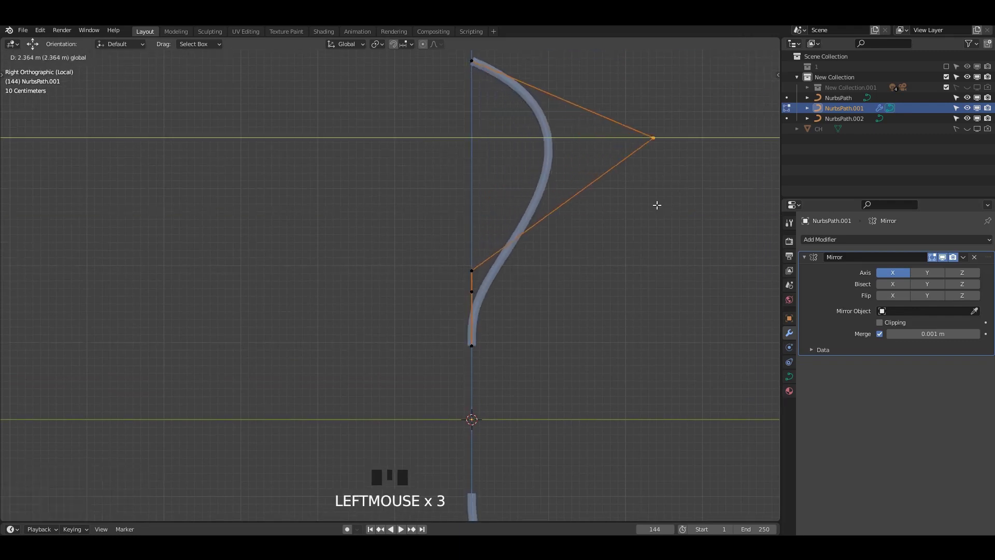
pyautogui.moveTo(658, 205); pyautogui.dragTo(657, 205)
# Raise the two inner control points of the lower section along Z until they nearly coincide.
pyautogui.moveTo(458, 282); pyautogui.dragTo(489, 307)
pyautogui.moveTo(473, 275); pyautogui.dragTo(471, 259)
pyautogui.moveTo(461, 261); pyautogui.dragTo(485, 285)
pyautogui.moveTo(474, 234); pyautogui.dragTo(468, 198)
# Thicken the lower section of the path by fattening its lower control points.
pyautogui.hotkey('alt', 's')
pyautogui.hotkey('alt', 's')
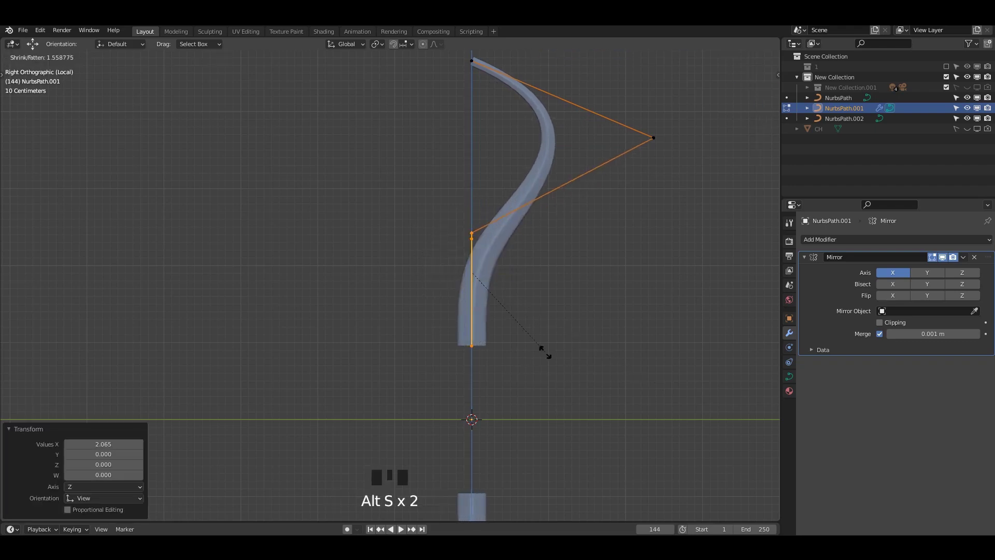
pyautogui.click(546, 340)
# Move the path's tip control point about 1.6 m along Y and 0.43 m up along Z.
pyautogui.scroll(-3, 554, 356)
pyautogui.keyDown('shift'); pyautogui.moveTo(554, 357); pyautogui.dragTo(457, 442, button='middle'); pyautogui.keyUp('shift')
pyautogui.moveTo(564, 268); pyautogui.dragTo(467, 351)
pyautogui.moveTo(444, 222); pyautogui.dragTo(390, 312)
pyautogui.moveTo(421, 266); pyautogui.dragTo(495, 247)
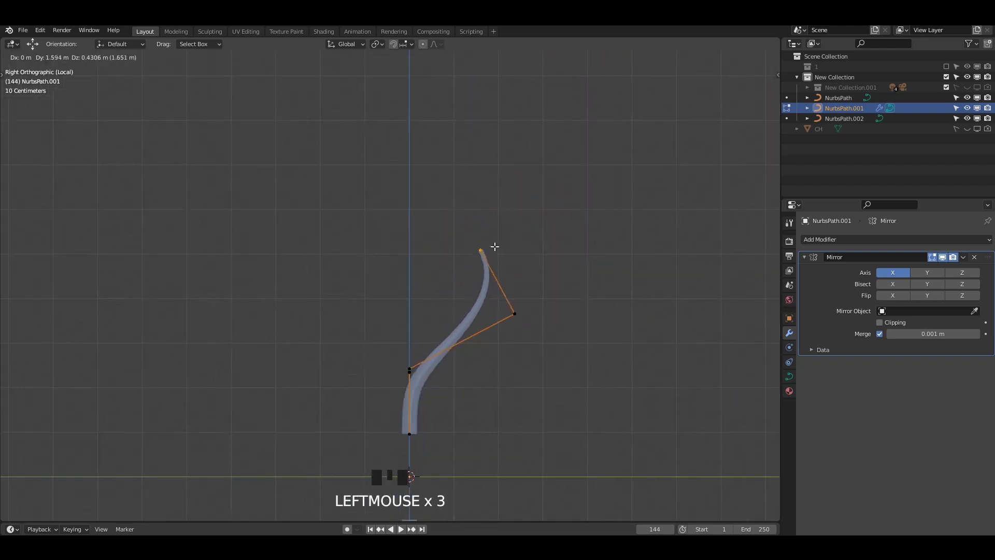
# Shift the upper bend point slightly inward, place the tip almost directly above it, and adjust the tip's radius.
pyautogui.scroll(1, 479, 288)
pyautogui.keyDown('shift'); pyautogui.moveTo(480, 289); pyautogui.dragTo(487, 203, button='middle'); pyautogui.keyUp('shift')
pyautogui.moveTo(545, 201); pyautogui.dragTo(499, 248)
pyautogui.moveTo(519, 225); pyautogui.dragTo(506, 225)
pyautogui.moveTo(507, 123); pyautogui.dragTo(464, 166)
pyautogui.moveTo(482, 149); pyautogui.dragTo(504, 154)
pyautogui.hotkey('alt', 's')
pyautogui.click(574, 284)
# Separate the two overlapping inner control points by raising the upper one about 1 m along Z.
pyautogui.keyDown('shift'); pyautogui.moveTo(427, 270); pyautogui.dragTo(446, 198, button='middle'); pyautogui.keyUp('shift')
pyautogui.moveTo(440, 198); pyautogui.dragTo(418, 148)
pyautogui.keyDown('shift'); pyautogui.moveTo(454, 170); pyautogui.dragTo(453, 182, button='middle'); pyautogui.keyUp('shift')
pyautogui.moveTo(407, 154); pyautogui.dragTo(411, 205)
pyautogui.click(409, 213)
pyautogui.click(409, 215)
pyautogui.click(409, 211)
pyautogui.moveTo(412, 183); pyautogui.dragTo(418, 153)
pyautogui.click(522, 165)
pyautogui.click(520, 93)
pyautogui.keyDown('shift'); pyautogui.moveTo(521, 92); pyautogui.dragTo(518, 156, button='middle'); pyautogui.keyUp('shift')
pyautogui.press('e')
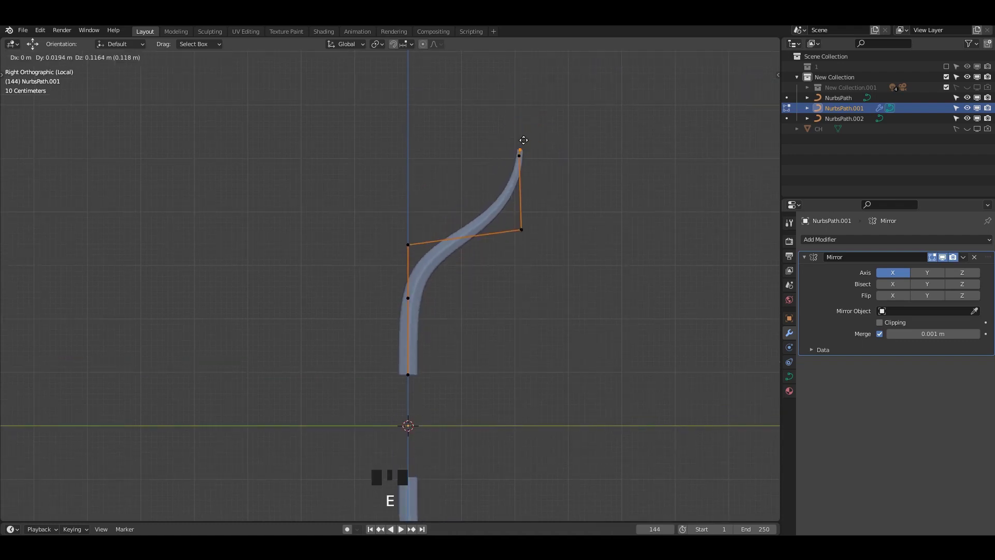
pyautogui.click(510, 132)
pyautogui.press('e')
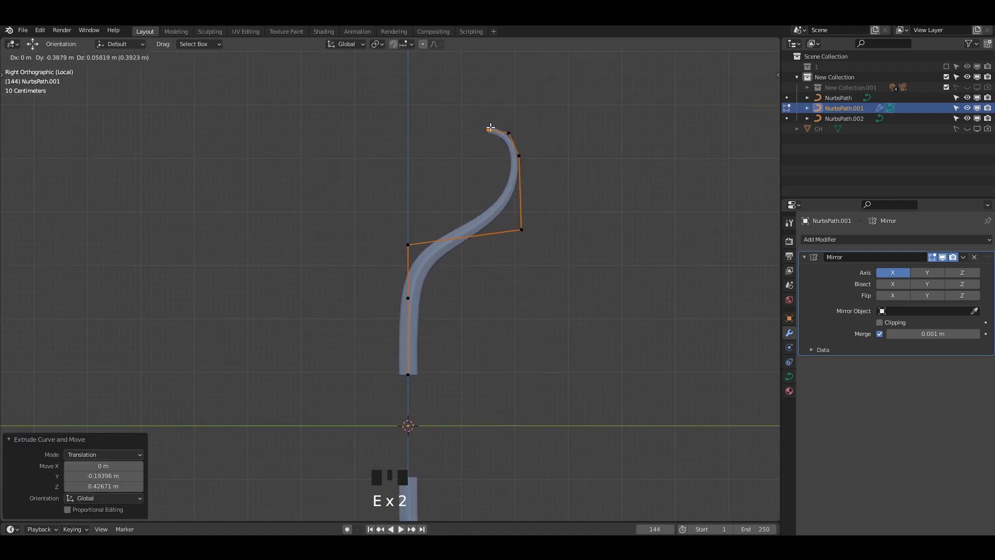
pyautogui.hotkey('ctrl', 'z')
pyautogui.hotkey('ctrl', 'z')
pyautogui.hotkey('ctrl', 'z')
pyautogui.hotkey('ctrl', 'z')
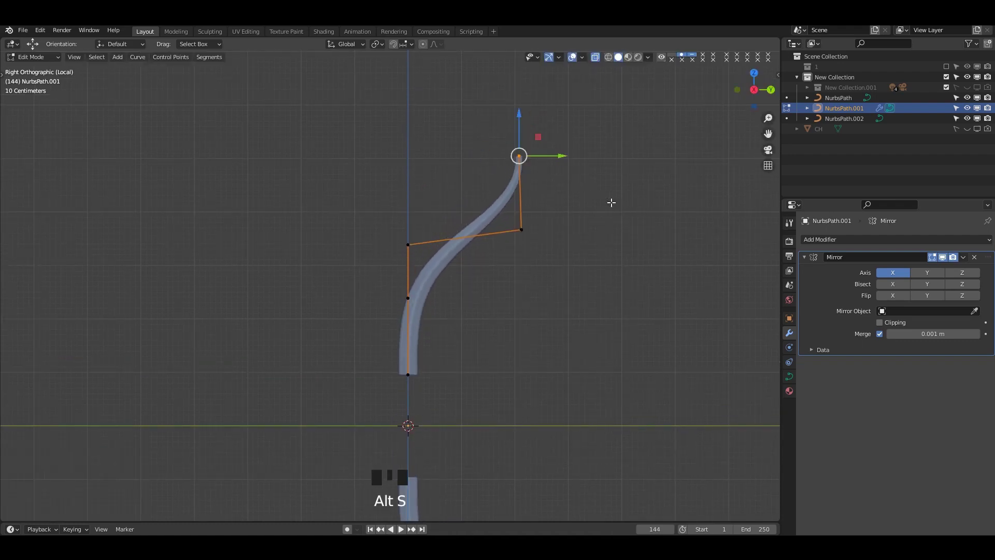
# Adjust the radius at the tip and thicken the path at its second control point from the bottom.
pyautogui.hotkey('alt', 's')
pyautogui.click(444, 320)
pyautogui.click(417, 303)
pyautogui.hotkey('alt', 's')
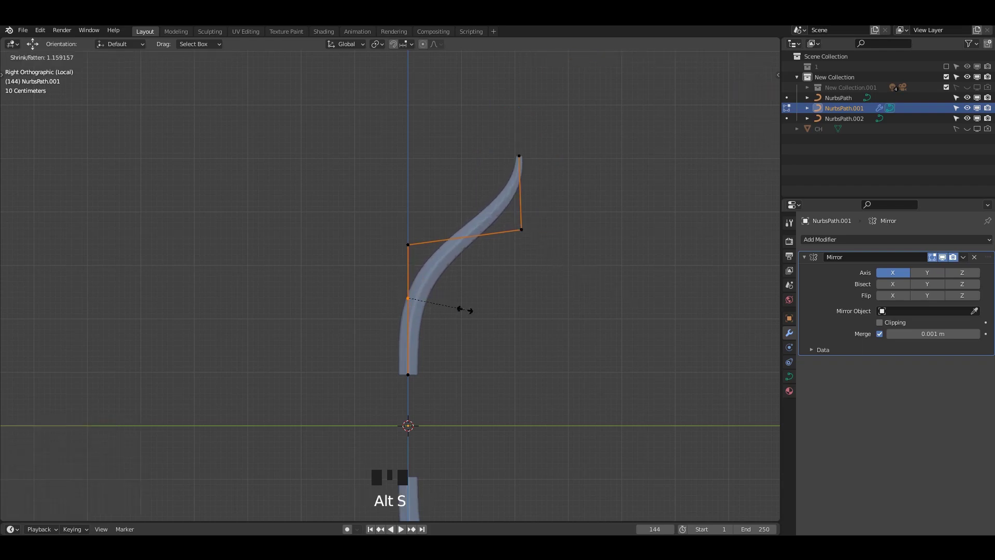
pyautogui.click(483, 311)
# Extrude a new control point from the limb's tip, adjust its thickness, and place it slightly above and inward.
pyautogui.click(523, 215)
pyautogui.keyDown('shift'); pyautogui.moveTo(522, 171); pyautogui.dragTo(536, 270, button='middle'); pyautogui.keyUp('shift')
pyautogui.scroll(2, 564, 236)
pyautogui.moveTo(581, 210); pyautogui.dragTo(582, 209)
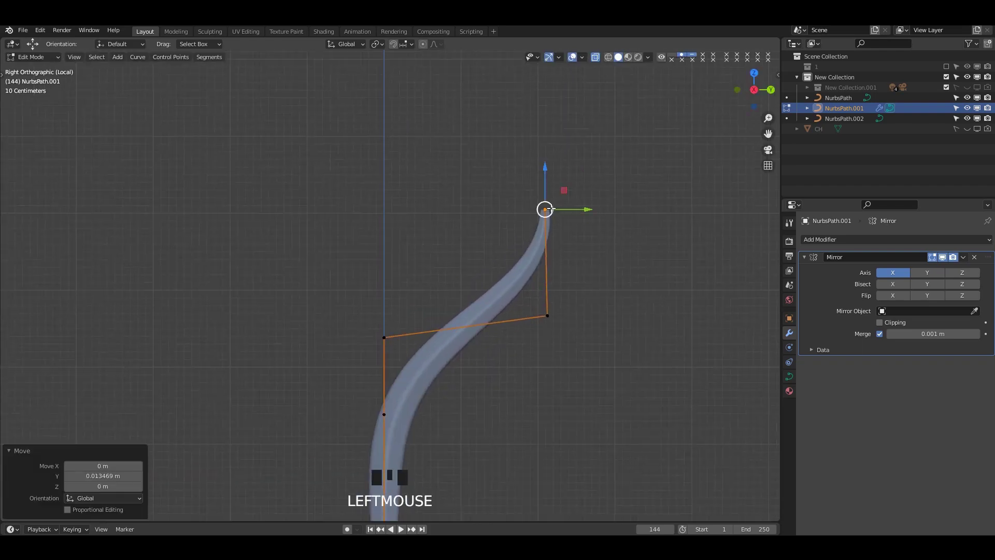
pyautogui.press('e')
pyautogui.click(561, 208)
pyautogui.hotkey('alt', 's')
pyautogui.click(617, 188)
pyautogui.moveTo(522, 180); pyautogui.dragTo(533, 185)
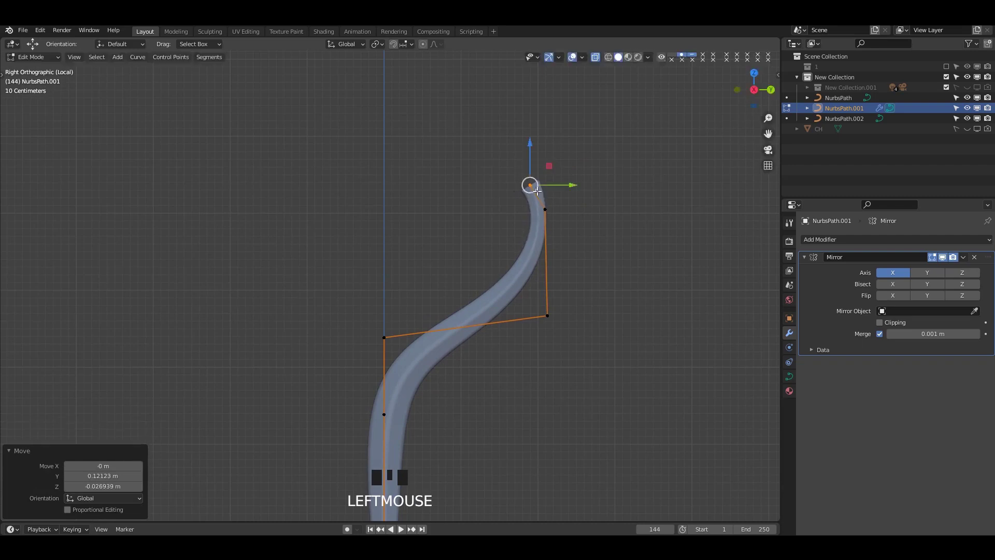
# Extrude further control points from the tip, curling them inward into a spiral scroll at the limb's end.
pyautogui.press('e')
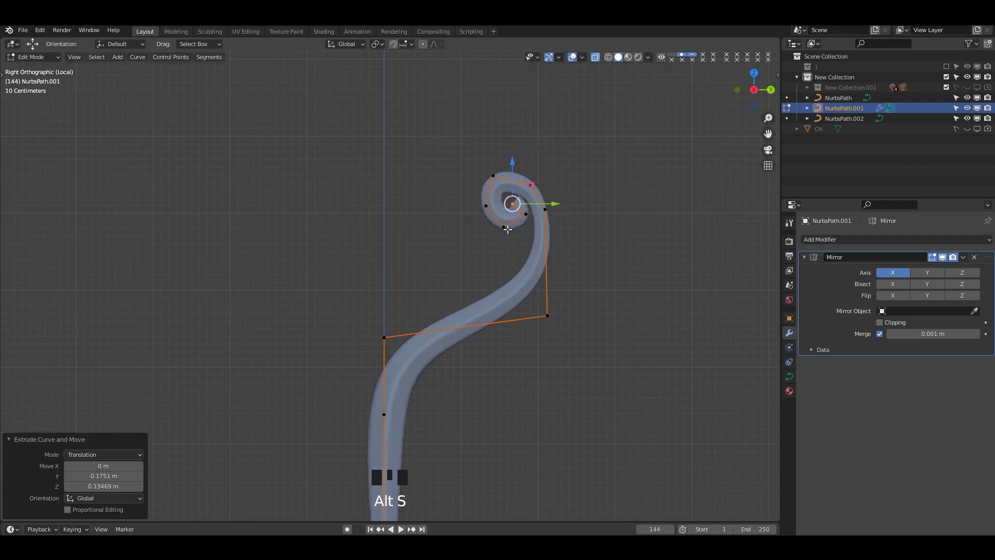
pyautogui.scroll(2, 508, 229)
pyautogui.press('e')
pyautogui.press('Tab')
pyautogui.press('Tab')
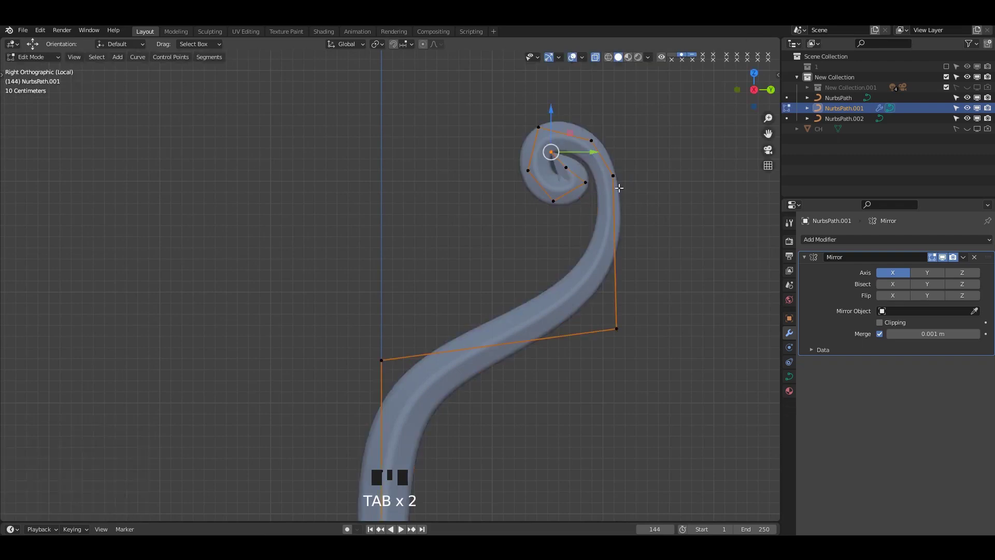
# Reposition the spiral's control points to open up the scroll and round out its curl.
pyautogui.keyDown('shift'); pyautogui.moveTo(616, 185); pyautogui.dragTo(571, 226, button='middle'); pyautogui.keyUp('shift')
pyautogui.moveTo(586, 138); pyautogui.dragTo(533, 188)
pyautogui.moveTo(546, 182); pyautogui.dragTo(551, 173)
pyautogui.moveTo(597, 196); pyautogui.dragTo(561, 227)
pyautogui.moveTo(576, 215); pyautogui.dragTo(536, 197)
pyautogui.click(540, 223)
pyautogui.moveTo(520, 181); pyautogui.dragTo(496, 203)
pyautogui.moveTo(506, 193); pyautogui.dragTo(514, 193)
pyautogui.scroll(1, 514, 194)
pyautogui.moveTo(584, 199); pyautogui.dragTo(573, 224)
pyautogui.moveTo(550, 214); pyautogui.dragTo(523, 252)
pyautogui.moveTo(532, 234); pyautogui.dragTo(526, 242)
# Turn off X-ray display and keep refining the scroll's upper and outer control points, saving the file along the way.
pyautogui.hotkey('alt', 'z')
pyautogui.keyDown('shift'); pyautogui.moveTo(491, 179); pyautogui.dragTo(438, 213, button='middle'); pyautogui.keyUp('shift')
pyautogui.scroll(1, 438, 213)
pyautogui.moveTo(544, 199); pyautogui.dragTo(533, 220)
pyautogui.moveTo(448, 164); pyautogui.dragTo(479, 184)
pyautogui.hotkey('ctrl', 's')
pyautogui.moveTo(565, 164); pyautogui.dragTo(537, 190)
pyautogui.moveTo(550, 180); pyautogui.dragTo(551, 175)
pyautogui.click(471, 161)
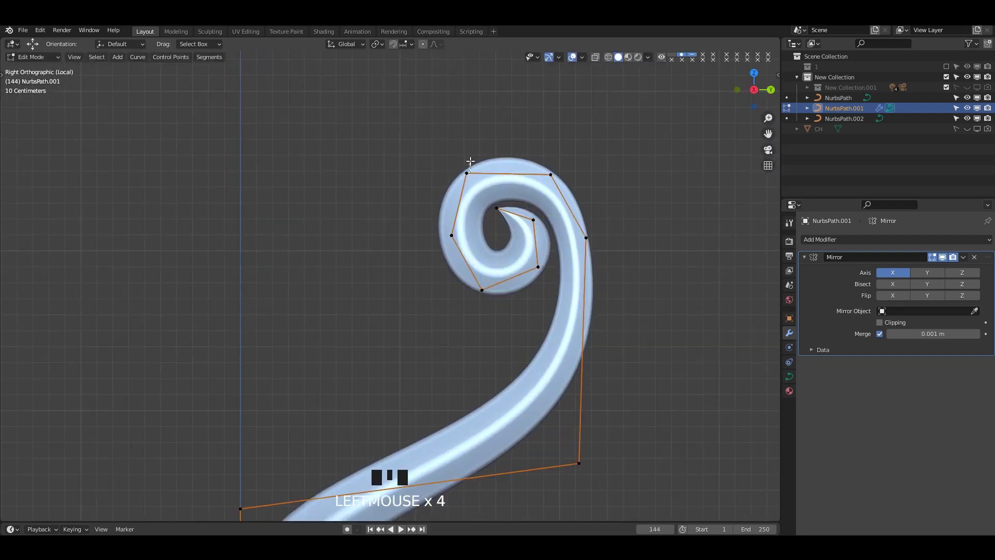
# Even out the scroll's curve by adjusting its upper and lower inner control points, and save the file.
pyautogui.moveTo(469, 170); pyautogui.dragTo(469, 170)
pyautogui.keyDown('shift'); pyautogui.moveTo(418, 220); pyautogui.dragTo(431, 183, button='middle'); pyautogui.keyUp('shift')
pyautogui.moveTo(429, 182); pyautogui.dragTo(475, 213)
pyautogui.moveTo(464, 200); pyautogui.dragTo(458, 201)
pyautogui.moveTo(458, 201); pyautogui.dragTo(456, 201)
pyautogui.click(528, 214)
pyautogui.moveTo(486, 271); pyautogui.dragTo(504, 243)
pyautogui.moveTo(494, 253); pyautogui.dragTo(495, 252)
pyautogui.press('Tab')
pyautogui.scroll(-6, 545, 234)
pyautogui.hotkey('ctrl', 's')
# Shift the scroll's outermost control point and adjust the curve thickness there and at the neighbouring upper point, scaling the latter by about 1.28.
pyautogui.press('Tab')
pyautogui.scroll(5, 545, 235)
pyautogui.moveTo(576, 206); pyautogui.dragTo(541, 232)
pyautogui.moveTo(589, 221); pyautogui.dragTo(600, 223)
pyautogui.hotkey('alt', 's')
pyautogui.click(583, 317)
pyautogui.keyDown('shift'); pyautogui.moveTo(579, 306); pyautogui.dragTo(584, 292, button='middle'); pyautogui.keyUp('shift')
pyautogui.moveTo(538, 137); pyautogui.dragTo(508, 171)
pyautogui.hotkey('alt', 's')
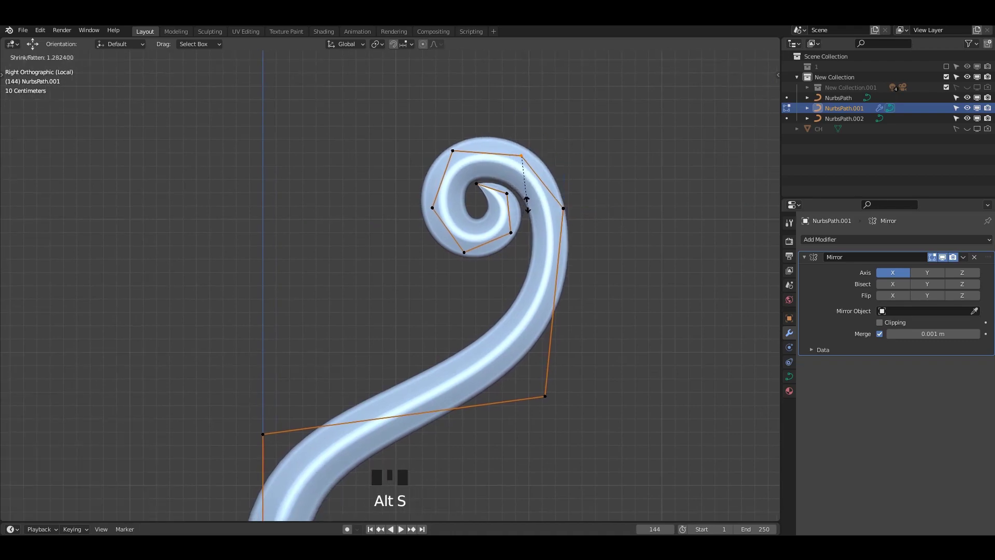
pyautogui.click(530, 201)
# Thicken the lower part of the limb at its base control points.
pyautogui.press('Tab')
pyautogui.scroll(-7, 555, 232)
pyautogui.keyDown('shift'); pyautogui.moveTo(554, 233); pyautogui.dragTo(583, 121, button='middle'); pyautogui.keyUp('shift')
pyautogui.scroll(-2, 536, 174)
pyautogui.scroll(3, 486, 213)
pyautogui.press('Tab')
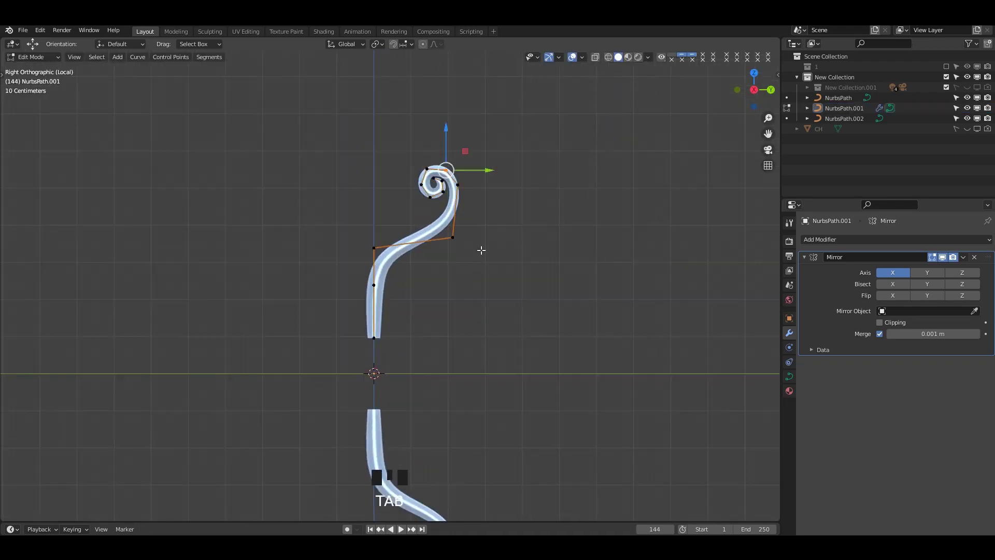
pyautogui.keyDown('shift'); pyautogui.moveTo(480, 248); pyautogui.dragTo(358, 311, button='middle'); pyautogui.keyUp('shift')
pyautogui.hotkey('alt', 's')
pyautogui.click(504, 336)
pyautogui.moveTo(362, 225); pyautogui.dragTo(461, 253)
pyautogui.hotkey('alt', 's')
pyautogui.click(503, 262)
# Move the limb's inner bend control point outward along Y and scale its thickness by about 0.9.
pyautogui.moveTo(383, 151); pyautogui.dragTo(394, 128)
pyautogui.click(402, 153)
pyautogui.hotkey('ctrl', 'z')
pyautogui.moveTo(439, 158); pyautogui.dragTo(468, 158)
pyautogui.click(513, 203)
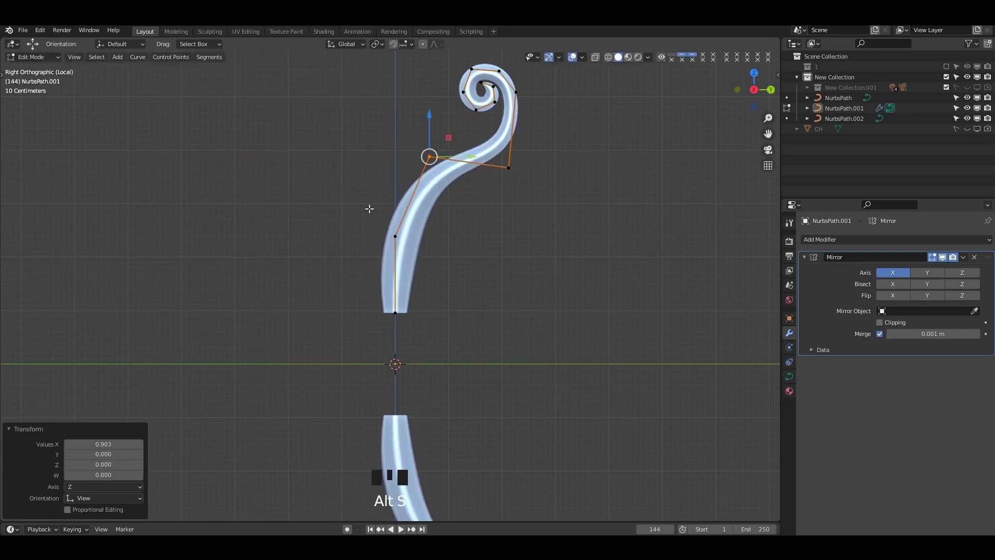
# Adjust the thickness at the control point just above the limb's base.
pyautogui.moveTo(369, 209); pyautogui.dragTo(429, 255)
pyautogui.hotkey('alt', 's')
pyautogui.click(481, 252)
pyautogui.moveTo(493, 146); pyautogui.dragTo(560, 212)
pyautogui.hotkey('alt', 's')
pyautogui.rightClick(545, 173)
pyautogui.moveTo(548, 170); pyautogui.dragTo(560, 171)
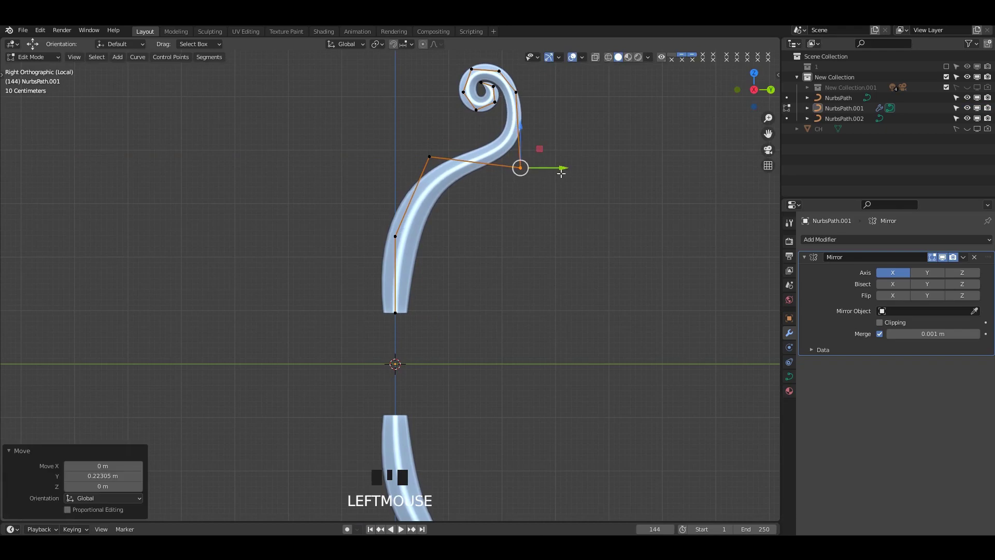
pyautogui.hotkey('ctrl', 'z')
# Raise the limb's outer bend control point slightly along Z and check the full bow shape.
pyautogui.moveTo(509, 127); pyautogui.dragTo(510, 115)
pyautogui.scroll(-1, 422, 78)
pyautogui.keyDown('shift'); pyautogui.moveTo(418, 76); pyautogui.dragTo(420, 104, button='middle'); pyautogui.keyUp('shift')
pyautogui.press('Tab')
pyautogui.scroll(-3, 528, 222)
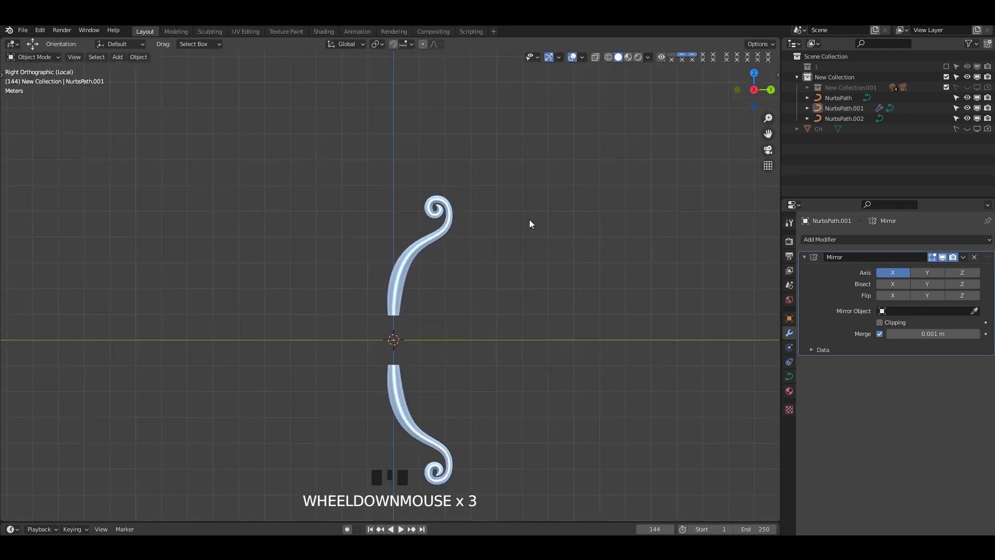
# Nudge the scroll's outermost control point along Y and adjust the thickness at its upper control point.
pyautogui.scroll(1, 533, 160)
pyautogui.keyDown('shift'); pyautogui.scroll(4, 530, 144); pyautogui.keyUp('shift')
pyautogui.scroll(3, 476, 180)
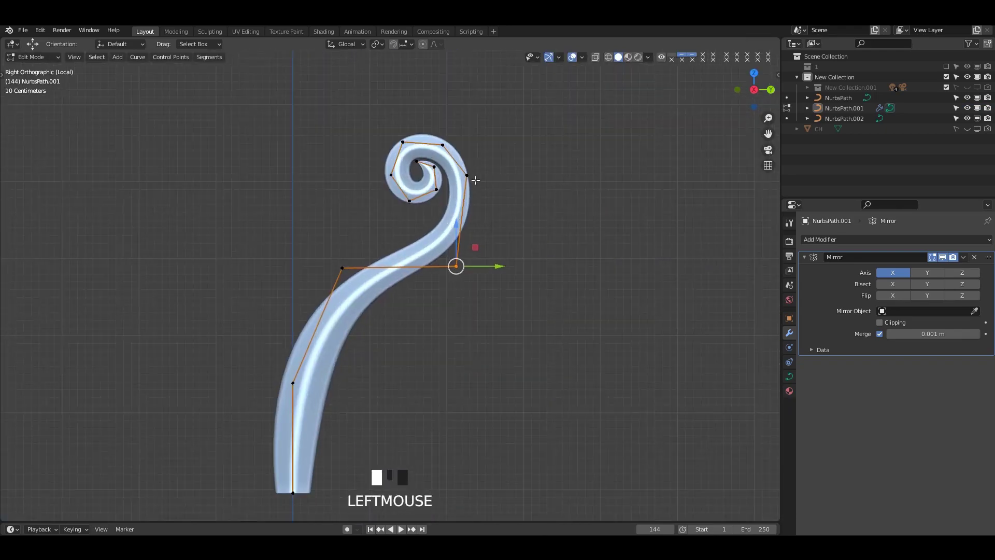
pyautogui.click(445, 206)
pyautogui.moveTo(493, 175); pyautogui.dragTo(496, 175)
pyautogui.keyDown('shift'); pyautogui.moveTo(482, 191); pyautogui.dragTo(483, 220, button='middle'); pyautogui.keyUp('shift')
pyautogui.scroll(1, 483, 220)
pyautogui.moveTo(470, 174); pyautogui.dragTo(439, 153)
pyautogui.click(440, 155)
pyautogui.click(439, 152)
pyautogui.keyDown('shift'); pyautogui.moveTo(439, 152); pyautogui.dragTo(489, 222, button='middle'); pyautogui.keyUp('shift')
pyautogui.hotkey('alt', 's')
pyautogui.press('Tab')
pyautogui.scroll(-4, 443, 262)
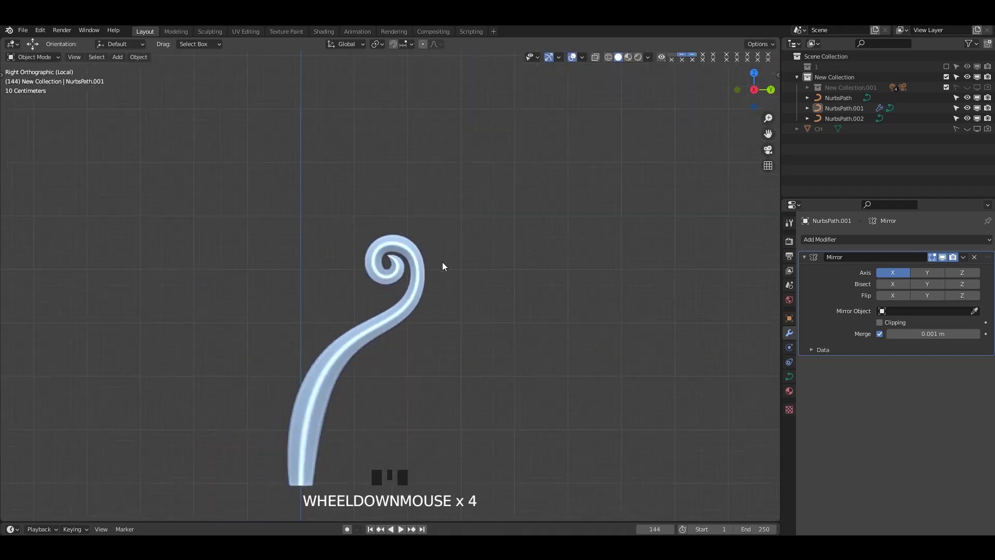
# Lower the limb's inner bend control point about 0.19 m along Z.
pyautogui.press('Tab')
pyautogui.keyDown('shift'); pyautogui.moveTo(370, 263); pyautogui.dragTo(386, 243, button='middle'); pyautogui.keyUp('shift')
pyautogui.click(354, 199)
pyautogui.moveTo(352, 167); pyautogui.dragTo(352, 175)
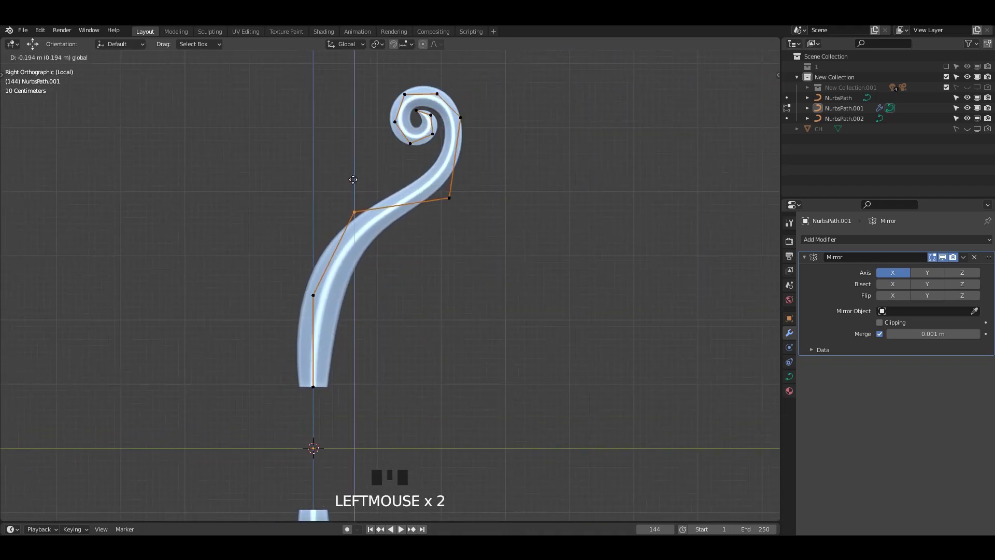
pyautogui.click(353, 179)
# Duplicate the last four control points at the scroll's inner tip and place the copy on top of the scroll as a leaf.
pyautogui.scroll(3, 396, 179)
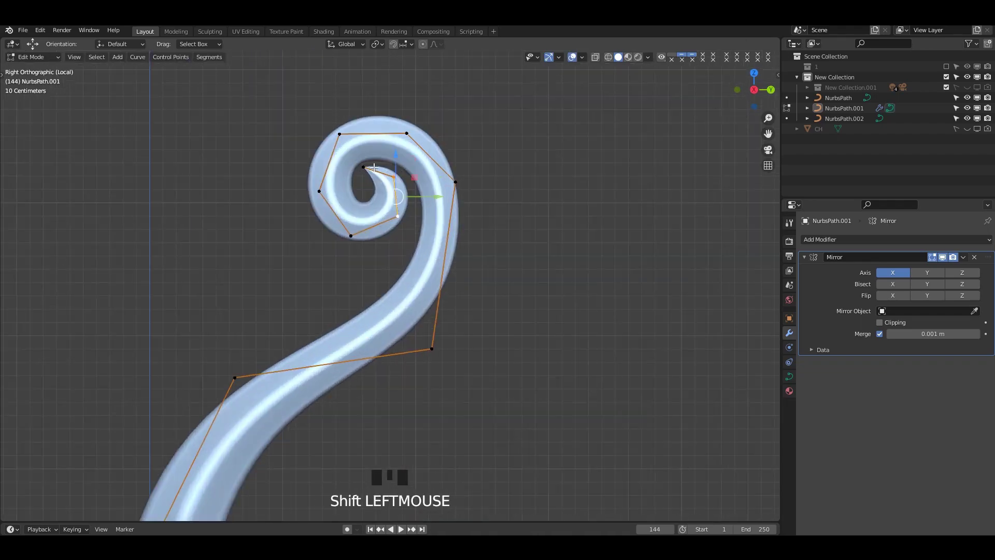
pyautogui.hotkey('shift', 'd')
pyautogui.rightClick(520, 264)
pyautogui.moveTo(419, 199); pyautogui.dragTo(512, 208)
pyautogui.keyDown('shift'); pyautogui.moveTo(512, 223); pyautogui.dragTo(484, 318, button='middle'); pyautogui.keyUp('shift')
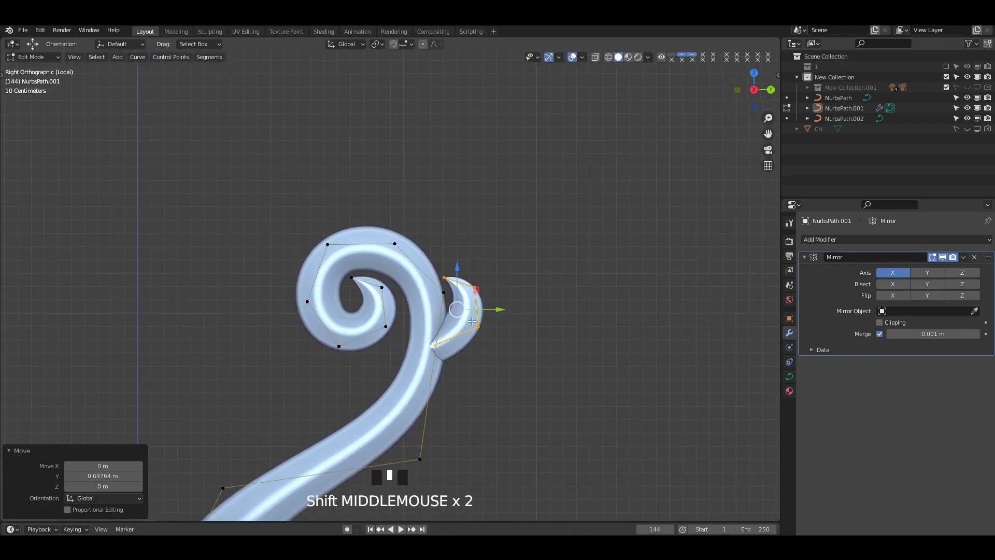
pyautogui.scroll(1, 472, 317)
pyautogui.moveTo(469, 316); pyautogui.dragTo(426, 196)
# Rotate the leaf upright on top of the scroll and nudge it so its base sits in the scroll's outer edge.
pyautogui.keyDown('shift'); pyautogui.moveTo(426, 197); pyautogui.dragTo(421, 214, button='middle'); pyautogui.keyUp('shift')
pyautogui.moveTo(424, 209)
pyautogui.mouseDown()
pyautogui.moveTo(384, 202)
pyautogui.moveTo(410, 209)
pyautogui.mouseUp()
pyautogui.click(464, 213)
pyautogui.press('r')
pyautogui.click(390, 219)
pyautogui.moveTo(357, 165); pyautogui.dragTo(357, 174)
pyautogui.moveTo(392, 216); pyautogui.dragTo(411, 218)
pyautogui.moveTo(406, 217); pyautogui.dragTo(415, 217)
# Adjust the curve thickness at the leaf's base control point.
pyautogui.scroll(-3, 410, 215)
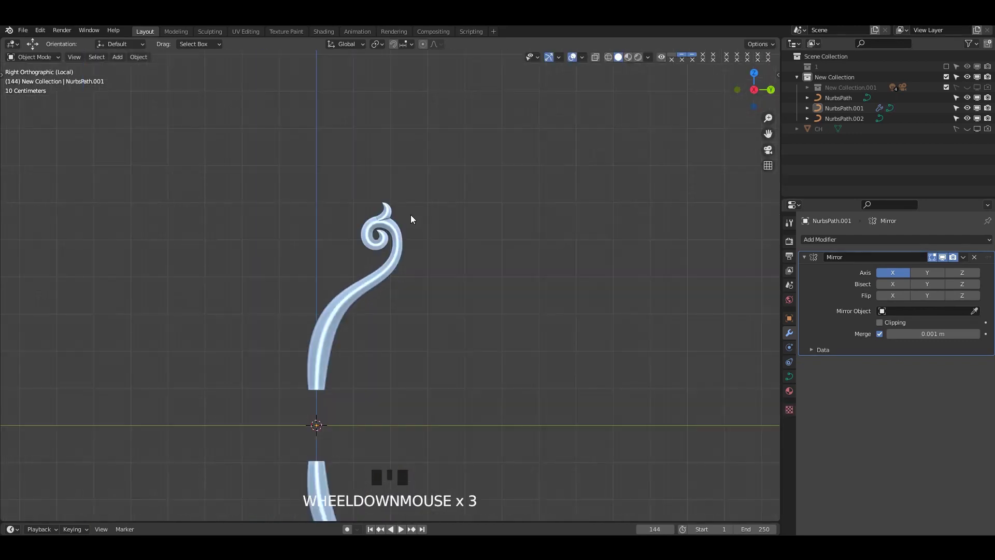
pyautogui.keyDown('shift'); pyautogui.moveTo(411, 215); pyautogui.dragTo(425, 230, button='middle'); pyautogui.keyUp('shift')
pyautogui.scroll(2, 433, 194)
pyautogui.scroll(6, 433, 194)
pyautogui.keyDown('shift'); pyautogui.moveTo(432, 195); pyautogui.dragTo(477, 380, button='middle'); pyautogui.keyUp('shift')
pyautogui.click(337, 263)
pyautogui.hotkey('alt', 's')
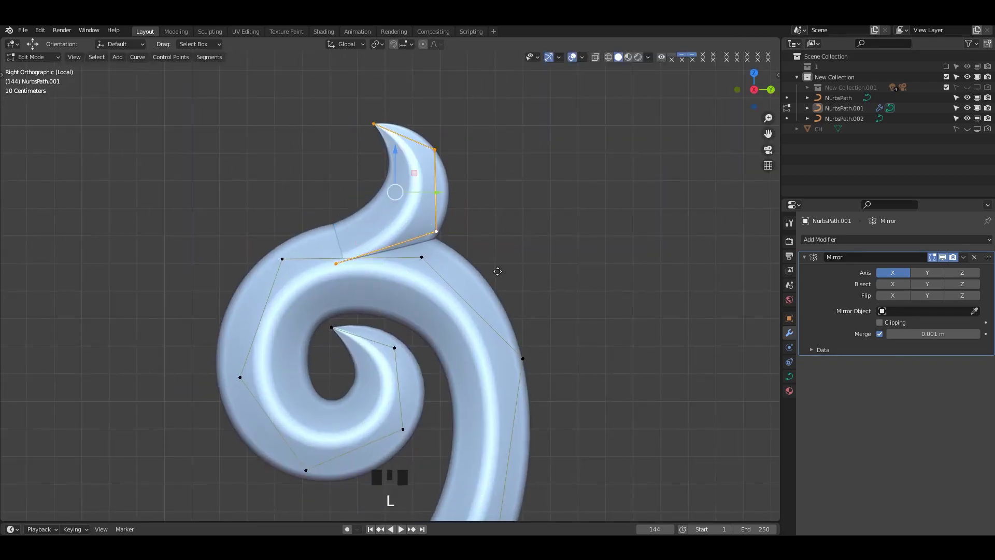
# Duplicate the leaf, place the copy beside it toward the bow's axis, and rotate it counter-clockwise.
pyautogui.hotkey('shift', 'd')
pyautogui.click(404, 271)
pyautogui.press('r')
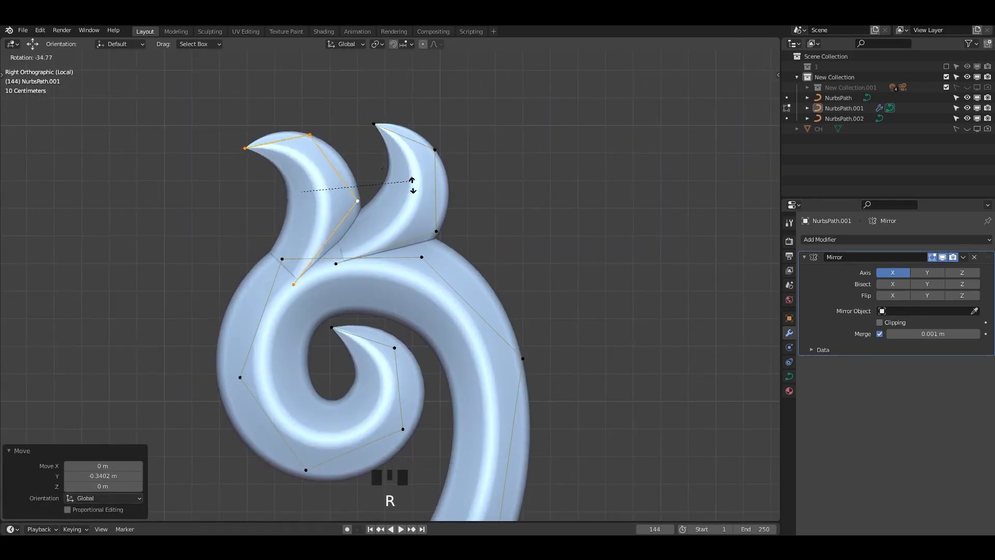
pyautogui.click(409, 193)
pyautogui.moveTo(344, 191); pyautogui.dragTo(366, 191)
pyautogui.click(335, 264)
pyautogui.moveTo(337, 246); pyautogui.dragTo(337, 248)
# Duplicate the second leaf and place the copy further around the scroll, rotated more counter-clockwise.
pyautogui.press('Tab')
pyautogui.scroll(-4, 466, 238)
pyautogui.press('Tab')
pyautogui.scroll(4, 467, 238)
pyautogui.click(347, 136)
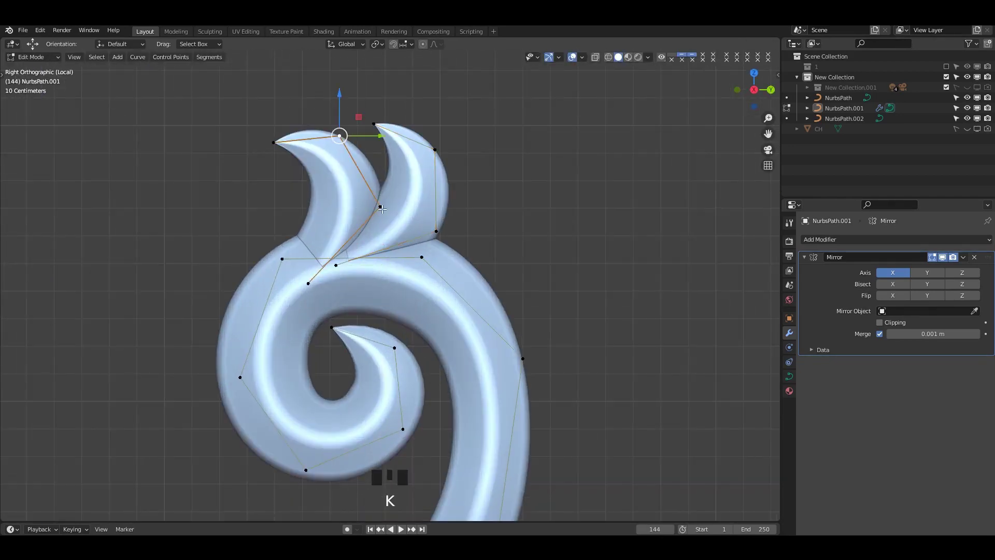
pyautogui.hotkey('shift', 'd')
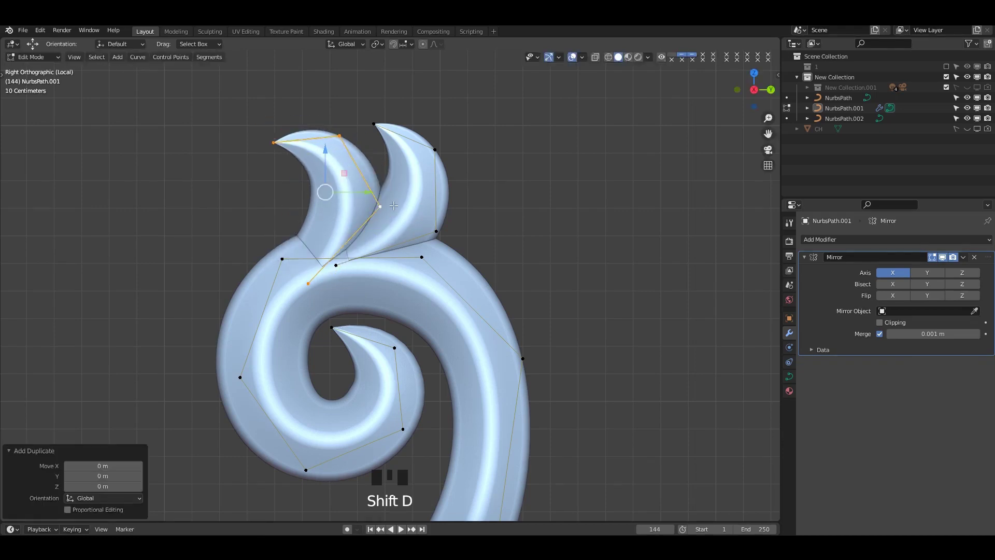
pyautogui.click(317, 222)
pyautogui.press('r')
pyautogui.click(260, 173)
# Lower and rotate the third leaf, scaling down its size and adjusting its thickness.
pyautogui.moveTo(260, 174); pyautogui.dragTo(257, 194)
pyautogui.press('r')
pyautogui.click(352, 296)
pyautogui.press('s')
pyautogui.click(496, 312)
pyautogui.hotkey('alt', 's')
pyautogui.click(443, 288)
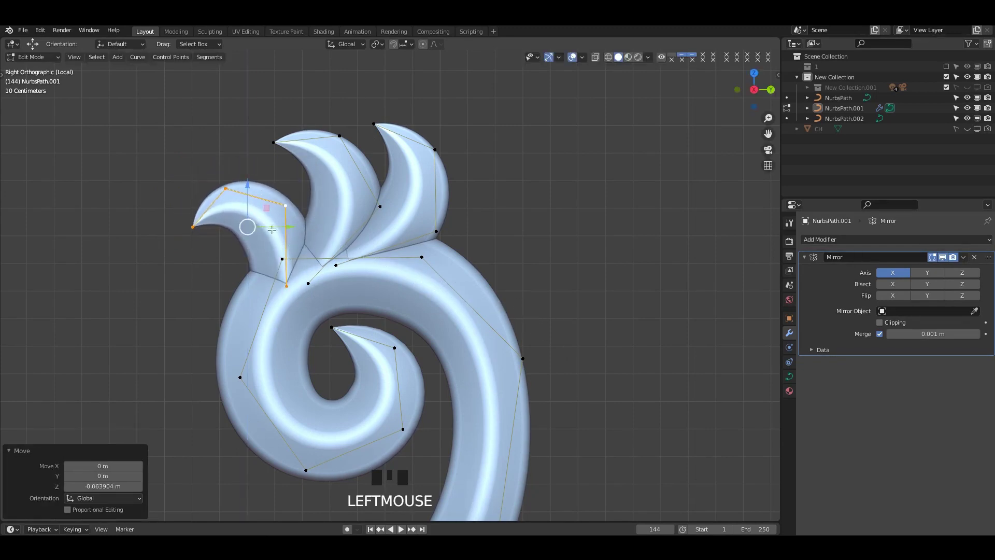
# Rotate the third leaf about 13.6° and shift it along Y to sit snugly against the second leaf.
pyautogui.moveTo(272, 229); pyautogui.dragTo(288, 227)
pyautogui.click(424, 285)
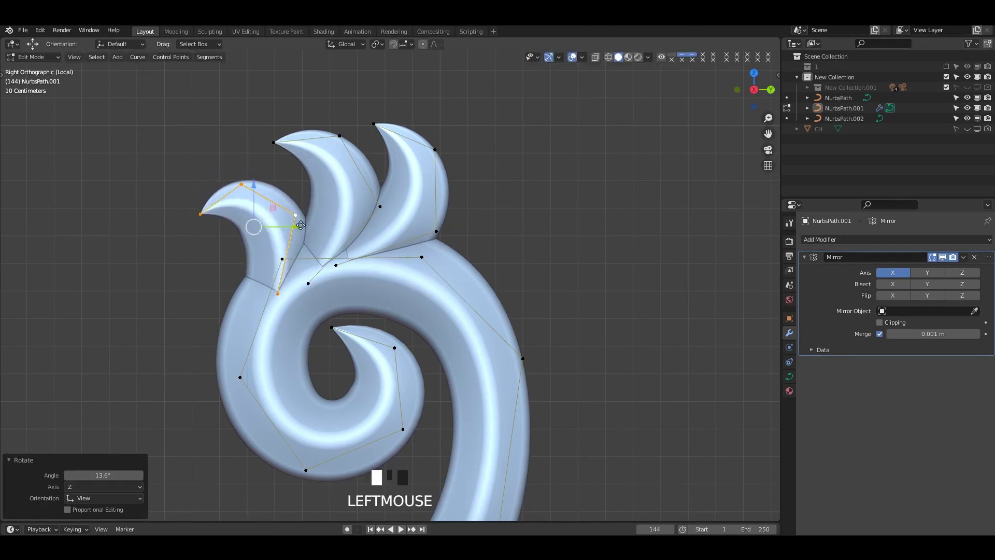
pyautogui.press('Tab')
pyautogui.scroll(-9, 471, 210)
pyautogui.scroll(9, 441, 251)
pyautogui.press('Tab')
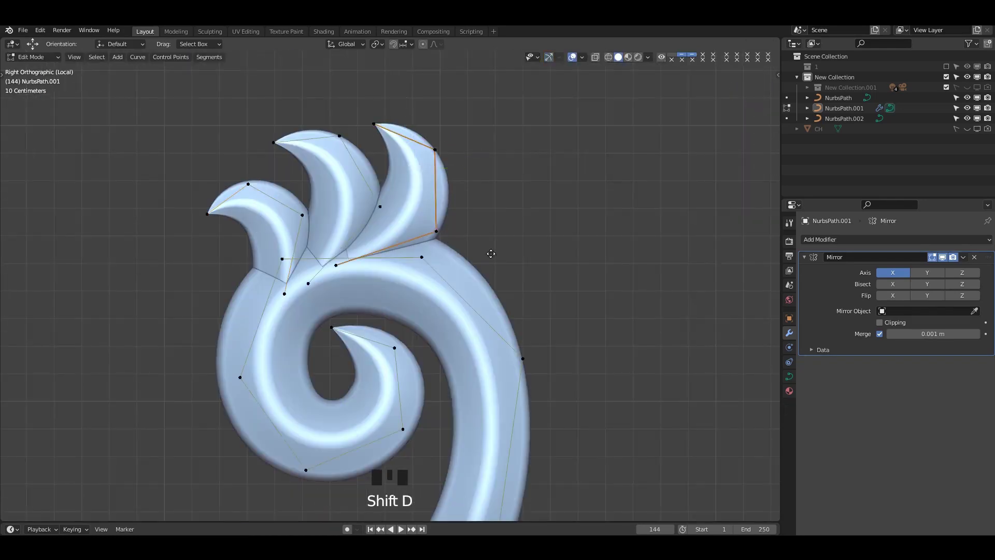
# Duplicate the first leaf, rotate the copy clockwise, and shape it into a smaller leaf on the scroll's outer side.
pyautogui.click(537, 234)
pyautogui.press('r')
pyautogui.click(374, 275)
pyautogui.moveTo(435, 180)
pyautogui.mouseDown()
pyautogui.moveTo(467, 237)
pyautogui.moveTo(480, 239)
pyautogui.moveTo(453, 241)
pyautogui.mouseUp()
pyautogui.click(434, 242)
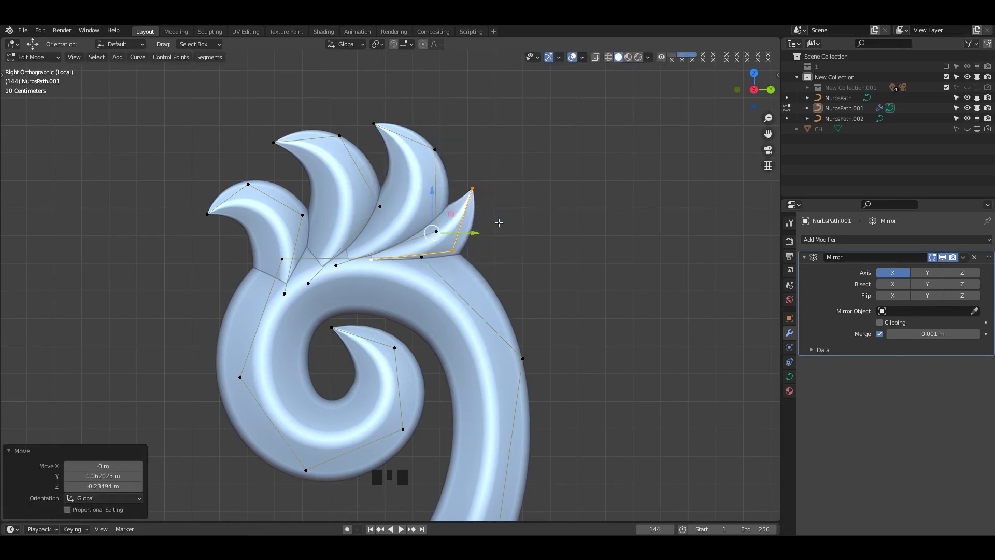
pyautogui.click(497, 223)
# Rotate the small outer leaf by about -1.57°.
pyautogui.scroll(-3, 494, 227)
pyautogui.press('Tab')
pyautogui.scroll(4, 492, 226)
pyautogui.press('Tab')
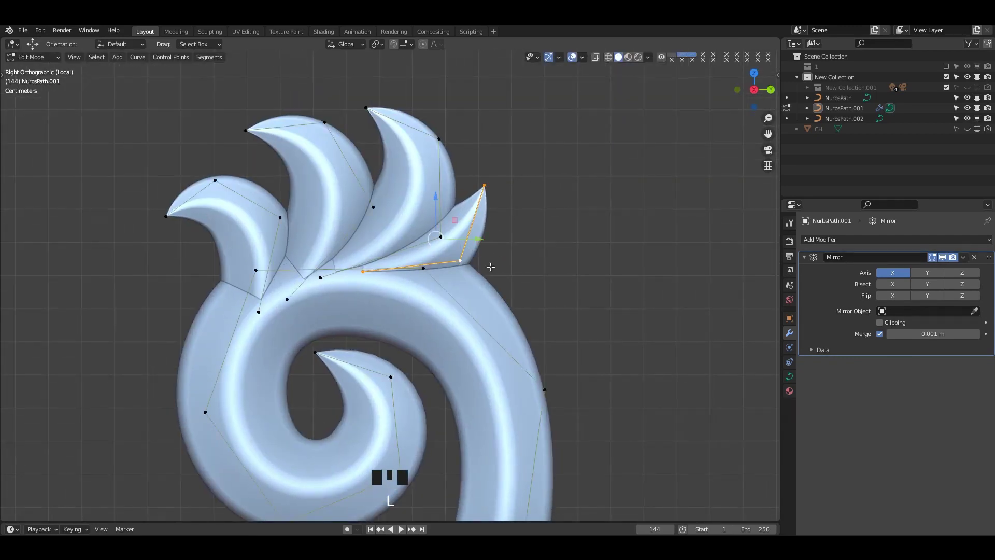
pyautogui.press('r')
pyautogui.click(544, 268)
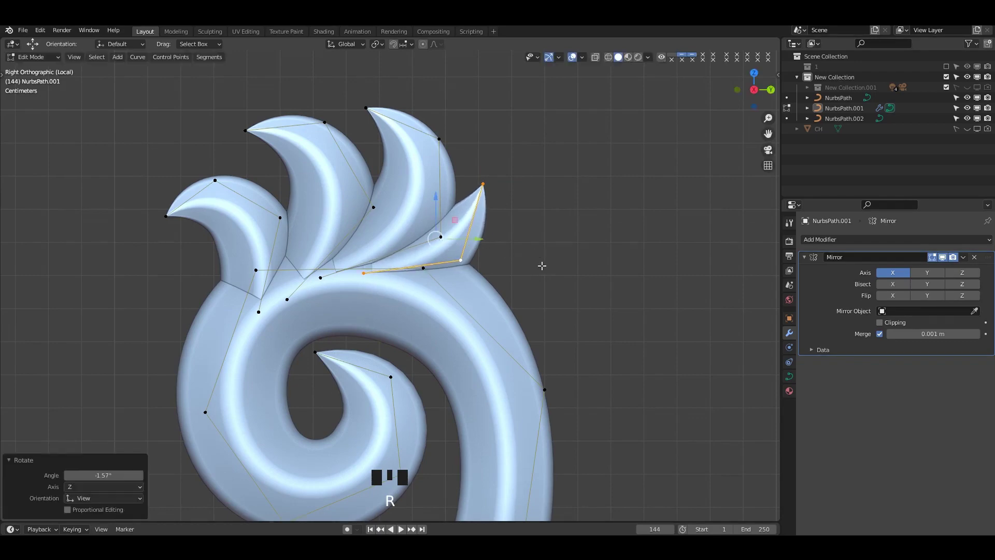
# Move the small outer leaf's tip and its lower outer control point further outward to fill out the leaf.
pyautogui.press('Tab')
pyautogui.press('Tab')
pyautogui.moveTo(484, 182); pyautogui.dragTo(488, 177)
pyautogui.click(462, 260)
pyautogui.moveTo(462, 261); pyautogui.dragTo(470, 259)
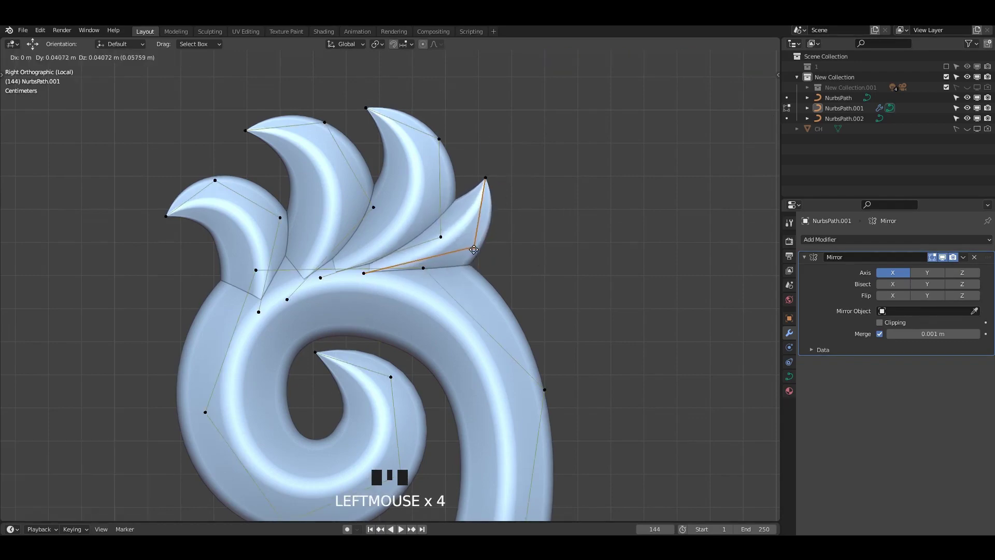
# Reposition the two control points on the limb's outer curve beneath the scroll.
pyautogui.press('Tab')
pyautogui.scroll(-11, 518, 226)
pyautogui.keyDown('shift'); pyautogui.moveTo(456, 278); pyautogui.dragTo(450, 198, button='middle'); pyautogui.keyUp('shift')
pyautogui.press('Tab')
pyautogui.scroll(6, 444, 269)
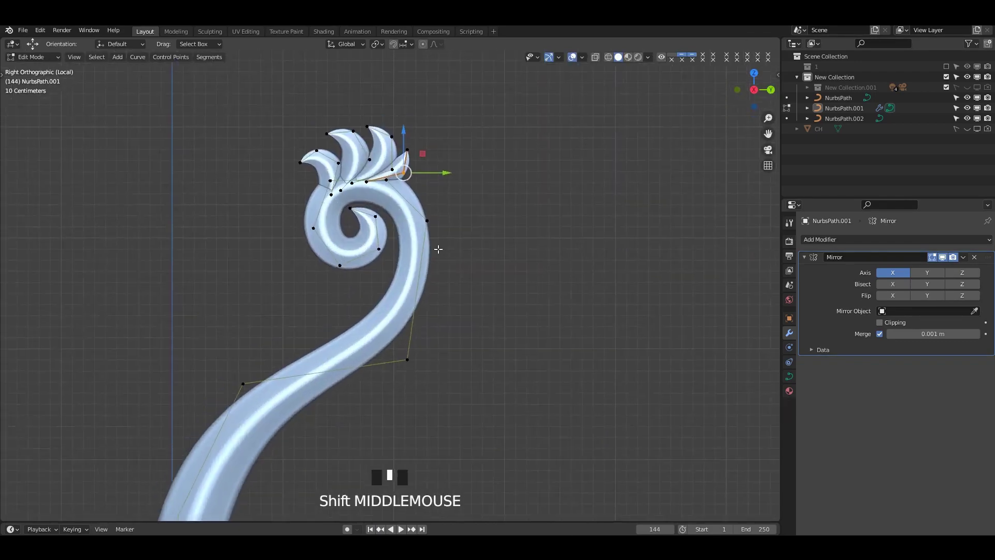
pyautogui.hotkey('alt', 's')
pyautogui.keyDown('shift'); pyautogui.moveTo(402, 356); pyautogui.dragTo(387, 322); pyautogui.keyUp('shift')
pyautogui.rightClick(384, 321)
pyautogui.click(378, 264)
pyautogui.moveTo(474, 259); pyautogui.dragTo(409, 312)
pyautogui.moveTo(423, 291); pyautogui.dragTo(447, 287)
pyautogui.moveTo(459, 190); pyautogui.dragTo(417, 222)
pyautogui.moveTo(433, 209); pyautogui.dragTo(434, 209)
# Move the limb's lower outer bend point inward and shift the inner bend point down and toward the centre line.
pyautogui.click(413, 376)
pyautogui.moveTo(414, 377); pyautogui.dragTo(361, 384)
pyautogui.keyDown('shift'); pyautogui.moveTo(362, 386); pyautogui.dragTo(420, 302, button='middle'); pyautogui.keyUp('shift')
pyautogui.moveTo(418, 302); pyautogui.dragTo(410, 312)
pyautogui.keyDown('shift'); pyautogui.moveTo(416, 315); pyautogui.dragTo(474, 267, button='middle'); pyautogui.keyUp('shift')
pyautogui.click(332, 276)
pyautogui.moveTo(333, 276); pyautogui.dragTo(309, 286)
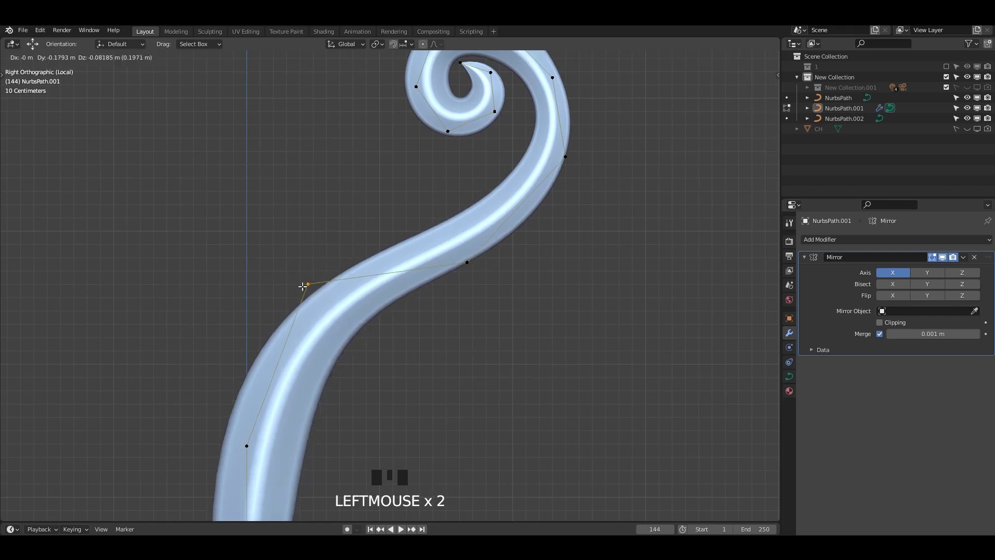
# Refine the limb's outer curve point beneath the scroll and shift the lower bend point slightly outward.
pyautogui.scroll(-3, 363, 285)
pyautogui.scroll(3, 466, 269)
pyautogui.keyDown('shift'); pyautogui.moveTo(475, 265); pyautogui.dragTo(409, 383, button='middle'); pyautogui.keyUp('shift')
pyautogui.click(492, 286)
pyautogui.moveTo(492, 286); pyautogui.dragTo(493, 295)
pyautogui.moveTo(439, 326); pyautogui.dragTo(393, 396)
pyautogui.moveTo(396, 384); pyautogui.dragTo(410, 382)
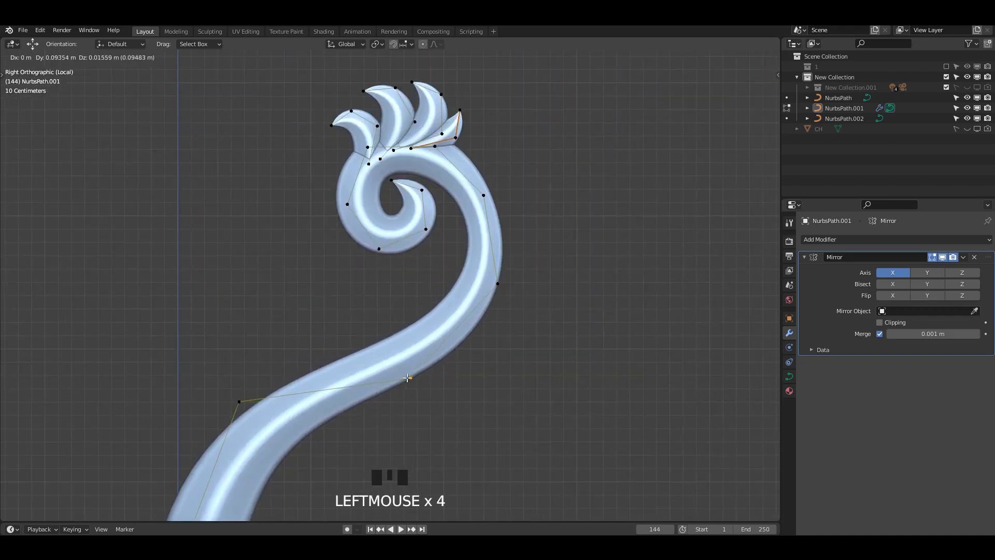
# Nudge the upper control point on the limb's outer curve and adjust its radius.
pyautogui.keyDown('shift'); pyautogui.moveTo(415, 373); pyautogui.dragTo(410, 397, button='middle'); pyautogui.keyUp('shift')
pyautogui.moveTo(511, 203); pyautogui.dragTo(473, 245)
pyautogui.moveTo(476, 223); pyautogui.dragTo(479, 218)
pyautogui.hotkey('alt', 's')
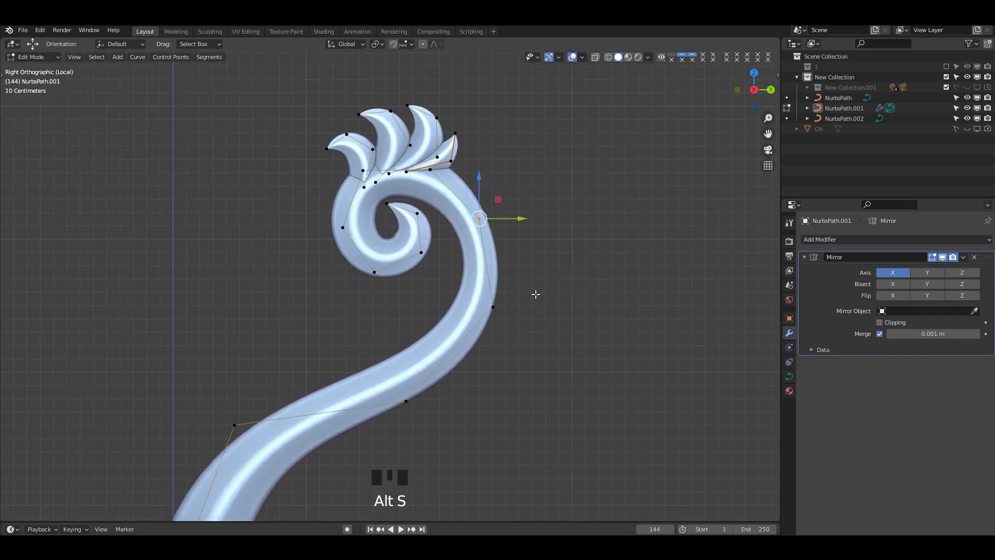
# Align the two control points on the limb's outer curve vertically with a scale of 0, and save the file.
pyautogui.moveTo(492, 302); pyautogui.dragTo(484, 295)
pyautogui.scroll(-2, 484, 295)
pyautogui.scroll(1, 474, 259)
pyautogui.keyDown('shift'); pyautogui.click(466, 230); pyautogui.keyUp('shift')
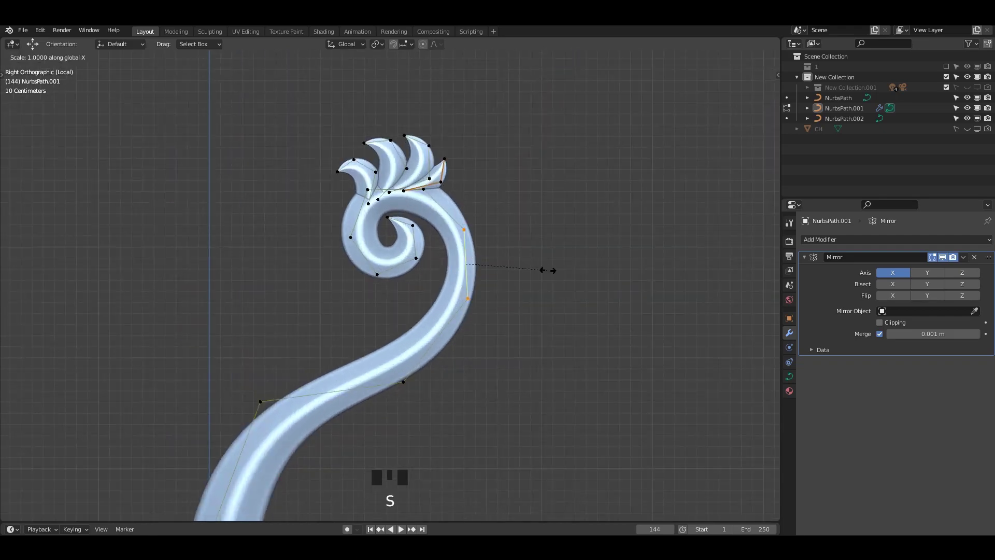
pyautogui.press('0')
pyautogui.press('Return')
pyautogui.scroll(-2, 498, 275)
pyautogui.hotkey('ctrl', 's')
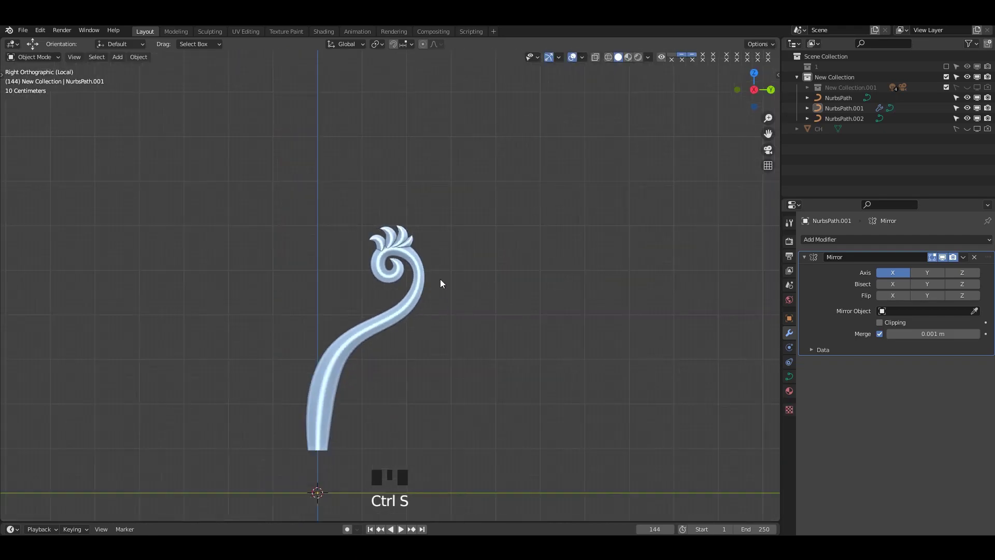
# Try to thin the limb at its second-lowest control point.
pyautogui.scroll(4, 440, 279)
pyautogui.keyDown('shift'); pyautogui.moveTo(403, 383); pyautogui.dragTo(462, 275, button='middle'); pyautogui.keyUp('shift')
pyautogui.press('Tab')
pyautogui.click(340, 275)
pyautogui.keyDown('shift'); pyautogui.moveTo(341, 275); pyautogui.dragTo(385, 175, button='middle'); pyautogui.keyUp('shift')
pyautogui.moveTo(255, 350); pyautogui.dragTo(338, 433)
pyautogui.hotkey('alt', 's')
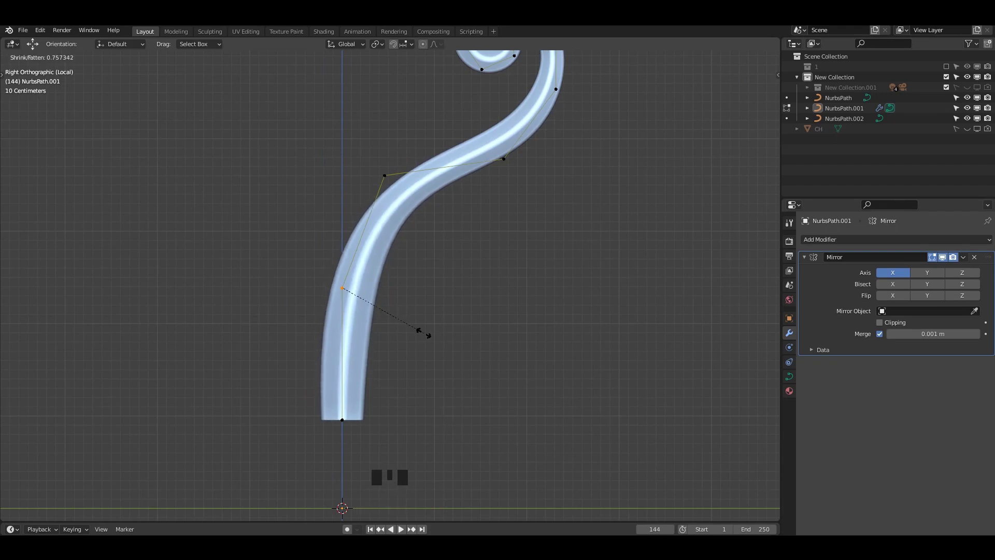
pyautogui.click(344, 331)
pyautogui.rightClick(358, 348)
# Subdivide the segment between the limb's two lowest points and raise its upper point and the new point along Z.
pyautogui.moveTo(245, 228); pyautogui.dragTo(434, 467)
pyautogui.rightClick(342, 325)
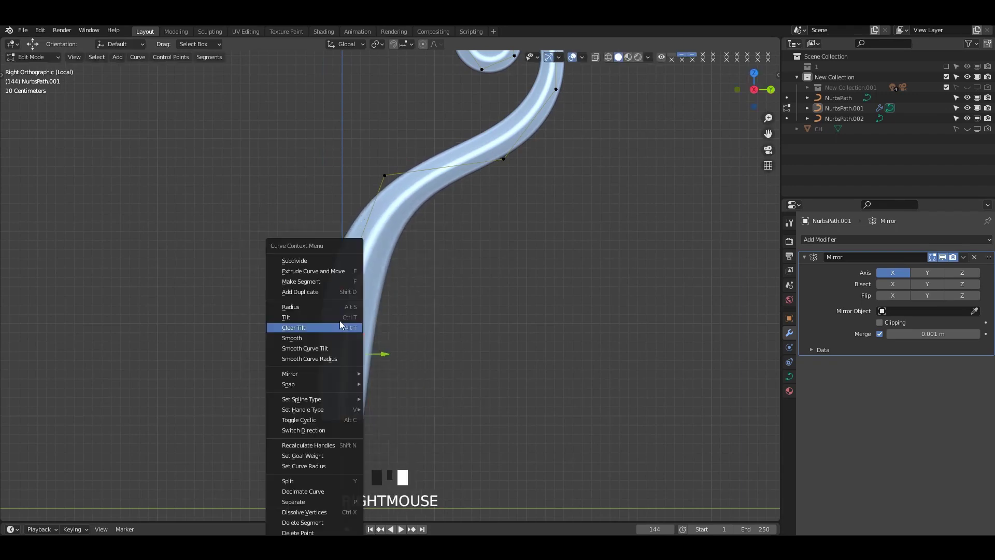
pyautogui.click(337, 262)
pyautogui.moveTo(342, 258); pyautogui.dragTo(342, 209)
pyautogui.click(342, 354)
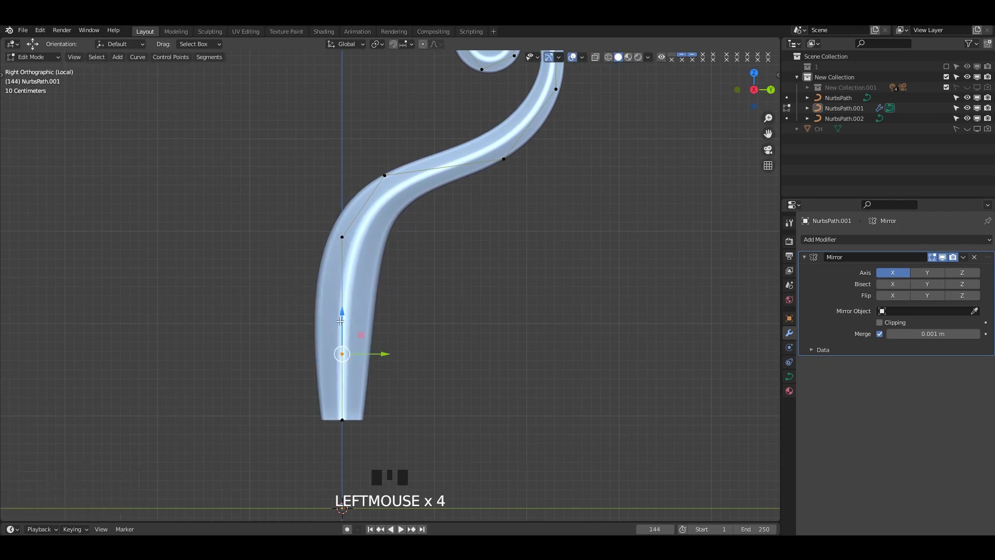
pyautogui.moveTo(343, 318); pyautogui.dragTo(347, 263)
# Raise the limb's scroll and upper curve points along Z, and move the lower outer bend point up and outward.
pyautogui.scroll(-5, 492, 307)
pyautogui.keyDown('shift'); pyautogui.moveTo(492, 307); pyautogui.dragTo(453, 238, button='middle'); pyautogui.keyUp('shift')
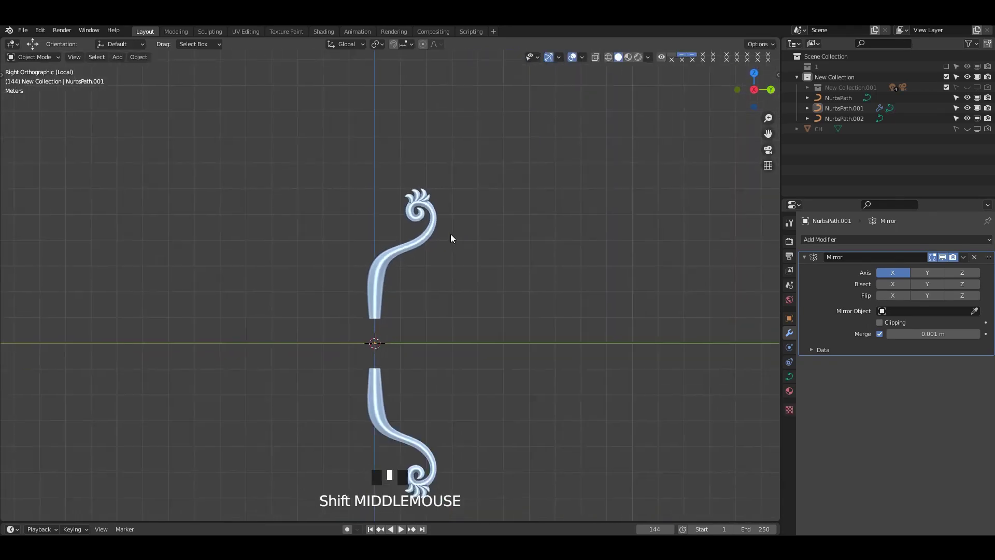
pyautogui.scroll(3, 451, 243)
pyautogui.scroll(2, 337, 175)
pyautogui.moveTo(289, 125); pyautogui.dragTo(482, 306)
pyautogui.moveTo(396, 208); pyautogui.dragTo(396, 174)
pyautogui.click(398, 346)
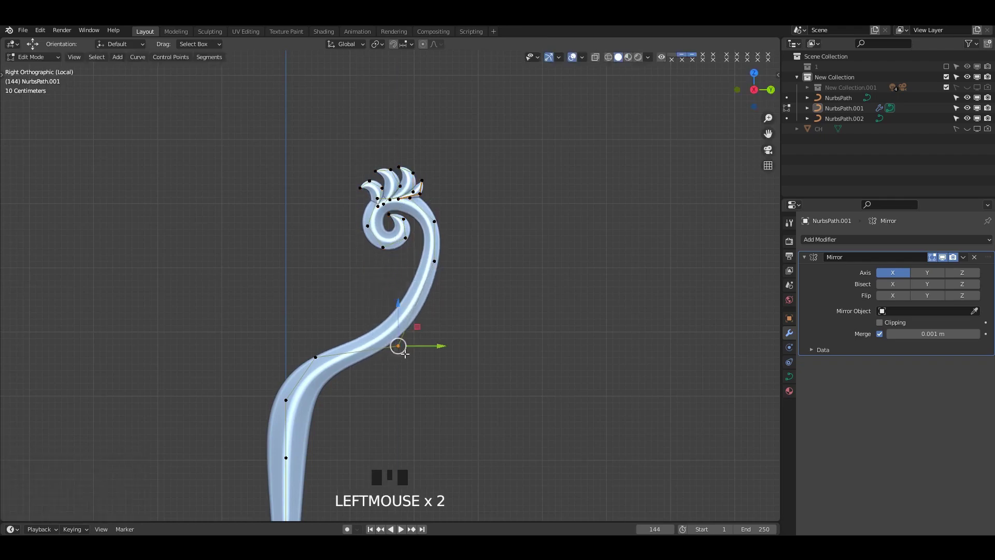
pyautogui.moveTo(398, 345); pyautogui.dragTo(407, 319)
# Move the limb's inner bend point up and outward, and shift the control point below it off the centre line.
pyautogui.scroll(-1, 421, 299)
pyautogui.scroll(-1, 421, 299)
pyautogui.press('Tab')
pyautogui.press('Tab')
pyautogui.scroll(4, 343, 410)
pyautogui.moveTo(321, 211); pyautogui.dragTo(367, 260)
pyautogui.moveTo(354, 236); pyautogui.dragTo(368, 211)
pyautogui.moveTo(274, 291); pyautogui.dragTo(349, 314)
pyautogui.scroll(-3, 439, 296)
pyautogui.press('Tab')
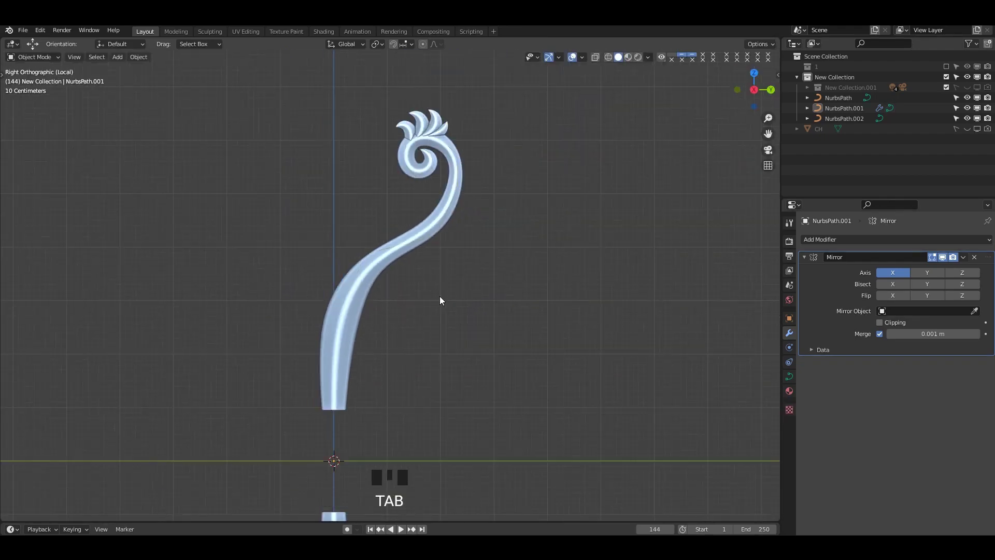
# Enlarge the radius of the limb's inner bend control point by a factor of 1.598.
pyautogui.press('Tab')
pyautogui.scroll(1, 362, 232)
pyautogui.click(449, 305)
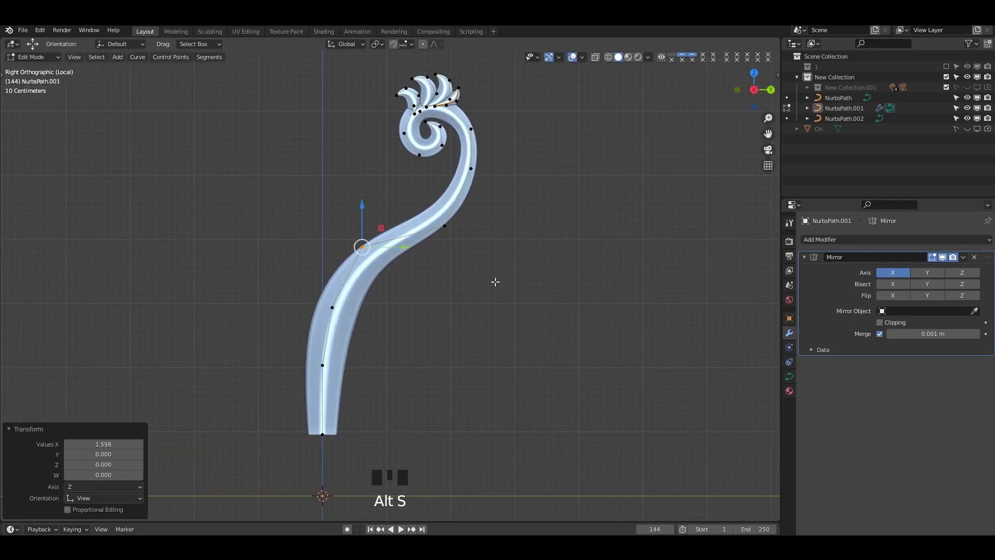
pyautogui.press('Tab')
pyautogui.press('Tab')
# Nudge the outer curve point beneath the scroll outward and enlarge its radius by a factor of 1.090.
pyautogui.moveTo(502, 170); pyautogui.dragTo(506, 170)
pyautogui.hotkey('alt', 's')
pyautogui.click(552, 266)
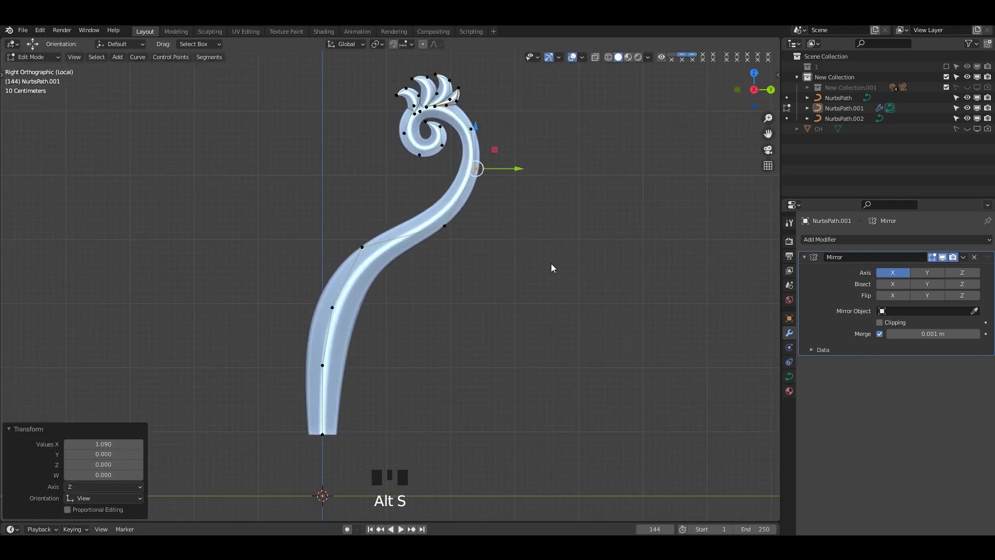
pyautogui.press('Tab')
pyautogui.press('Tab')
pyautogui.keyDown('shift'); pyautogui.moveTo(474, 126); pyautogui.dragTo(480, 193, button='middle'); pyautogui.keyUp('shift')
pyautogui.click(456, 231)
pyautogui.press('Tab')
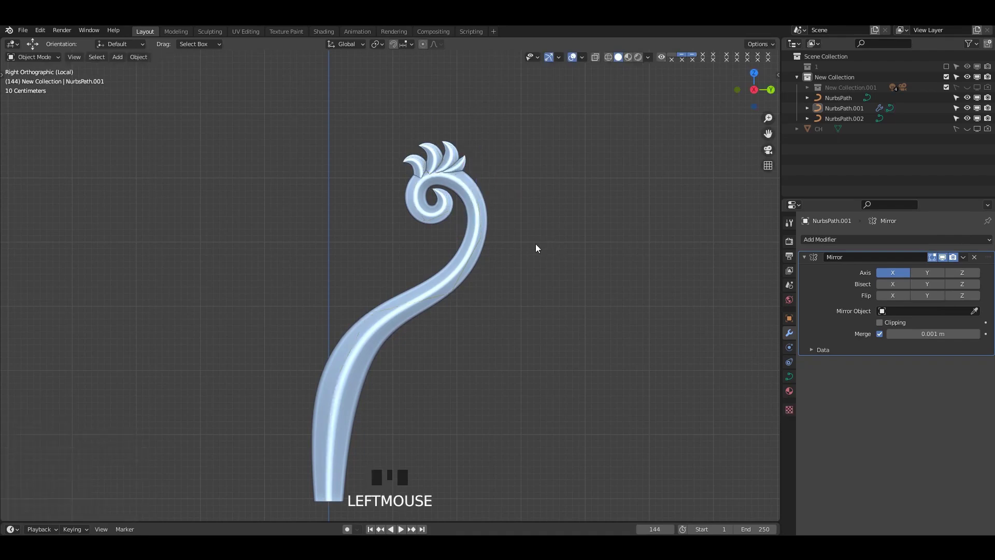
# Nudge the limb's lower outer bend point slightly outward to smooth the S-curve.
pyautogui.scroll(-2, 533, 247)
pyautogui.keyDown('shift'); pyautogui.moveTo(400, 321); pyautogui.dragTo(422, 220, button='middle'); pyautogui.keyUp('shift')
pyautogui.press('Tab')
pyautogui.moveTo(434, 207); pyautogui.dragTo(439, 206)
pyautogui.press('Tab')
pyautogui.click(489, 236)
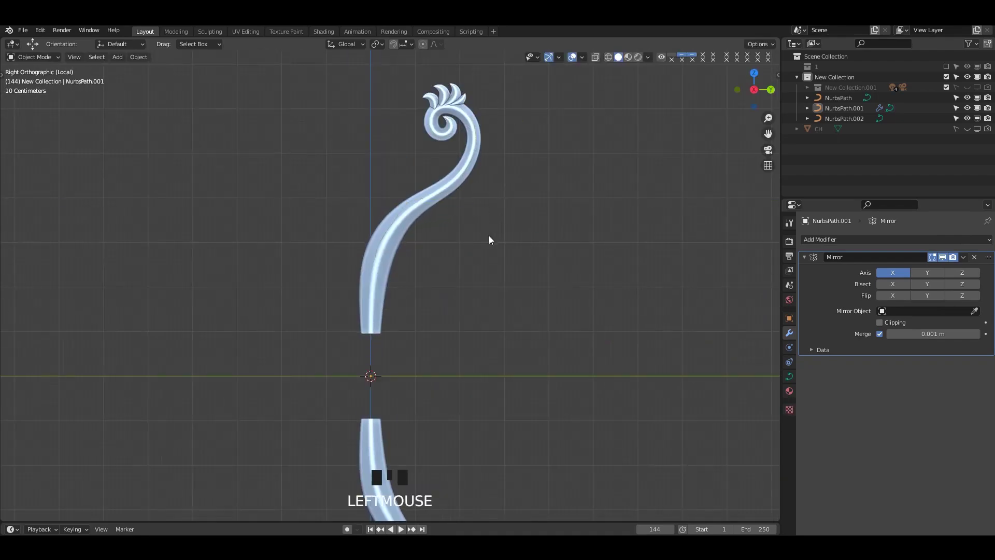
# Check the whole bow from the front and save the file.
pyautogui.scroll(-3, 489, 236)
pyautogui.keyDown('shift'); pyautogui.moveTo(489, 298); pyautogui.dragTo(467, 212, button='middle'); pyautogui.keyUp('shift')
pyautogui.keyDown('alt'); pyautogui.moveTo(467, 212); pyautogui.dragTo(523, 232, button='middle'); pyautogui.keyUp('alt')
pyautogui.keyDown('alt'); pyautogui.moveTo(523, 232); pyautogui.dragTo(511, 232, button='middle'); pyautogui.keyUp('alt')
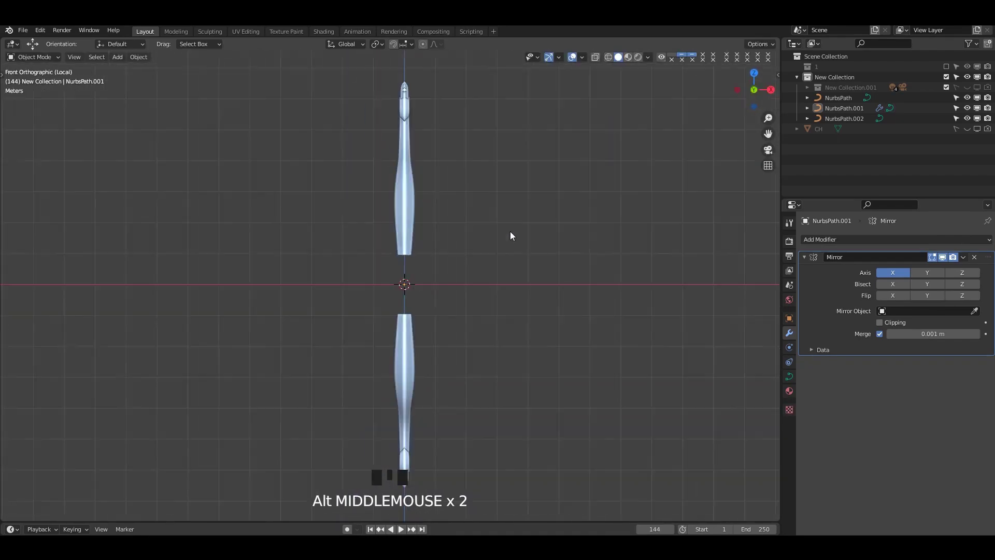
pyautogui.hotkey('ctrl', 's')
# Adjust the radius of the control point on the scroll's outer side below the leaves.
pyautogui.scroll(4, 510, 205)
pyautogui.keyDown('shift'); pyautogui.moveTo(485, 104); pyautogui.dragTo(468, 214, button='middle'); pyautogui.keyUp('shift')
pyautogui.press('Tab')
pyautogui.scroll(4, 425, 214)
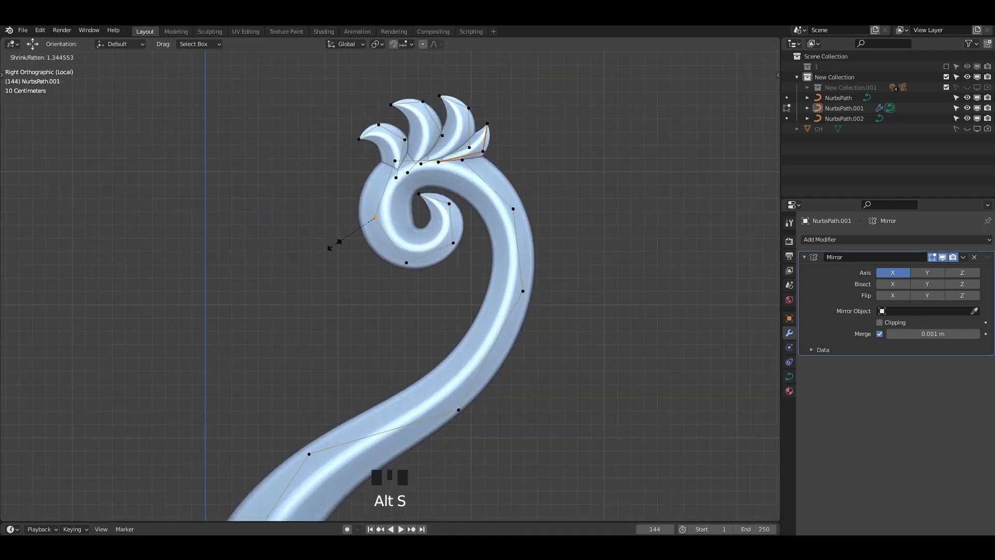
pyautogui.click(450, 242)
# Thicken the scroll slightly at its inner turn and adjust the control point on its underside.
pyautogui.click(455, 242)
pyautogui.hotkey('alt', 's')
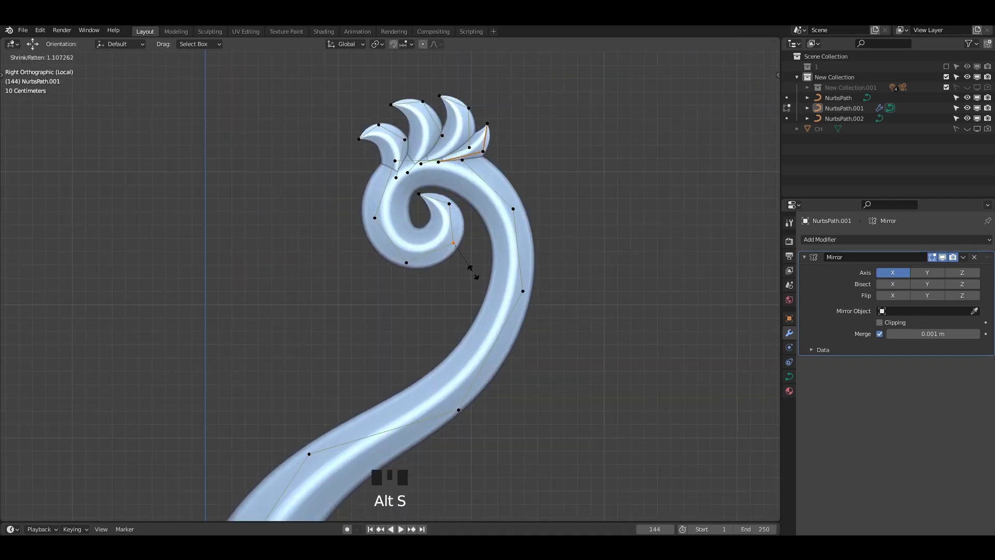
pyautogui.click(471, 272)
pyautogui.click(407, 263)
pyautogui.click(387, 290)
pyautogui.press('Tab')
pyautogui.scroll(-4, 493, 245)
pyautogui.scroll(4, 493, 245)
pyautogui.press('Tab')
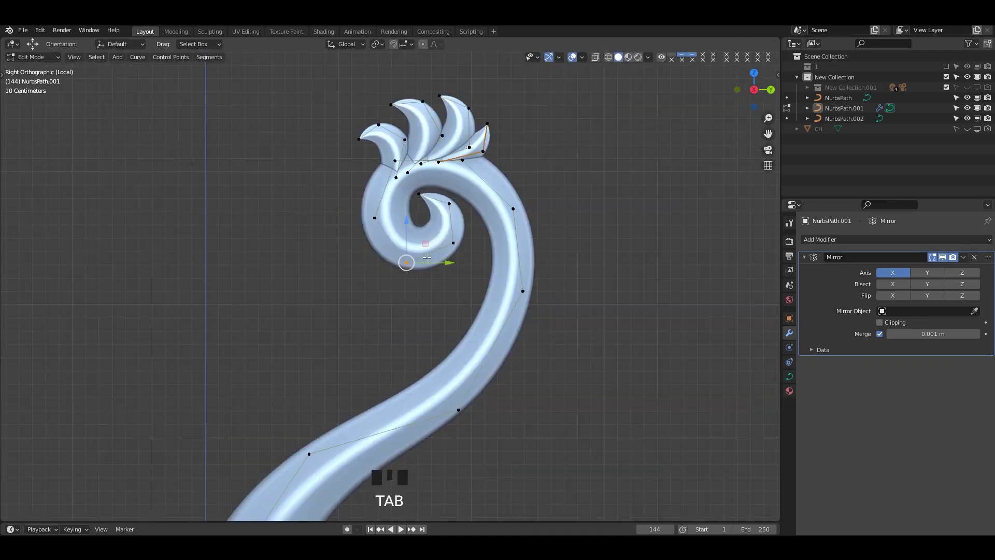
# Try adjusting the thickness of the spiral scroll around its inner tip.
pyautogui.scroll(2, 494, 244)
pyautogui.keyDown('shift'); pyautogui.moveTo(493, 249); pyautogui.dragTo(460, 298, button='middle'); pyautogui.keyUp('shift')
pyautogui.hotkey('alt', 's')
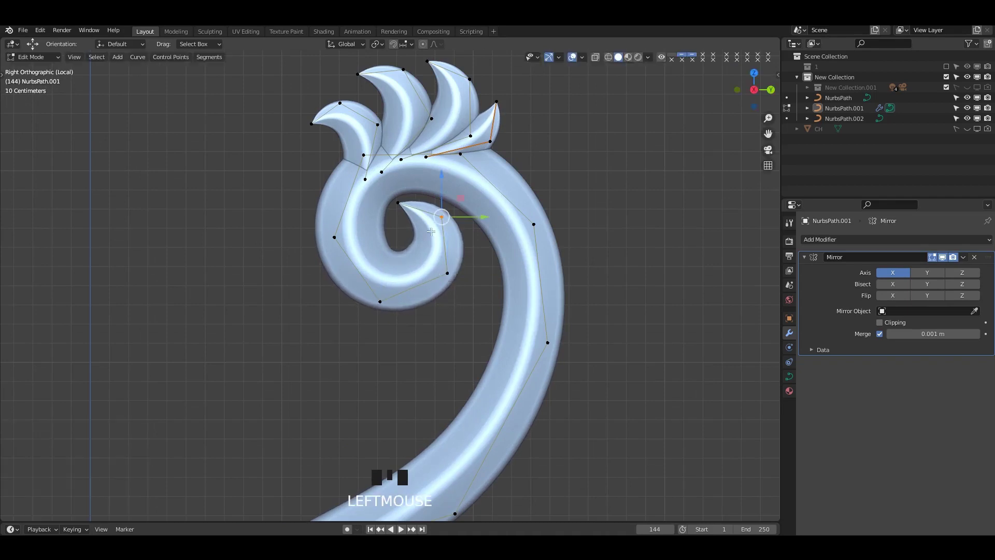
pyautogui.click(430, 232)
pyautogui.moveTo(415, 191); pyautogui.dragTo(394, 218)
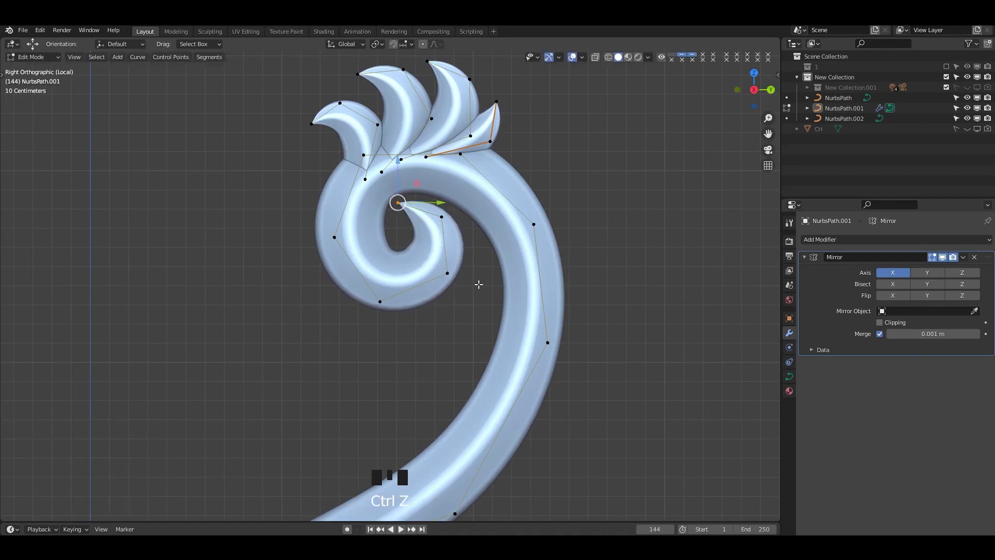
pyautogui.press('Tab')
pyautogui.press('Tab')
# Nudge the control points on the scroll's underside, inner turn and outer side to even out the spiral.
pyautogui.scroll(3, 410, 304)
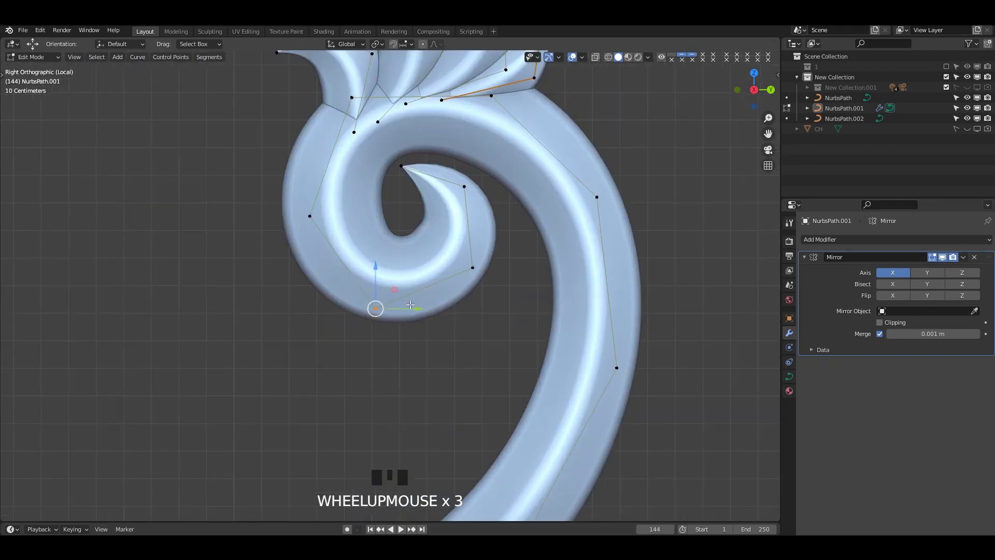
pyautogui.moveTo(389, 308); pyautogui.dragTo(388, 310)
pyautogui.click(473, 268)
pyautogui.moveTo(473, 267); pyautogui.dragTo(473, 269)
pyautogui.scroll(-2, 469, 267)
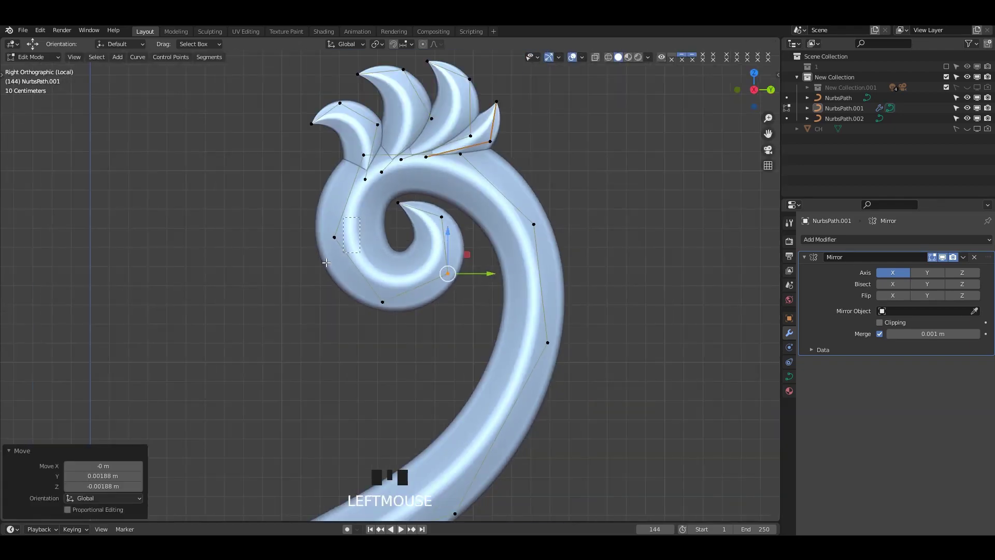
pyautogui.click(338, 236)
pyautogui.moveTo(338, 236); pyautogui.dragTo(338, 238)
# Lower the limb's inner bend control point slightly and save the file.
pyautogui.scroll(-5, 618, 236)
pyautogui.scroll(2, 465, 223)
pyautogui.press('Tab')
pyautogui.keyDown('shift'); pyautogui.moveTo(435, 260); pyautogui.dragTo(490, 143, button='middle'); pyautogui.keyUp('shift')
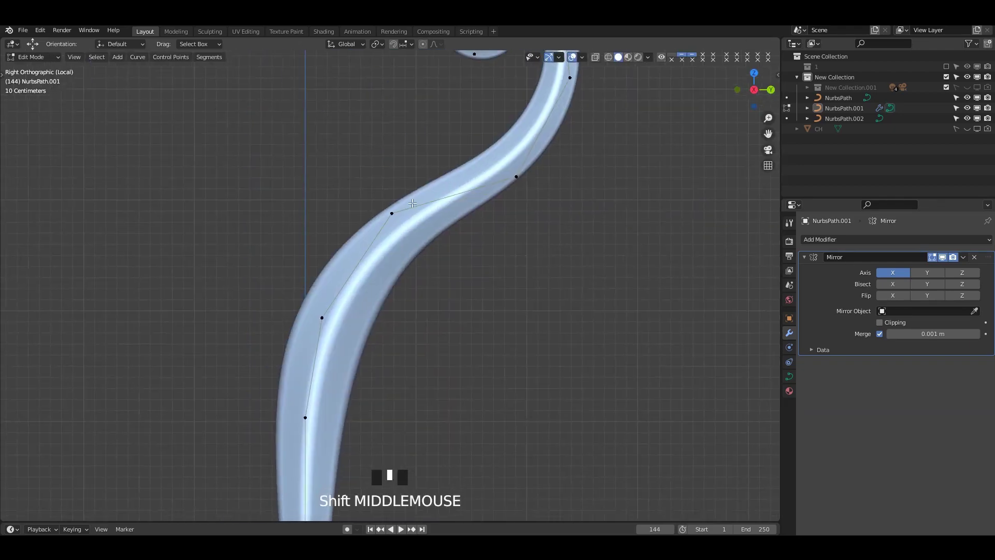
pyautogui.click(394, 213)
pyautogui.moveTo(394, 213)
pyautogui.mouseDown()
pyautogui.moveTo(387, 223)
pyautogui.moveTo(397, 224)
pyautogui.mouseUp()
pyautogui.scroll(-2, 493, 220)
pyautogui.keyDown('shift'); pyautogui.moveTo(485, 238); pyautogui.dragTo(476, 244, button='middle'); pyautogui.keyUp('shift')
pyautogui.click(462, 236)
pyautogui.hotkey('ctrl', 's')
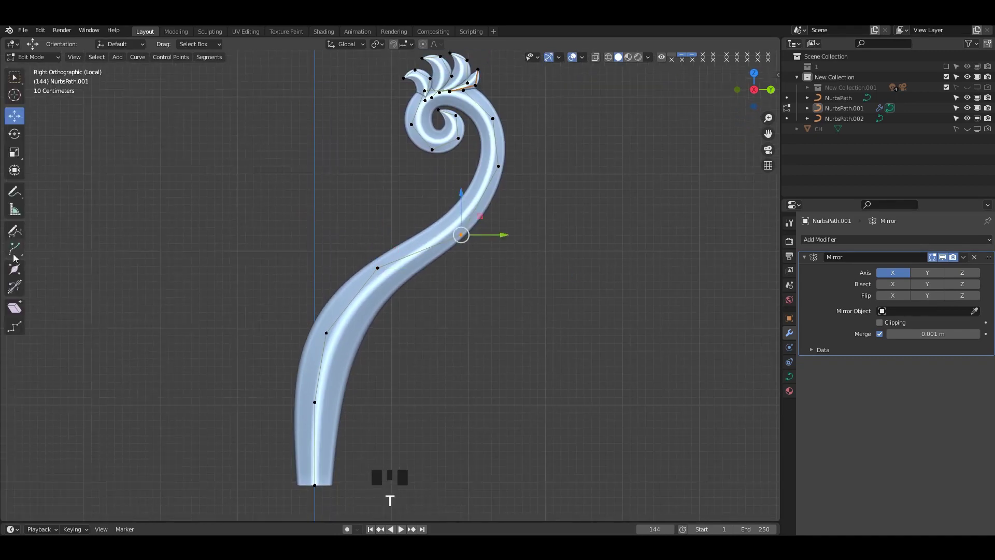
# Try twisting the limb with the Tilt tool at its outer curve, lower outer bend and inner bend points.
pyautogui.click(15, 286)
pyautogui.moveTo(455, 270); pyautogui.dragTo(429, 238)
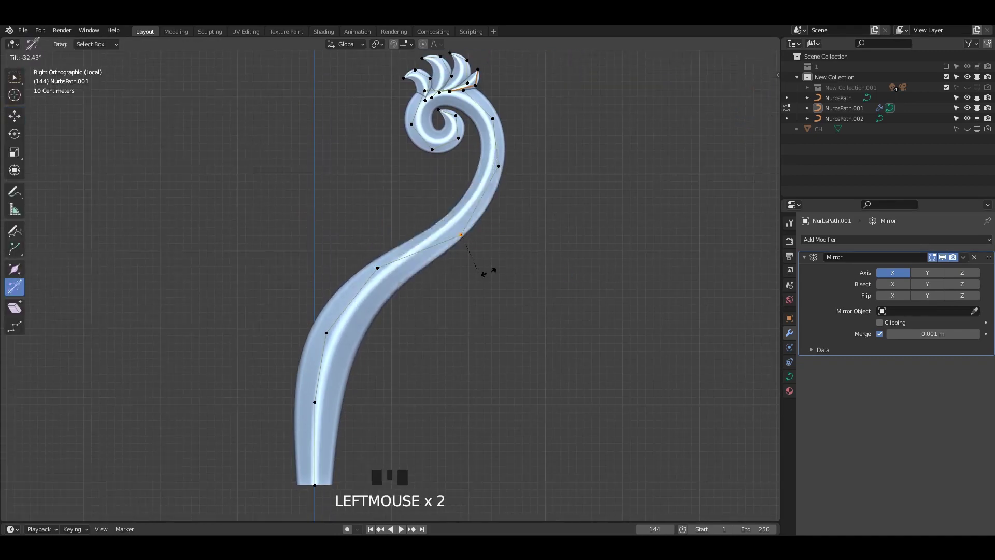
pyautogui.moveTo(489, 272); pyautogui.dragTo(499, 244)
pyautogui.click(499, 166)
pyautogui.moveTo(500, 168); pyautogui.dragTo(483, 200)
pyautogui.click(378, 267)
pyautogui.moveTo(378, 263); pyautogui.dragTo(412, 273)
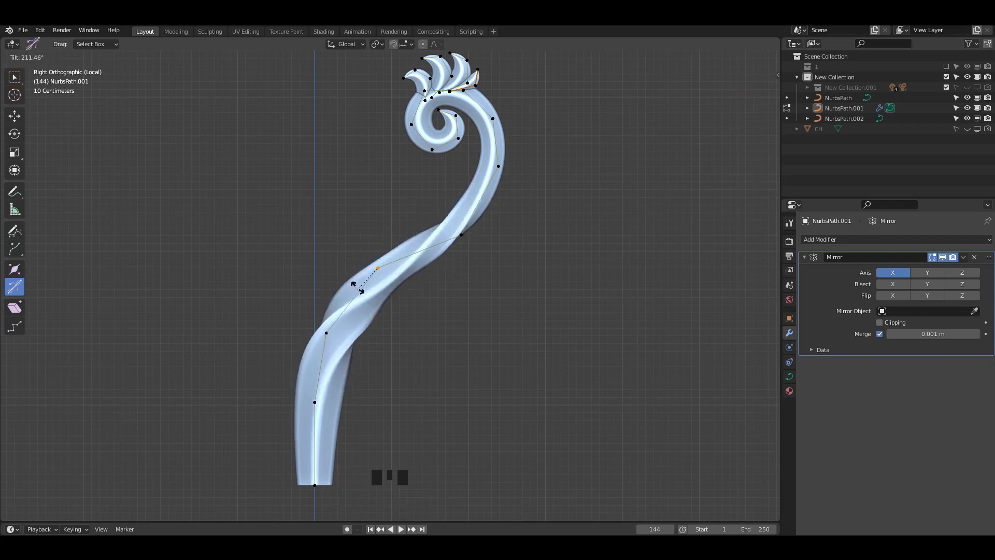
pyautogui.click(395, 308)
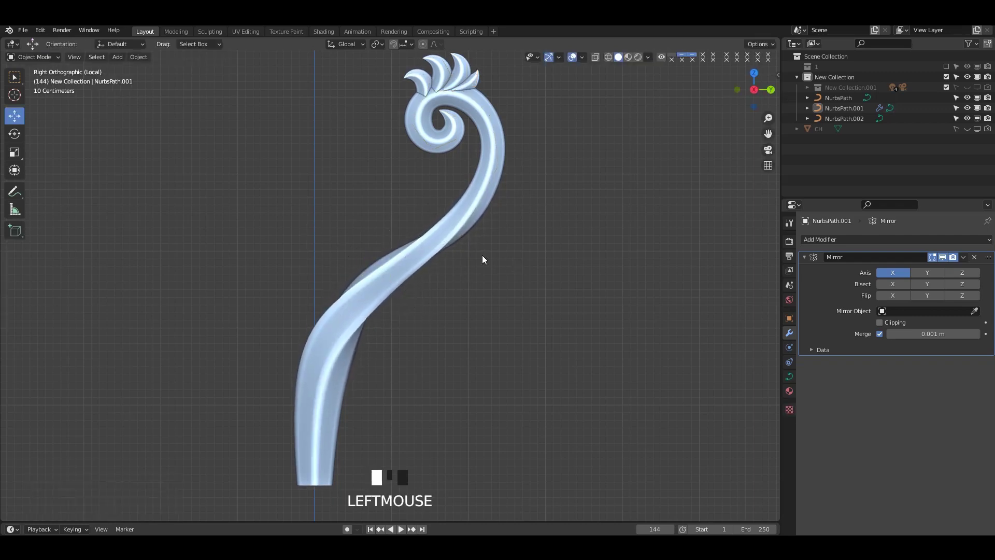
# Inspect the twisted limb from another angle and undo the tilt changes.
pyautogui.moveTo(482, 259); pyautogui.dragTo(394, 204, button='middle')
pyautogui.hotkey('ctrl', 'z')
pyautogui.hotkey('ctrl', 'z')
pyautogui.hotkey('ctrl', 'z')
pyautogui.scroll(3, 444, 246)
pyautogui.hotkey('ctrl', 'z')
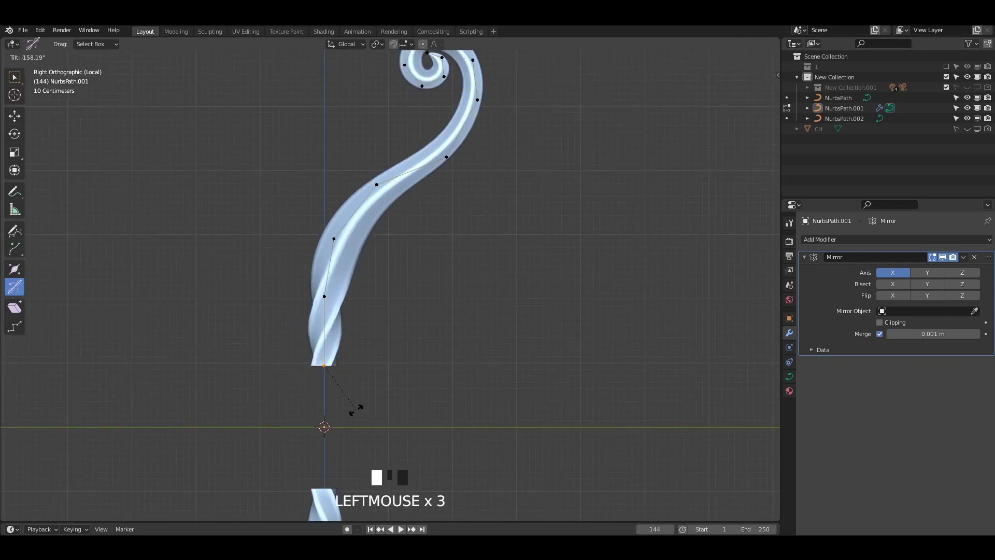
# Twist the limb with the Tilt tool at its lower bend points, tilting its base end point by about 87°.
pyautogui.moveTo(356, 410); pyautogui.dragTo(311, 397)
pyautogui.keyDown('shift'); pyautogui.moveTo(237, 274); pyautogui.dragTo(345, 331); pyautogui.keyUp('shift')
pyautogui.moveTo(342, 338); pyautogui.dragTo(292, 312)
pyautogui.keyDown('shift'); pyautogui.moveTo(280, 221); pyautogui.dragTo(288, 304); pyautogui.keyUp('shift')
pyautogui.keyDown('ctrl'); pyautogui.moveTo(319, 218); pyautogui.dragTo(358, 262); pyautogui.keyUp('ctrl')
pyautogui.moveTo(338, 334); pyautogui.dragTo(347, 347)
pyautogui.hotkey('ctrl', 'z')
pyautogui.keyDown('ctrl'); pyautogui.moveTo(287, 281); pyautogui.dragTo(361, 314); pyautogui.keyUp('ctrl')
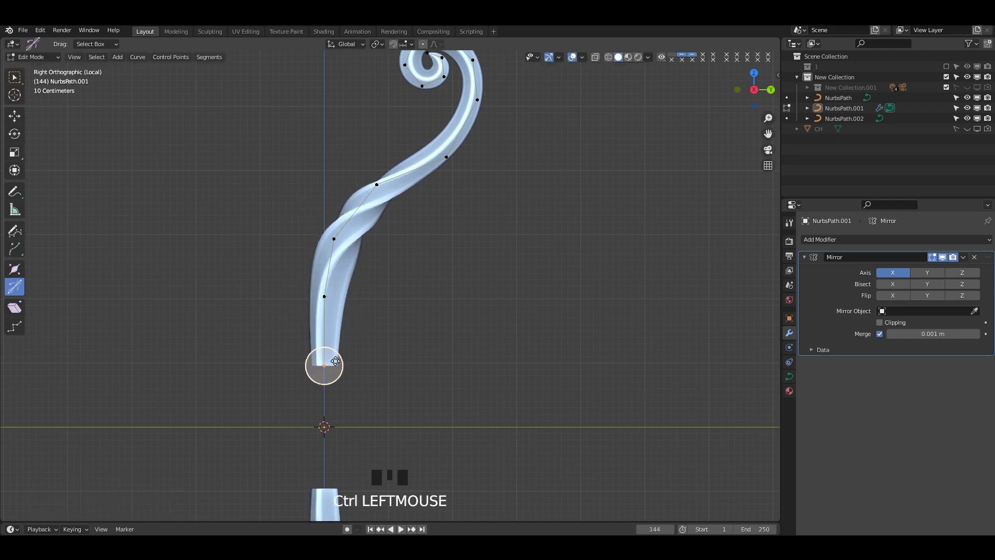
pyautogui.moveTo(335, 361); pyautogui.dragTo(413, 385)
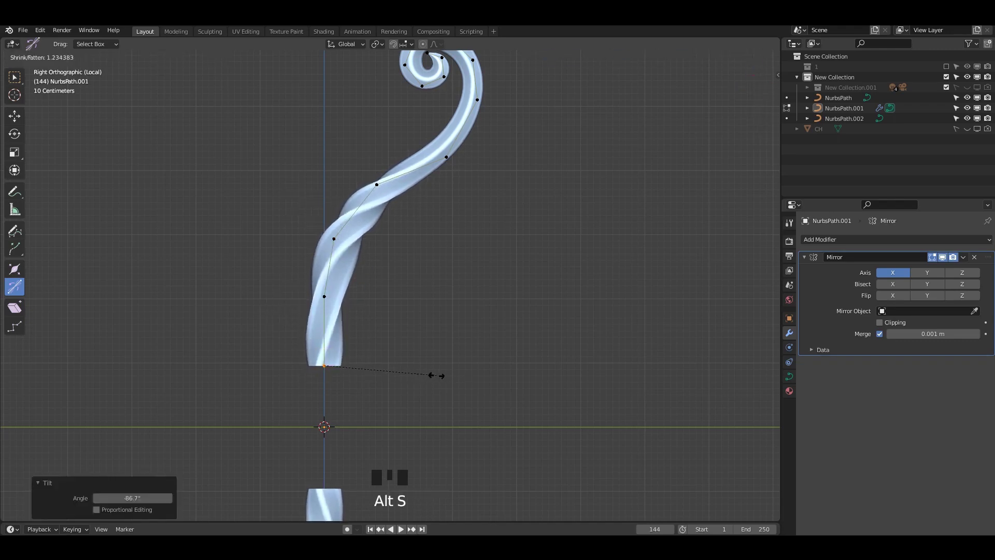
# Thicken the limb's base end point and the two control points above it with Shrink/Fatten to about 1.23.
pyautogui.click(325, 296)
pyautogui.hotkey('alt', 's')
pyautogui.click(332, 237)
pyautogui.hotkey('alt', 's')
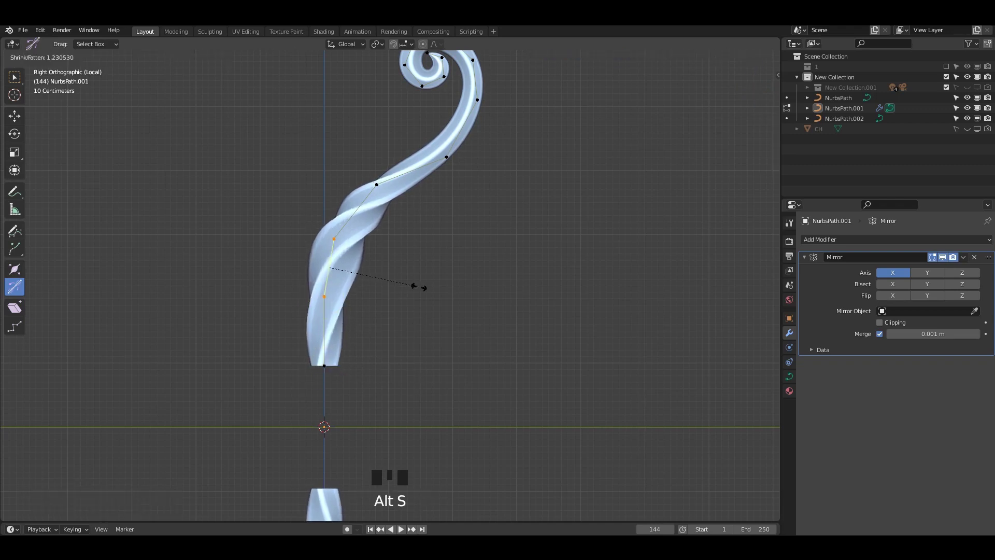
pyautogui.click(421, 283)
pyautogui.press('Tab')
# Examine the twisted limb and its mirrored counterpart from the side and around the central gap.
pyautogui.scroll(-4, 441, 260)
pyautogui.scroll(2, 432, 239)
pyautogui.keyDown('shift'); pyautogui.moveTo(433, 278); pyautogui.dragTo(396, 220, button='middle'); pyautogui.keyUp('shift')
pyautogui.keyDown('alt'); pyautogui.moveTo(414, 222); pyautogui.dragTo(465, 223, button='middle'); pyautogui.keyUp('alt')
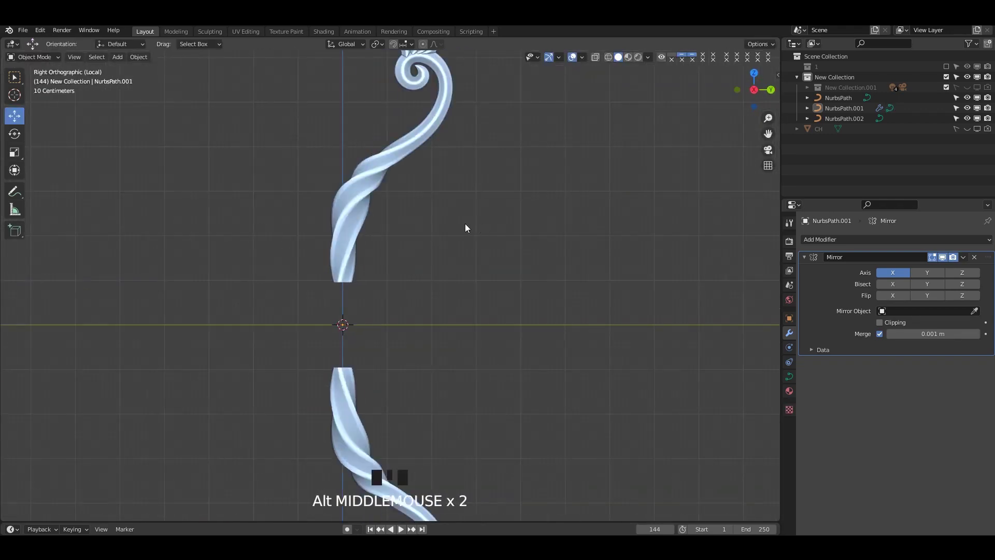
pyautogui.keyDown('shift'); pyautogui.moveTo(432, 180); pyautogui.dragTo(439, 230, button='middle'); pyautogui.keyUp('shift')
pyautogui.scroll(2, 439, 231)
pyautogui.keyDown('shift'); pyautogui.moveTo(428, 291); pyautogui.dragTo(437, 207, button='middle'); pyautogui.keyUp('shift')
pyautogui.keyDown('ctrl'); pyautogui.click(508, 224); pyautogui.keyUp('ctrl')
pyautogui.keyDown('alt'); pyautogui.moveTo(437, 207); pyautogui.dragTo(367, 191, button='middle'); pyautogui.keyUp('alt')
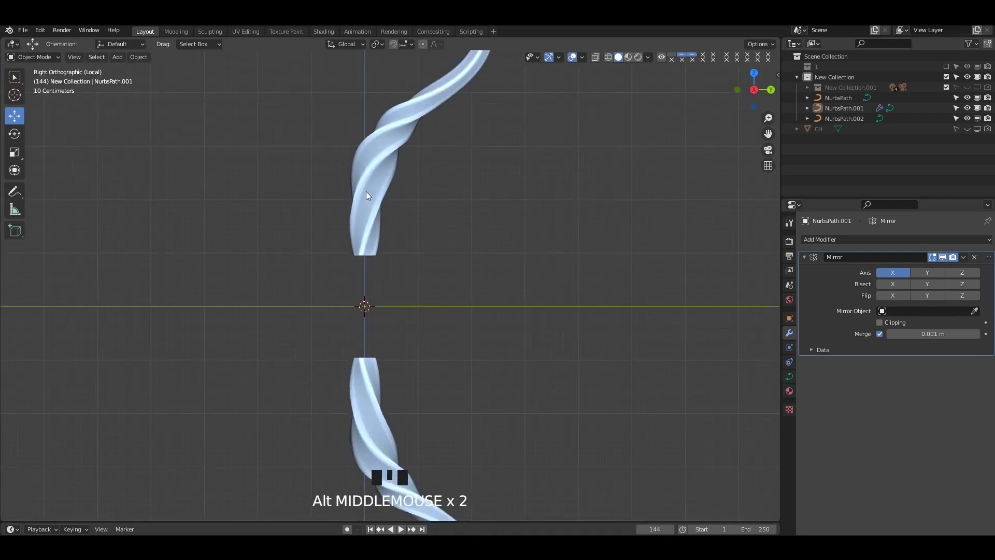
# Try a level 2 Subdivision modifier on the limb curve and remove it.
pyautogui.hotkey('ctrl', '2')
pyautogui.click(525, 233)
pyautogui.scroll(-2, 497, 223)
pyautogui.keyDown('shift'); pyautogui.moveTo(479, 200); pyautogui.dragTo(458, 225, button='middle'); pyautogui.keyUp('shift')
pyautogui.click(974, 365)
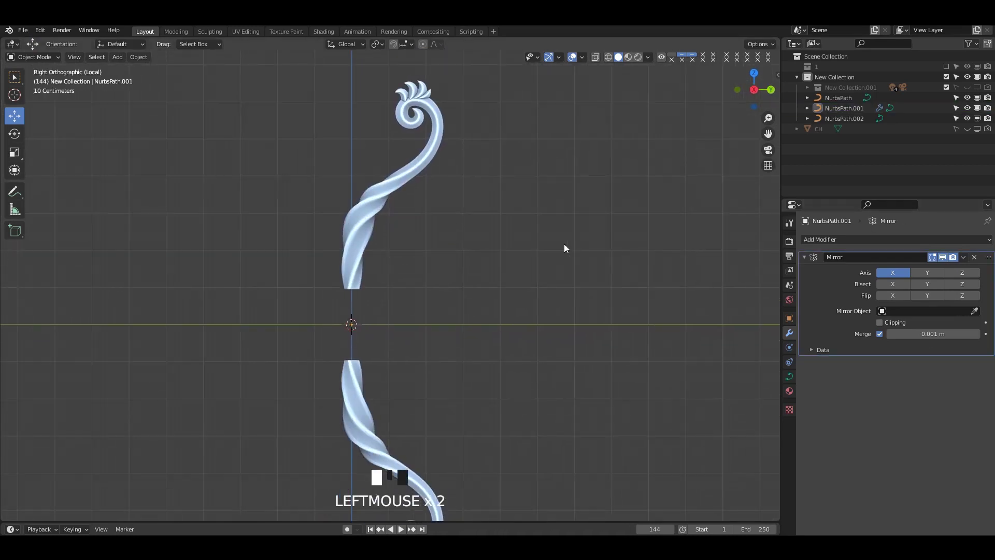
pyautogui.scroll(-1, 534, 233)
# Save the file, add a Path to the limb curve in Edit Mode and rotate it 90° to stand vertically.
pyautogui.hotkey('ctrl', 's')
pyautogui.click(385, 256)
pyautogui.scroll(2, 385, 257)
pyautogui.keyDown('shift'); pyautogui.moveTo(384, 256); pyautogui.dragTo(399, 247, button='middle'); pyautogui.keyUp('shift')
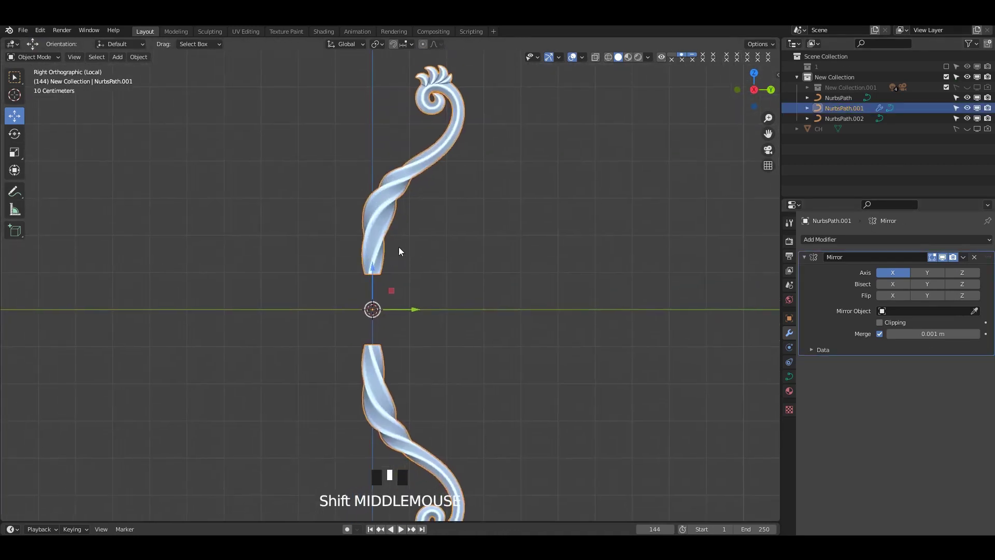
pyautogui.press('Tab')
pyautogui.click(10, 122)
pyautogui.hotkey('shift', 'a')
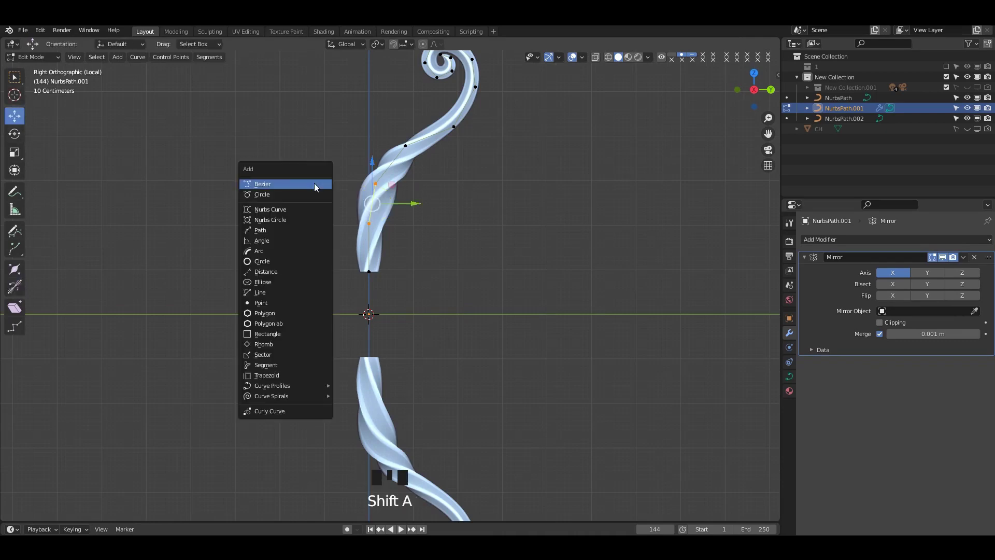
pyautogui.click(279, 228)
pyautogui.keyDown('alt'); pyautogui.moveTo(400, 277); pyautogui.dragTo(440, 295, button='middle'); pyautogui.keyUp('alt')
pyautogui.press('r')
pyautogui.press('Return')
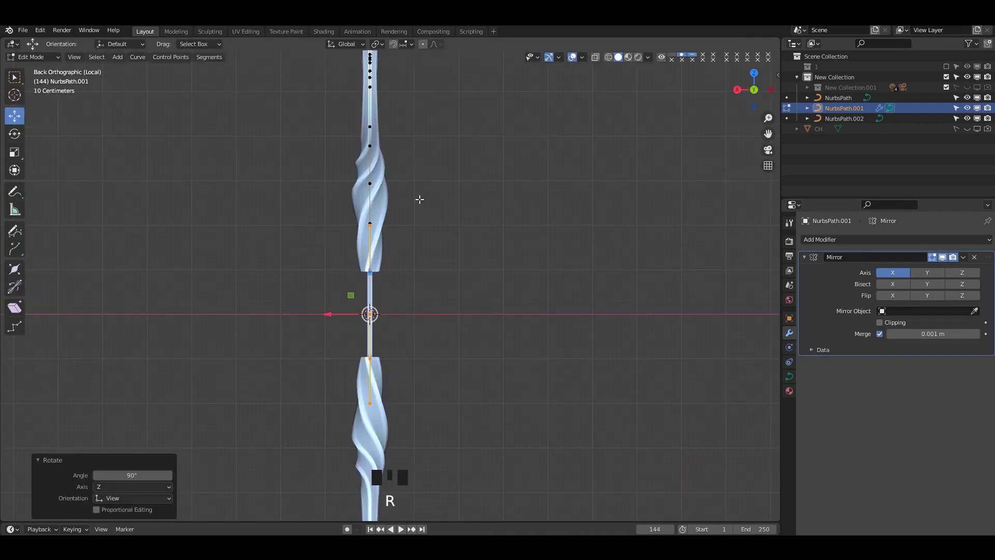
# Move the new path up beside the upper limb's base, adjust its thickness and save the file.
pyautogui.keyDown('alt'); pyautogui.moveTo(420, 199); pyautogui.dragTo(437, 206, button='middle'); pyautogui.keyUp('alt')
pyautogui.moveTo(371, 315); pyautogui.dragTo(332, 191)
pyautogui.hotkey('alt', 's')
pyautogui.click(604, 289)
pyautogui.keyDown('shift'); pyautogui.moveTo(424, 219); pyautogui.dragTo(473, 234, button='middle'); pyautogui.keyUp('shift')
pyautogui.press('Tab')
pyautogui.hotkey('ctrl', 's')
# Try repositioning the new path's upper control points and undo the last move.
pyautogui.press('Tab')
pyautogui.scroll(2, 381, 85)
pyautogui.moveTo(363, 142); pyautogui.dragTo(309, 171)
pyautogui.moveTo(342, 162); pyautogui.dragTo(426, 212)
pyautogui.moveTo(399, 269); pyautogui.dragTo(393, 274)
pyautogui.scroll(2, 366, 231)
pyautogui.keyDown('shift'); pyautogui.moveTo(350, 312); pyautogui.dragTo(377, 321, button='middle'); pyautogui.keyUp('shift')
pyautogui.hotkey('ctrl', 'z')
# Shorten the new path by lowering its upper control points, with the top end bent toward the limb.
pyautogui.moveTo(367, 132); pyautogui.dragTo(404, 231)
pyautogui.keyDown('shift'); pyautogui.moveTo(379, 184); pyautogui.dragTo(388, 162, button='middle'); pyautogui.keyUp('shift')
pyautogui.click(376, 184)
pyautogui.moveTo(375, 185); pyautogui.dragTo(376, 235)
pyautogui.keyDown('shift'); pyautogui.moveTo(377, 249); pyautogui.dragTo(375, 230, button='middle'); pyautogui.keyUp('shift')
pyautogui.click(374, 243)
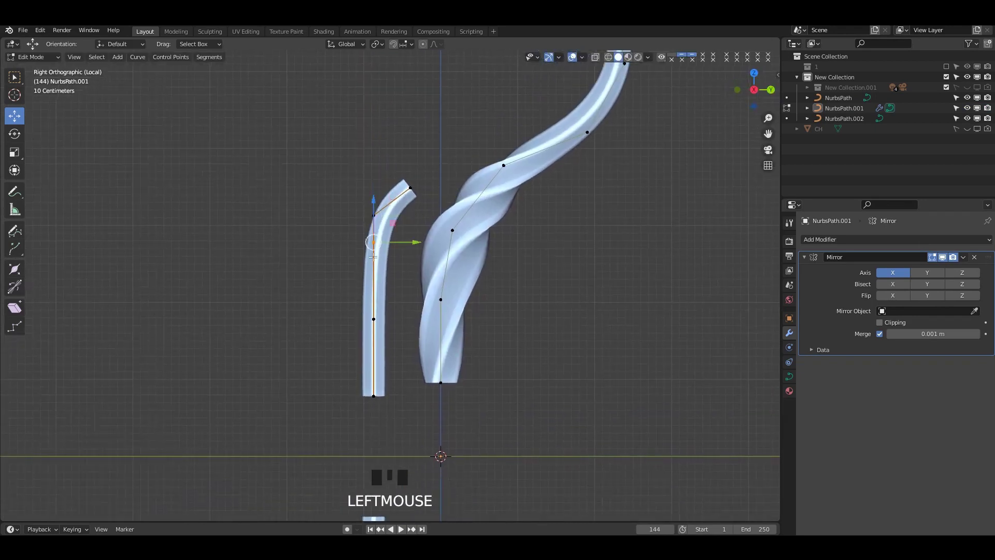
# Move the path's lower points toward the limb and its upper bend points away from it to form an S-curve.
pyautogui.moveTo(373, 243); pyautogui.dragTo(429, 301)
pyautogui.scroll(1, 371, 306)
pyautogui.click(371, 304)
pyautogui.click(371, 397)
pyautogui.moveTo(373, 398); pyautogui.dragTo(406, 385)
pyautogui.click(347, 251)
pyautogui.moveTo(346, 252); pyautogui.dragTo(344, 253)
pyautogui.click(368, 179)
pyautogui.moveTo(367, 180); pyautogui.dragTo(356, 182)
# Refine the S-curve by pulling the path's top end closer to the limb and nudging its three inner control points.
pyautogui.click(413, 149)
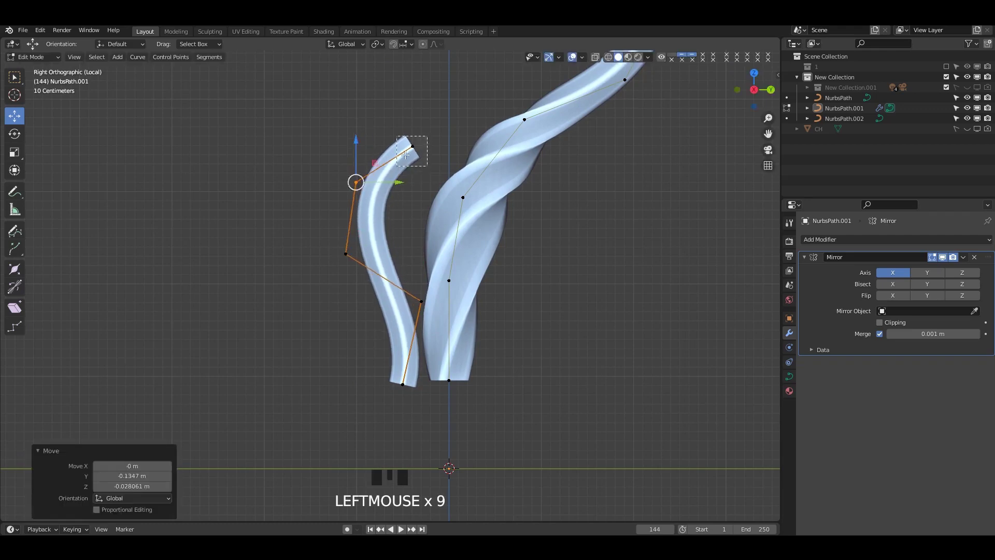
pyautogui.moveTo(413, 148); pyautogui.dragTo(441, 154)
pyautogui.click(345, 252)
pyautogui.moveTo(344, 252); pyautogui.dragTo(344, 271)
pyautogui.click(421, 301)
pyautogui.moveTo(420, 301); pyautogui.dragTo(424, 295)
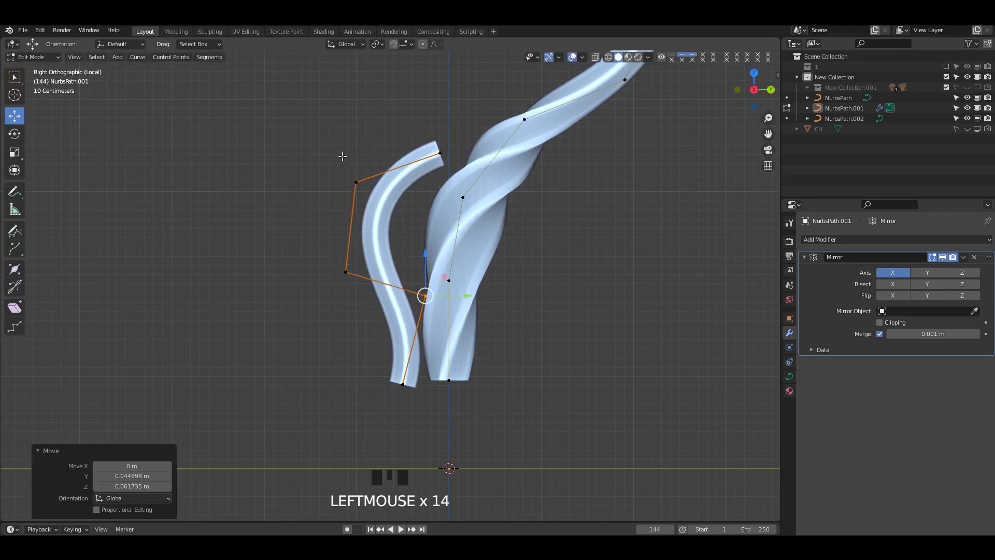
pyautogui.click(356, 182)
pyautogui.moveTo(356, 182); pyautogui.dragTo(354, 176)
pyautogui.scroll(-3, 556, 269)
pyautogui.press('Tab')
# Add a cylinder with 35 vertices at the origin between the two limbs.
pyautogui.scroll(5, 523, 216)
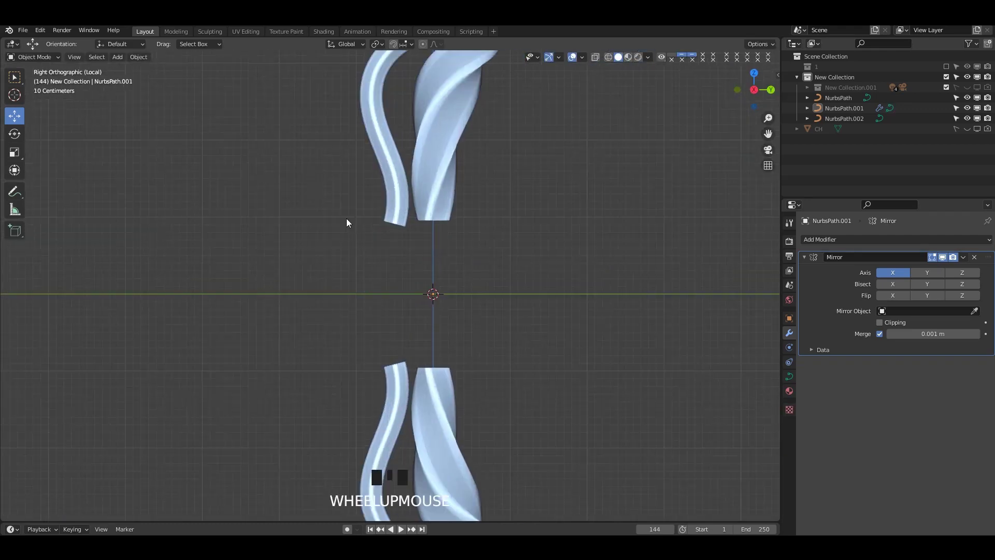
pyautogui.hotkey('shift', 'a')
pyautogui.click(339, 246)
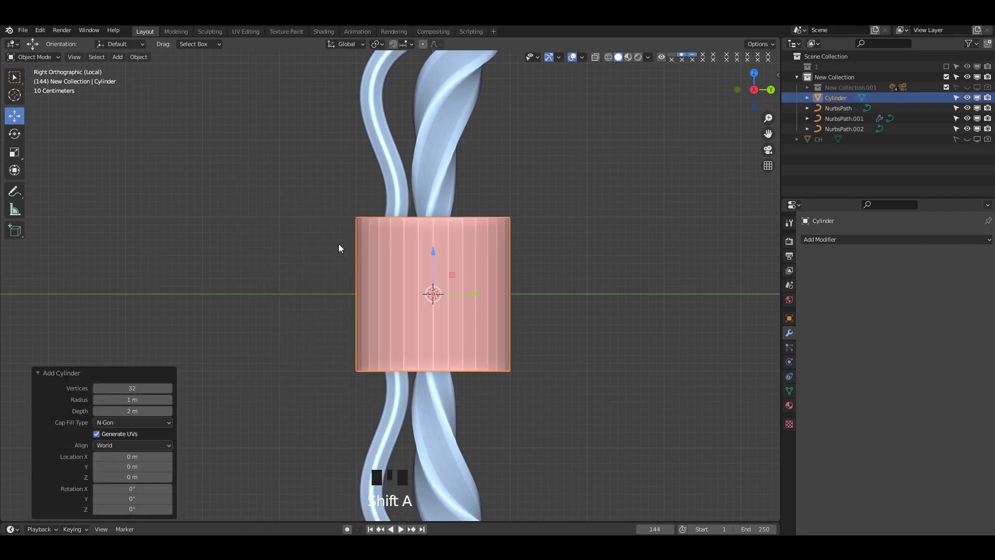
pyautogui.click(144, 387)
pyautogui.write('35')
pyautogui.press('Return')
pyautogui.click(606, 331)
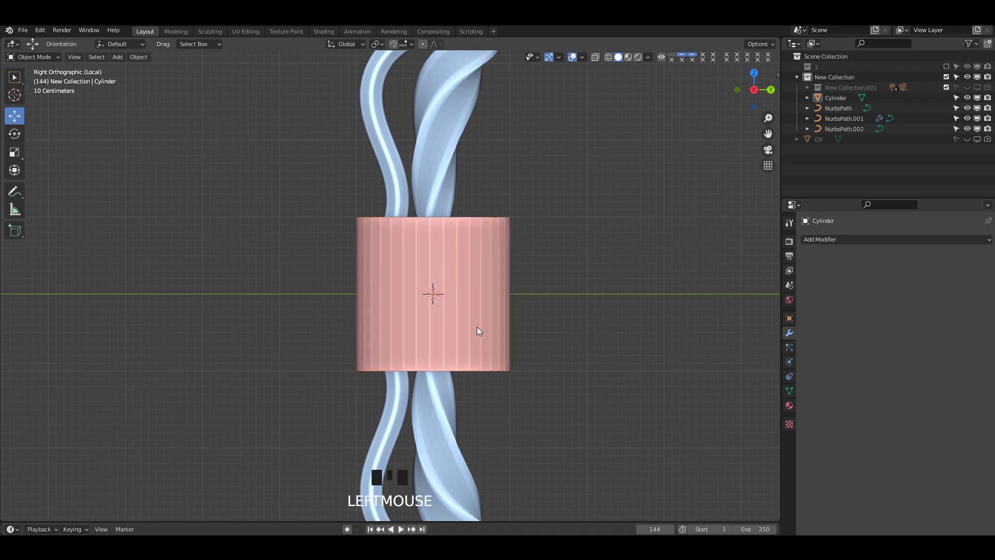
# Shade the cylinder smooth and enable Auto Smooth at 30°.
pyautogui.click(476, 326)
pyautogui.rightClick(477, 325)
pyautogui.click(474, 315)
pyautogui.click(790, 391)
pyautogui.click(879, 432)
# Scale the cylinder down to fit in the gap between the two limbs.
pyautogui.click(499, 316)
pyautogui.keyDown('shift'); pyautogui.moveTo(499, 315); pyautogui.dragTo(506, 241, button='middle'); pyautogui.keyUp('shift')
pyautogui.press('s')
pyautogui.click(527, 362)
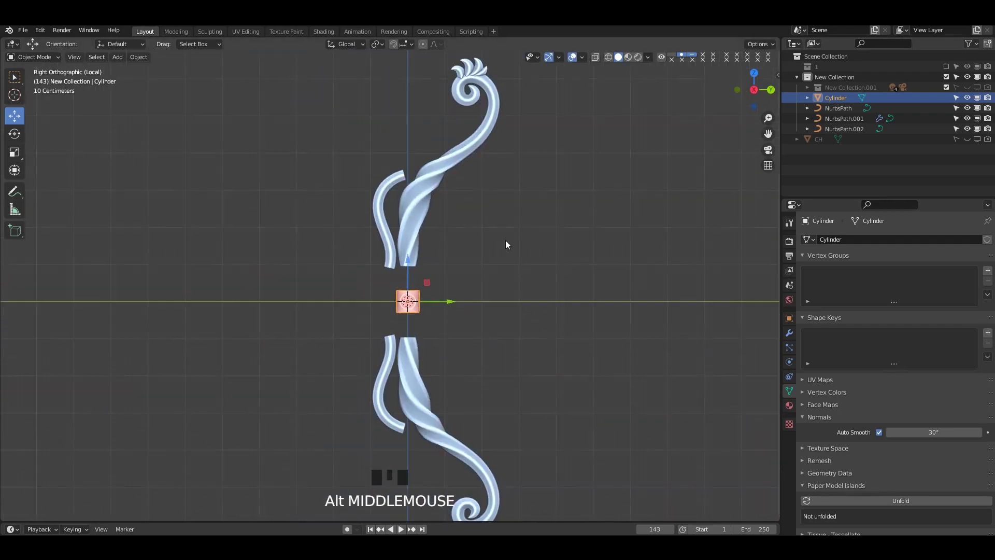
pyautogui.scroll(2, 415, 256)
pyautogui.keyDown('shift'); pyautogui.moveTo(414, 256); pyautogui.dragTo(427, 248, button='middle'); pyautogui.keyUp('shift')
# Cut and mirror the cylinder across the Z axis with AutoMirror.
pyautogui.press('Tab')
pyautogui.press('Tab')
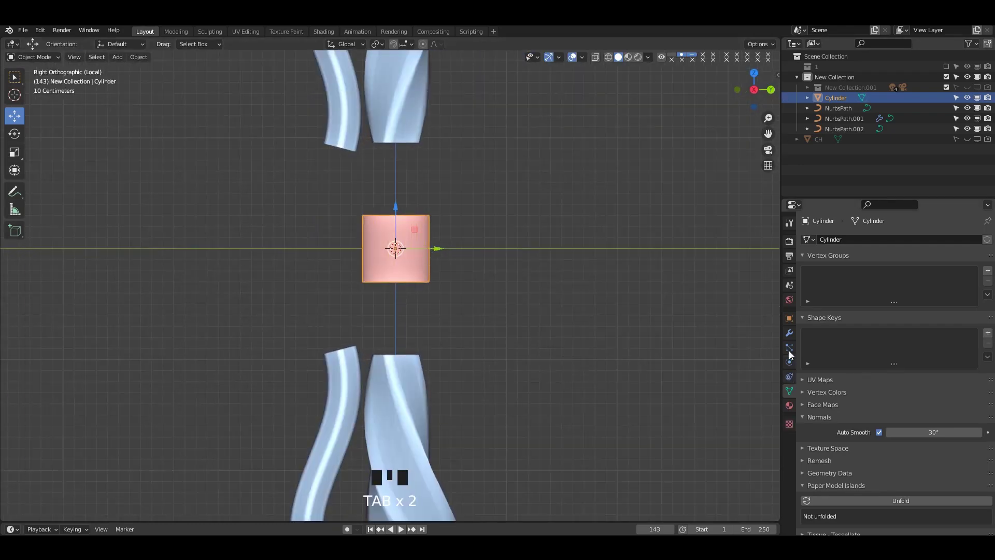
pyautogui.click(789, 334)
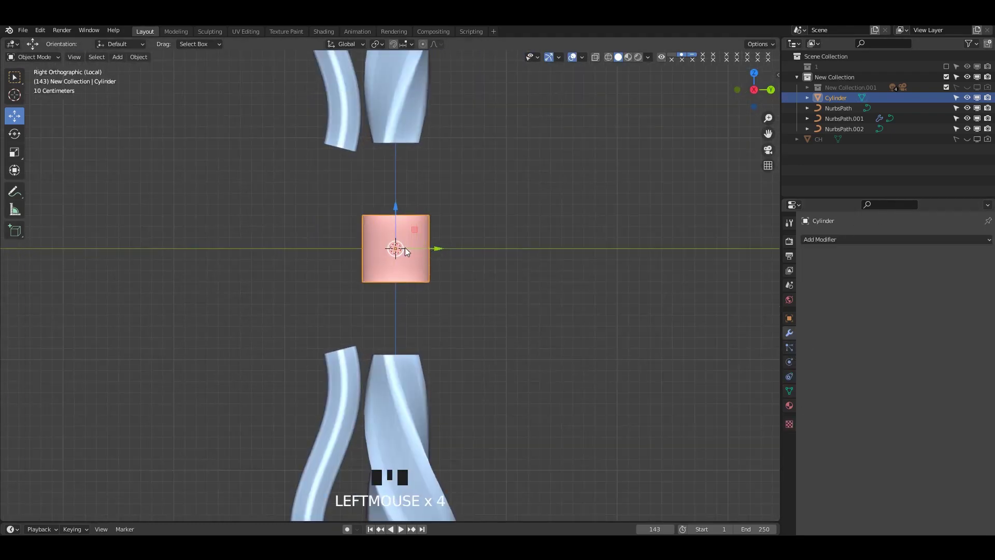
pyautogui.keyDown('shift'); pyautogui.moveTo(405, 248); pyautogui.dragTo(410, 254, button='middle'); pyautogui.keyUp('shift')
pyautogui.scroll(-1, 596, 269)
pyautogui.press('n')
pyautogui.click(773, 185)
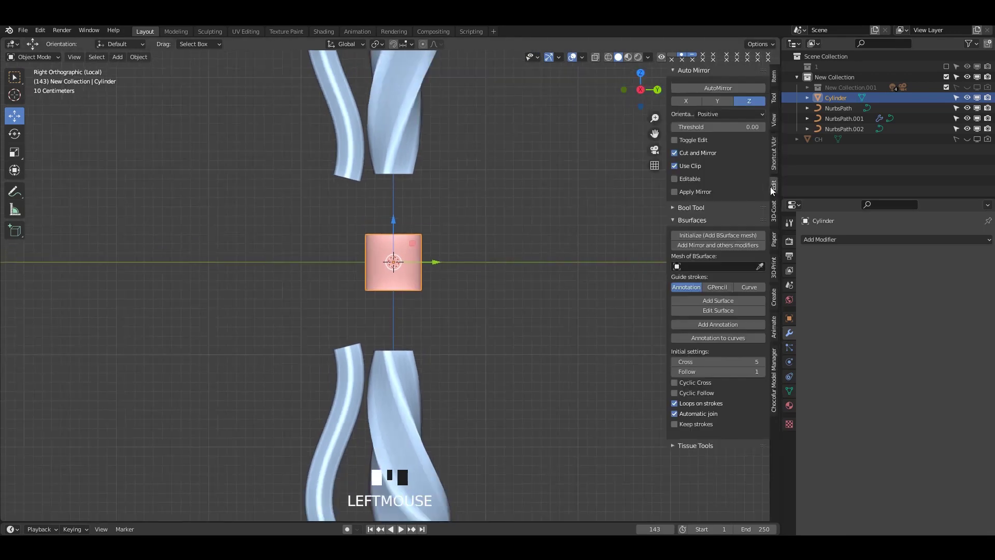
pyautogui.click(725, 90)
# Turn on X-ray display and scale the cylinder's mesh down into a narrower handle.
pyautogui.press('Tab')
pyautogui.hotkey('alt', 'z')
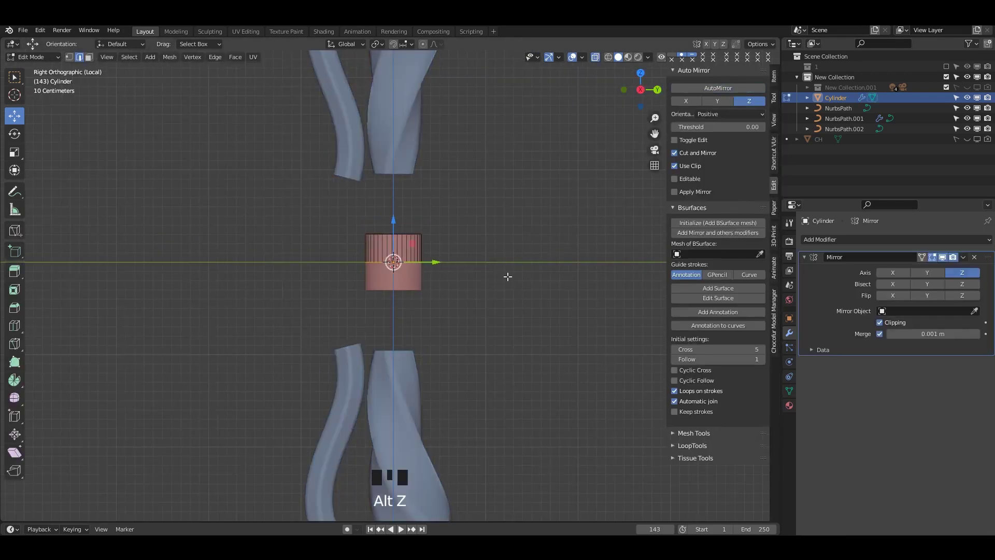
pyautogui.press('n')
pyautogui.keyDown('shift'); pyautogui.moveTo(515, 249); pyautogui.dragTo(510, 318, button='middle'); pyautogui.keyUp('shift')
pyautogui.press('s')
pyautogui.click(494, 288)
# Raise the cylinder's top face to lengthen the handle.
pyautogui.click(404, 307)
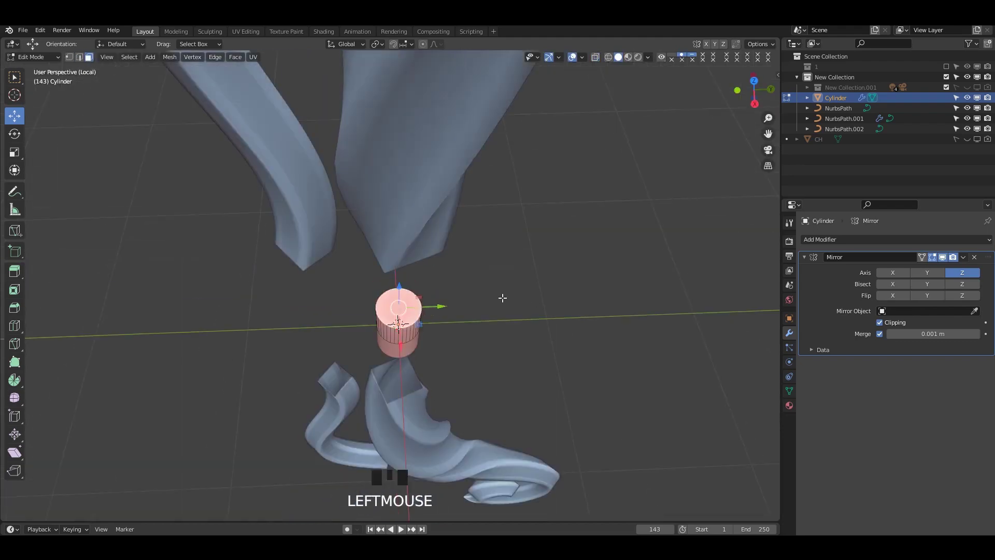
pyautogui.press('KP_3')
pyautogui.keyDown('shift'); pyautogui.moveTo(412, 264); pyautogui.dragTo(414, 317, button='middle'); pyautogui.keyUp('shift')
pyautogui.moveTo(397, 234); pyautogui.dragTo(405, 199)
pyautogui.keyDown('shift'); pyautogui.moveTo(397, 193); pyautogui.dragTo(419, 267, button='middle'); pyautogui.keyUp('shift')
pyautogui.scroll(-5, 480, 275)
pyautogui.press('Tab')
# Move all control points of the limb curve upward, away from the handle.
pyautogui.scroll(-3, 425, 216)
pyautogui.click(416, 207)
pyautogui.press('Tab')
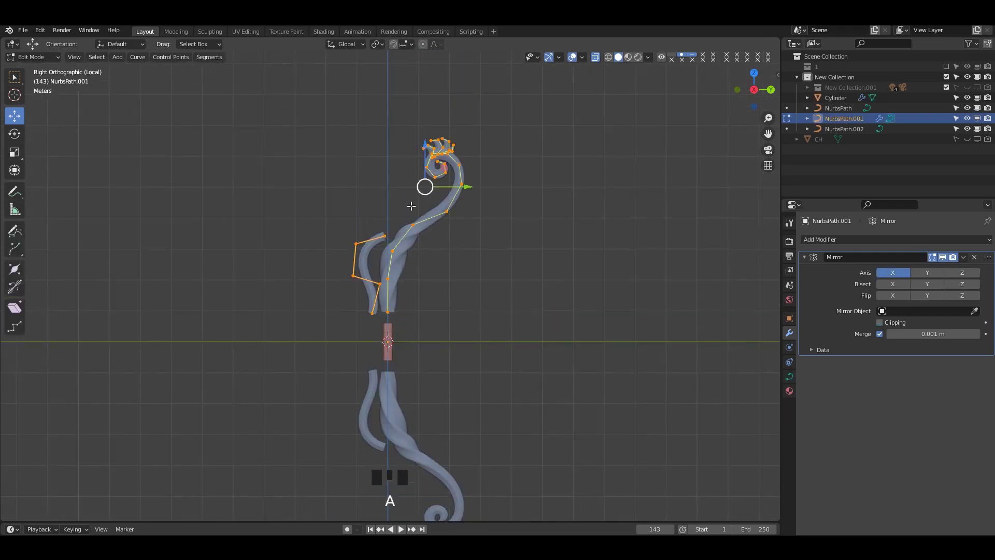
pyautogui.moveTo(424, 156); pyautogui.dragTo(421, 151)
pyautogui.press('Tab')
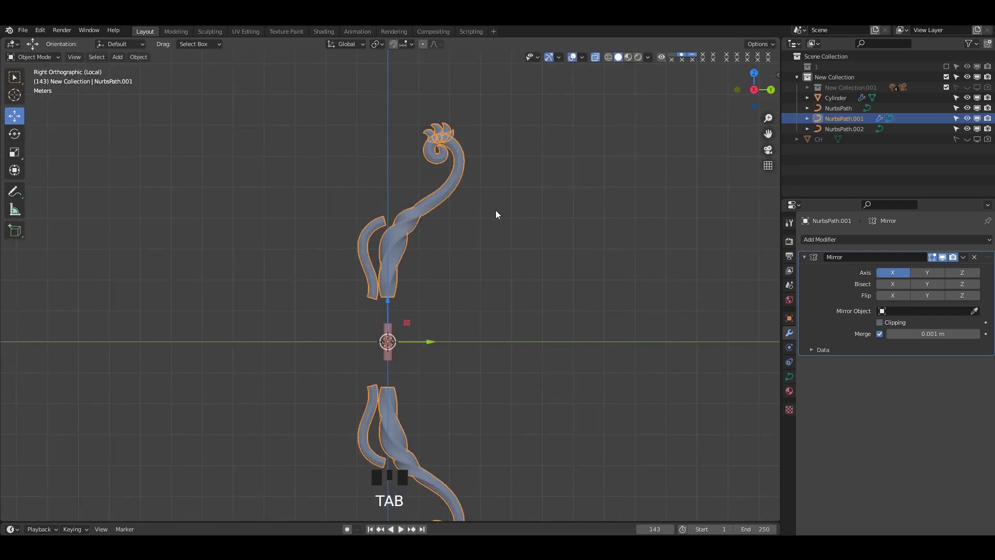
pyautogui.click(412, 247)
pyautogui.scroll(1, 398, 277)
pyautogui.press('Tab')
pyautogui.scroll(3, 398, 277)
pyautogui.press('Tab')
pyautogui.click(387, 374)
pyautogui.press('Tab')
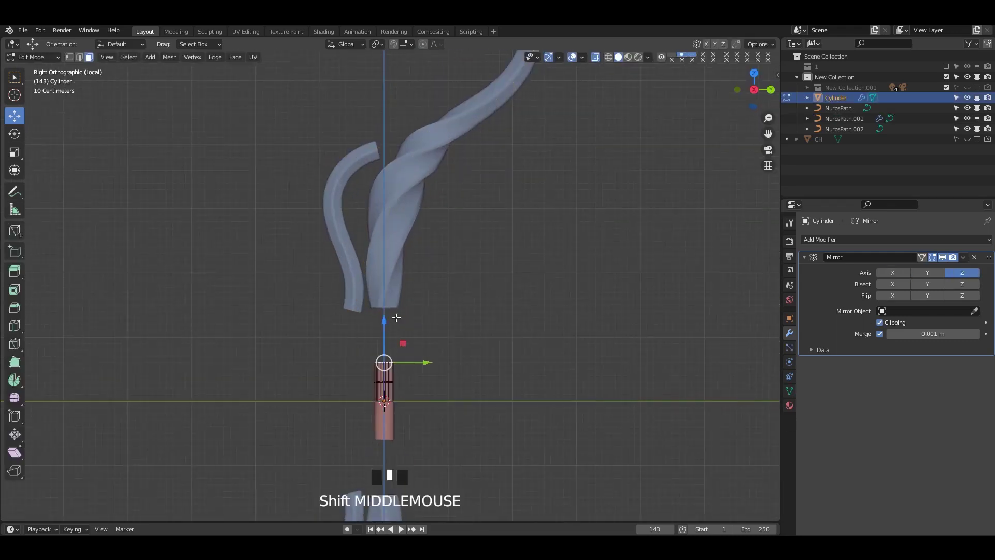
# Lower all control points of the limb curve to bring the limbs closer to the handle.
pyautogui.press('Tab')
pyautogui.click(377, 227)
pyautogui.press('Tab')
pyautogui.scroll(-2, 416, 250)
pyautogui.keyDown('shift'); pyautogui.moveTo(411, 133); pyautogui.dragTo(406, 211, button='middle'); pyautogui.keyUp('shift')
pyautogui.scroll(-1, 407, 210)
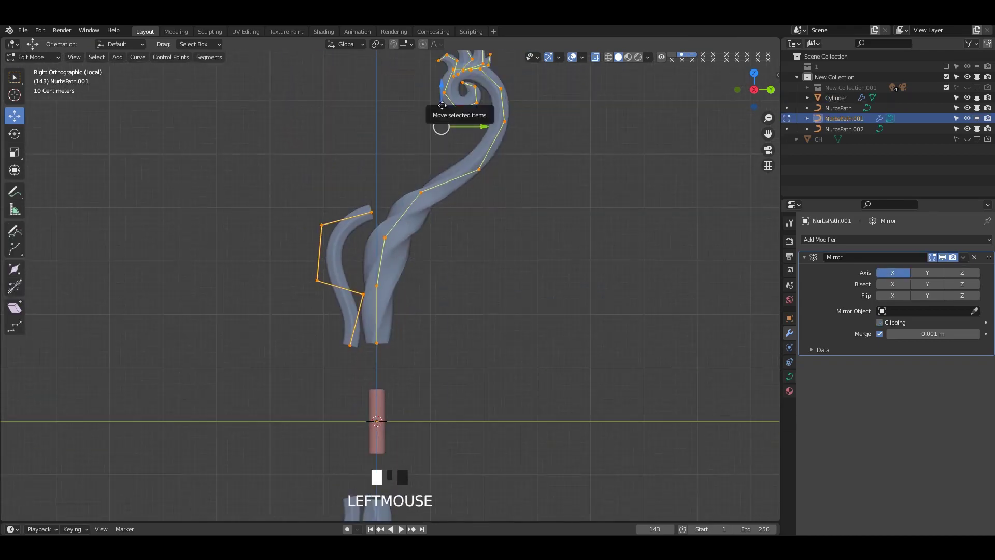
pyautogui.moveTo(441, 104); pyautogui.dragTo(440, 125)
pyautogui.press('Tab')
pyautogui.click(480, 349)
# Raise the handle's top face slightly and extrude it about 0.354 m up to the limb's base.
pyautogui.scroll(3, 441, 350)
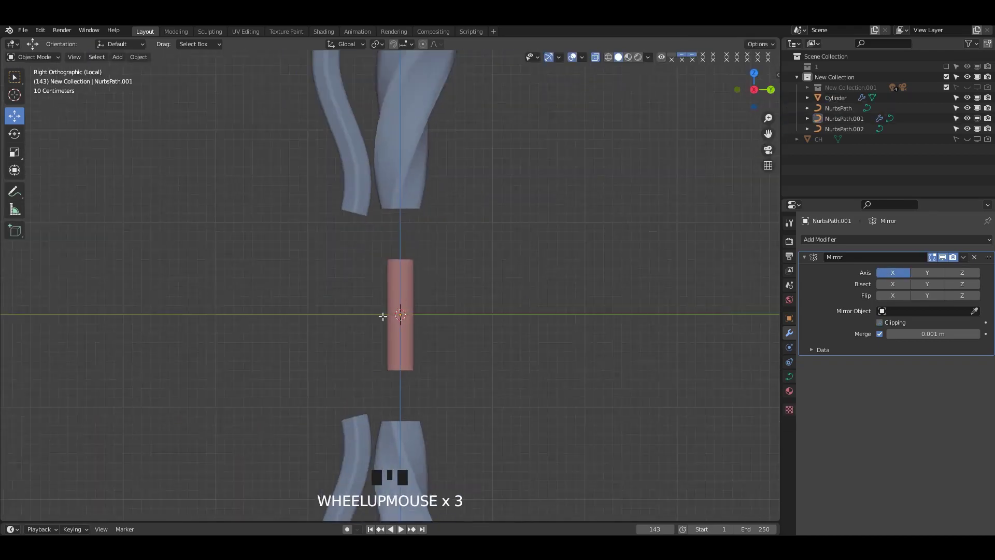
pyautogui.click(418, 280)
pyautogui.press('Tab')
pyautogui.moveTo(419, 280); pyautogui.dragTo(408, 249, button='middle')
pyautogui.moveTo(407, 223); pyautogui.dragTo(408, 233)
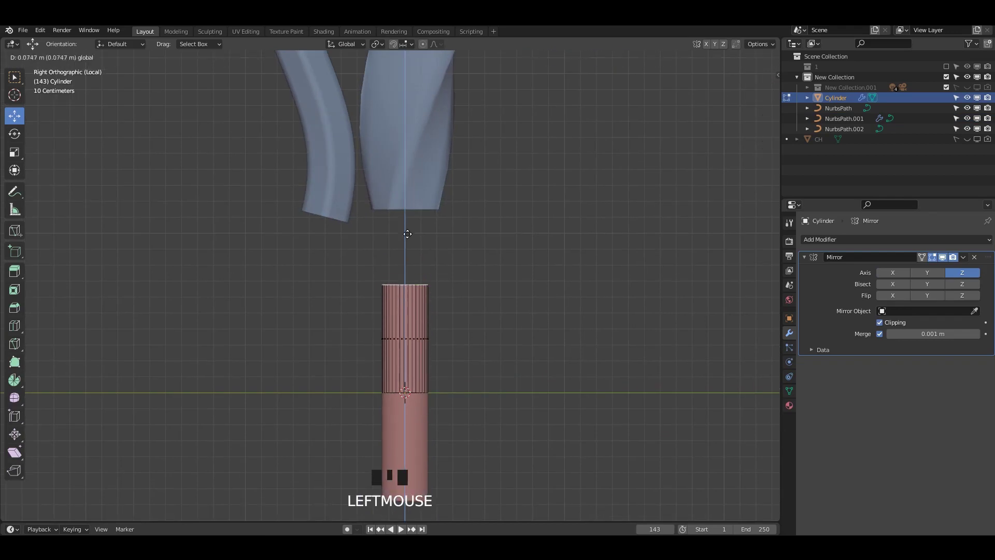
pyautogui.press('e')
pyautogui.click(424, 174)
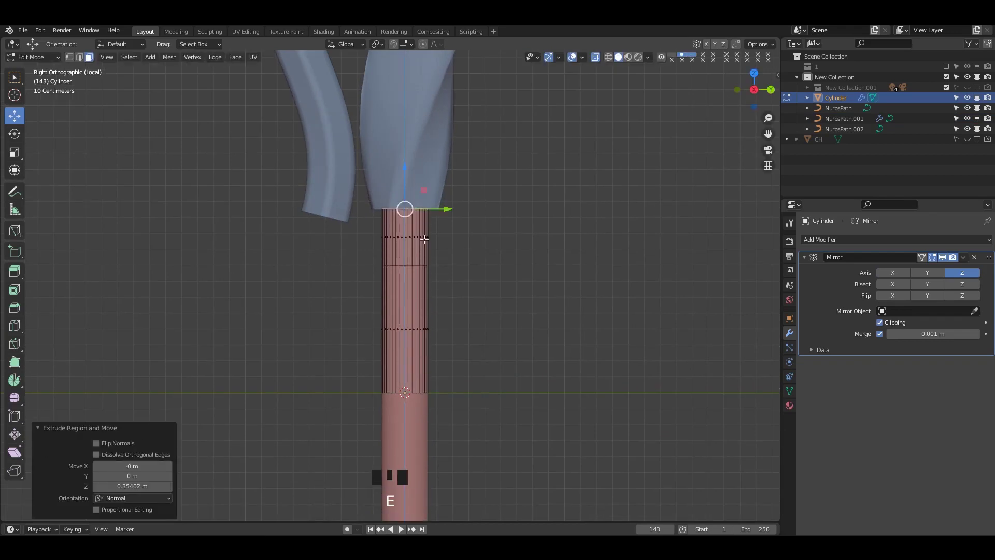
pyautogui.keyDown('alt'); pyautogui.keyDown('shift'); pyautogui.click(425, 240); pyautogui.keyUp('shift'); pyautogui.keyUp('alt')
pyautogui.moveTo(425, 240); pyautogui.dragTo(455, 258, button='middle')
pyautogui.press('e')
pyautogui.rightClick(455, 257)
pyautogui.hotkey('alt', 's')
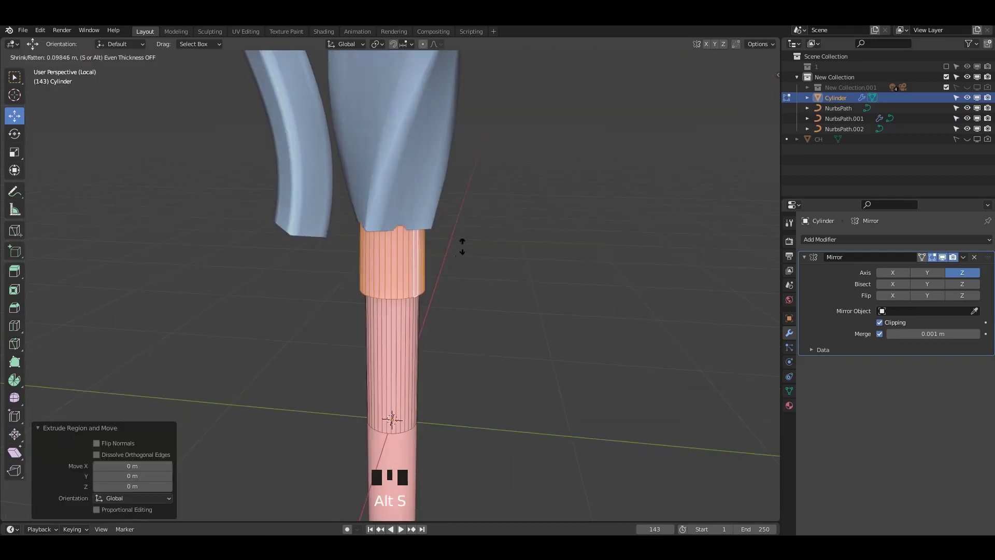
pyautogui.rightClick(515, 193)
pyautogui.moveTo(515, 193); pyautogui.dragTo(437, 295, button='middle')
pyautogui.hotkey('ctrl', 'z')
# Remove the extra edge loop running through the upper section of the handle cylinder.
pyautogui.hotkey('alt', 'z')
pyautogui.scroll(2, 416, 270)
pyautogui.click(427, 270)
pyautogui.hotkey('alt', 'z')
pyautogui.press('x')
# Extrude the face ring at the handle's upper end in place and fatten it outward about 0.7 m into a wide collar.
pyautogui.keyDown('alt'); pyautogui.keyDown('shift'); pyautogui.click(460, 266); pyautogui.keyUp('shift'); pyautogui.keyUp('alt')
pyautogui.press('e')
pyautogui.rightClick(438, 295)
pyautogui.hotkey('alt', 's')
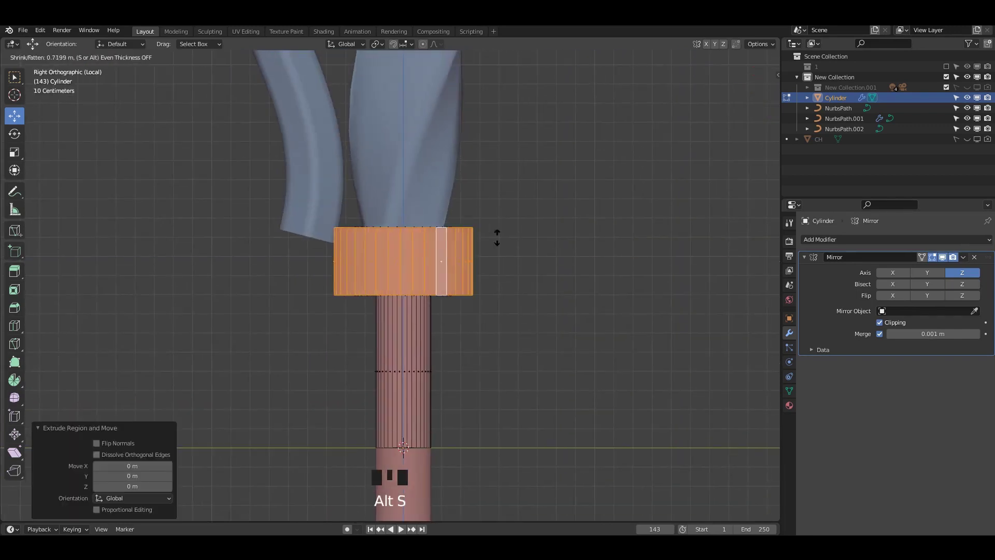
pyautogui.click(505, 226)
pyautogui.scroll(-10, 461, 286)
pyautogui.press('Tab')
pyautogui.click(477, 284)
# Bevel the upper and lower rim edge loops of the collar with 19 segments.
pyautogui.scroll(8, 417, 282)
pyautogui.moveTo(476, 284); pyautogui.dragTo(395, 349, button='middle')
pyautogui.press('Tab')
pyautogui.scroll(2, 415, 311)
pyautogui.keyDown('shift'); pyautogui.moveTo(469, 254); pyautogui.dragTo(459, 301, button='middle'); pyautogui.keyUp('shift')
pyautogui.click(450, 320)
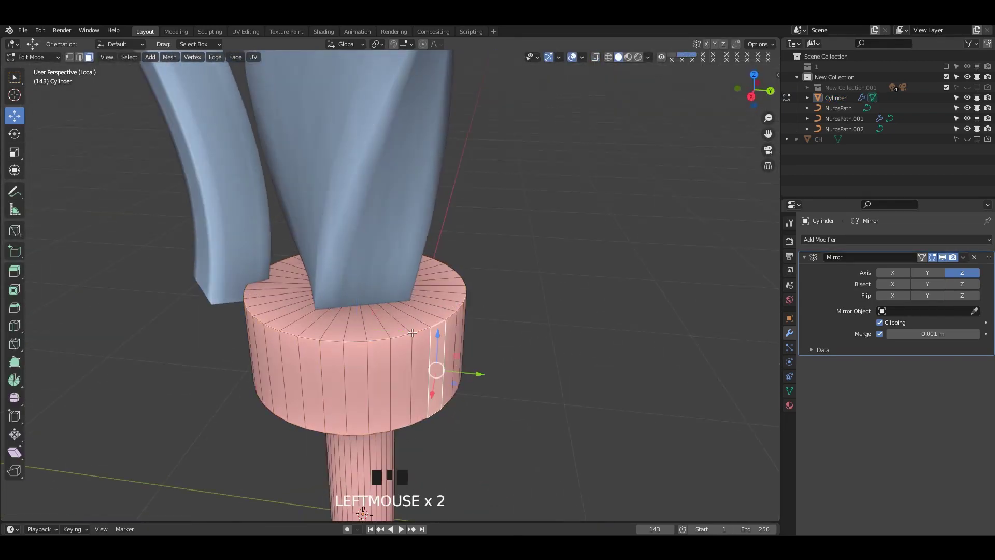
pyautogui.moveTo(402, 344)
pyautogui.mouseDown(button='middle')
pyautogui.moveTo(394, 290)
pyautogui.moveTo(394, 331)
pyautogui.mouseUp(button='middle')
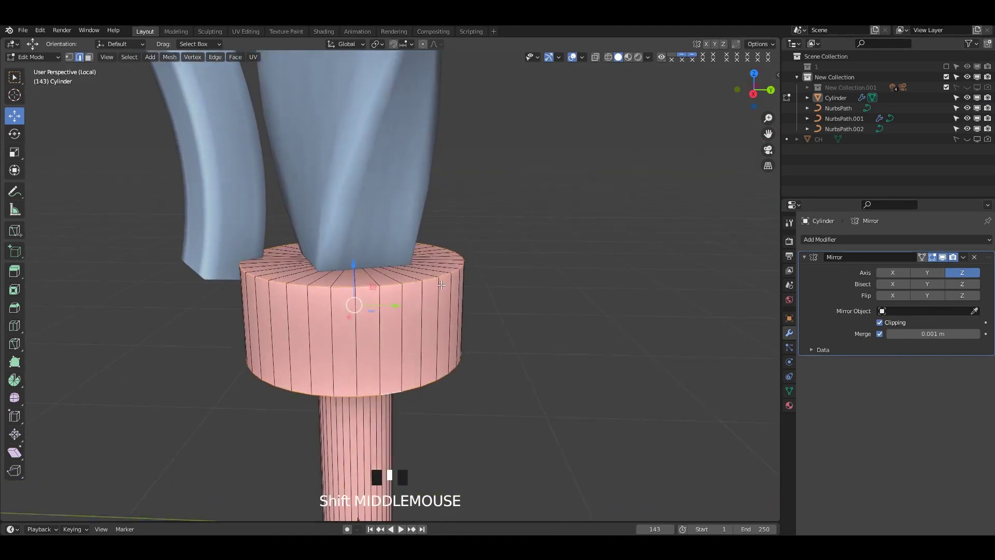
pyautogui.hotkey('ctrl', 'b')
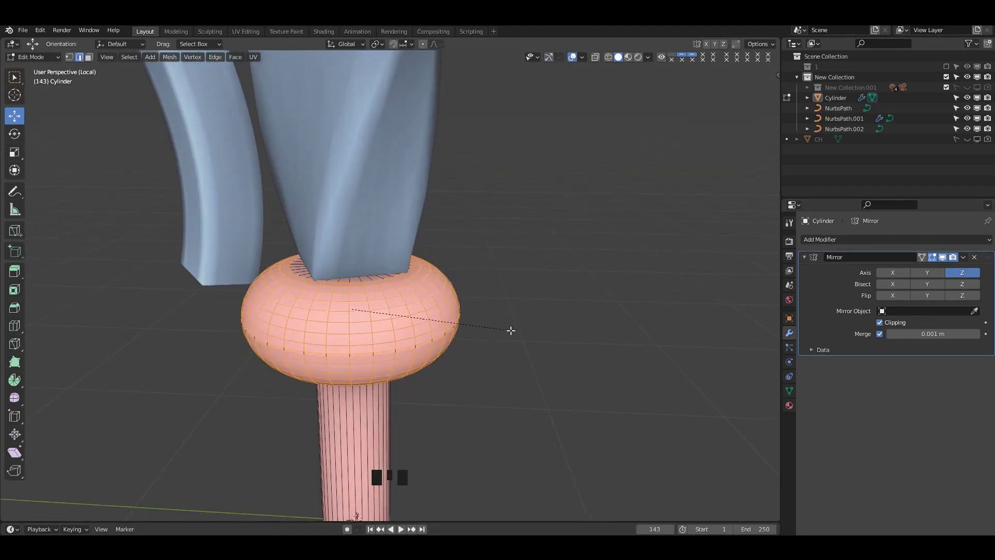
pyautogui.click(512, 330)
pyautogui.moveTo(511, 330); pyautogui.dragTo(507, 287, button='middle')
# Give the collar's bevel the custom stepped profile, with width type Width and a width of about 0.8 m.
pyautogui.click(151, 510)
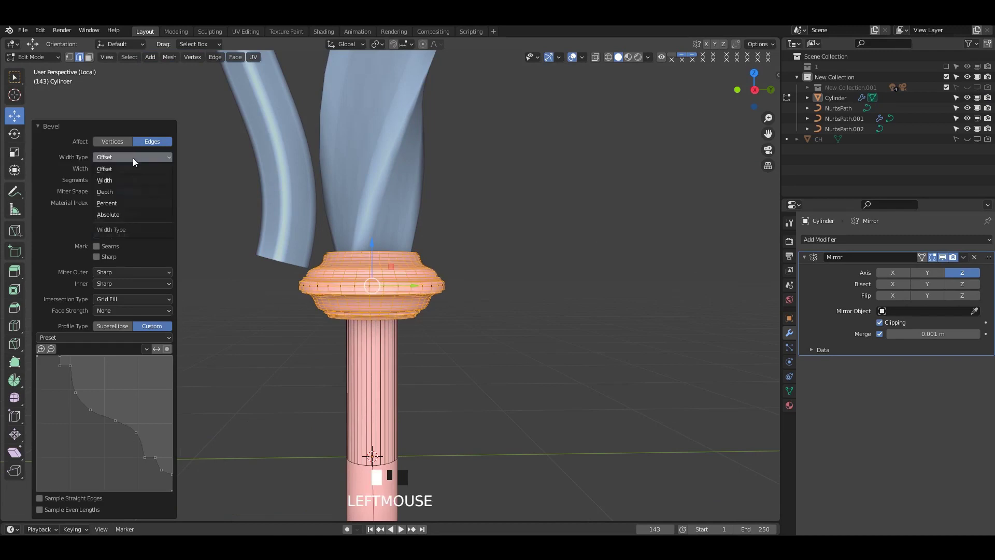
pyautogui.click(125, 178)
pyautogui.moveTo(378, 482)
pyautogui.mouseDown(button='middle')
pyautogui.moveTo(376, 467)
pyautogui.moveTo(372, 495)
pyautogui.mouseUp(button='middle')
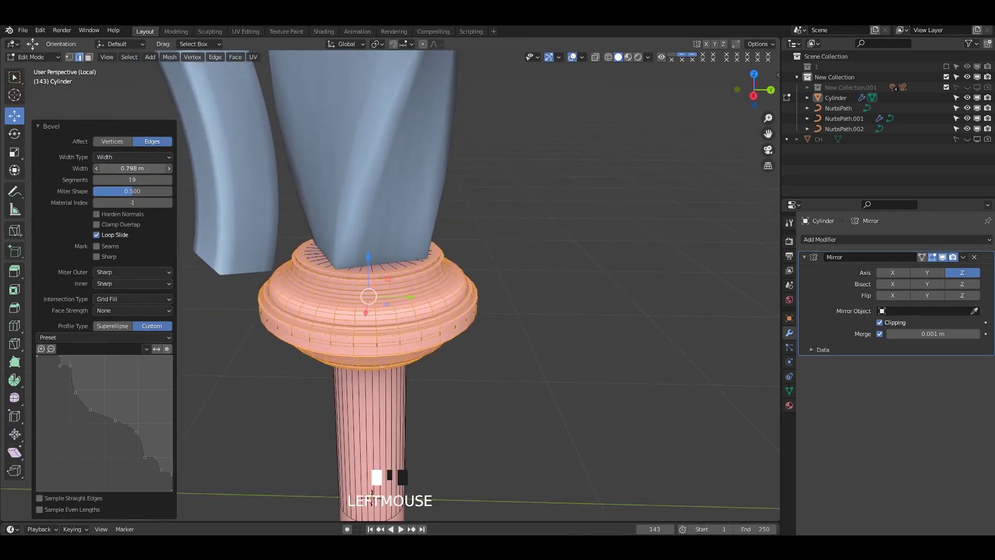
pyautogui.press('Tab')
pyautogui.press('KP_3')
pyautogui.rightClick(406, 254)
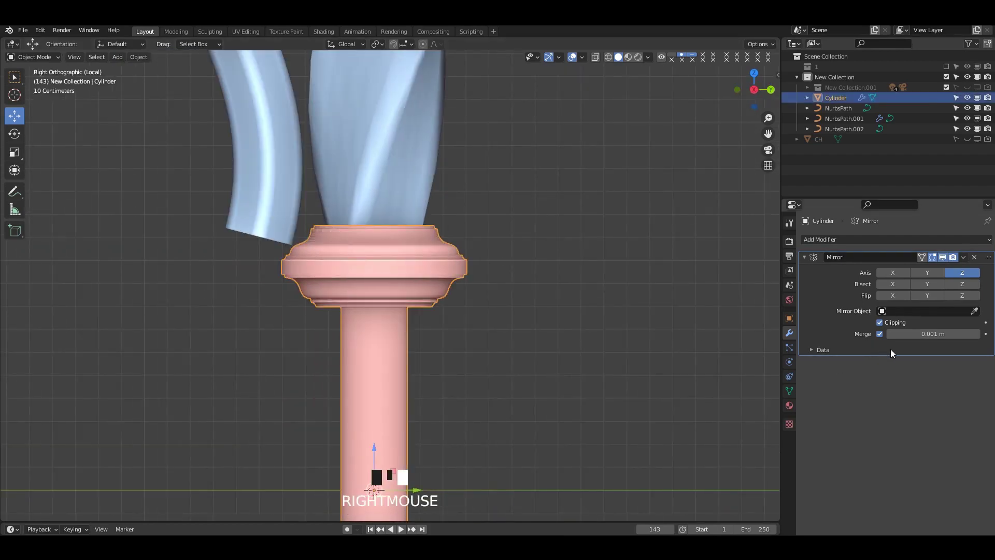
# Move the lower stepped part of the collar down to heighten its middle band.
pyautogui.press('Tab')
pyautogui.hotkey('alt', 'z')
pyautogui.scroll(2, 564, 342)
pyautogui.moveTo(647, 383); pyautogui.dragTo(115, 255)
pyautogui.moveTo(377, 253); pyautogui.dragTo(378, 278)
pyautogui.hotkey('alt', 'z')
pyautogui.press('Tab')
pyautogui.click(555, 258)
# Raise the upper stepped part of the collar to heighten the band further, and save the file.
pyautogui.press('Tab')
pyautogui.hotkey('alt', 'z')
pyautogui.moveTo(189, 140); pyautogui.dragTo(610, 271)
pyautogui.moveTo(382, 202); pyautogui.dragTo(383, 170)
pyautogui.hotkey('alt', 'z')
pyautogui.press('Tab')
pyautogui.click(511, 190)
pyautogui.scroll(-9, 508, 188)
pyautogui.hotkey('ctrl', 's')
pyautogui.keyDown('shift'); pyautogui.moveTo(497, 251); pyautogui.dragTo(518, 228, button='middle'); pyautogui.keyUp('shift')
pyautogui.scroll(4, 441, 259)
pyautogui.keyDown('shift'); pyautogui.moveTo(402, 266); pyautogui.dragTo(417, 269, button='middle'); pyautogui.keyUp('shift')
pyautogui.press('Tab')
pyautogui.hotkey('alt', 'z')
pyautogui.keyDown('shift'); pyautogui.moveTo(465, 249); pyautogui.dragTo(463, 296, button='middle'); pyautogui.keyUp('shift')
pyautogui.moveTo(187, 85); pyautogui.dragTo(570, 306)
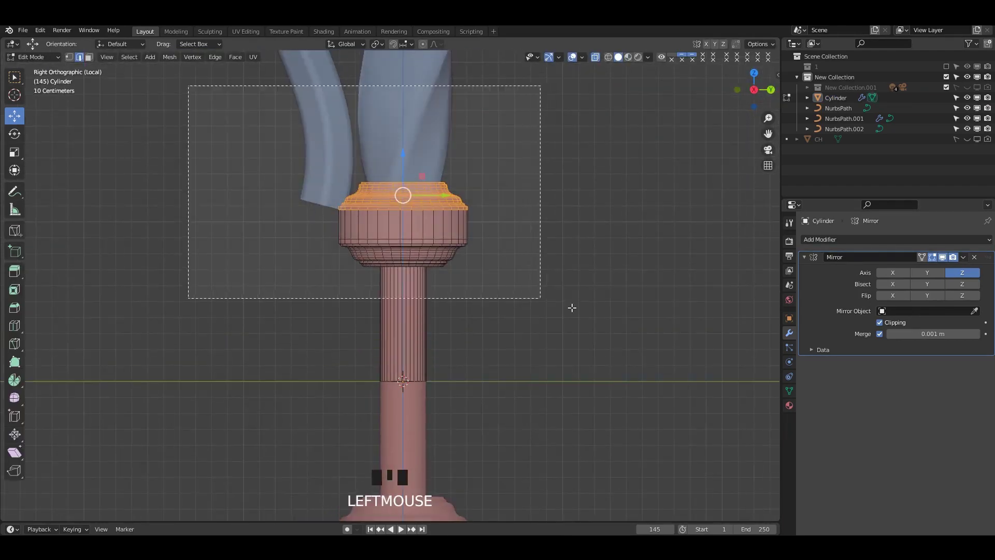
pyautogui.press('r')
pyautogui.rightClick(569, 317)
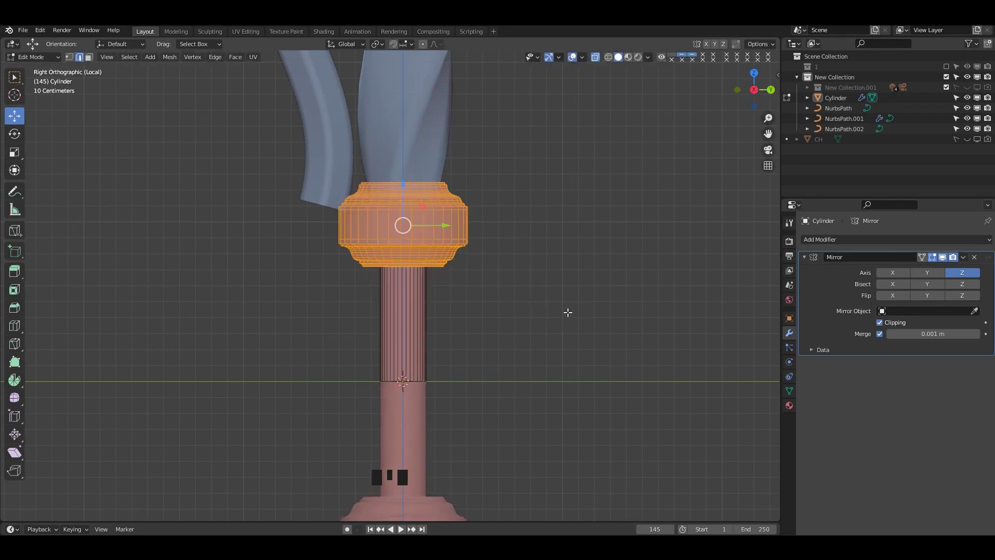
pyautogui.scroll(2, 545, 281)
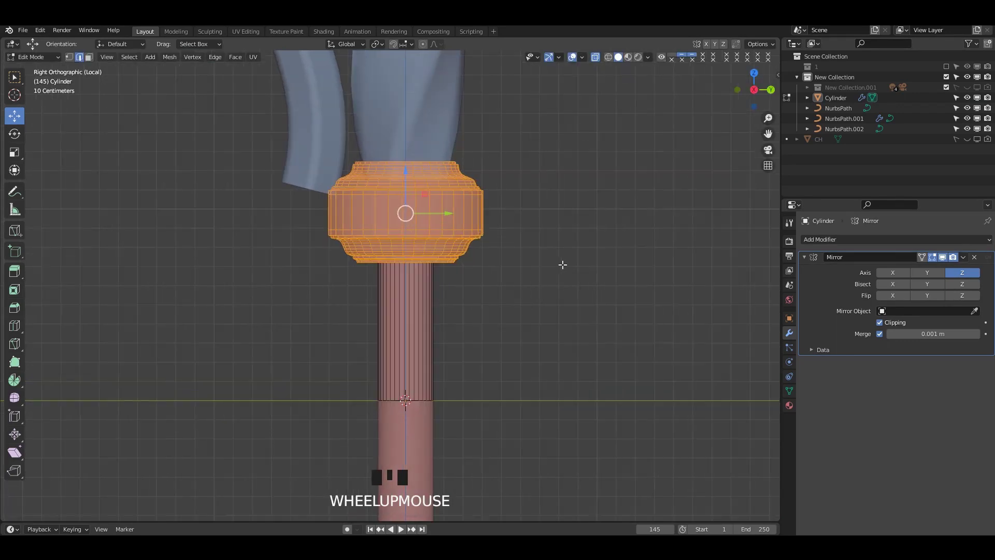
pyautogui.press('r')
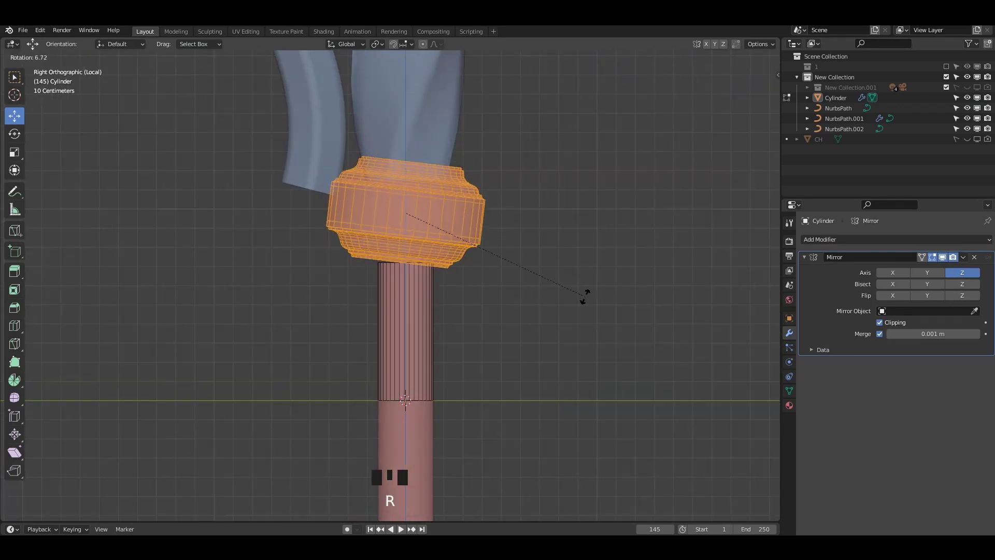
pyautogui.rightClick(498, 270)
pyautogui.moveTo(413, 289); pyautogui.dragTo(421, 252, button='middle')
pyautogui.moveTo(402, 195)
pyautogui.mouseDown()
pyautogui.moveTo(402, 146)
pyautogui.moveTo(403, 190)
pyautogui.mouseUp()
pyautogui.hotkey('ctrl', 'z')
pyautogui.moveTo(415, 228); pyautogui.dragTo(505, 233, button='middle')
pyautogui.press('Tab')
pyautogui.hotkey('ctrl', 'z')
pyautogui.hotkey('ctrl', 'z')
pyautogui.hotkey('ctrl', 'z')
pyautogui.hotkey('ctrl', 'z')
pyautogui.hotkey('ctrl', 'z')
pyautogui.hotkey('ctrl', 'z')
pyautogui.press('Tab')
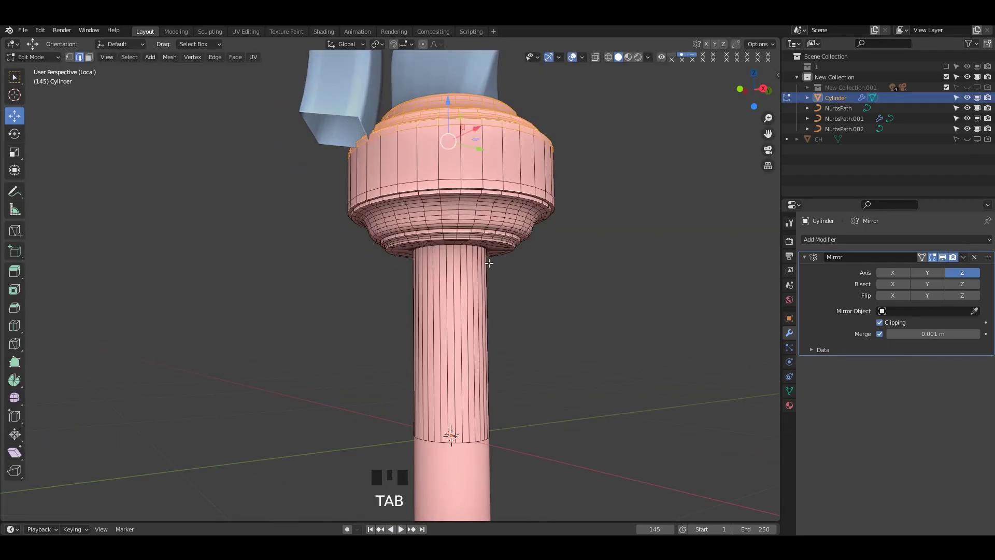
pyautogui.press('l')
pyautogui.hotkey('ctrl', 'z')
# Select the entire upper collar and rotate it 14.4° in the right side view.
pyautogui.press('KP_3')
pyautogui.hotkey('alt', 'z')
pyautogui.moveTo(211, 107); pyautogui.dragTo(629, 276)
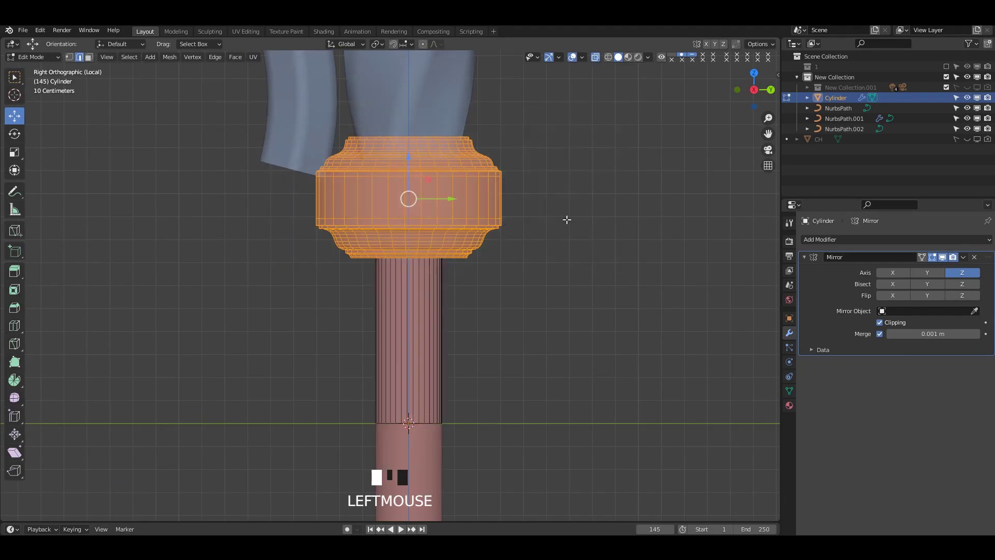
pyautogui.press('r')
pyautogui.click(582, 288)
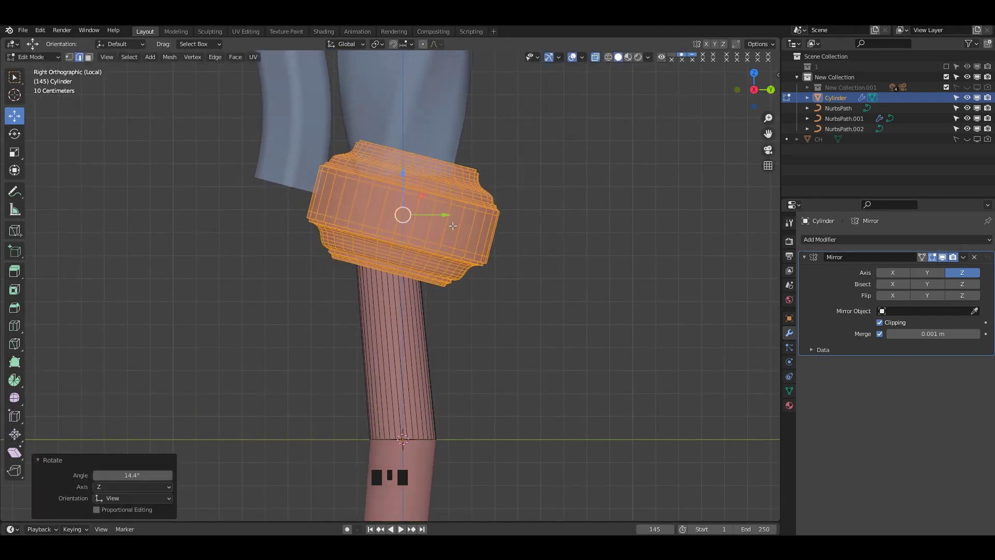
pyautogui.hotkey('alt', 'z')
pyautogui.click(433, 216)
pyautogui.press('Tab')
pyautogui.scroll(-4, 529, 236)
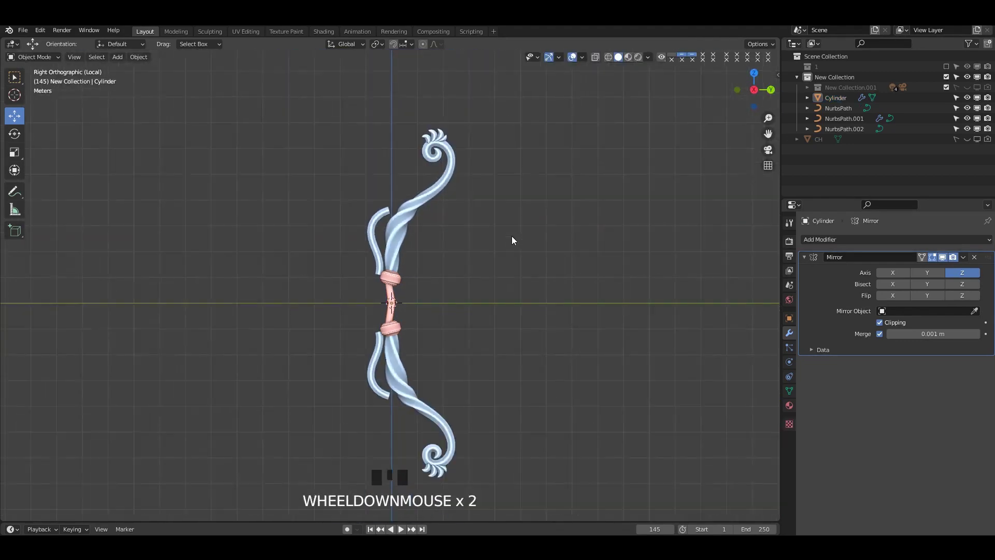
# Shift the tilted collar slightly along the negative Y axis to realign it with the limb's base.
pyautogui.press('Tab')
pyautogui.scroll(4, 438, 231)
pyautogui.scroll(3, 424, 251)
pyautogui.moveTo(416, 248); pyautogui.dragTo(397, 246)
pyautogui.press('Tab')
pyautogui.scroll(-3, 437, 242)
# Move the handle's central edge ring along negative Y so that the grip bows away from the limb axis.
pyautogui.press('Tab')
pyautogui.keyDown('shift'); pyautogui.moveTo(437, 244); pyautogui.dragTo(490, 98, button='middle'); pyautogui.keyUp('shift')
pyautogui.moveTo(302, 276); pyautogui.dragTo(502, 376)
pyautogui.moveTo(479, 332); pyautogui.dragTo(414, 308)
pyautogui.scroll(-5, 439, 330)
# Add one loop cut midway along the handle's upper half, offset it along negative Y and upward, and rotate it 6.96°.
pyautogui.hotkey('alt', 'z')
pyautogui.hotkey('alt', 'z')
pyautogui.keyDown('alt'); pyautogui.scroll(3, 430, 308); pyautogui.keyUp('alt')
pyautogui.scroll(1, 428, 310)
pyautogui.doubleClick(392, 286)
pyautogui.scroll(1, 392, 286)
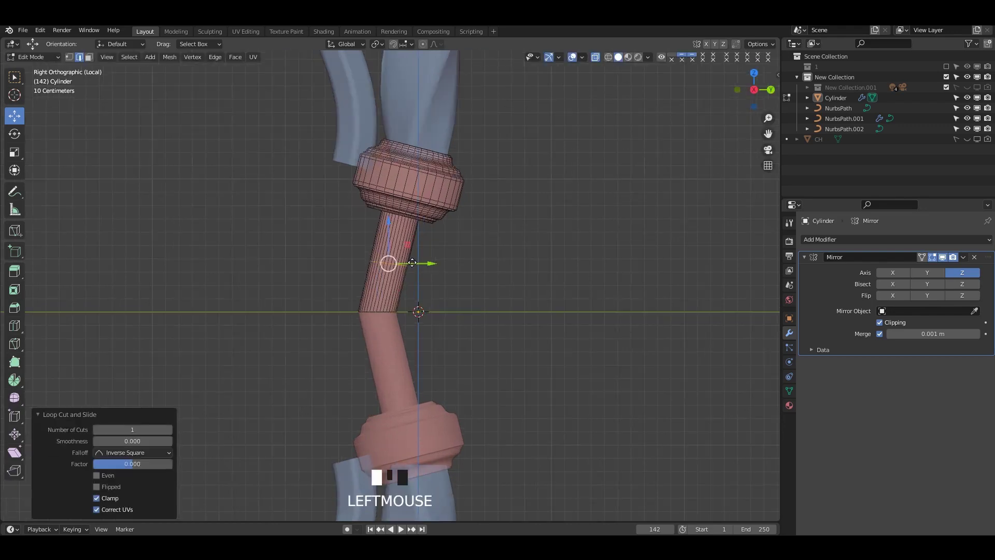
pyautogui.moveTo(427, 264); pyautogui.dragTo(419, 264)
pyautogui.moveTo(382, 235); pyautogui.dragTo(384, 225)
pyautogui.press('r')
pyautogui.click(488, 299)
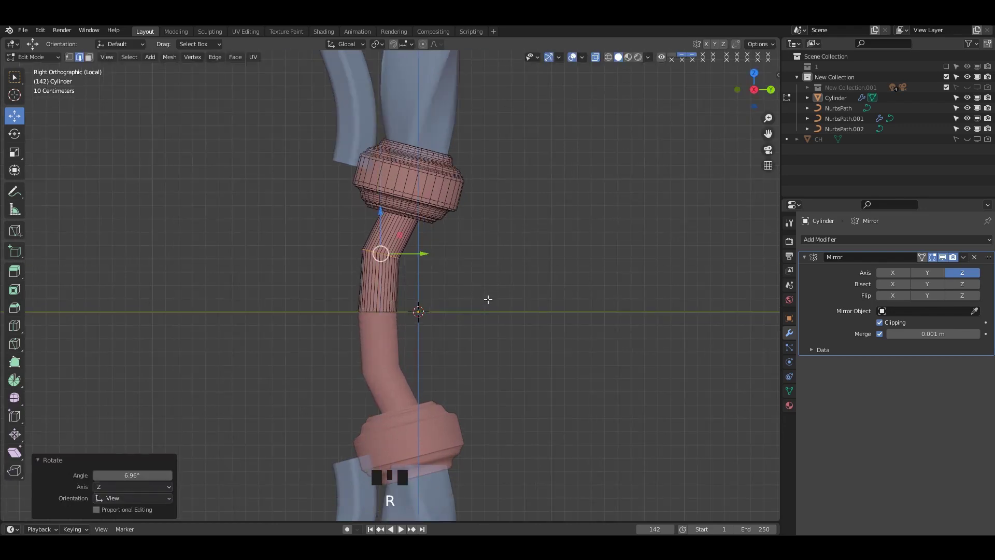
pyautogui.hotkey('alt', 'z')
pyautogui.scroll(-4, 502, 240)
pyautogui.keyDown('shift'); pyautogui.moveTo(502, 240); pyautogui.dragTo(500, 269, button='middle'); pyautogui.keyUp('shift')
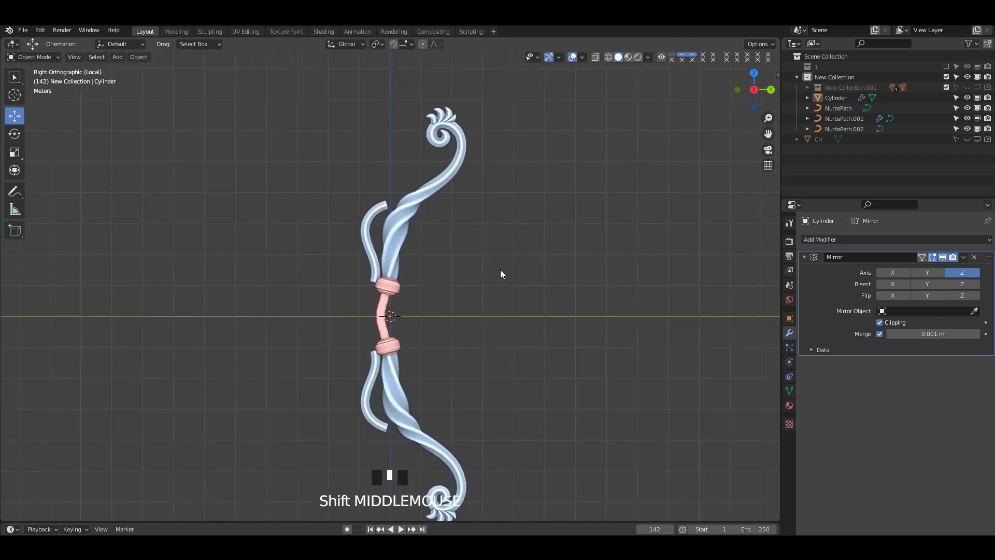
# Undo the collar tilt and the grip bending back to the straight handle.
pyautogui.scroll(2, 500, 270)
pyautogui.hotkey('ctrl', 'z')
pyautogui.hotkey('ctrl', 'z')
pyautogui.hotkey('ctrl', 'z')
pyautogui.hotkey('ctrl', 'z')
pyautogui.hotkey('ctrl', 'z')
pyautogui.hotkey('ctrl', 'z')
pyautogui.hotkey('ctrl', 'z')
pyautogui.hotkey('ctrl', 'z')
pyautogui.hotkey('ctrl', 'z')
pyautogui.hotkey('ctrl', 'z')
pyautogui.hotkey('ctrl', 'z')
pyautogui.hotkey('ctrl', 'z')
pyautogui.hotkey('ctrl', 'z')
pyautogui.hotkey('ctrl', 'z')
pyautogui.hotkey('ctrl', 'z')
pyautogui.hotkey('ctrl', 'z')
pyautogui.hotkey('ctrl', 'z')
pyautogui.hotkey('ctrl', 'z')
pyautogui.hotkey('ctrl', 'z')
pyautogui.hotkey('ctrl', 'z')
pyautogui.hotkey('ctrl', 'z')
pyautogui.hotkey('ctrl', 'z')
pyautogui.hotkey('ctrl', 'z')
pyautogui.hotkey('ctrl', 'z')
pyautogui.hotkey('ctrl', 'z')
pyautogui.hotkey('ctrl', 'z')
pyautogui.hotkey('ctrl', 'z')
pyautogui.hotkey('ctrl', 'z')
pyautogui.hotkey('ctrl', 'z')
pyautogui.hotkey('ctrl', 'z')
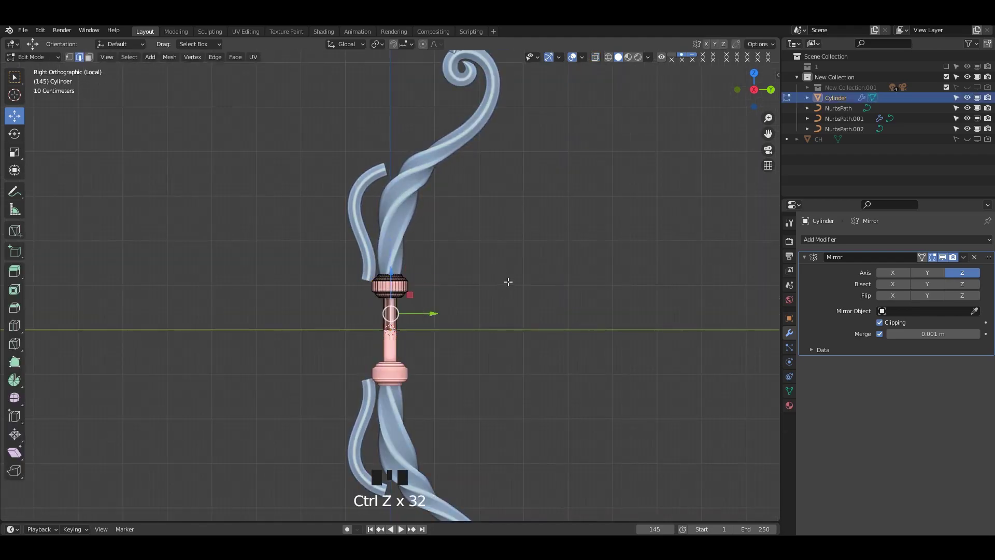
# Try to bevel the edge loop where the handle shaft meets the collar's underside.
pyautogui.press('Tab')
pyautogui.click(418, 309)
pyautogui.scroll(7, 420, 310)
pyautogui.press('Tab')
pyautogui.keyDown('shift'); pyautogui.moveTo(439, 329); pyautogui.dragTo(486, 337, button='middle'); pyautogui.keyUp('shift')
pyautogui.click(457, 261)
pyautogui.scroll(7, 487, 337)
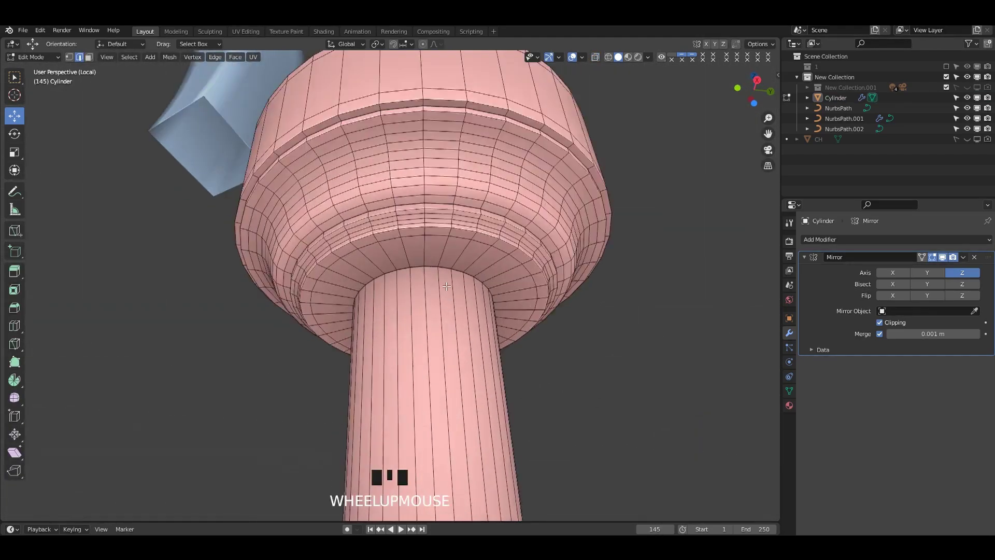
pyautogui.press('3')
pyautogui.click(467, 226)
pyautogui.press('2')
pyautogui.click(435, 252)
pyautogui.keyDown('alt'); pyautogui.click(385, 258); pyautogui.keyUp('alt')
pyautogui.moveTo(578, 337); pyautogui.dragTo(575, 313, button='middle')
pyautogui.hotkey('ctrl', 'b')
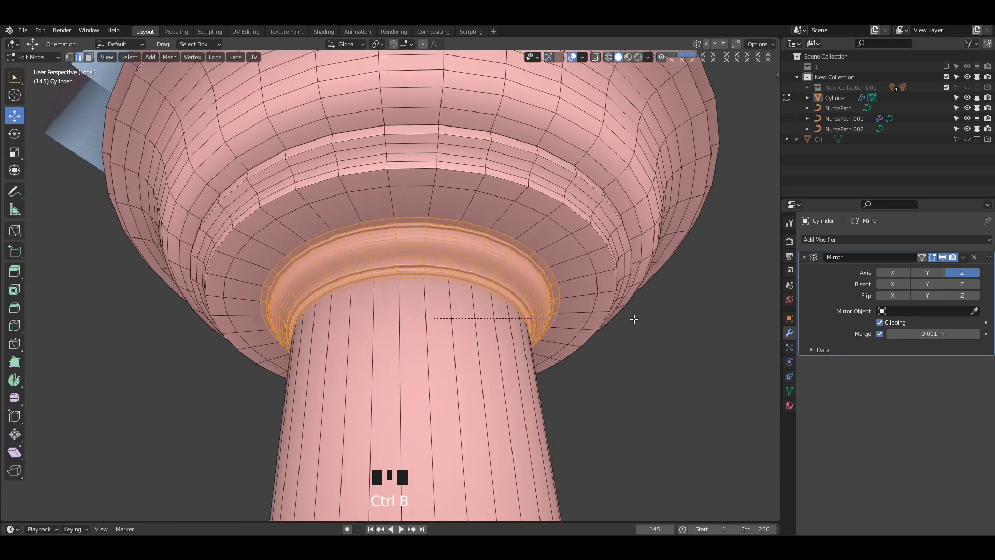
pyautogui.click(666, 319)
# Delete the extra edge loop on the collar's flat underside and bevel the loop where the handle shaft meets it into a profiled ring.
pyautogui.click(495, 199)
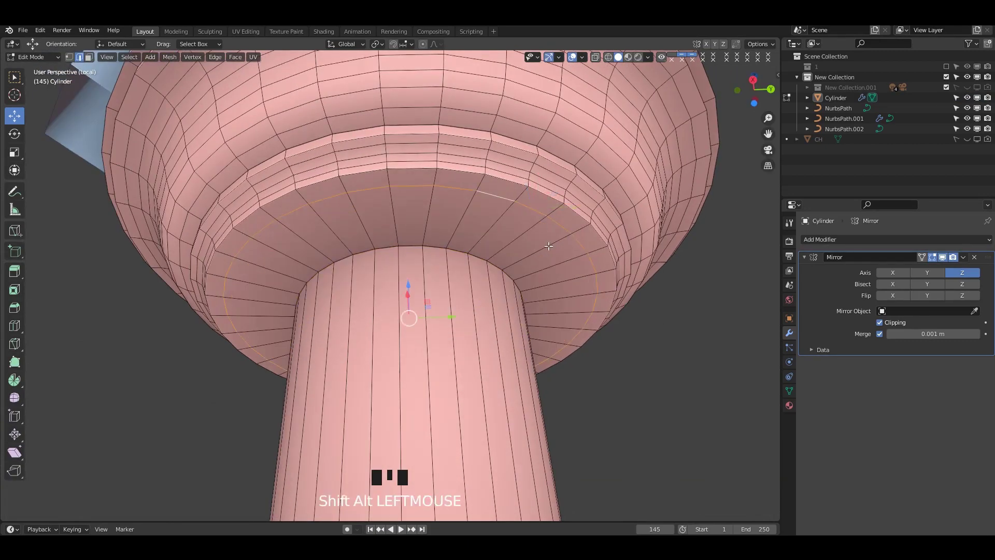
pyautogui.press('x')
pyautogui.click(540, 294)
pyautogui.click(449, 250)
pyautogui.hotkey('ctrl', 'b')
pyautogui.click(680, 274)
pyautogui.scroll(-3, 596, 275)
pyautogui.press('Tab')
pyautogui.click(596, 275)
pyautogui.keyDown('alt'); pyautogui.moveTo(596, 275); pyautogui.dragTo(550, 278, button='middle'); pyautogui.keyUp('alt')
pyautogui.keyDown('alt'); pyautogui.moveTo(549, 278); pyautogui.dragTo(463, 294, button='middle'); pyautogui.keyUp('alt')
pyautogui.scroll(-4, 505, 280)
pyautogui.scroll(3, 429, 289)
# Add one edge loop around the middle of the collar's wide band and scale it outward.
pyautogui.press('Tab')
pyautogui.scroll(1, 463, 295)
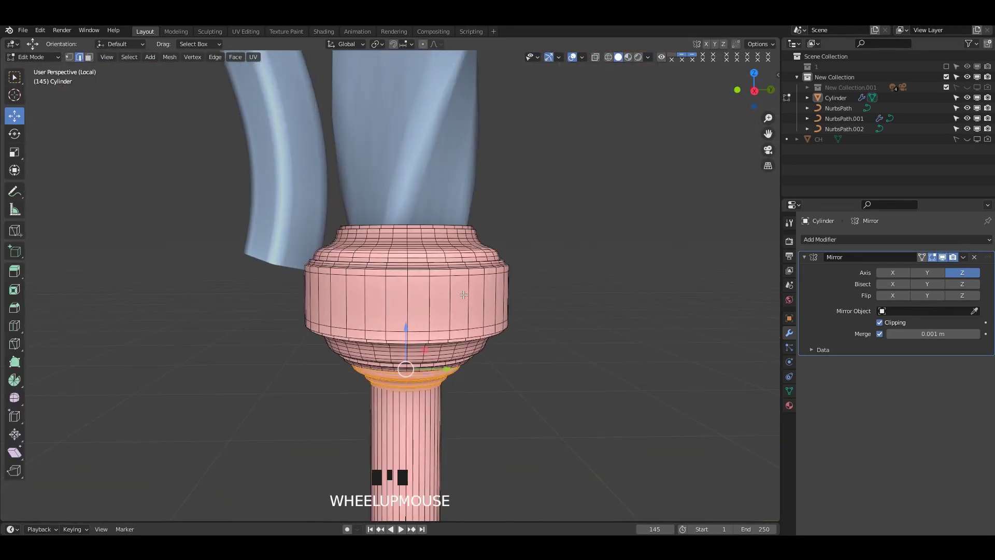
pyautogui.hotkey('ctrl', 'r')
pyautogui.doubleClick(502, 296)
pyautogui.press('s')
pyautogui.click(520, 306)
pyautogui.moveTo(520, 306); pyautogui.dragTo(515, 301, button='middle')
pyautogui.press('s')
pyautogui.click(522, 300)
pyautogui.press('s')
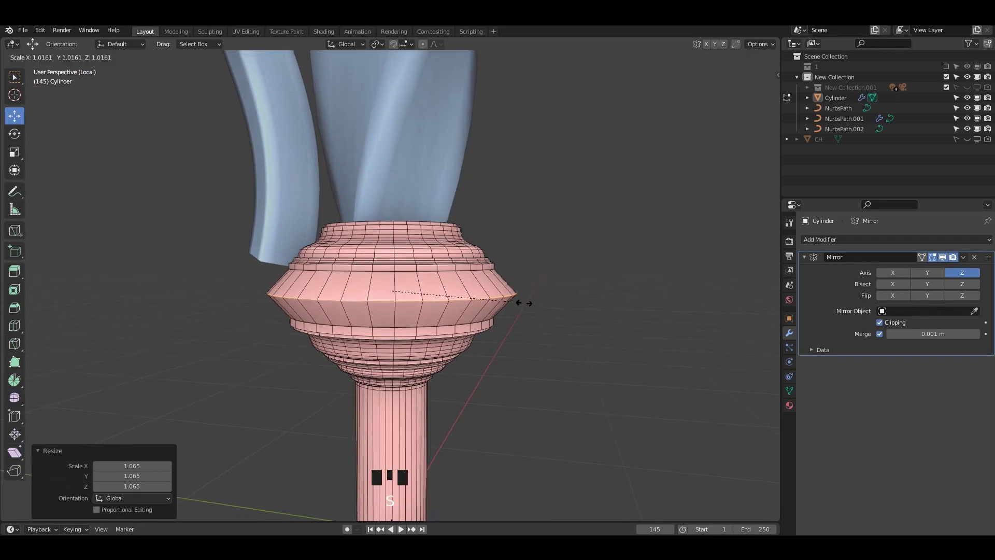
pyautogui.click(524, 303)
# Bevel the collar's widened middle loop into a rounded band, using the Superellipse profile instead of the custom one.
pyautogui.scroll(2, 551, 311)
pyautogui.hotkey('ctrl', 'b')
pyautogui.click(608, 342)
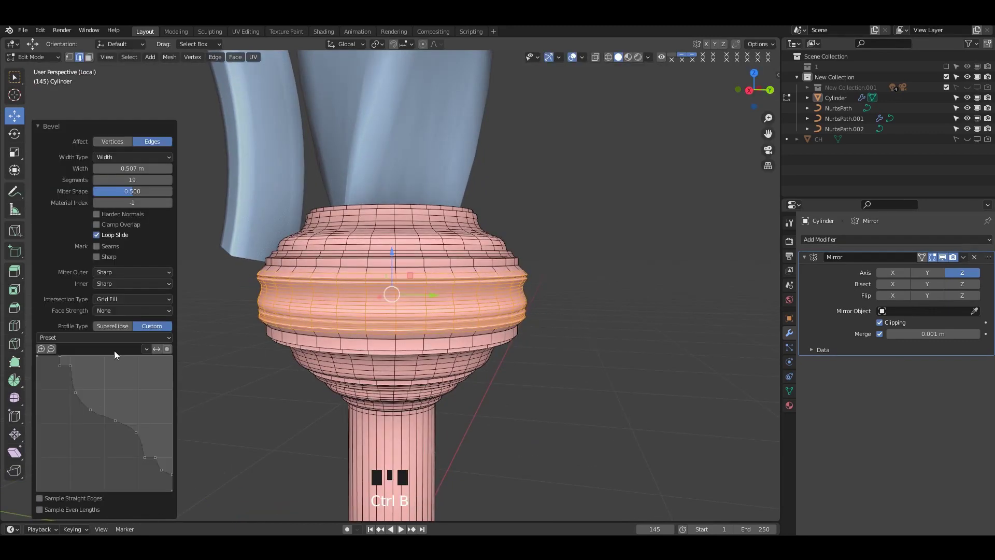
pyautogui.click(113, 327)
pyautogui.moveTo(524, 320); pyautogui.dragTo(534, 311, button='middle')
pyautogui.scroll(1, 534, 311)
pyautogui.hotkey('ctrl', 'z')
pyautogui.hotkey('ctrl', 'b')
pyautogui.keyDown('shift'); pyautogui.moveTo(596, 315); pyautogui.dragTo(573, 303, button='middle'); pyautogui.keyUp('shift')
pyautogui.click(638, 342)
# Return to object mode, check the collar against the whole bow and save the file.
pyautogui.press('Tab')
pyautogui.scroll(-5, 611, 311)
pyautogui.keyDown('alt'); pyautogui.moveTo(573, 304); pyautogui.dragTo(544, 298, button='middle'); pyautogui.keyUp('alt')
pyautogui.scroll(-7, 519, 300)
pyautogui.scroll(1, 480, 279)
pyautogui.keyDown('shift'); pyautogui.moveTo(483, 324); pyautogui.dragTo(440, 255, button='middle'); pyautogui.keyUp('shift')
pyautogui.scroll(-4, 467, 252)
pyautogui.scroll(3, 406, 234)
pyautogui.hotkey('ctrl', 's')
# Extrude the side ornament curve's upper end point along positive Y so the arch runs into the twisted limb.
pyautogui.keyDown('shift'); pyautogui.moveTo(432, 212); pyautogui.dragTo(420, 237, button='middle'); pyautogui.keyUp('shift')
pyautogui.scroll(1, 452, 264)
pyautogui.click(420, 239)
pyautogui.press('Tab')
pyautogui.scroll(3, 419, 233)
pyautogui.keyDown('shift'); pyautogui.moveTo(419, 171); pyautogui.dragTo(416, 248, button='middle'); pyautogui.keyUp('shift')
pyautogui.click(422, 211)
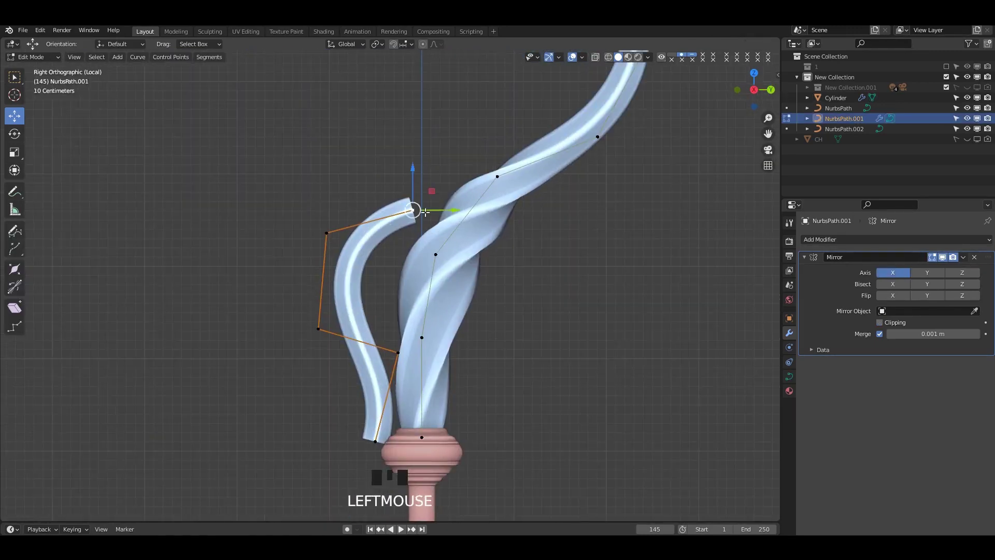
pyautogui.keyDown('shift'); pyautogui.moveTo(425, 211); pyautogui.dragTo(423, 224, button='middle'); pyautogui.keyUp('shift')
pyautogui.scroll(1, 421, 230)
pyautogui.press('e')
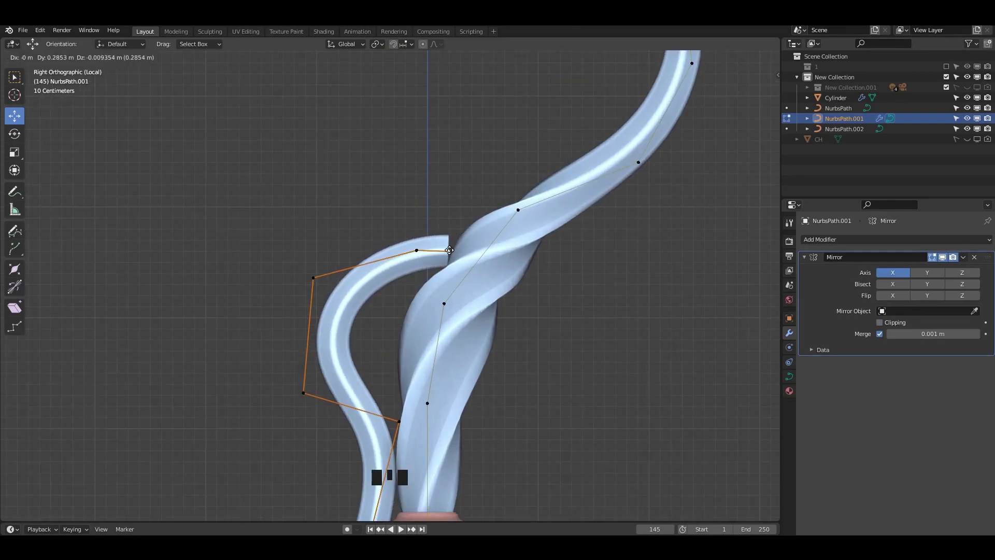
pyautogui.click(464, 265)
# Raise the arch's top and upper outer control points and pull its lower outer control point toward the limb.
pyautogui.click(416, 250)
pyautogui.moveTo(417, 250); pyautogui.dragTo(406, 231)
pyautogui.keyDown('shift'); pyautogui.moveTo(407, 232); pyautogui.dragTo(439, 171, button='middle'); pyautogui.keyUp('shift')
pyautogui.click(346, 216)
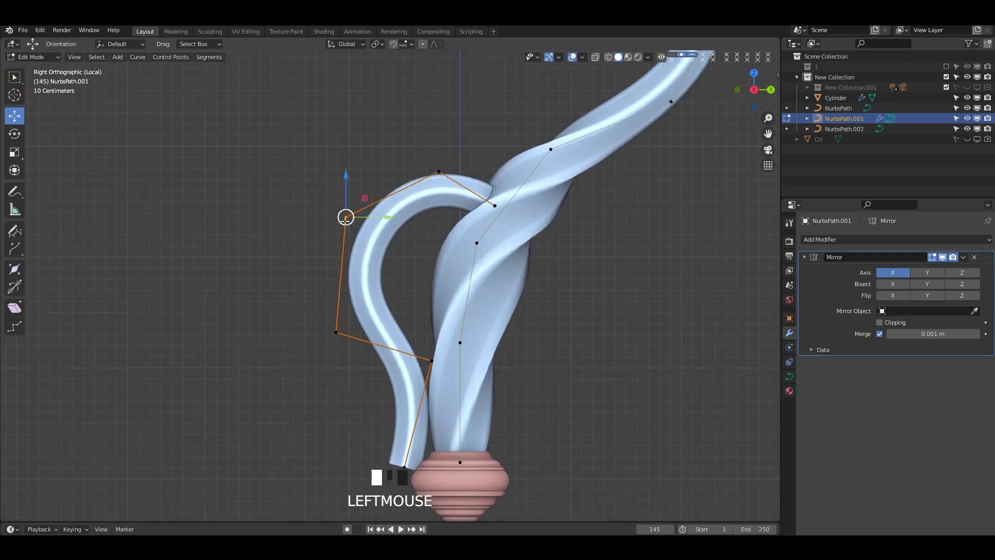
pyautogui.moveTo(346, 217); pyautogui.dragTo(342, 212)
pyautogui.click(336, 334)
pyautogui.moveTo(334, 336); pyautogui.dragTo(351, 331)
pyautogui.click(342, 211)
pyautogui.moveTo(342, 211); pyautogui.dragTo(340, 205)
pyautogui.click(351, 330)
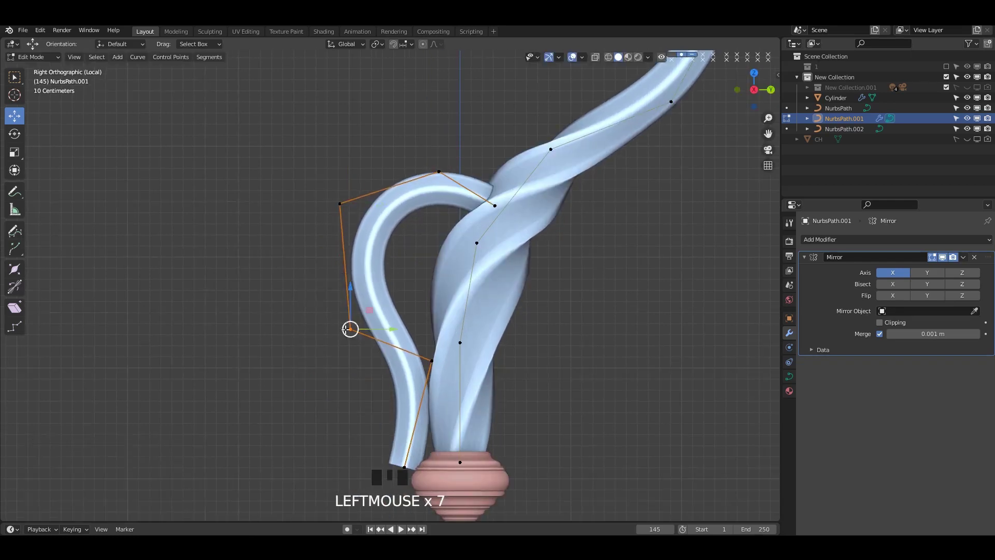
pyautogui.moveTo(351, 329); pyautogui.dragTo(363, 317)
# Round the ornament's arch by adjusting its top and outer control points, and push its end point deeper into the limb.
pyautogui.click(439, 172)
pyautogui.moveTo(439, 171); pyautogui.dragTo(437, 162)
pyautogui.moveTo(343, 203); pyautogui.dragTo(337, 201)
pyautogui.click(495, 206)
pyautogui.moveTo(496, 206); pyautogui.dragTo(500, 212)
pyautogui.click(446, 158)
pyautogui.moveTo(447, 157); pyautogui.dragTo(457, 156)
pyautogui.click(334, 201)
pyautogui.moveTo(335, 201); pyautogui.dragTo(341, 202)
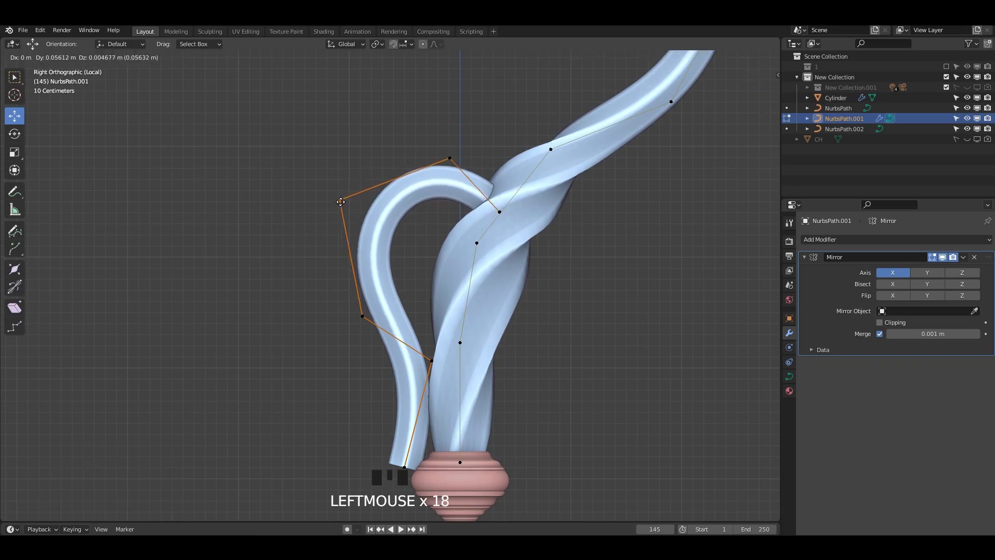
pyautogui.moveTo(360, 310); pyautogui.dragTo(355, 288)
# Return to object mode and save the file with the reshaped side ornament.
pyautogui.press('Tab')
pyautogui.scroll(-9, 465, 319)
pyautogui.scroll(2, 477, 244)
pyautogui.hotkey('ctrl', 's')
pyautogui.keyDown('shift'); pyautogui.moveTo(465, 319); pyautogui.dragTo(492, 236, button='middle'); pyautogui.keyUp('shift')
pyautogui.scroll(6, 500, 255)
pyautogui.hotkey('ctrl', 's')
# Move the side ornament curve's lowest control point about 0.036 m along Y and 0.458 m up along Z.
pyautogui.click(407, 320)
pyautogui.press('Tab')
pyautogui.scroll(2, 369, 129)
pyautogui.keyDown('shift'); pyautogui.moveTo(368, 129); pyautogui.dragTo(352, 291, button='middle'); pyautogui.keyUp('shift')
pyautogui.click(405, 256)
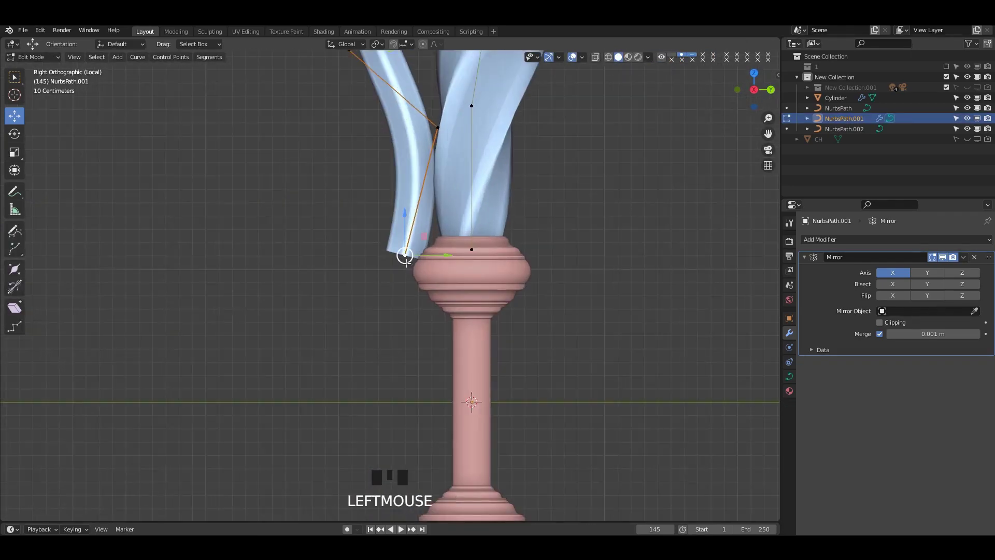
pyautogui.keyDown('shift'); pyautogui.moveTo(404, 256); pyautogui.dragTo(406, 269, button='middle'); pyautogui.keyUp('shift')
pyautogui.scroll(1, 406, 269)
pyautogui.moveTo(406, 268); pyautogui.dragTo(416, 190)
# Try to extrude the ornament's lower end outward and back in a bend that runs into the collar.
pyautogui.press('e')
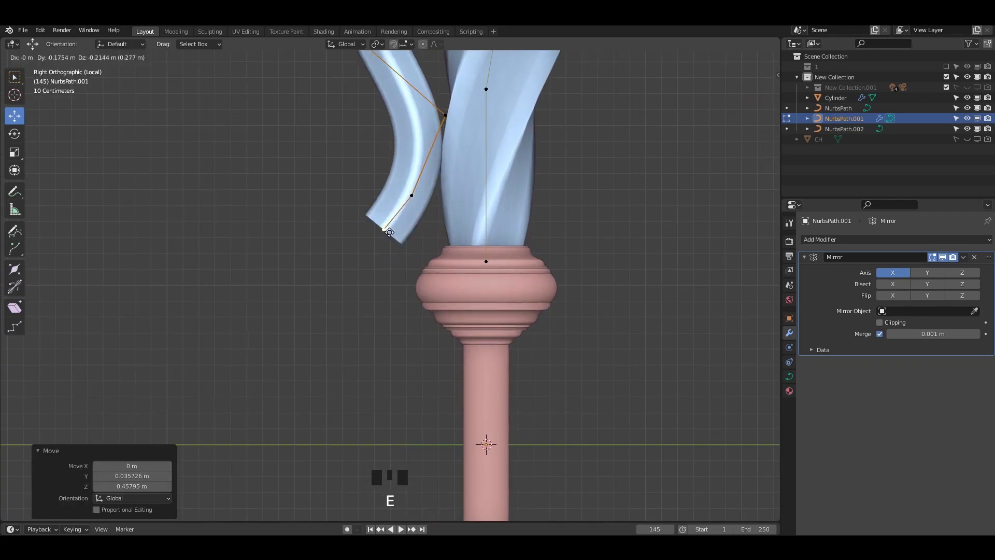
pyautogui.click(373, 243)
pyautogui.press('e')
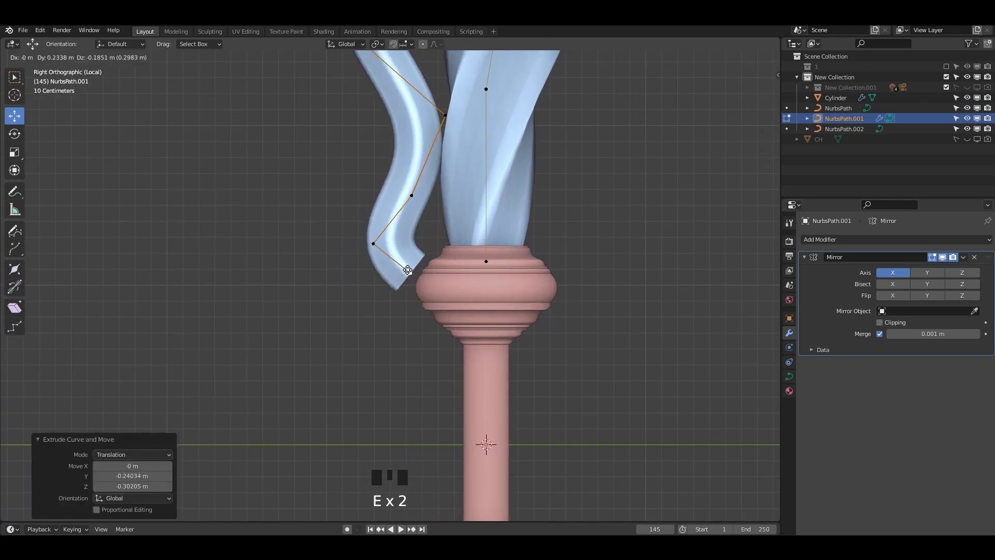
pyautogui.scroll(-5, 435, 244)
pyautogui.scroll(4, 446, 290)
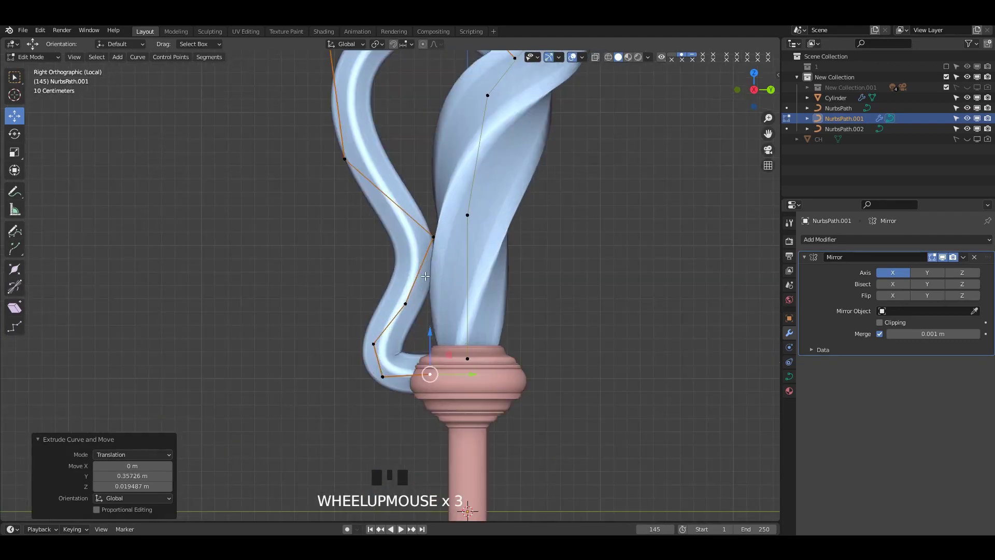
pyautogui.hotkey('ctrl', 'z')
pyautogui.hotkey('ctrl', 'z')
pyautogui.hotkey('ctrl', 'z')
pyautogui.hotkey('ctrl', 'z')
# Move the ornament's lower end point about 0.135 m along Y toward the limb and 0.1 m down.
pyautogui.click(397, 303)
pyautogui.scroll(-3, 400, 299)
pyautogui.scroll(3, 394, 295)
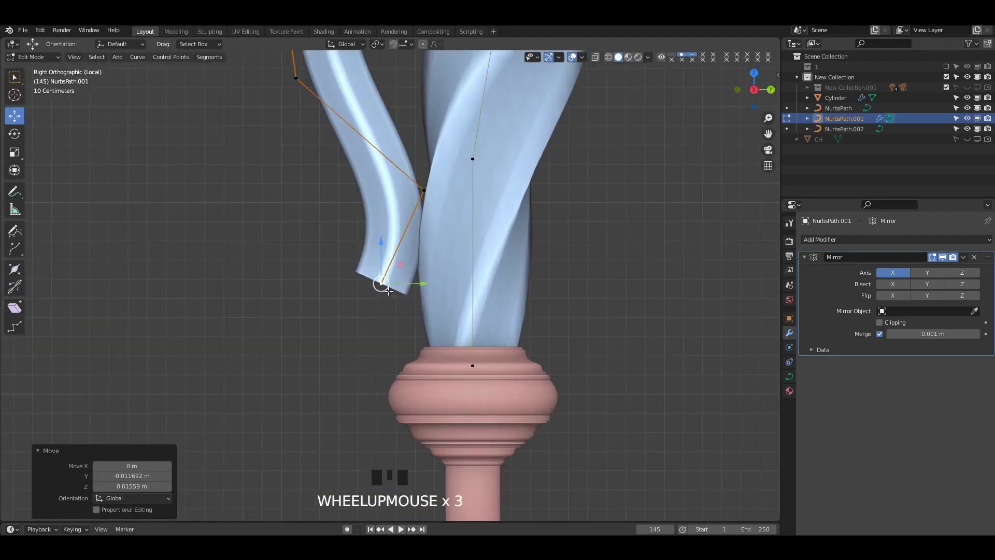
pyautogui.moveTo(387, 283); pyautogui.dragTo(414, 303)
pyautogui.press('r')
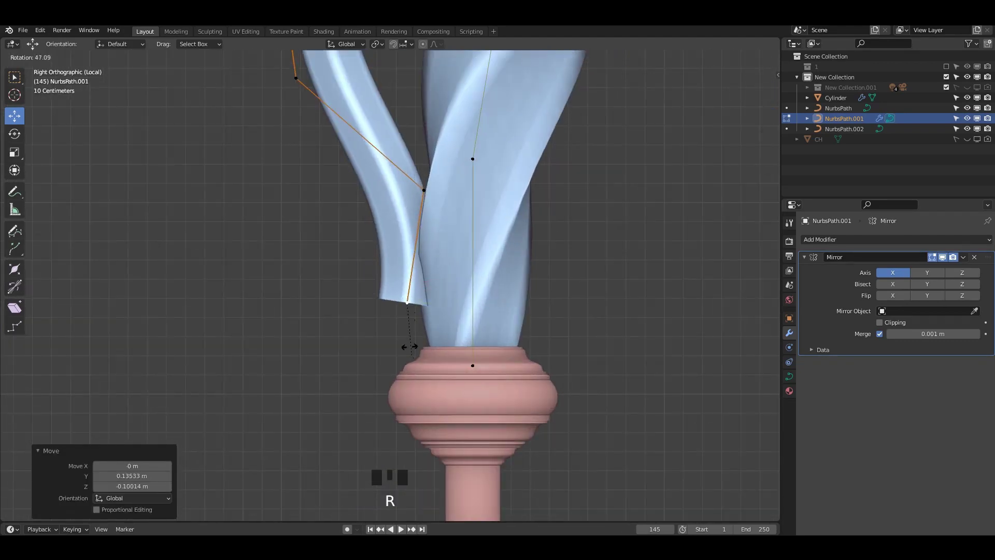
pyautogui.rightClick(411, 343)
# Extrude the ornament's lower end repeatedly around a circle to form an inward-curling scroll above the collar.
pyautogui.press('e')
pyautogui.click(368, 357)
pyautogui.press('e')
pyautogui.click(323, 347)
pyautogui.press('e')
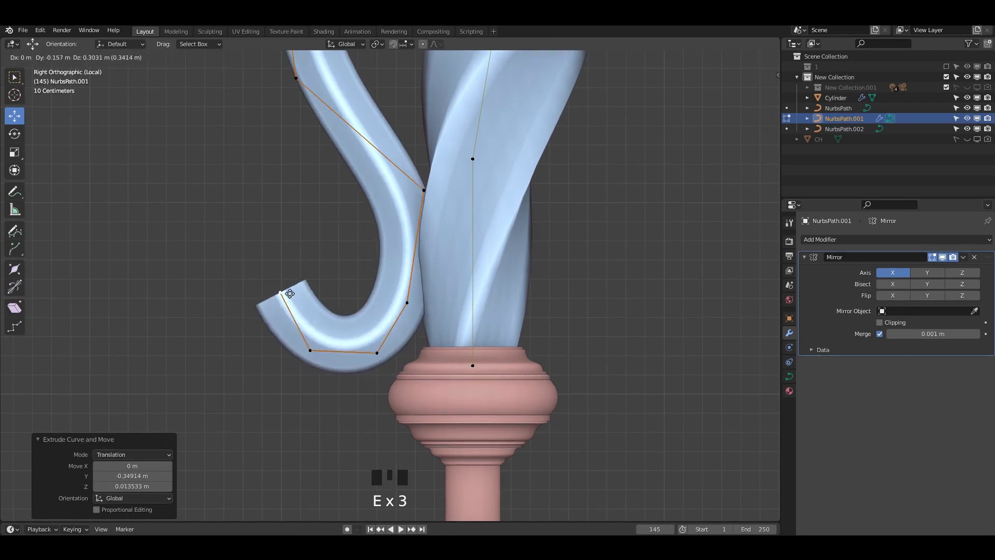
pyautogui.click(287, 233)
pyautogui.press('e')
pyautogui.click(364, 221)
pyautogui.press('e')
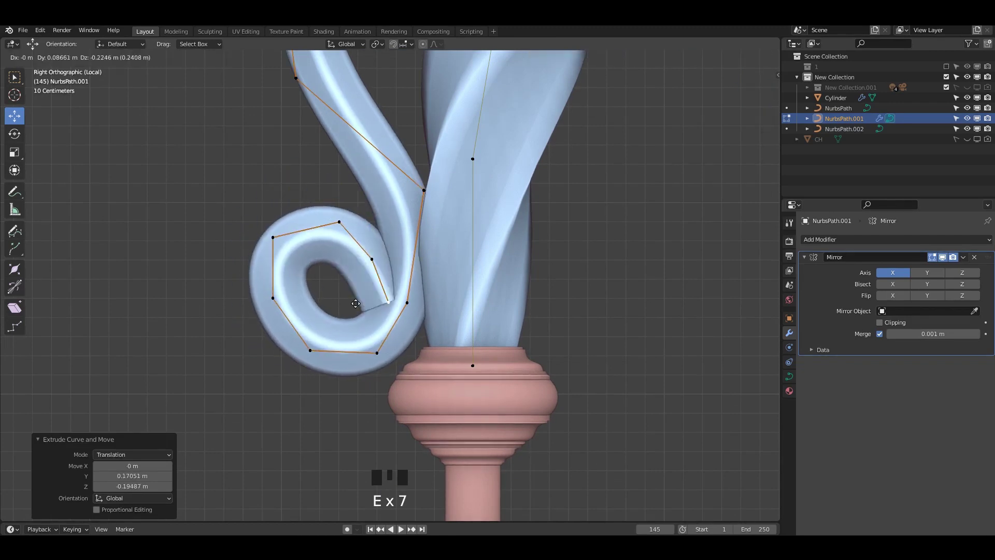
pyautogui.click(436, 268)
pyautogui.press('Tab')
pyautogui.scroll(-10, 497, 301)
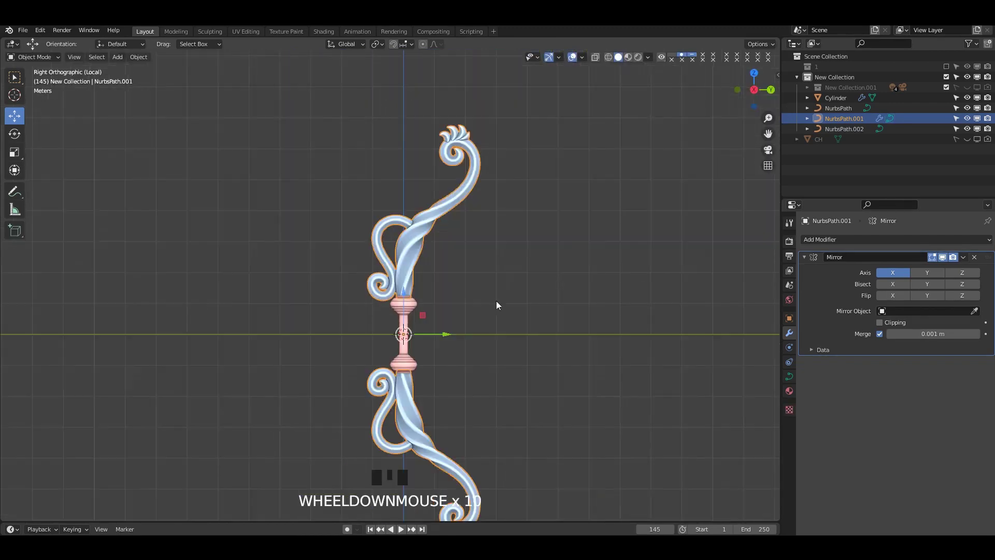
# Nudge the scroll's inner control point nearest the limb about 0.015 m along Y and 0.011 m up along Z.
pyautogui.press('Tab')
pyautogui.scroll(12, 455, 287)
pyautogui.keyDown('shift'); pyautogui.moveTo(455, 287); pyautogui.dragTo(479, 294, button='middle'); pyautogui.keyUp('shift')
pyautogui.scroll(-3, 426, 296)
pyautogui.click(407, 291)
pyautogui.moveTo(406, 292); pyautogui.dragTo(407, 287)
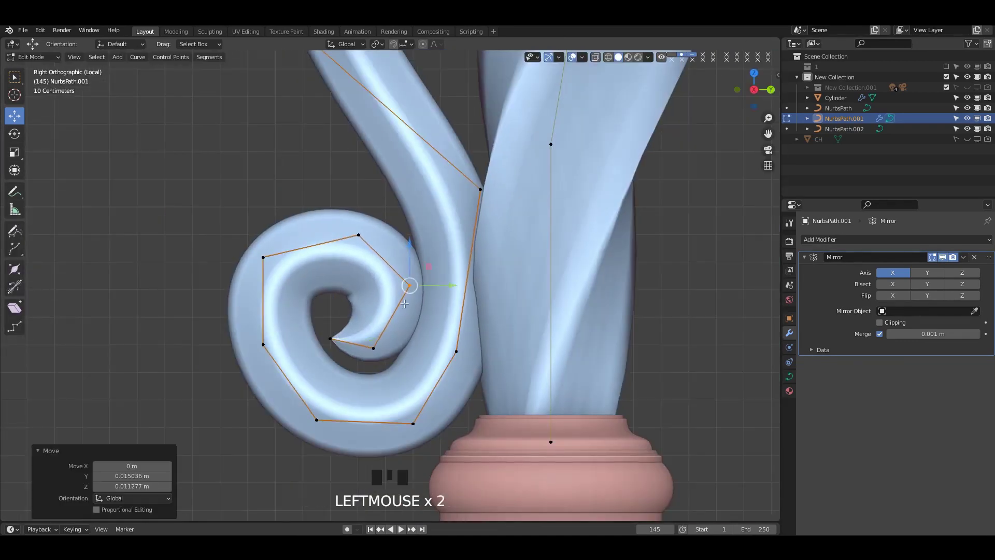
# Reposition the two control points along the scroll's underside, shifting the outer one about 0.06 m down.
pyautogui.keyDown('shift'); pyautogui.moveTo(409, 295); pyautogui.dragTo(428, 265, button='middle'); pyautogui.keyUp('shift')
pyautogui.click(473, 326)
pyautogui.moveTo(461, 357); pyautogui.dragTo(412, 415)
pyautogui.moveTo(431, 392); pyautogui.dragTo(437, 398)
pyautogui.scroll(-2, 437, 399)
pyautogui.moveTo(380, 368); pyautogui.dragTo(418, 329)
pyautogui.moveTo(400, 346); pyautogui.dragTo(400, 357)
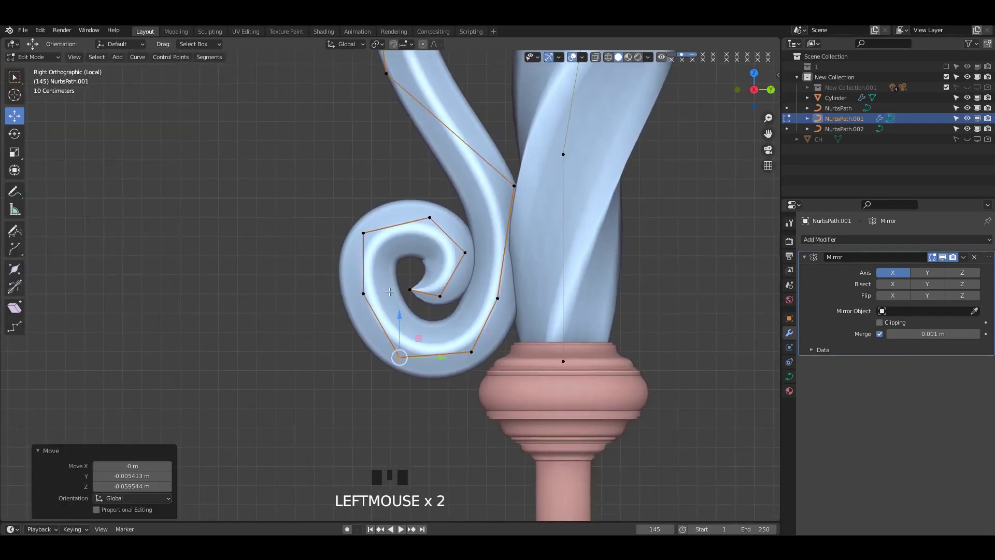
# Move the scroll's two outer control points and its top control point inward to tighten the curl.
pyautogui.moveTo(342, 317); pyautogui.dragTo(383, 275)
pyautogui.moveTo(363, 293); pyautogui.dragTo(366, 296)
pyautogui.moveTo(344, 194); pyautogui.dragTo(390, 244)
pyautogui.moveTo(364, 232); pyautogui.dragTo(374, 245)
pyautogui.moveTo(412, 200); pyautogui.dragTo(447, 234)
pyautogui.moveTo(430, 217); pyautogui.dragTo(430, 220)
# Shrink the curve radius at the scroll's outer, top and inner control points, starting with a factor of 0.653.
pyautogui.hotkey('alt', 's')
pyautogui.rightClick(441, 229)
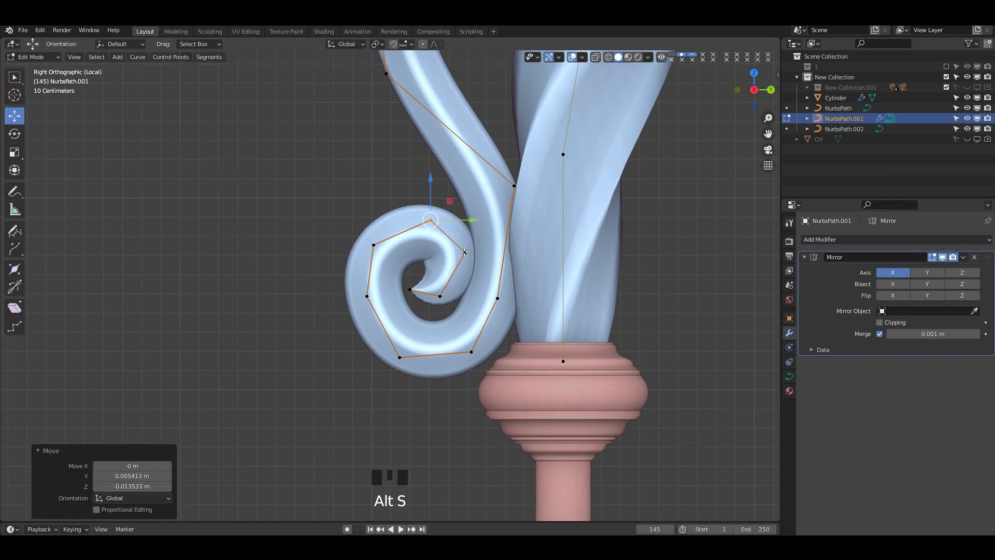
pyautogui.keyDown('shift'); pyautogui.click(465, 253); pyautogui.keyUp('shift')
pyautogui.keyDown('shift'); pyautogui.click(441, 296); pyautogui.keyUp('shift')
pyautogui.keyDown('shift'); pyautogui.click(400, 352); pyautogui.keyUp('shift')
pyautogui.hotkey('alt', 's')
pyautogui.click(562, 350)
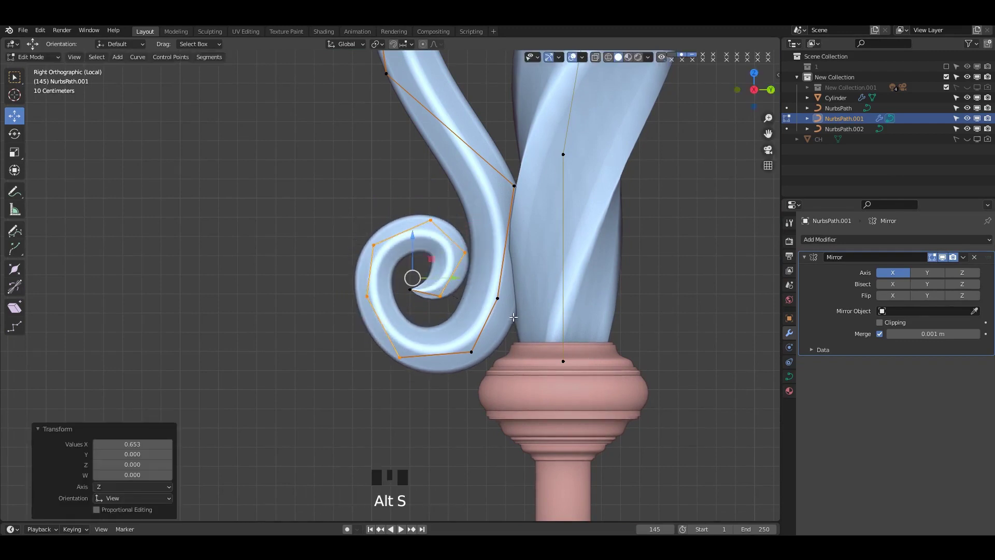
pyautogui.hotkey('alt', 's')
pyautogui.click(573, 352)
# Move the scroll's limb-side control point closer to the limb and fine-tune the bottom point beside the collar.
pyautogui.scroll(1, 524, 316)
pyautogui.click(518, 306)
pyautogui.moveTo(518, 305); pyautogui.dragTo(528, 301)
pyautogui.click(489, 366)
pyautogui.moveTo(488, 366); pyautogui.dragTo(489, 366)
pyautogui.click(481, 246)
# Raise the scroll's outer bottom control point and fine-tune the two points on its outer side for a rounder curl.
pyautogui.click(400, 372)
pyautogui.moveTo(400, 372); pyautogui.dragTo(398, 359)
pyautogui.click(363, 299)
pyautogui.moveTo(362, 299); pyautogui.dragTo(366, 306)
pyautogui.click(369, 240)
pyautogui.moveTo(368, 242); pyautogui.dragTo(370, 238)
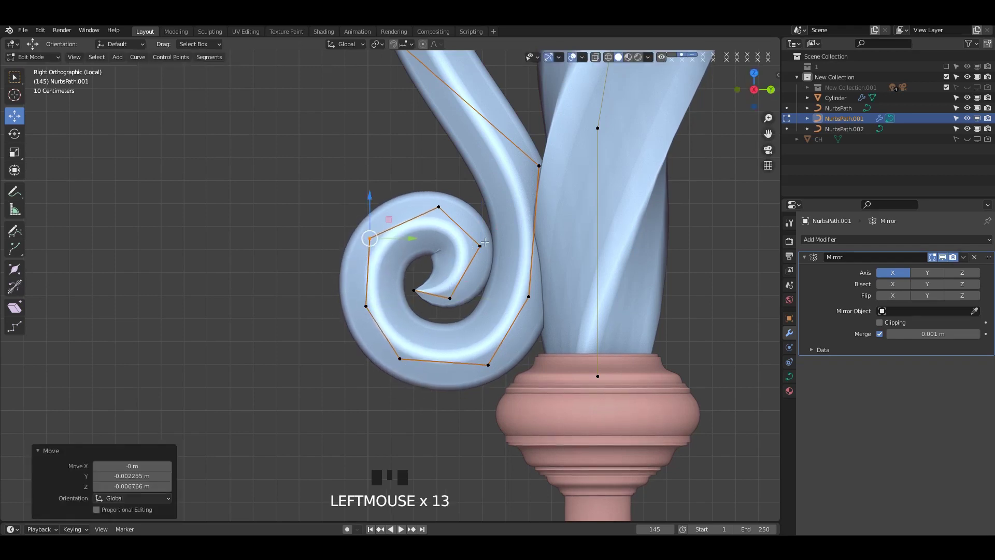
# Shrink the curve radius at the scroll's second-to-last inner control point by a factor of 0.435.
pyautogui.click(450, 298)
pyautogui.hotkey('alt', 's')
pyautogui.click(460, 299)
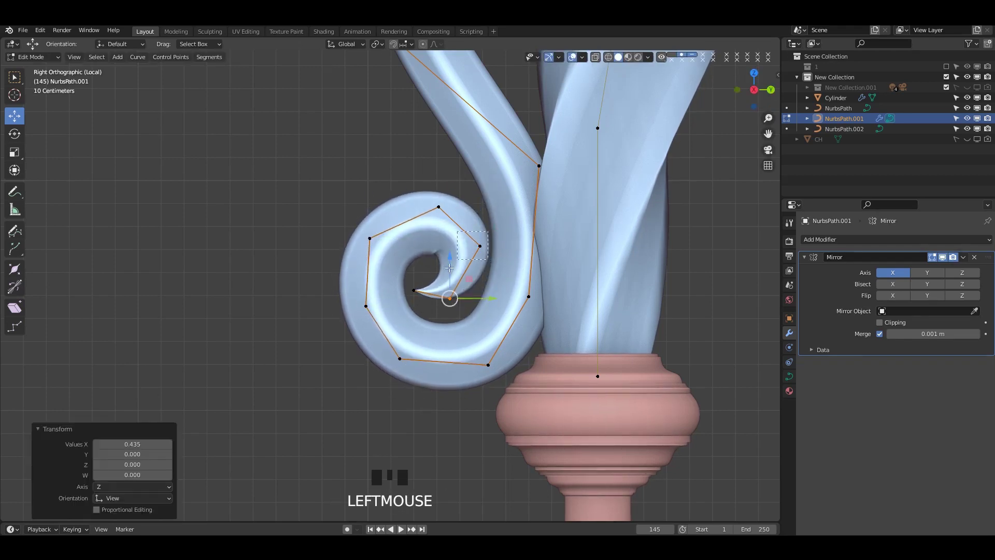
# Shift the scroll's two innermost control points toward the limb and fine-tune their positions to open the centre of the curl.
pyautogui.click(414, 291)
pyautogui.moveTo(455, 301); pyautogui.dragTo(454, 299)
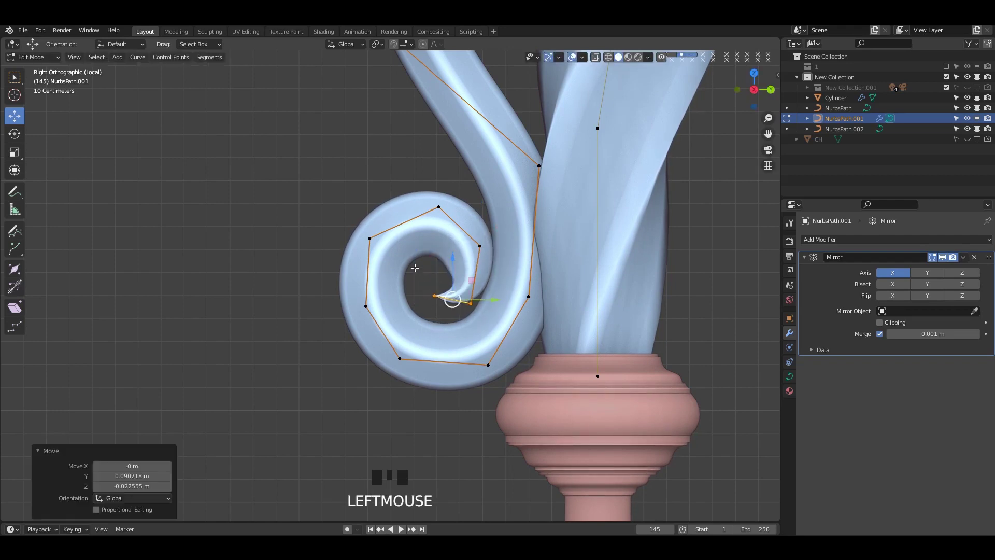
pyautogui.click(433, 296)
pyautogui.moveTo(481, 247); pyautogui.dragTo(487, 254)
pyautogui.moveTo(482, 249)
pyautogui.mouseDown()
pyautogui.moveTo(478, 239)
pyautogui.moveTo(481, 246)
pyautogui.mouseUp()
pyautogui.moveTo(461, 294); pyautogui.dragTo(476, 311)
pyautogui.moveTo(470, 305); pyautogui.dragTo(442, 305)
pyautogui.moveTo(442, 305); pyautogui.dragTo(460, 321)
# Fine-tune the scroll's inner side point and the point near its tip to round the curl, then leave Edit Mode.
pyautogui.click(481, 249)
pyautogui.moveTo(489, 236)
pyautogui.mouseDown()
pyautogui.moveTo(471, 255)
pyautogui.moveTo(480, 246)
pyautogui.mouseUp()
pyautogui.click(480, 247)
pyautogui.moveTo(489, 289)
pyautogui.mouseDown()
pyautogui.moveTo(474, 315)
pyautogui.moveTo(474, 302)
pyautogui.mouseUp()
pyautogui.press('Tab')
pyautogui.scroll(-6, 565, 259)
pyautogui.click(571, 256)
pyautogui.scroll(-6, 559, 248)
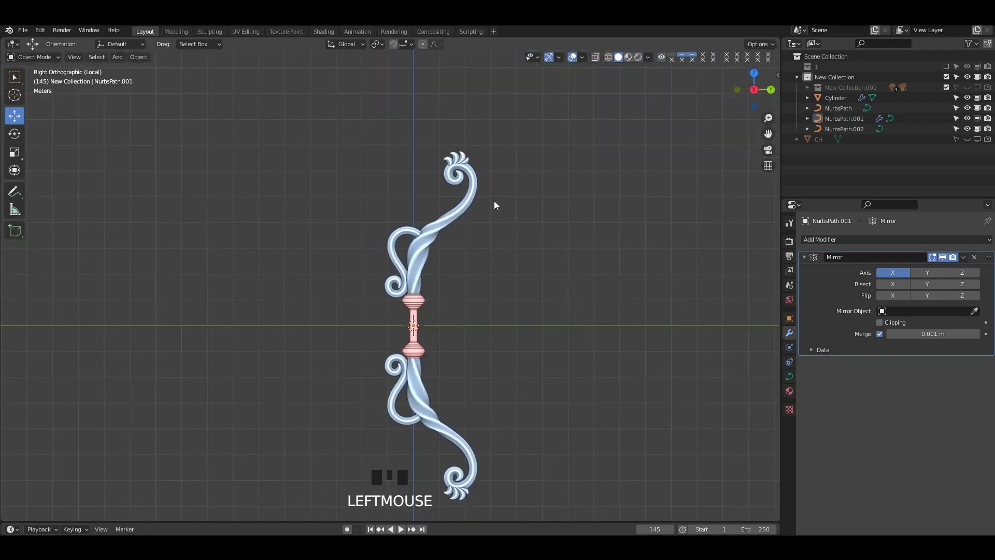
# Nudge the arch's outer upper control point, try different curve radii on the arch's outer side, and undo the last change.
pyautogui.scroll(2, 482, 230)
pyautogui.keyDown('shift'); pyautogui.moveTo(477, 237); pyautogui.dragTo(477, 269, button='middle'); pyautogui.keyUp('shift')
pyautogui.press('Tab')
pyautogui.scroll(6, 463, 231)
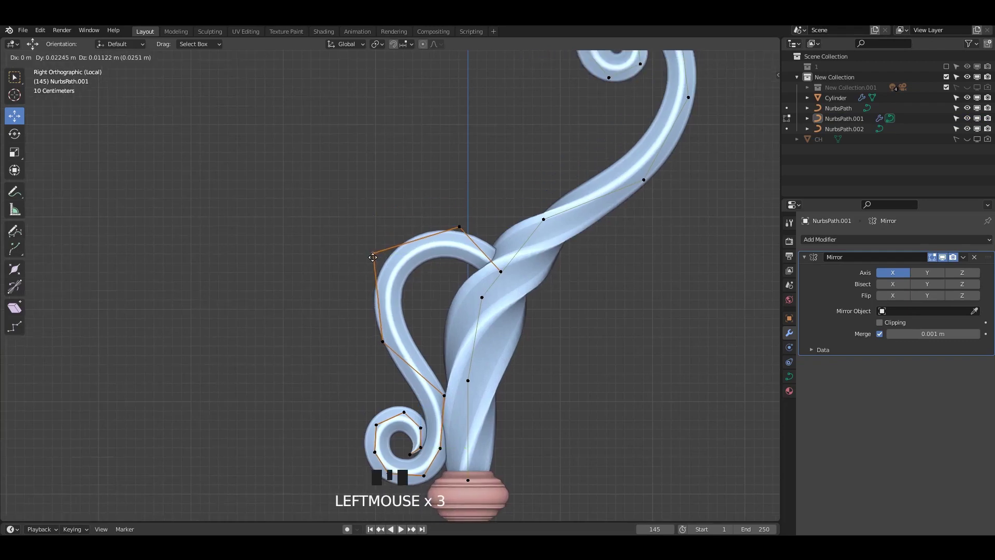
pyautogui.moveTo(373, 257); pyautogui.dragTo(372, 254)
pyautogui.hotkey('alt', 's')
pyautogui.click(679, 346)
pyautogui.hotkey('alt', 's')
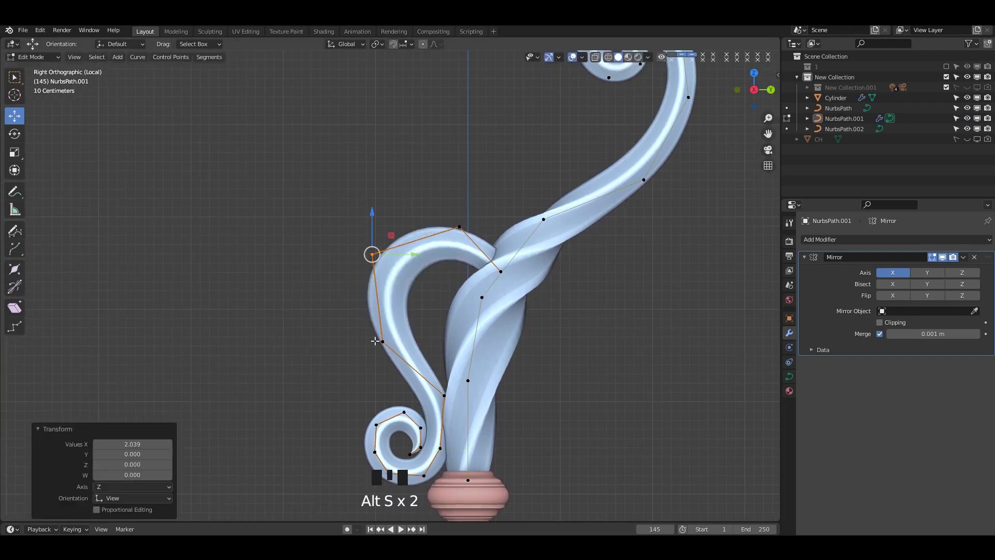
pyautogui.click(555, 359)
pyautogui.hotkey('alt', 's')
pyautogui.click(515, 342)
pyautogui.scroll(-7, 442, 328)
pyautogui.hotkey('ctrl', 'z')
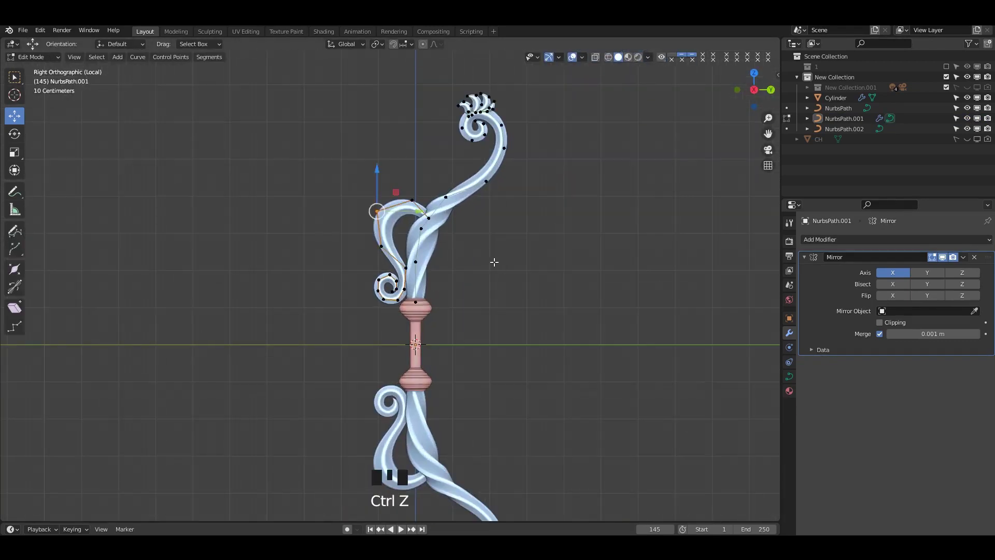
# Examine the side arch and its bottom scroll beside the twisted limb and collar outside Edit Mode.
pyautogui.press('Tab')
pyautogui.scroll(2, 409, 288)
pyautogui.scroll(-1, 409, 288)
pyautogui.keyDown('shift'); pyautogui.moveTo(511, 363); pyautogui.dragTo(516, 310, button='middle'); pyautogui.keyUp('shift')
pyautogui.scroll(1, 516, 310)
pyautogui.scroll(1, 382, 308)
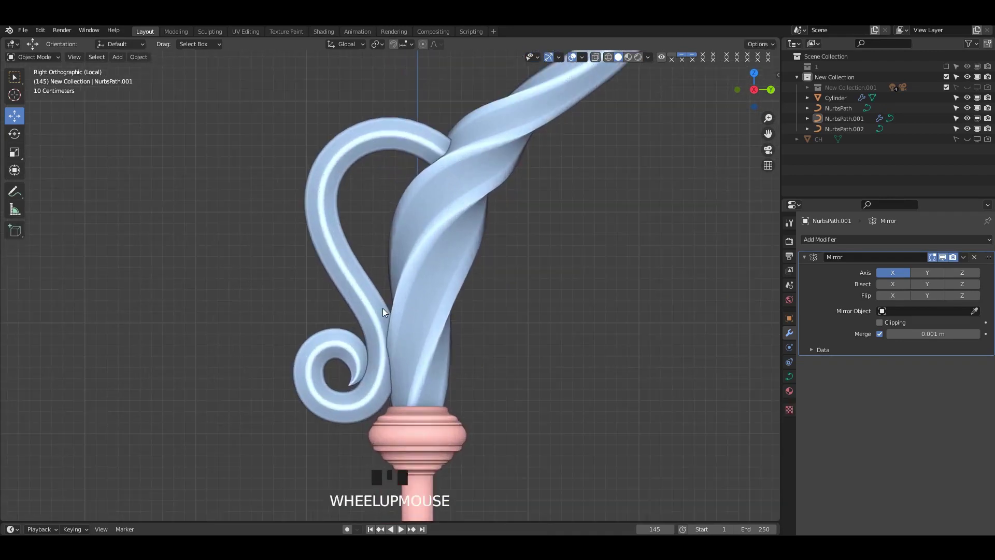
pyautogui.press('Tab')
pyautogui.scroll(-2, 383, 308)
pyautogui.keyDown('shift'); pyautogui.moveTo(402, 370); pyautogui.dragTo(428, 326, button='middle'); pyautogui.keyUp('shift')
pyautogui.scroll(2, 428, 326)
pyautogui.scroll(2, 388, 327)
# Duplicate the bottom scroll's control points and place the copy inside the arch beside the limb.
pyautogui.press('Tab')
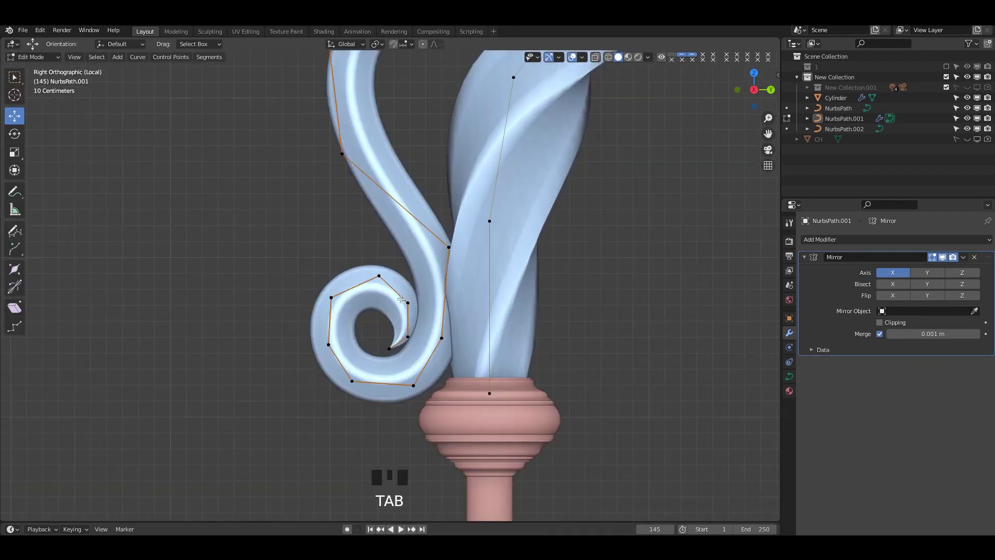
pyautogui.moveTo(445, 271); pyautogui.dragTo(258, 400)
pyautogui.hotkey('shift', 'd')
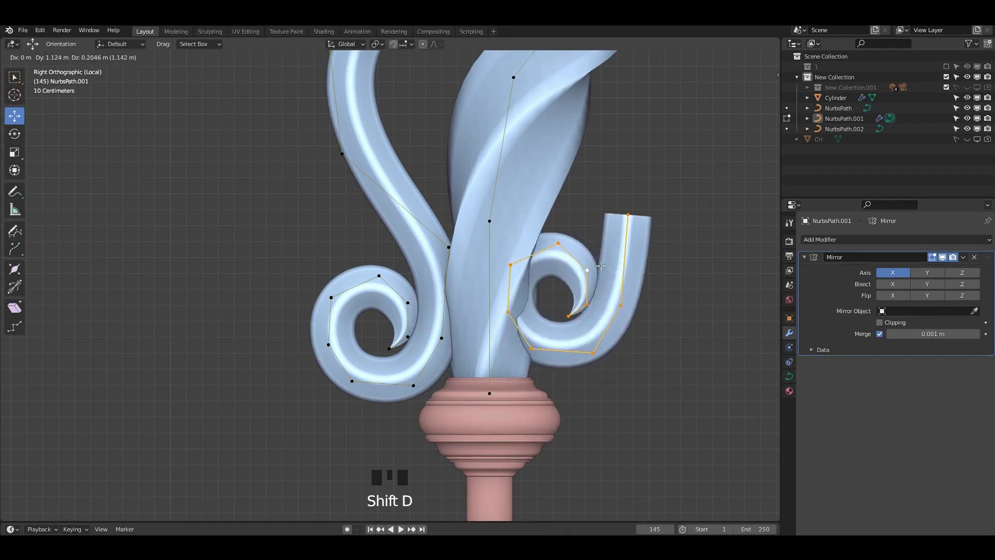
pyautogui.scroll(-2, 601, 266)
pyautogui.hotkey('ctrl', 's')
pyautogui.click(482, 295)
pyautogui.scroll(2, 483, 295)
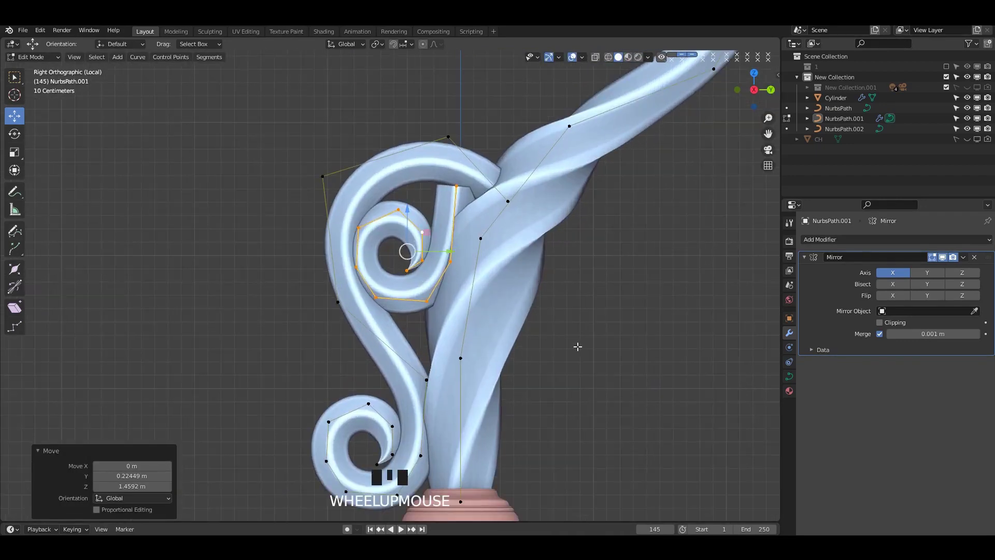
# Rotate the scroll copy by -268° and a further 49.2°, adjusting its curve radius between the rotations.
pyautogui.press('r')
pyautogui.click(693, 387)
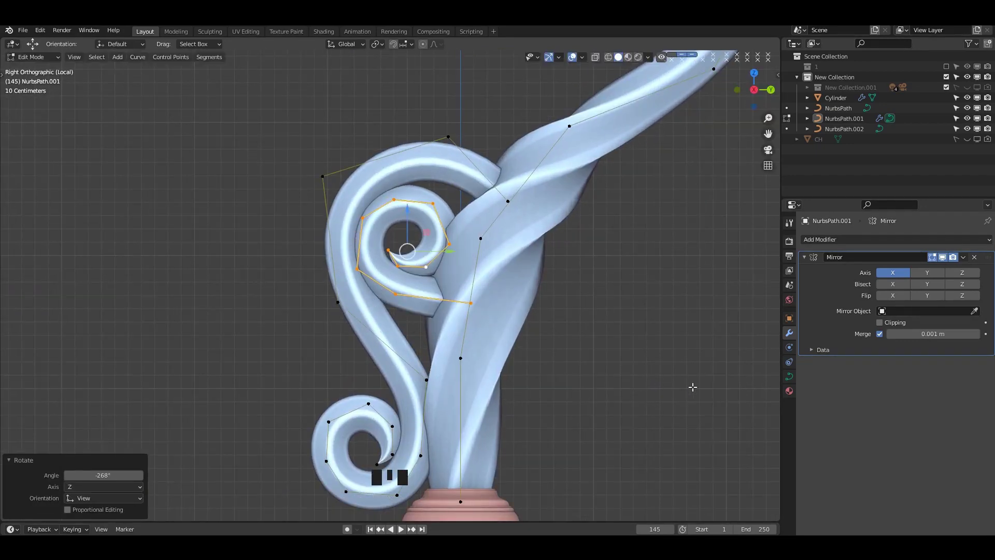
pyautogui.hotkey('alt', 's')
pyautogui.click(599, 344)
pyautogui.press('r')
pyautogui.click(470, 474)
# Scale down the scroll copy, raise it under the arch's top, adjust its size again, and save the file.
pyautogui.press('s')
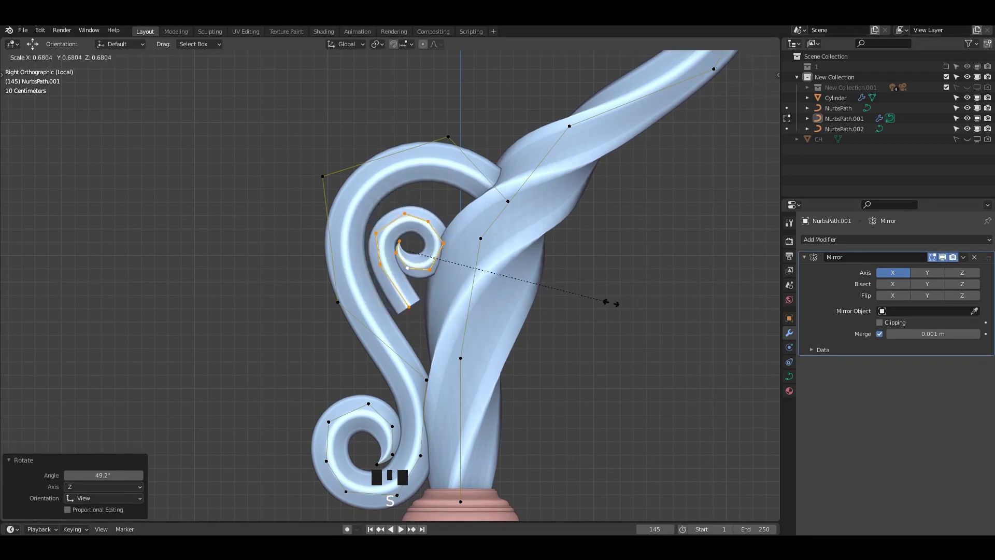
pyautogui.click(613, 304)
pyautogui.moveTo(413, 247); pyautogui.dragTo(413, 225)
pyautogui.click(595, 306)
pyautogui.press('s')
pyautogui.click(613, 314)
pyautogui.press('Tab')
pyautogui.scroll(-5, 413, 225)
pyautogui.hotkey('ctrl', 's')
# Extrude new control points from the small scroll's open lower end toward the arch's inner side.
pyautogui.press('Tab')
pyautogui.scroll(7, 413, 243)
pyautogui.click(419, 267)
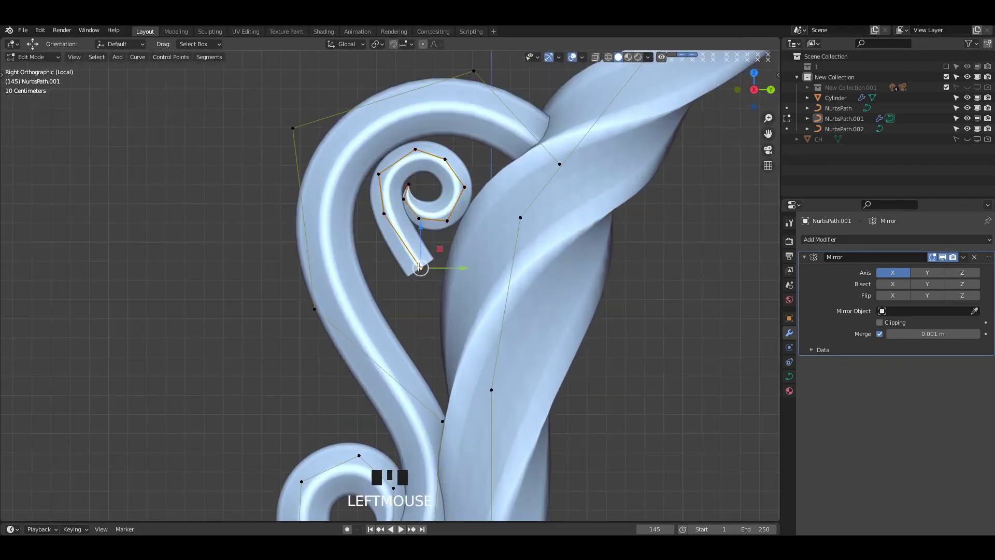
pyautogui.press('e')
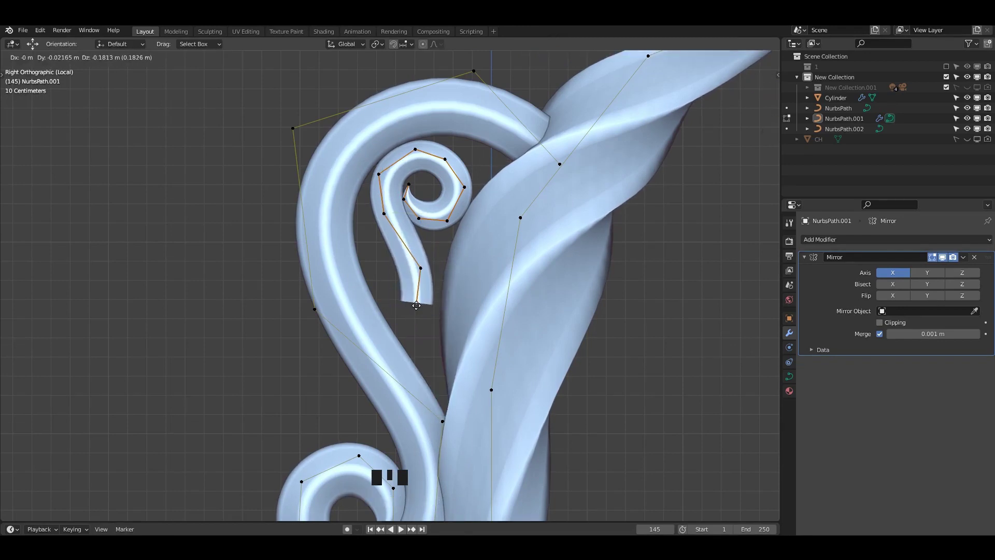
pyautogui.click(404, 296)
pyautogui.press('e')
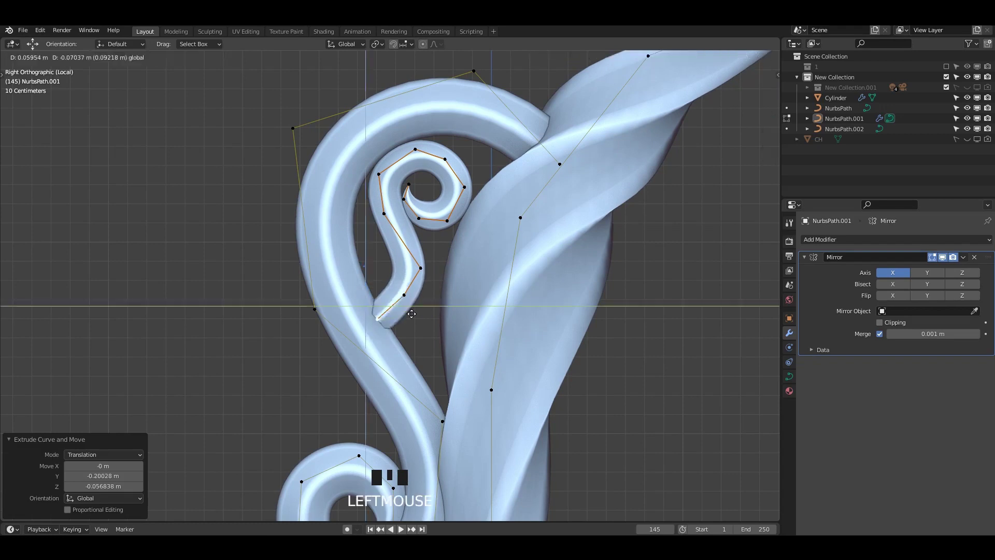
pyautogui.moveTo(411, 313); pyautogui.dragTo(441, 301)
pyautogui.hotkey('ctrl', 'z')
# Reposition the small scroll's stem points into an S-curve whose end sinks into the arch's outer side.
pyautogui.moveTo(384, 287)
pyautogui.mouseDown()
pyautogui.moveTo(367, 269)
pyautogui.moveTo(394, 308)
pyautogui.mouseUp()
pyautogui.moveTo(423, 277); pyautogui.dragTo(406, 269)
pyautogui.moveTo(429, 250); pyautogui.dragTo(404, 290)
pyautogui.moveTo(420, 268); pyautogui.dragTo(404, 249)
pyautogui.moveTo(400, 274); pyautogui.dragTo(379, 281)
pyautogui.moveTo(418, 241); pyautogui.dragTo(398, 257)
pyautogui.moveTo(406, 249); pyautogui.dragTo(396, 239)
pyautogui.moveTo(399, 265); pyautogui.dragTo(375, 309)
pyautogui.moveTo(380, 282); pyautogui.dragTo(338, 301)
pyautogui.moveTo(349, 287); pyautogui.dragTo(345, 282)
pyautogui.moveTo(384, 226); pyautogui.dragTo(406, 246)
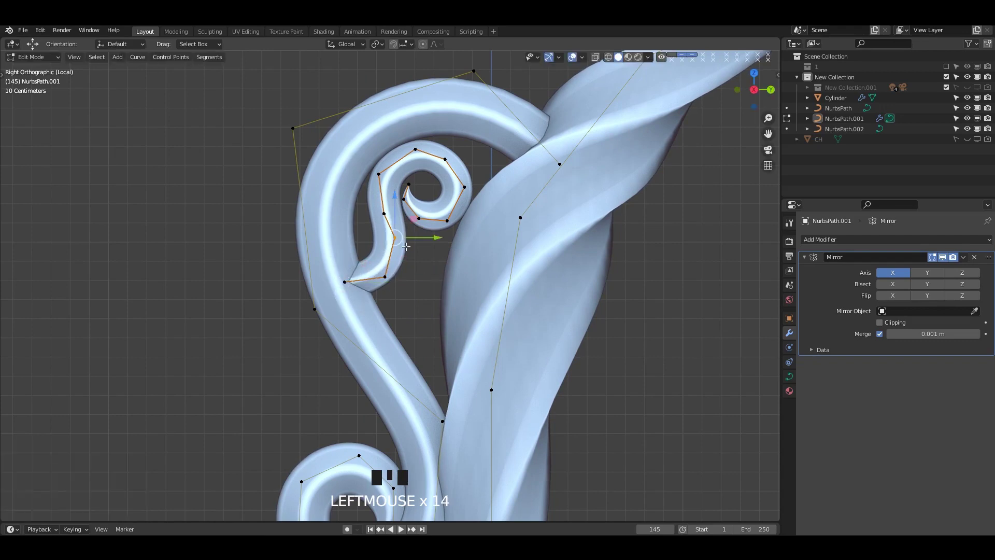
# Fine-tune the lower bend point and the middle stem points of the small scroll to smooth its S-curve.
pyautogui.scroll(1, 407, 246)
pyautogui.keyDown('shift'); pyautogui.moveTo(407, 247); pyautogui.dragTo(426, 277, button='middle'); pyautogui.keyUp('shift')
pyautogui.moveTo(415, 265); pyautogui.dragTo(388, 324)
pyautogui.hotkey('ctrl', 'z')
pyautogui.moveTo(403, 312); pyautogui.dragTo(403, 310)
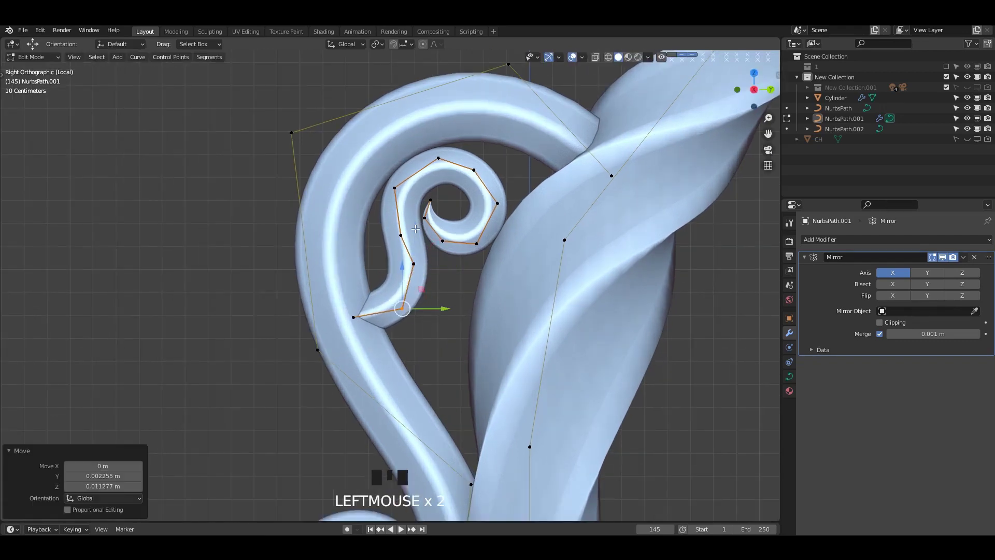
pyautogui.moveTo(415, 229); pyautogui.dragTo(394, 249)
pyautogui.moveTo(401, 236); pyautogui.dragTo(402, 235)
pyautogui.moveTo(406, 253); pyautogui.dragTo(424, 271)
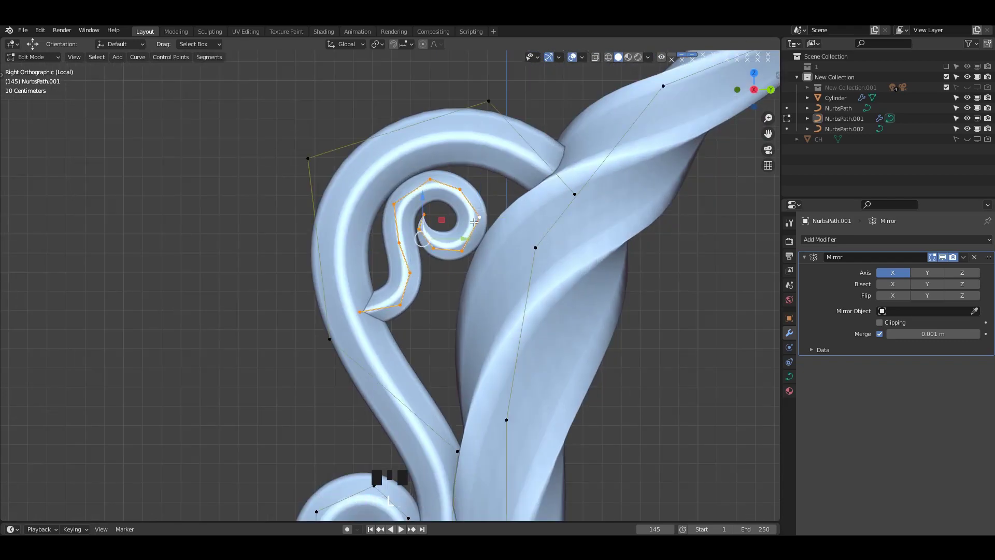
# Duplicate the whole small scroll, move the copy straight down below it, and rotate the copy by -172°.
pyautogui.hotkey('shift', 'd')
pyautogui.rightClick(463, 220)
pyautogui.moveTo(423, 196); pyautogui.dragTo(423, 295)
pyautogui.keyDown('shift'); pyautogui.moveTo(451, 326); pyautogui.dragTo(439, 322, button='middle'); pyautogui.keyUp('shift')
pyautogui.press('r')
pyautogui.click(282, 250)
# Scale the lower scroll copy down by a factor of 0.664.
pyautogui.press('s')
pyautogui.rightClick(585, 334)
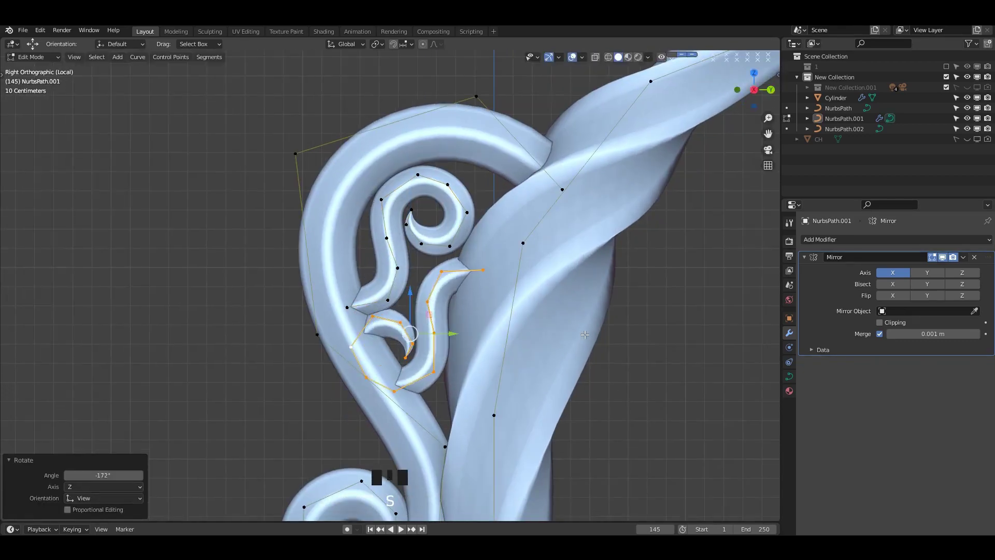
pyautogui.click(666, 336)
pyautogui.press('s')
pyautogui.click(601, 336)
pyautogui.scroll(1, 593, 316)
pyautogui.press('t')
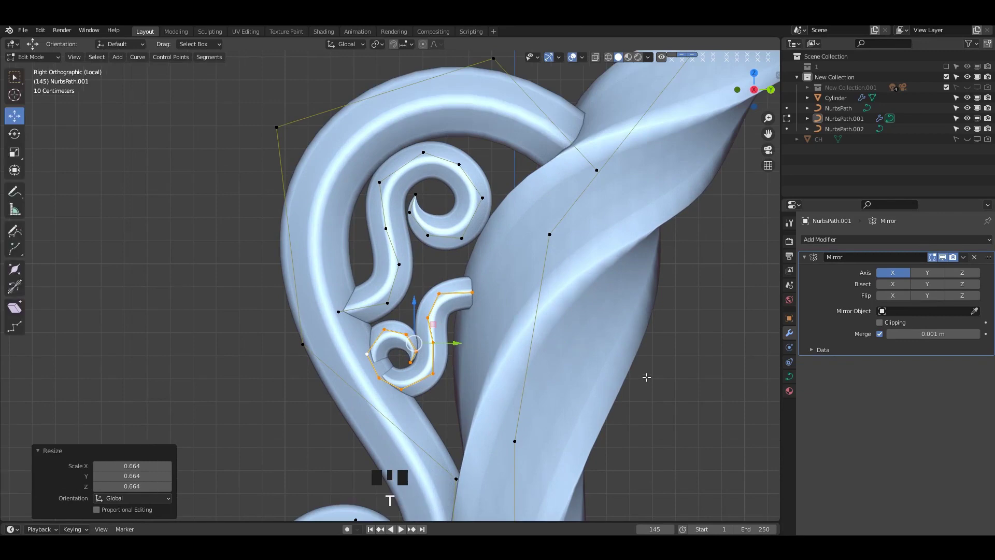
# Rotate the lower scroll copy so its curl sits upright, shift it toward the limb, and adjust its height.
pyautogui.press('r')
pyautogui.click(584, 272)
pyautogui.moveTo(457, 343); pyautogui.dragTo(485, 345)
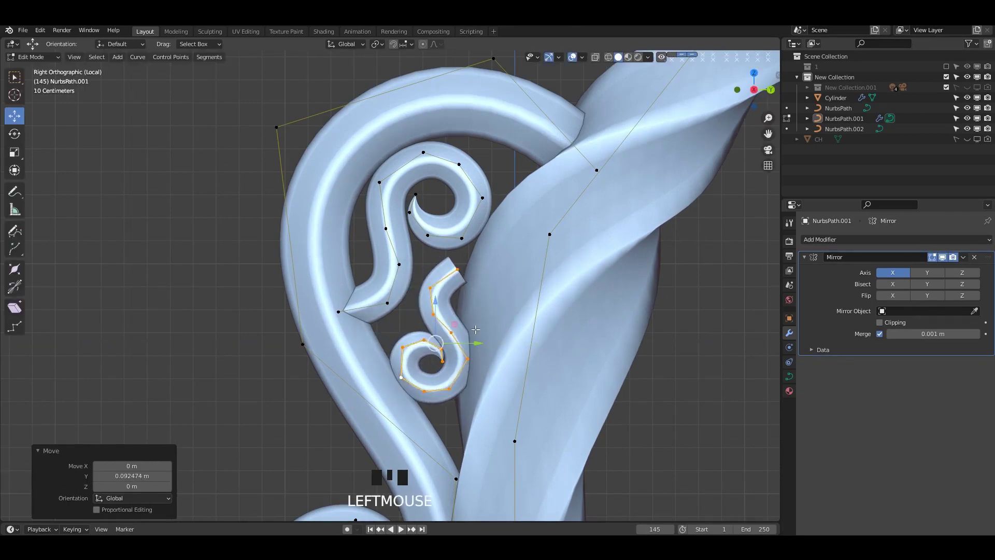
pyautogui.keyDown('alt'); pyautogui.moveTo(425, 334); pyautogui.dragTo(475, 339, button='middle'); pyautogui.keyUp('alt')
pyautogui.moveTo(482, 345); pyautogui.dragTo(491, 346)
pyautogui.keyDown('alt'); pyautogui.moveTo(490, 343); pyautogui.dragTo(442, 326, button='middle'); pyautogui.keyUp('alt')
pyautogui.moveTo(436, 303); pyautogui.dragTo(435, 320)
# Scale the lower scroll down slightly, adjust its curve radius, and reposition it between the arch and the limb.
pyautogui.scroll(-4, 456, 337)
pyautogui.moveTo(456, 337); pyautogui.dragTo(450, 317, button='middle')
pyautogui.press('Tab')
pyautogui.scroll(1, 625, 332)
pyautogui.scroll(1, 449, 317)
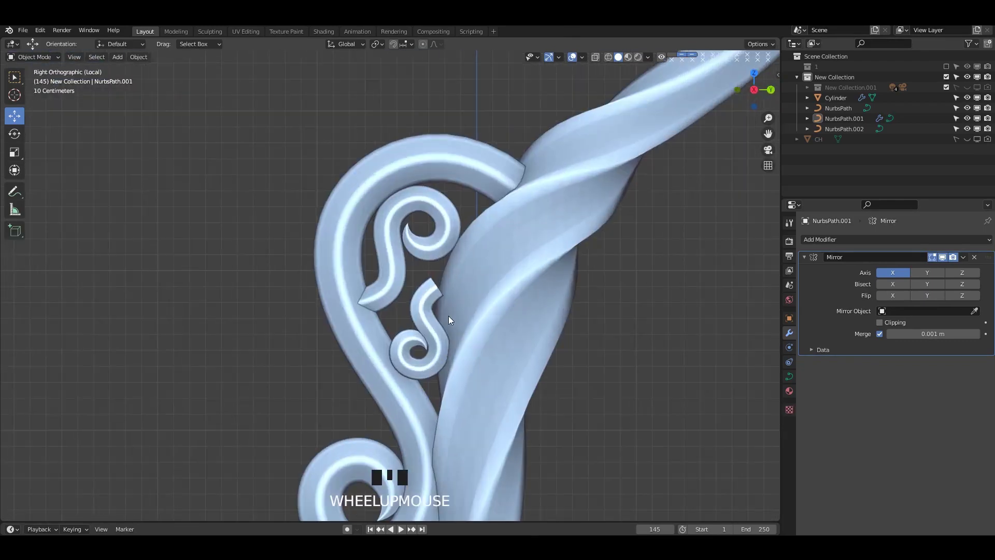
pyautogui.scroll(3, 474, 348)
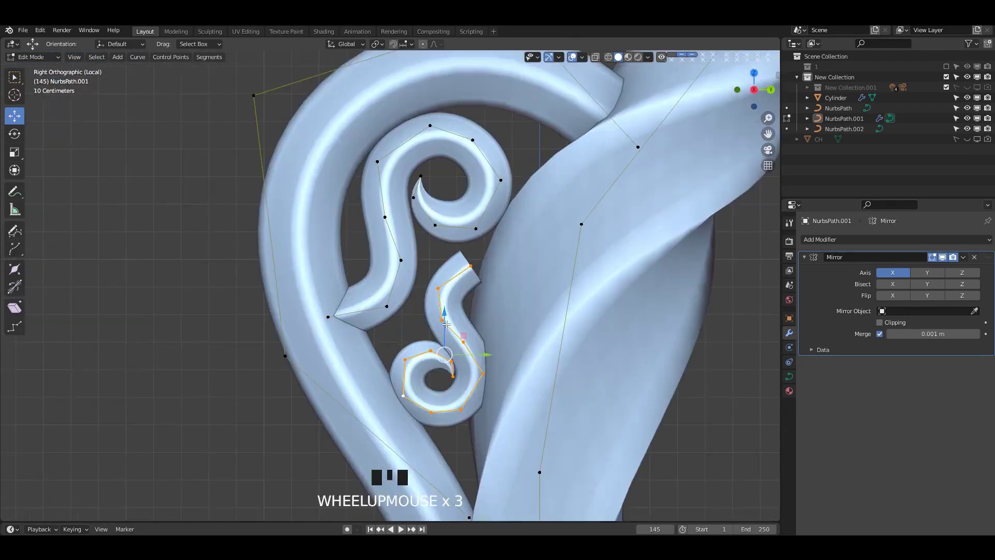
pyautogui.keyDown('shift'); pyautogui.moveTo(475, 349); pyautogui.dragTo(458, 279, button='middle'); pyautogui.keyUp('shift')
pyautogui.press('s')
pyautogui.click(533, 325)
pyautogui.hotkey('alt', 's')
pyautogui.click(437, 273)
pyautogui.moveTo(463, 287); pyautogui.dragTo(457, 289)
# Move the lower scroll's open end point over to the limb's surface.
pyautogui.press('Tab')
pyautogui.scroll(1, 425, 256)
pyautogui.keyDown('shift'); pyautogui.moveTo(426, 255); pyautogui.dragTo(434, 278, button='middle'); pyautogui.keyUp('shift')
pyautogui.press('Tab')
pyautogui.click(459, 223)
pyautogui.moveTo(458, 222); pyautogui.dragTo(494, 218)
# Reposition the two stem points below the lower scroll's open end to round its upper bend.
pyautogui.click(430, 241)
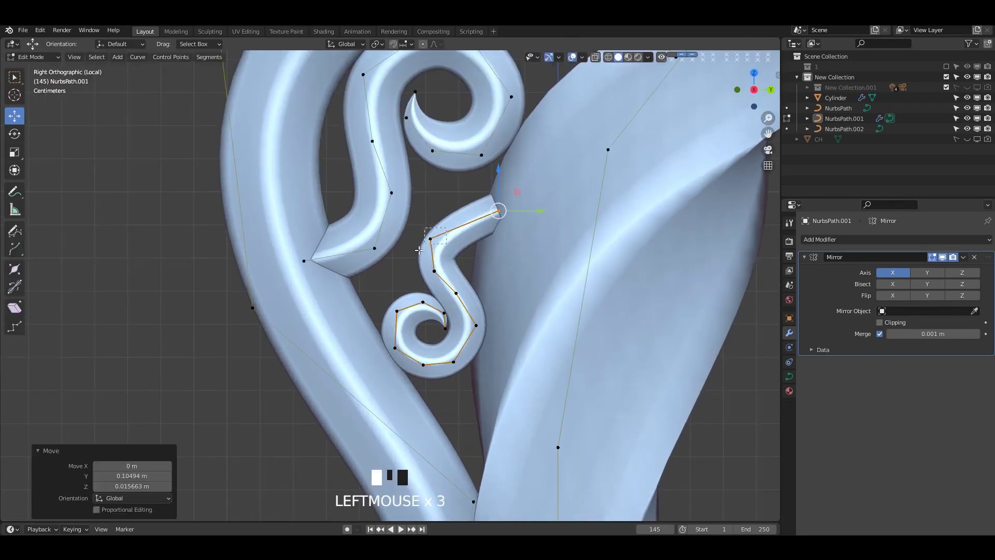
pyautogui.moveTo(430, 241); pyautogui.dragTo(447, 215)
pyautogui.click(429, 273)
pyautogui.moveTo(429, 273); pyautogui.dragTo(435, 266)
pyautogui.click(455, 218)
pyautogui.moveTo(455, 217)
pyautogui.mouseDown()
pyautogui.moveTo(505, 215)
pyautogui.moveTo(455, 218)
pyautogui.mouseUp()
# Extrude the lower scroll's end point into the limb and fine-tune its stem points and the curl's top point.
pyautogui.click(501, 214)
pyautogui.press('e')
pyautogui.click(532, 222)
pyautogui.click(457, 213)
pyautogui.click(442, 265)
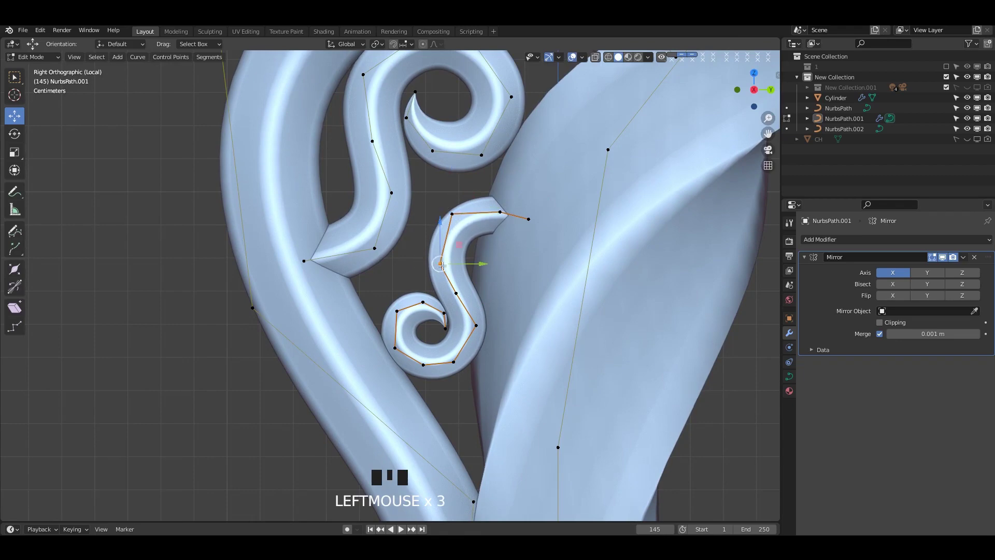
pyautogui.scroll(-2, 440, 257)
pyautogui.scroll(4, 420, 280)
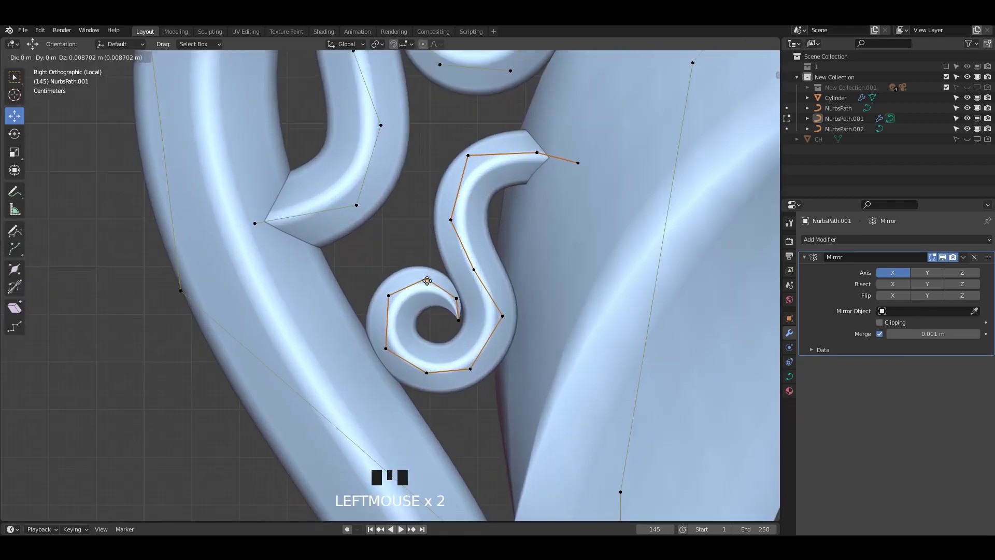
pyautogui.click(427, 280)
# Leave Edit Mode, check the two small scrolls on the whole bow, and save the file.
pyautogui.scroll(-3, 595, 324)
pyautogui.press('Tab')
pyautogui.scroll(-3, 642, 316)
pyautogui.hotkey('ctrl', 's')
pyautogui.scroll(-2, 643, 316)
pyautogui.keyDown('shift'); pyautogui.moveTo(518, 235); pyautogui.dragTo(438, 288, button='middle'); pyautogui.keyUp('shift')
pyautogui.scroll(5, 524, 294)
pyautogui.hotkey('ctrl', 's')
# Move both small scrolls out of the arch to the empty space beside the bow.
pyautogui.press('Tab')
pyautogui.scroll(-4, 442, 251)
pyautogui.scroll(1, 441, 251)
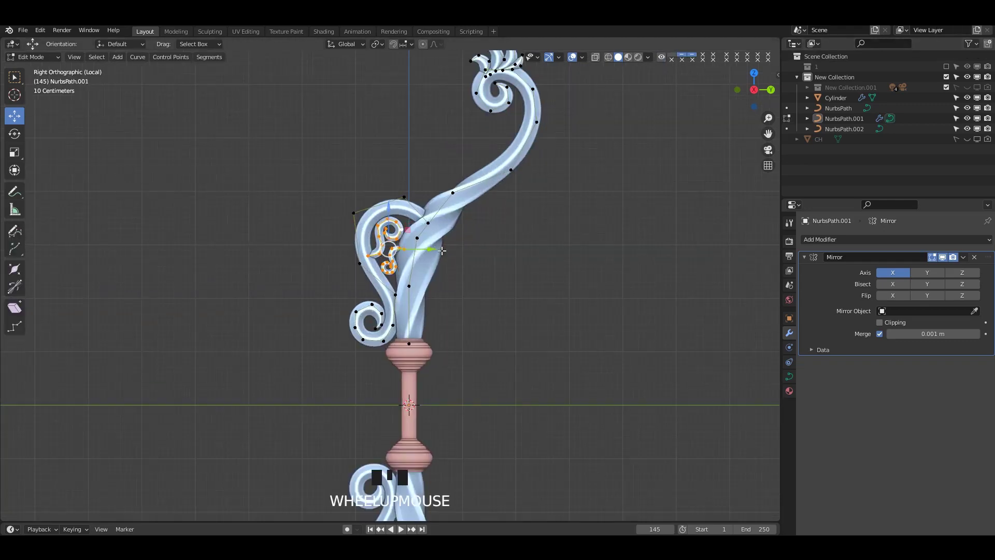
pyautogui.moveTo(434, 250); pyautogui.dragTo(748, 250)
pyautogui.click(467, 233)
# Nudge the arch's upper outer control point slightly toward the limb and down.
pyautogui.press('Tab')
pyautogui.scroll(5, 441, 223)
pyautogui.press('Tab')
pyautogui.keyDown('shift'); pyautogui.moveTo(394, 171); pyautogui.dragTo(406, 226, button='middle'); pyautogui.keyUp('shift')
pyautogui.click(310, 160)
pyautogui.moveTo(310, 160); pyautogui.dragTo(313, 161)
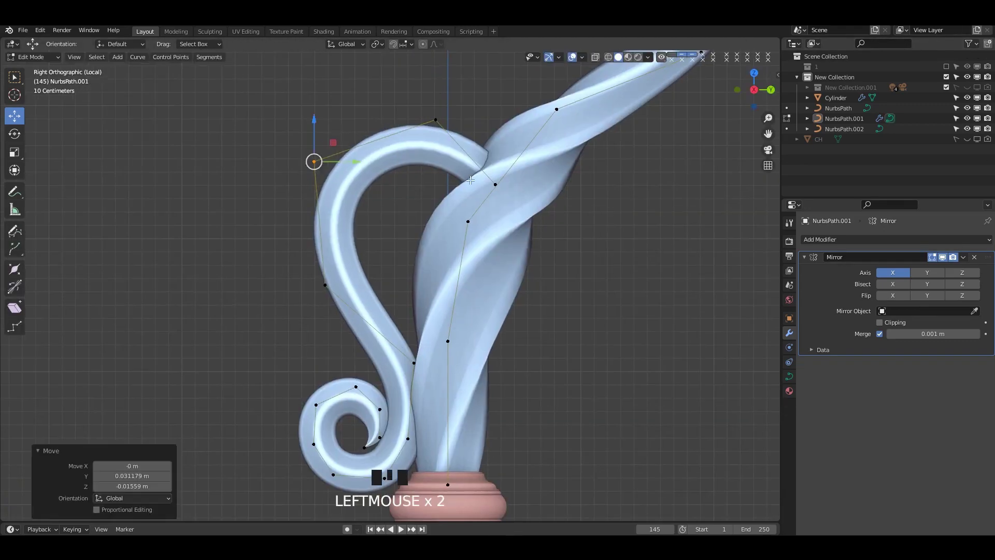
# Duplicate the arch's last two control points, move the copy inside the arch, and set its outer point's radius to 0 to form a spike.
pyautogui.click(436, 120)
pyautogui.keyDown('shift'); pyautogui.click(495, 184); pyautogui.keyUp('shift')
pyautogui.hotkey('shift', 'd')
pyautogui.rightClick(487, 174)
pyautogui.moveTo(465, 153); pyautogui.dragTo(416, 155)
pyautogui.click(398, 173)
pyautogui.hotkey('alt', 's')
pyautogui.press('0')
pyautogui.press('Return')
pyautogui.press('Tab')
pyautogui.press('Tab')
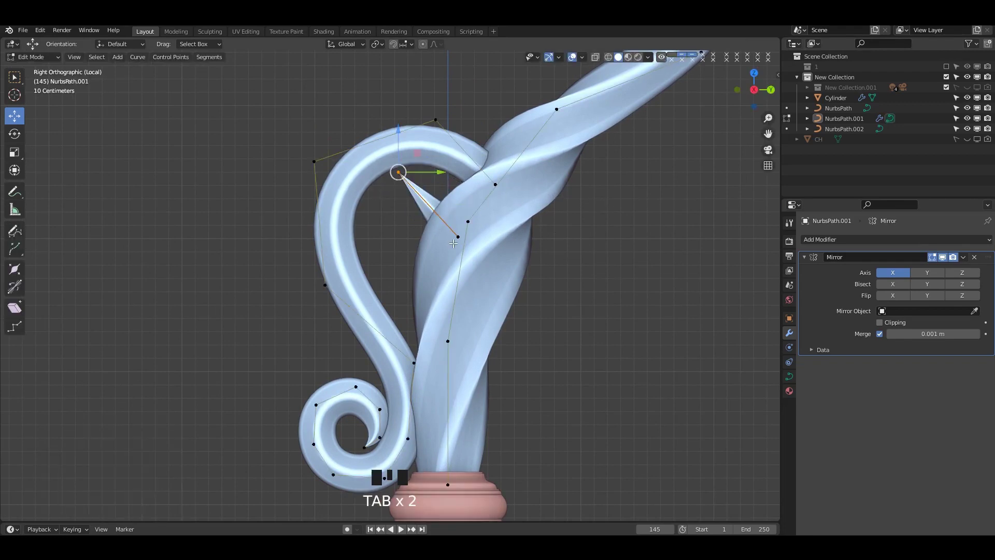
# Reposition the spike near the arch's upper junction with the limb, adjust its tip, and rotate it -14.4°.
pyautogui.moveTo(435, 209); pyautogui.dragTo(441, 187)
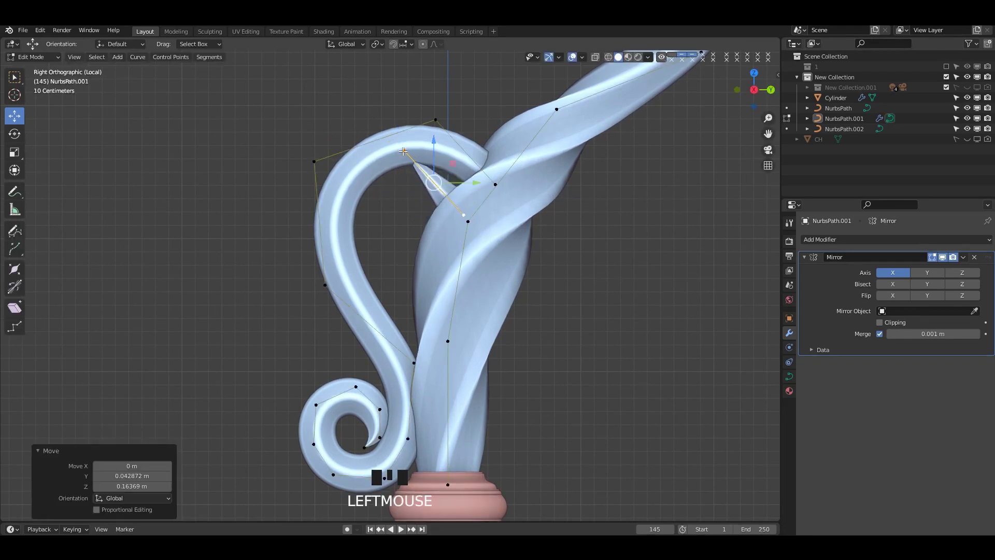
pyautogui.click(407, 152)
pyautogui.moveTo(410, 154); pyautogui.dragTo(423, 174)
pyautogui.keyDown('shift'); pyautogui.click(464, 215); pyautogui.keyUp('shift')
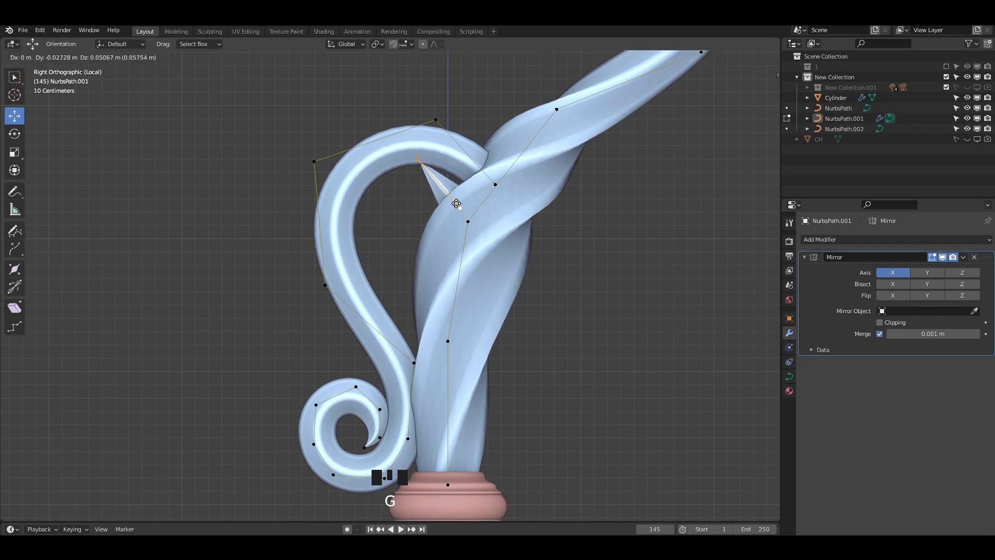
pyautogui.click(456, 203)
pyautogui.press('r')
pyautogui.click(575, 183)
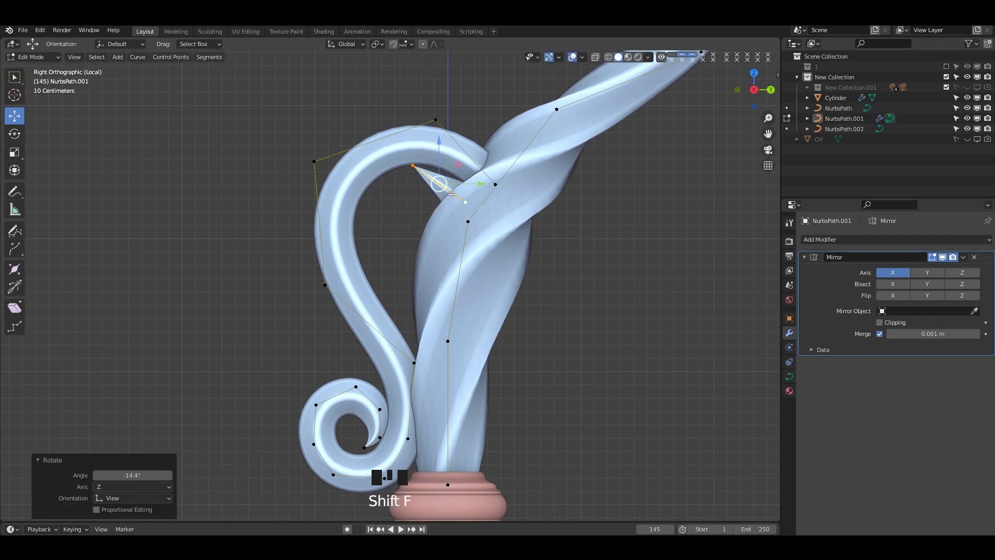
# Duplicate the spike twice down the limb's inner edge and fit the third spike against the limb.
pyautogui.click(430, 207)
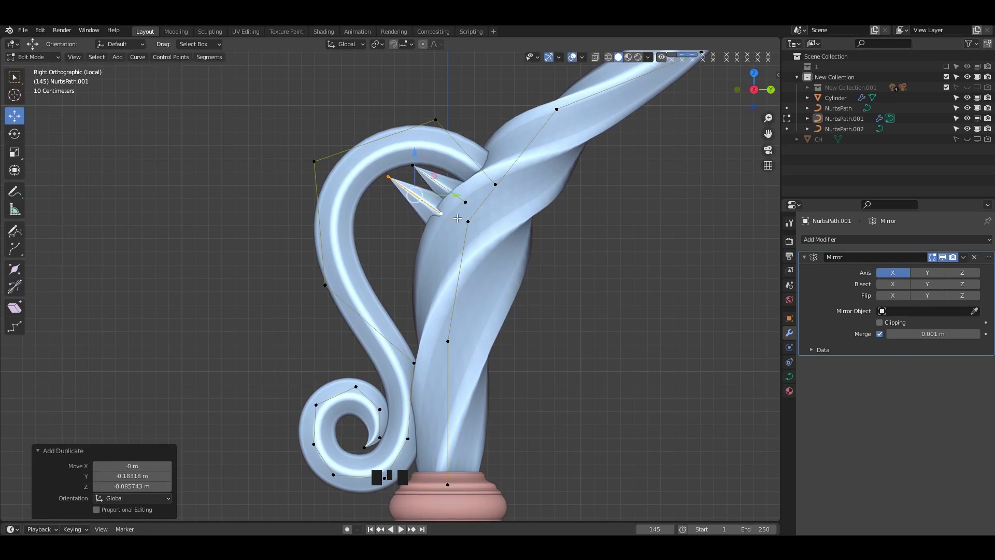
pyautogui.click(593, 248)
pyautogui.click(415, 209)
pyautogui.hotkey('shift', 'd')
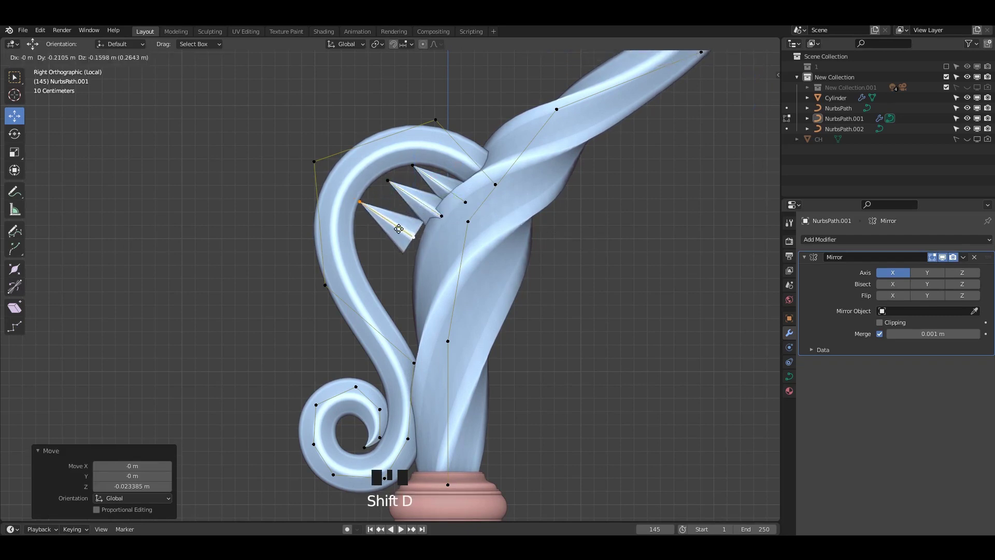
pyautogui.click(550, 237)
pyautogui.moveTo(374, 209); pyautogui.dragTo(363, 204)
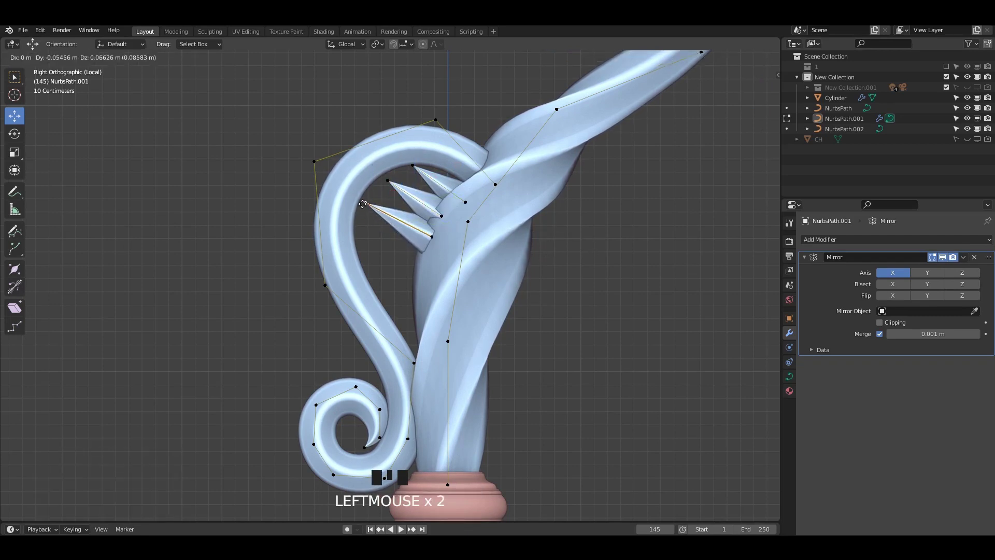
pyautogui.hotkey('ctrl', 'z')
pyautogui.click(432, 236)
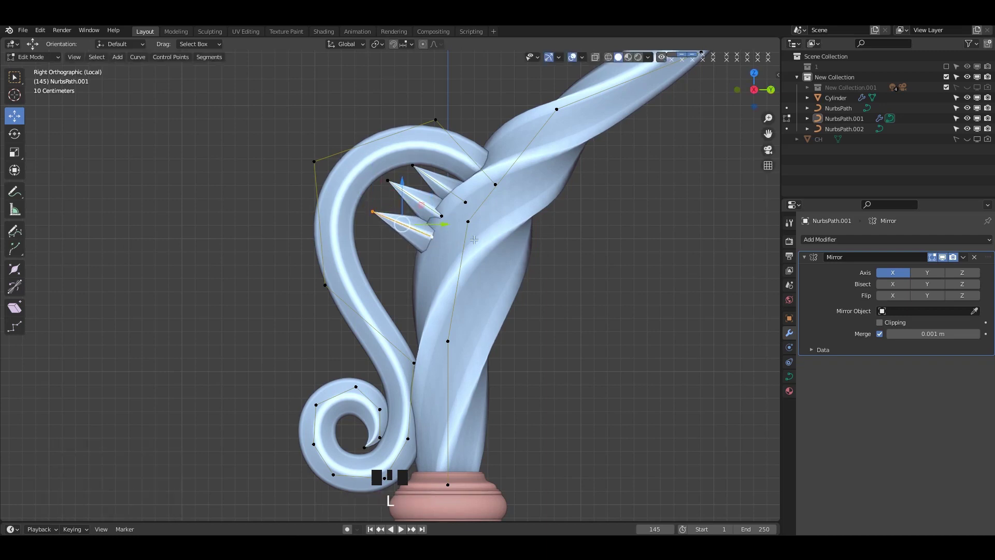
pyautogui.click(563, 244)
# Duplicate the third spike below itself and rotate the copy to point more horizontally.
pyautogui.hotkey('shift', 'd')
pyautogui.click(420, 268)
pyautogui.press('r')
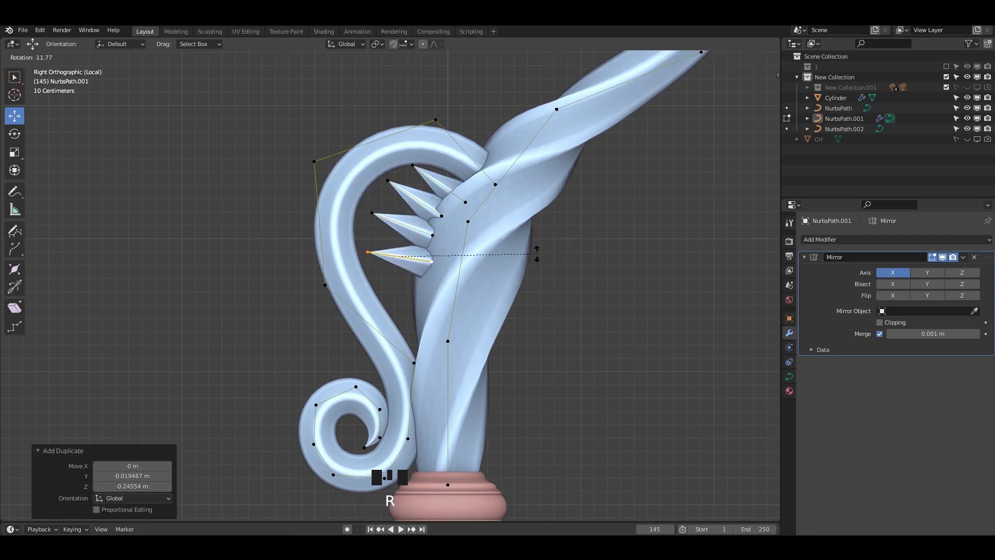
pyautogui.click(413, 261)
# Duplicate the fourth spike downward, scale the copy to 0.726, and position it against the limb.
pyautogui.hotkey('shift', 'd')
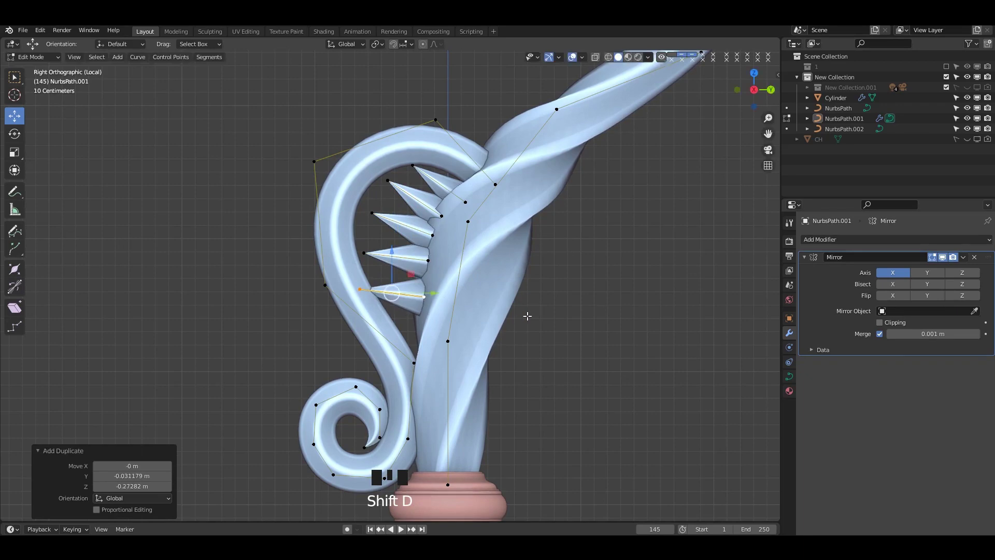
pyautogui.click(572, 295)
pyautogui.press('s')
pyautogui.click(522, 299)
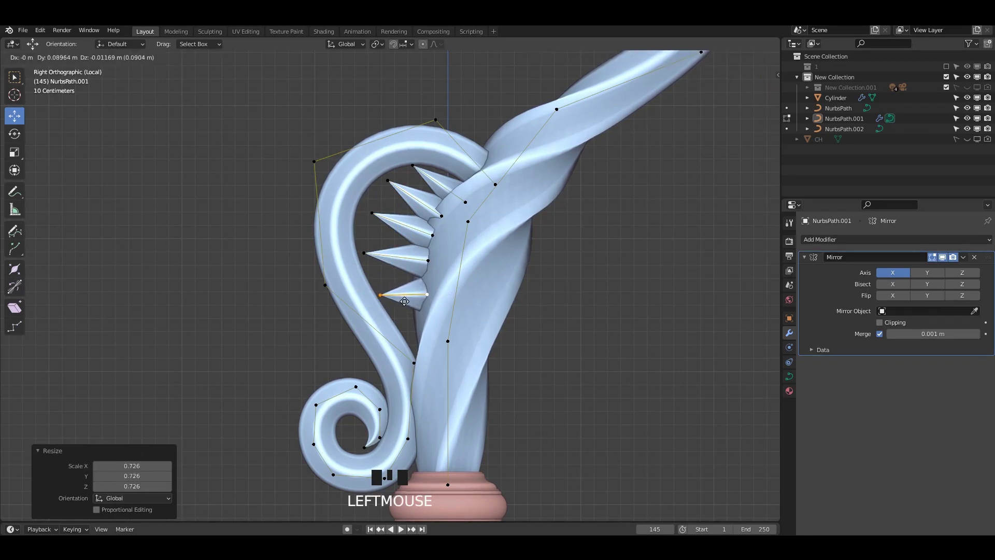
pyautogui.scroll(-7, 556, 281)
pyautogui.scroll(12, 425, 268)
pyautogui.keyDown('shift'); pyautogui.moveTo(426, 268); pyautogui.dragTo(414, 302, button='middle'); pyautogui.keyUp('shift')
pyautogui.scroll(2, 415, 280)
pyautogui.scroll(-1, 423, 308)
pyautogui.moveTo(410, 299); pyautogui.dragTo(377, 282)
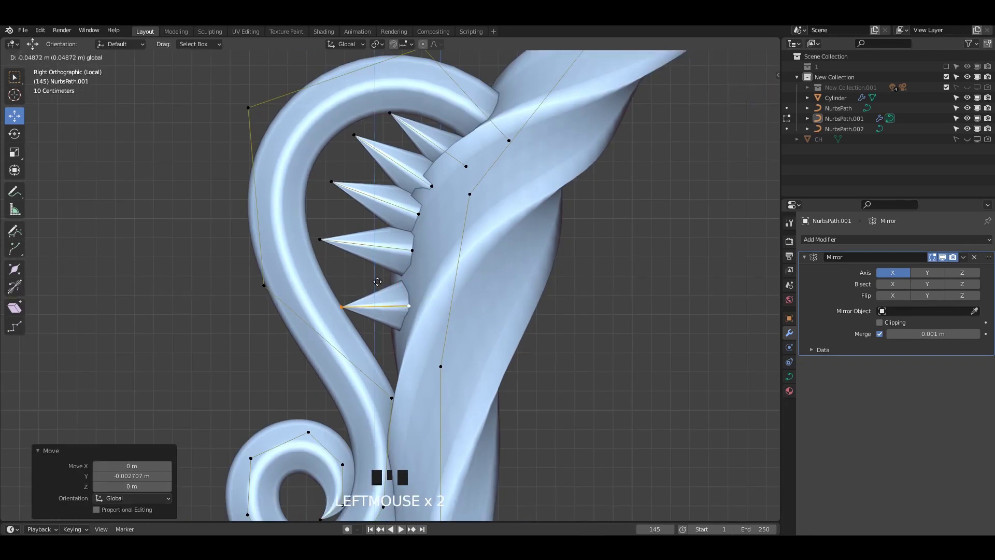
# Move the fourth spike down about 0.05 m to even out the spacing.
pyautogui.click(408, 251)
pyautogui.press('l')
pyautogui.moveTo(366, 206); pyautogui.dragTo(366, 216)
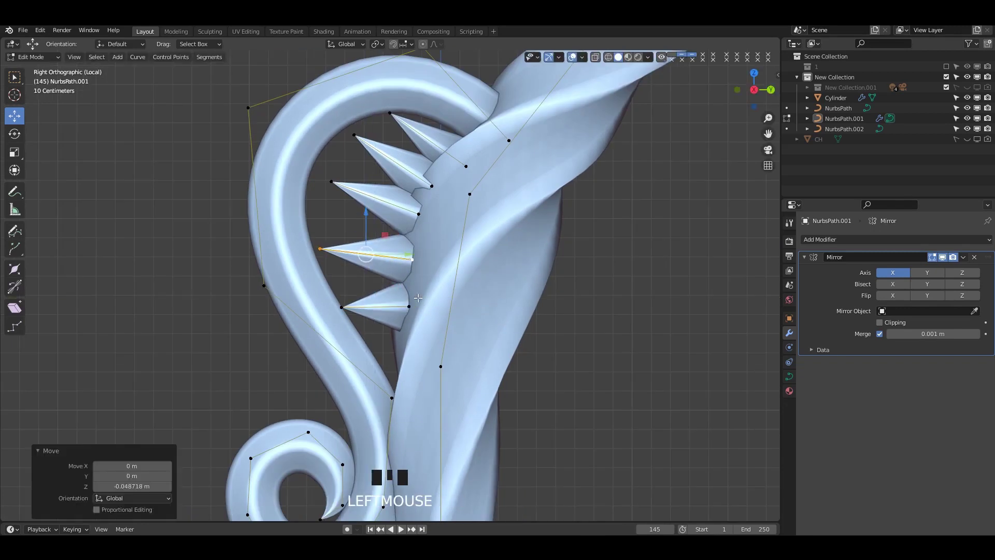
# Shift the spikes' base points slightly deeper into the limb.
pyautogui.click(409, 306)
pyautogui.keyDown('shift'); pyautogui.click(413, 260); pyautogui.keyUp('shift')
pyautogui.moveTo(434, 230); pyautogui.dragTo(460, 227)
pyautogui.hotkey('ctrl', 'z')
pyautogui.moveTo(437, 196); pyautogui.dragTo(438, 230)
pyautogui.hotkey('ctrl', 'z')
# Reposition the tips of the third, fourth and fifth spikes, stretching the third one out toward the arch.
pyautogui.click(337, 188)
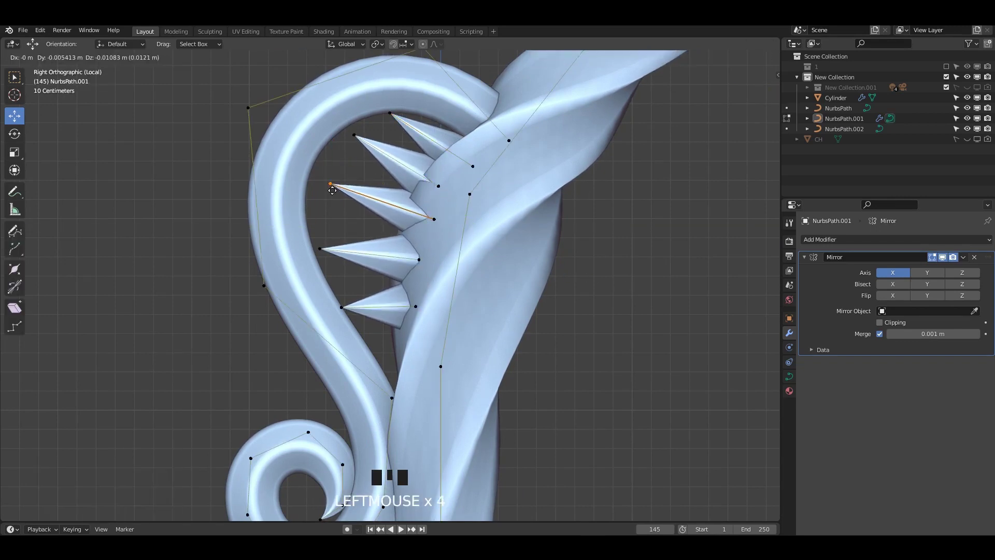
pyautogui.moveTo(332, 191); pyautogui.dragTo(330, 194)
pyautogui.moveTo(315, 238); pyautogui.dragTo(344, 278)
pyautogui.moveTo(325, 256); pyautogui.dragTo(324, 253)
pyautogui.moveTo(333, 297); pyautogui.dragTo(358, 328)
pyautogui.moveTo(350, 317); pyautogui.dragTo(353, 314)
pyautogui.click(324, 251)
pyautogui.moveTo(325, 252); pyautogui.dragTo(330, 258)
pyautogui.moveTo(321, 173); pyautogui.dragTo(346, 211)
pyautogui.moveTo(335, 194); pyautogui.dragTo(321, 186)
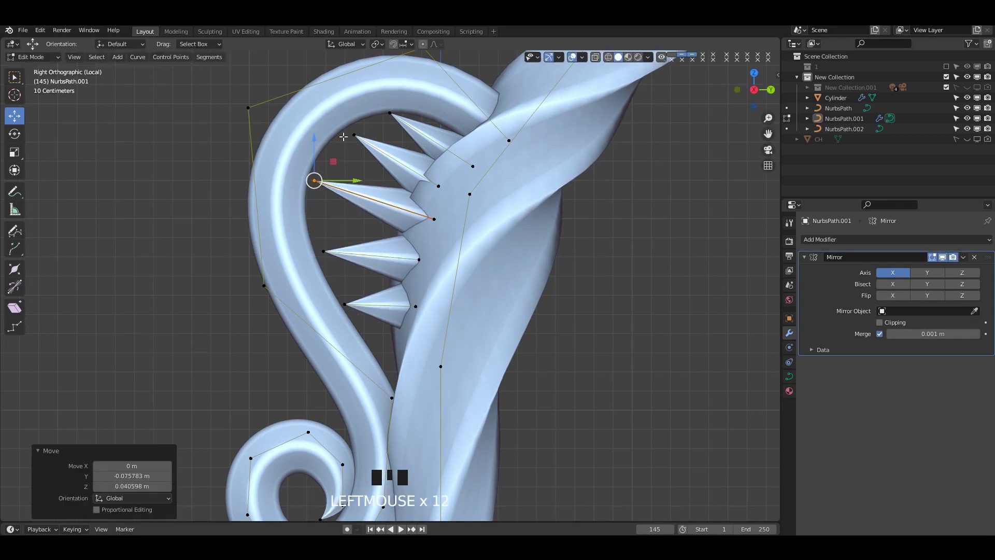
# Reposition the tips of the two upper spikes and select base points along the spike row.
pyautogui.moveTo(369, 124); pyautogui.dragTo(345, 155)
pyautogui.moveTo(354, 136); pyautogui.dragTo(348, 132)
pyautogui.moveTo(402, 102); pyautogui.dragTo(376, 129)
pyautogui.moveTo(390, 114); pyautogui.dragTo(405, 118)
pyautogui.moveTo(475, 162); pyautogui.dragTo(453, 185)
pyautogui.keyDown('shift'); pyautogui.click(439, 185); pyautogui.keyUp('shift')
pyautogui.keyDown('shift'); pyautogui.click(419, 259); pyautogui.keyUp('shift')
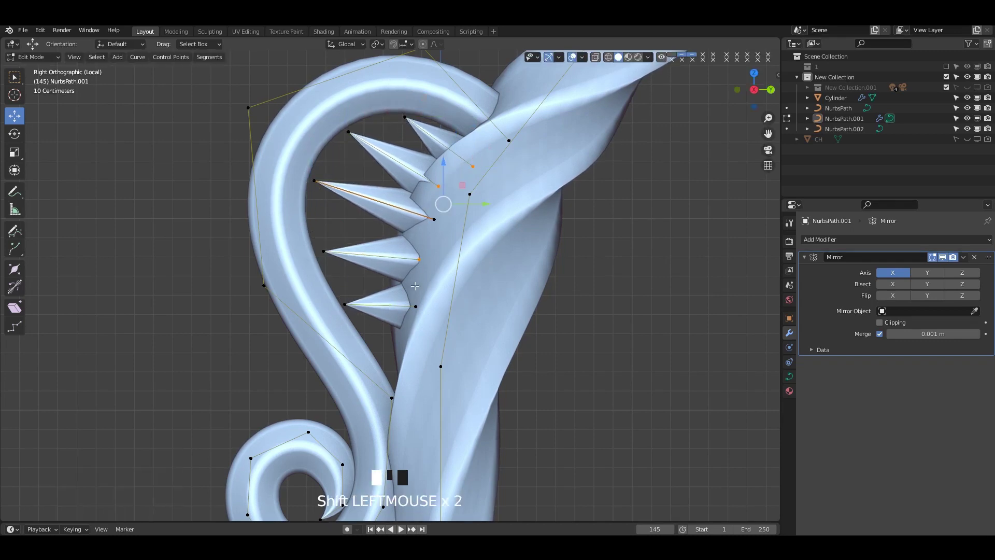
# Inspect the row of spikes from the side and the front and on the whole bow.
pyautogui.click(528, 330)
pyautogui.press('Tab')
pyautogui.press('Tab')
pyautogui.scroll(3, 541, 252)
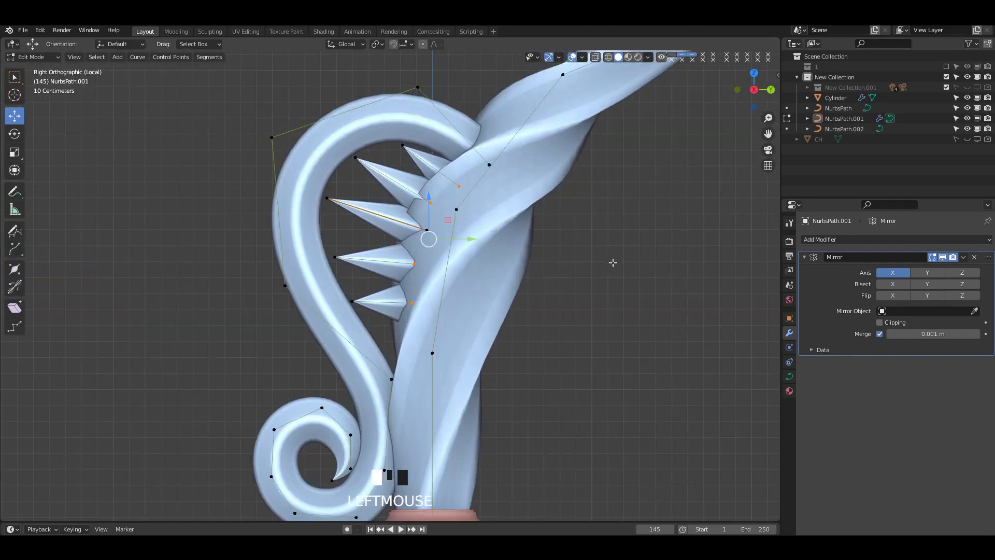
pyautogui.keyDown('alt'); pyautogui.moveTo(596, 234); pyautogui.dragTo(435, 251, button='middle'); pyautogui.keyUp('alt')
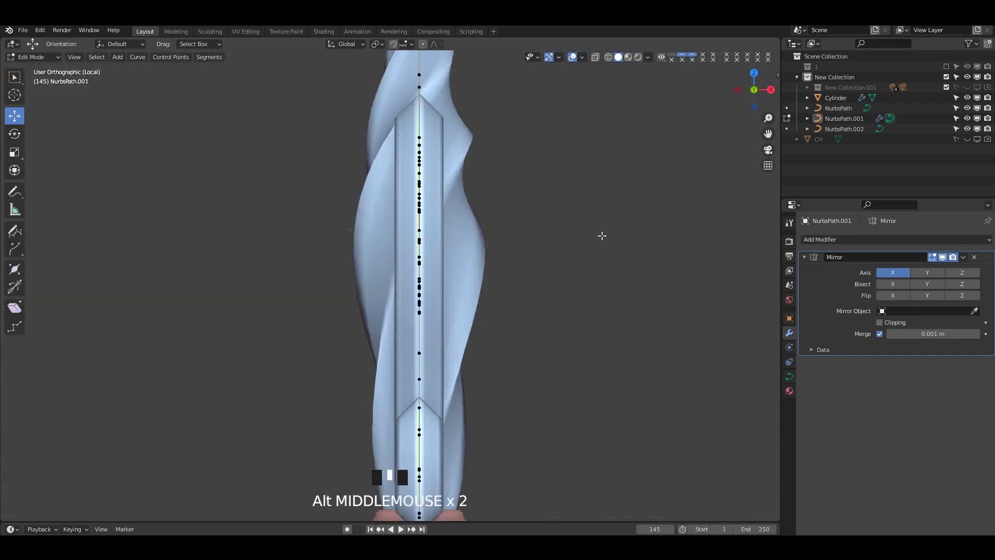
pyautogui.scroll(-3, 604, 235)
pyautogui.scroll(-3, 463, 253)
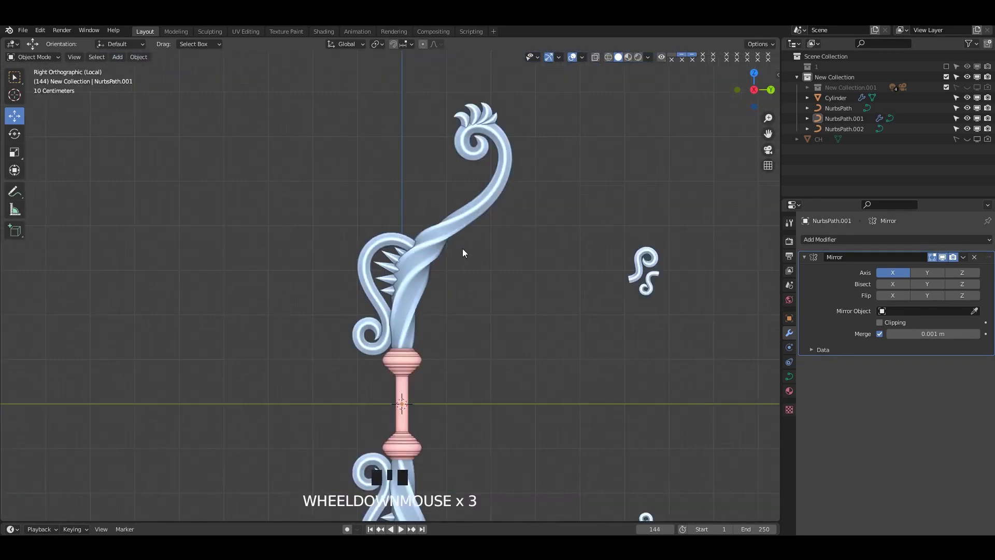
pyautogui.scroll(-3, 466, 259)
pyautogui.scroll(7, 463, 229)
# Shorten the second spike by moving its tip about 0.09 m toward the limb.
pyautogui.press('Tab')
pyautogui.scroll(2, 410, 239)
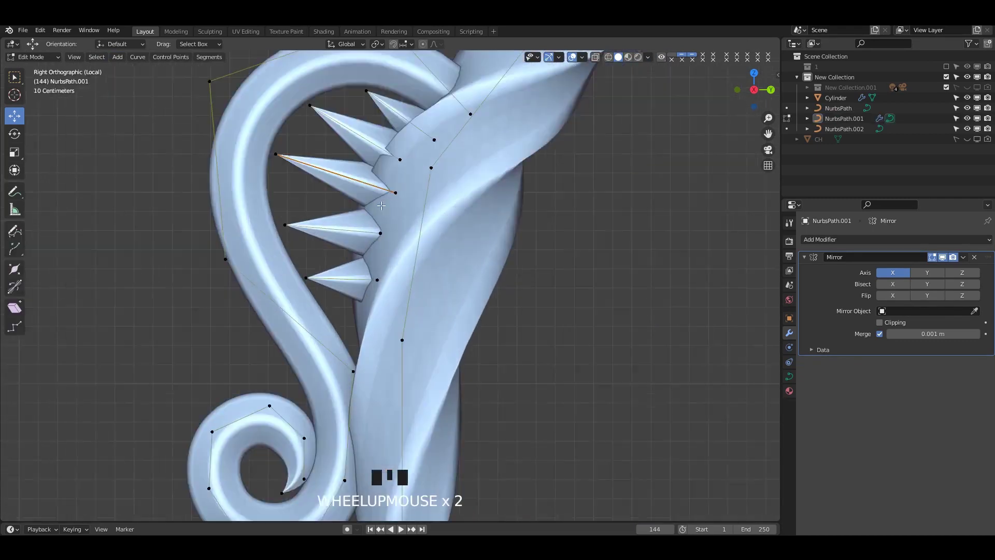
pyautogui.keyDown('shift'); pyautogui.moveTo(381, 206); pyautogui.dragTo(397, 278, button='middle'); pyautogui.keyUp('shift')
pyautogui.click(416, 232)
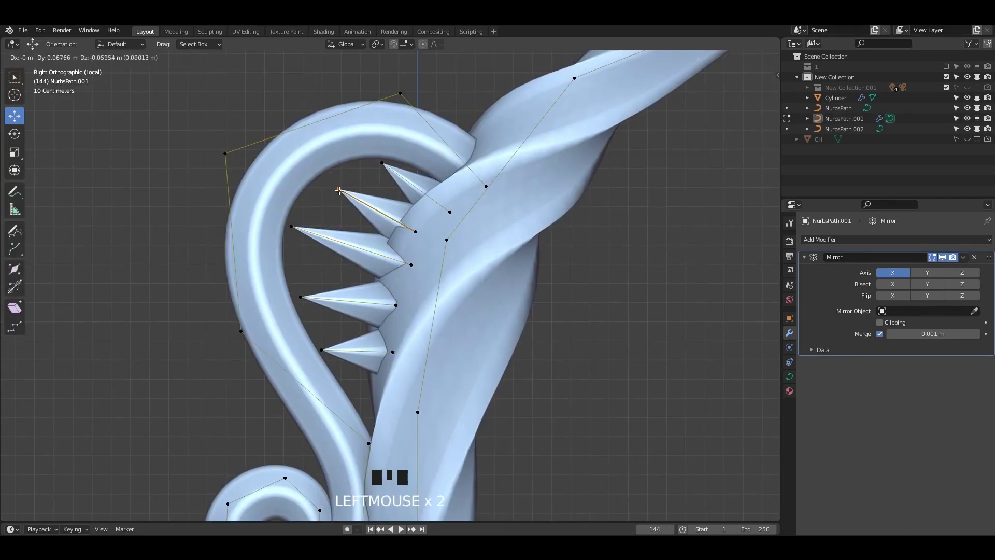
pyautogui.moveTo(338, 191); pyautogui.dragTo(338, 190)
# Move the larger small scroll from beside the bow onto the limb just above the arch.
pyautogui.scroll(-6, 460, 291)
pyautogui.scroll(-3, 431, 263)
pyautogui.scroll(2, 434, 254)
pyautogui.press('Tab')
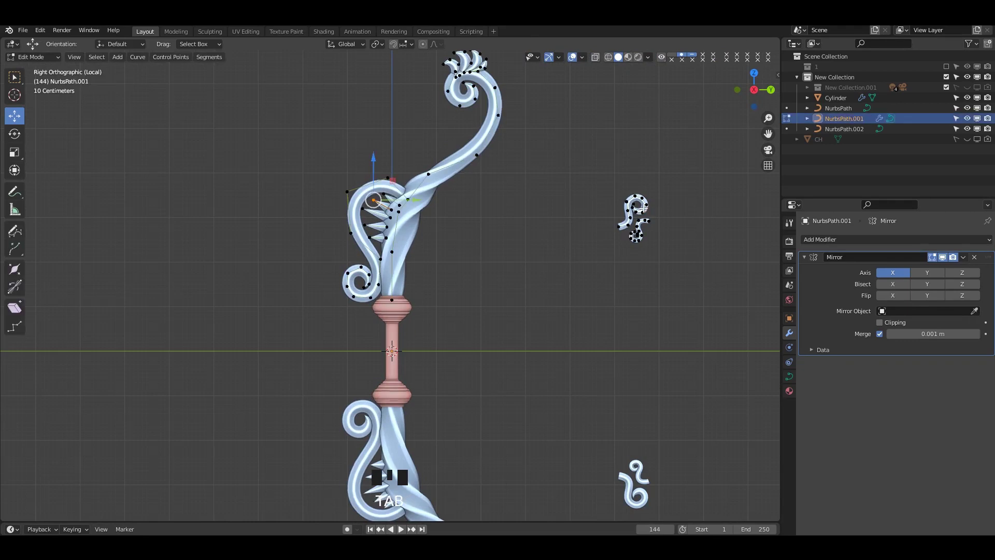
pyautogui.click(644, 205)
pyautogui.moveTo(638, 217); pyautogui.dragTo(406, 166)
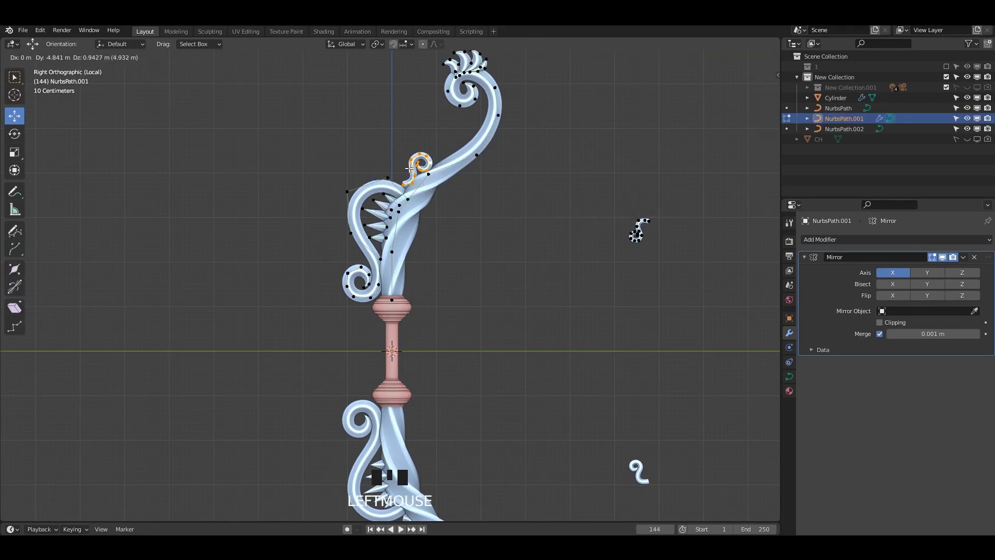
# Rotate the larger scroll -134° and place its curl on top of the arch with its stem toward the limb.
pyautogui.scroll(-2, 410, 167)
pyautogui.keyDown('shift'); pyautogui.moveTo(466, 217); pyautogui.dragTo(520, 207, button='middle'); pyautogui.keyUp('shift')
pyautogui.scroll(2, 421, 253)
pyautogui.scroll(2, 410, 239)
pyautogui.moveTo(394, 236); pyautogui.dragTo(364, 236)
pyautogui.press('r')
pyautogui.click(380, 176)
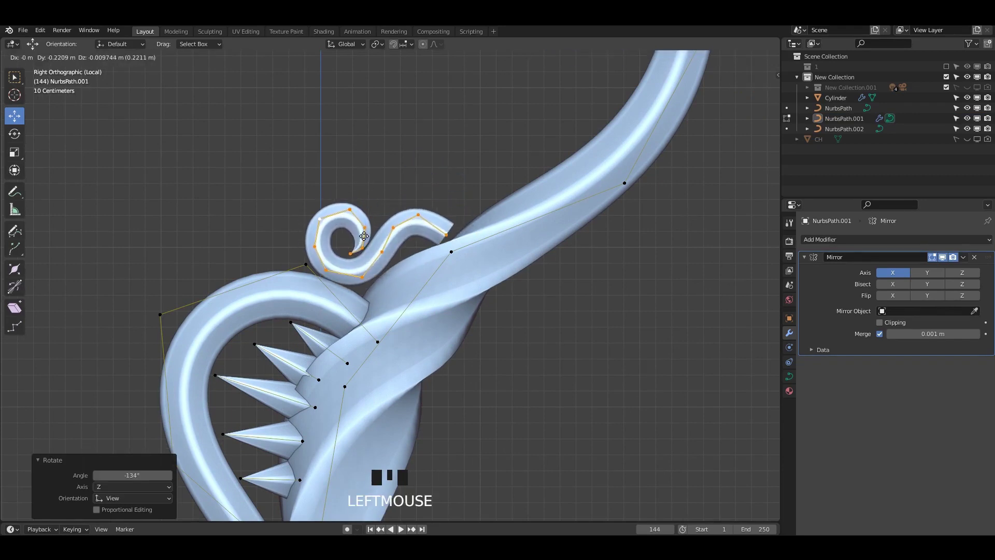
# Reposition the stem point near the larger scroll's open end, undoing the constrained move in between.
pyautogui.scroll(2, 367, 240)
pyautogui.click(436, 191)
pyautogui.moveTo(436, 191); pyautogui.dragTo(448, 194)
pyautogui.moveTo(489, 193); pyautogui.dragTo(459, 235)
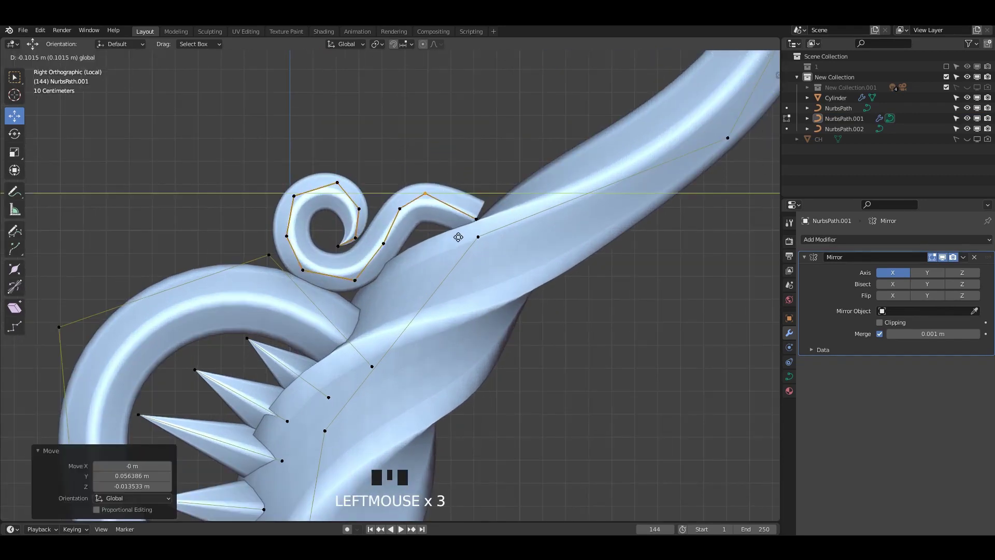
pyautogui.hotkey('ctrl', 'z')
pyautogui.moveTo(520, 190); pyautogui.dragTo(486, 207)
# Extrude the larger scroll's end point into the limb and adjust the bend of its stem.
pyautogui.click(476, 218)
pyautogui.press('e')
pyautogui.click(517, 227)
pyautogui.click(449, 194)
pyautogui.moveTo(449, 153); pyautogui.dragTo(449, 153)
# Try placing the smaller scroll on the upper part of the limb.
pyautogui.press('Tab')
pyautogui.scroll(-8, 673, 353)
pyautogui.keyDown('shift'); pyautogui.moveTo(578, 306); pyautogui.dragTo(546, 293, button='middle'); pyautogui.keyUp('shift')
pyautogui.press('Tab')
pyautogui.click(632, 335)
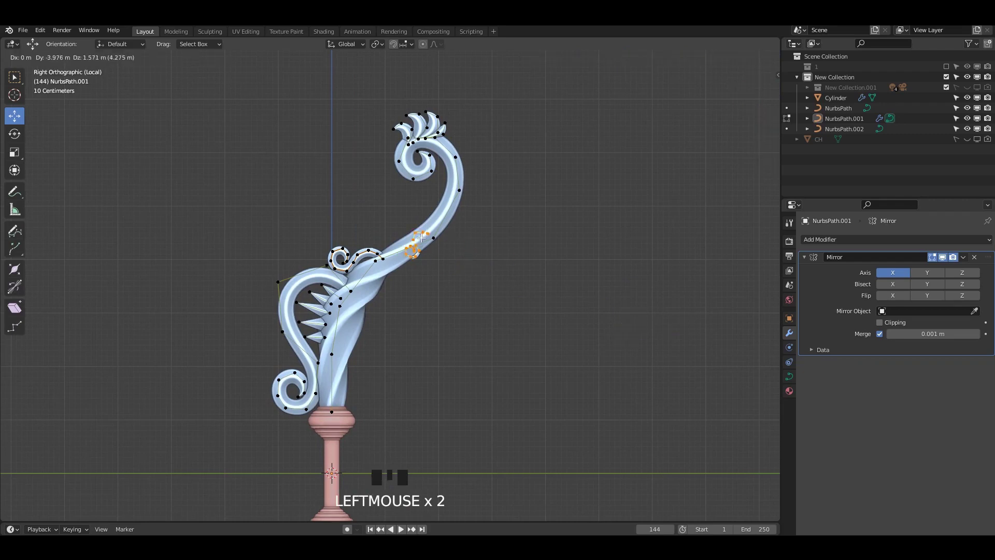
pyautogui.moveTo(421, 238); pyautogui.dragTo(428, 237)
# Examine the placement of both scrolls on the mirrored lower limb and the upper limb.
pyautogui.scroll(-2, 440, 304)
pyautogui.keyDown('shift'); pyautogui.moveTo(440, 304); pyautogui.dragTo(455, 219, button='middle'); pyautogui.keyUp('shift')
pyautogui.scroll(-1, 455, 219)
pyautogui.press('Tab')
pyautogui.scroll(4, 457, 312)
pyautogui.press('Tab')
pyautogui.scroll(2, 420, 313)
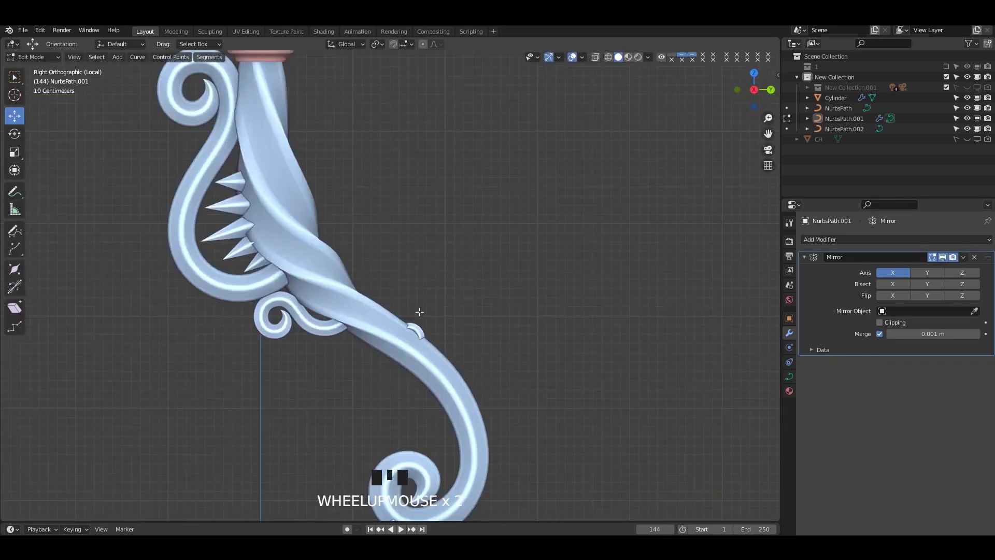
pyautogui.scroll(-3, 420, 311)
pyautogui.keyDown('shift'); pyautogui.moveTo(419, 312); pyautogui.dragTo(382, 395, button='middle'); pyautogui.keyUp('shift')
pyautogui.scroll(4, 397, 278)
# Try the smaller scroll above the limb beside the larger one, rotated 59.9°.
pyautogui.moveTo(305, 252); pyautogui.dragTo(306, 252)
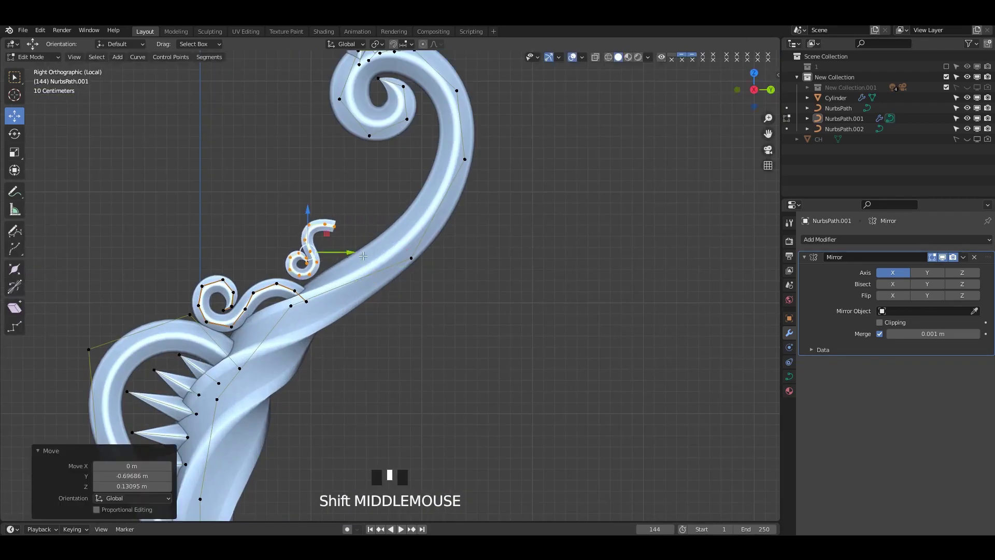
pyautogui.keyDown('shift'); pyautogui.moveTo(305, 252); pyautogui.dragTo(398, 250, button='middle'); pyautogui.keyUp('shift')
pyautogui.scroll(1, 398, 250)
pyautogui.press('r')
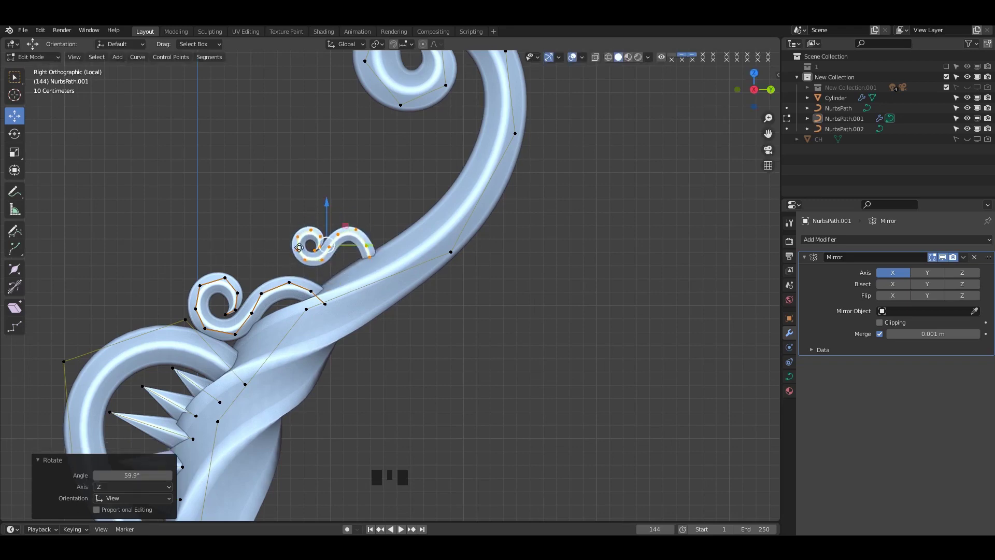
pyautogui.click(371, 282)
# Try the smaller scroll beneath the limb tip's curl and in the open space above the arch.
pyautogui.scroll(-4, 371, 282)
pyautogui.scroll(3, 347, 266)
pyautogui.keyDown('shift'); pyautogui.scroll(1, 347, 266); pyautogui.keyUp('shift')
pyautogui.moveTo(347, 267); pyautogui.dragTo(445, 152)
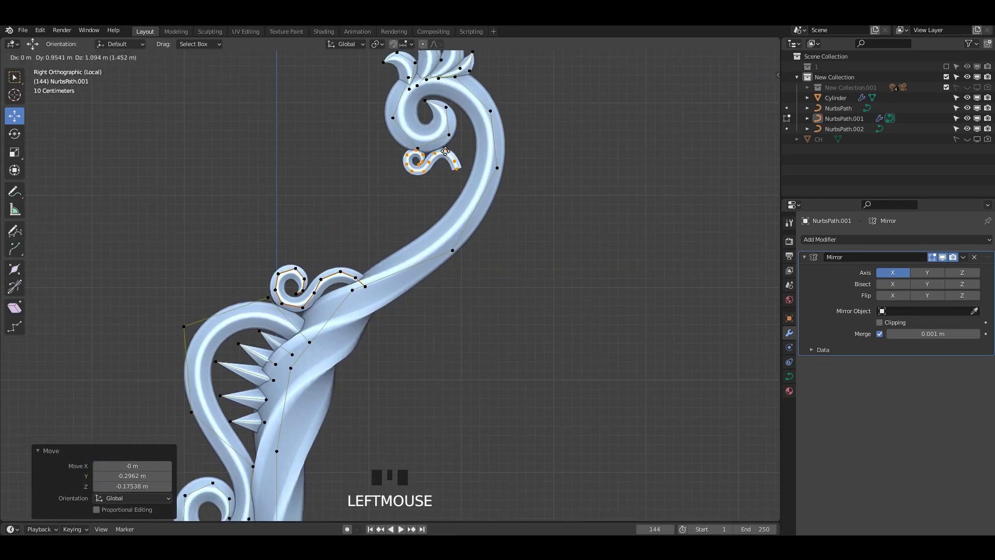
pyautogui.moveTo(388, 110); pyautogui.dragTo(363, 175)
# Leave Edit Mode and review the scrolls and spikes along the upper limb.
pyautogui.keyDown('shift'); pyautogui.moveTo(307, 251); pyautogui.dragTo(376, 171, button='middle'); pyautogui.keyUp('shift')
pyautogui.press('Tab')
pyautogui.scroll(-3, 342, 179)
pyautogui.scroll(4, 404, 200)
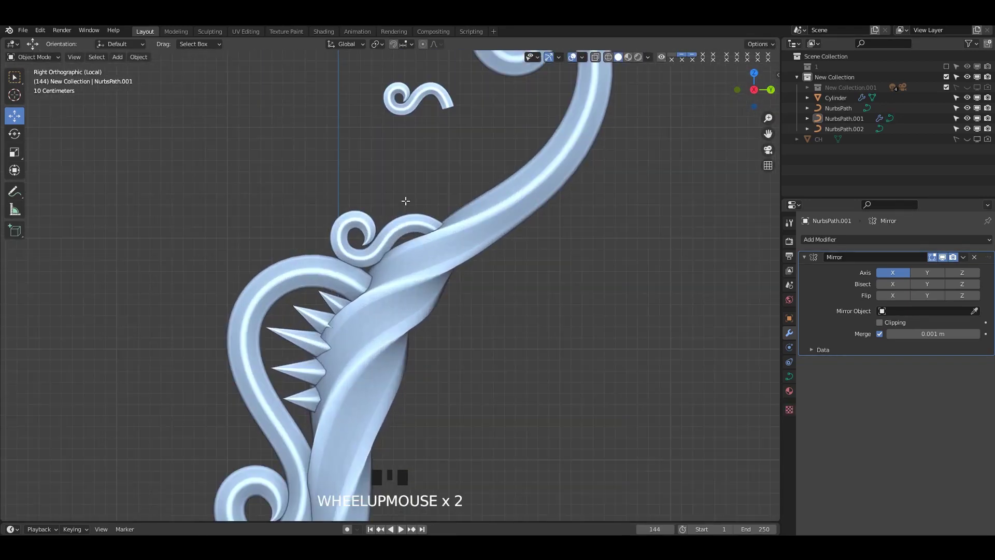
pyautogui.scroll(-3, 419, 110)
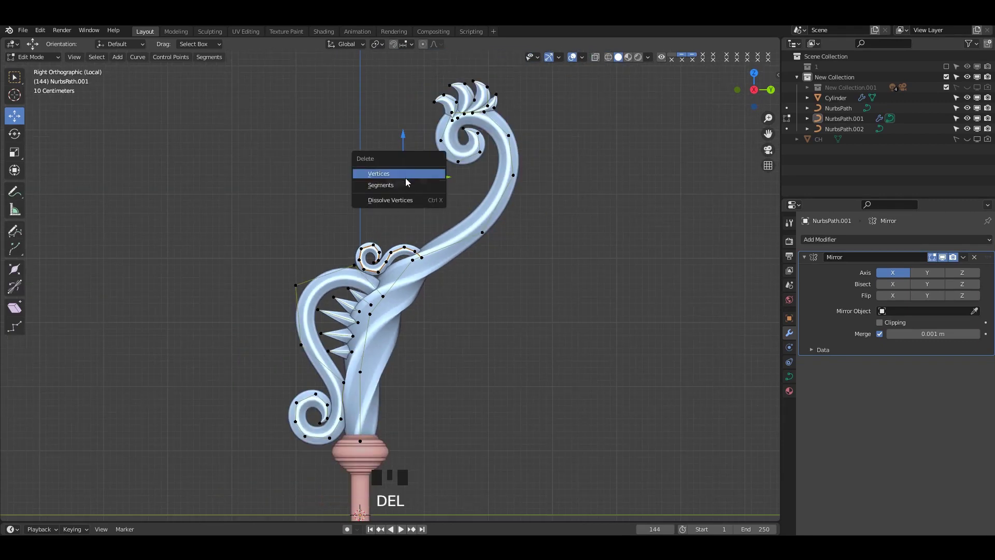
# Delete the vertices of the extra smaller scroll floating above the arch.
pyautogui.click(406, 178)
pyautogui.scroll(3, 421, 226)
pyautogui.press('Tab')
pyautogui.scroll(2, 421, 226)
pyautogui.keyDown('shift'); pyautogui.moveTo(421, 226); pyautogui.dragTo(417, 244, button='middle'); pyautogui.keyUp('shift')
pyautogui.press('Tab')
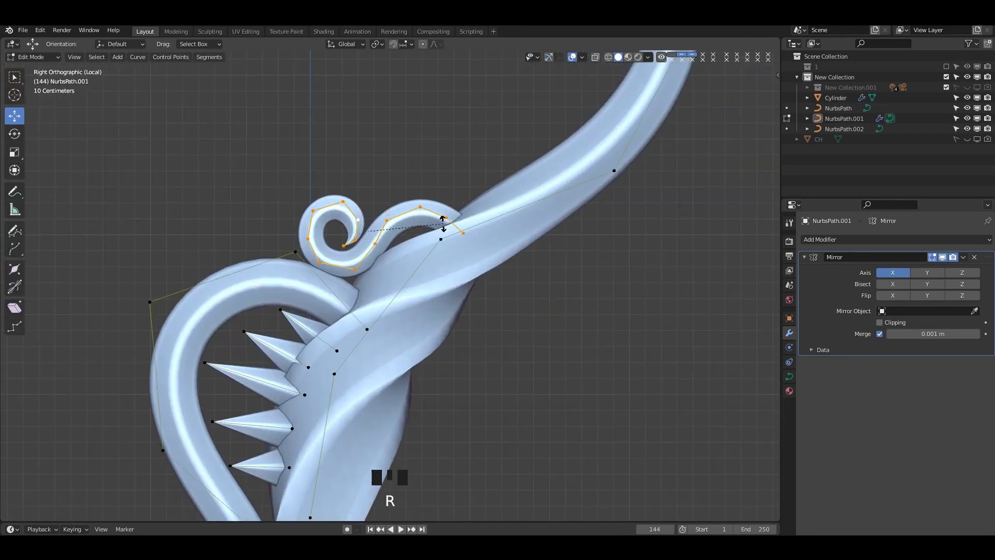
# Move and rotate the remaining scroll so its tail rests on the arch's end and its curl sits against the limb.
pyautogui.click(349, 247)
pyautogui.moveTo(368, 235); pyautogui.dragTo(393, 227)
pyautogui.press('r')
pyautogui.click(495, 231)
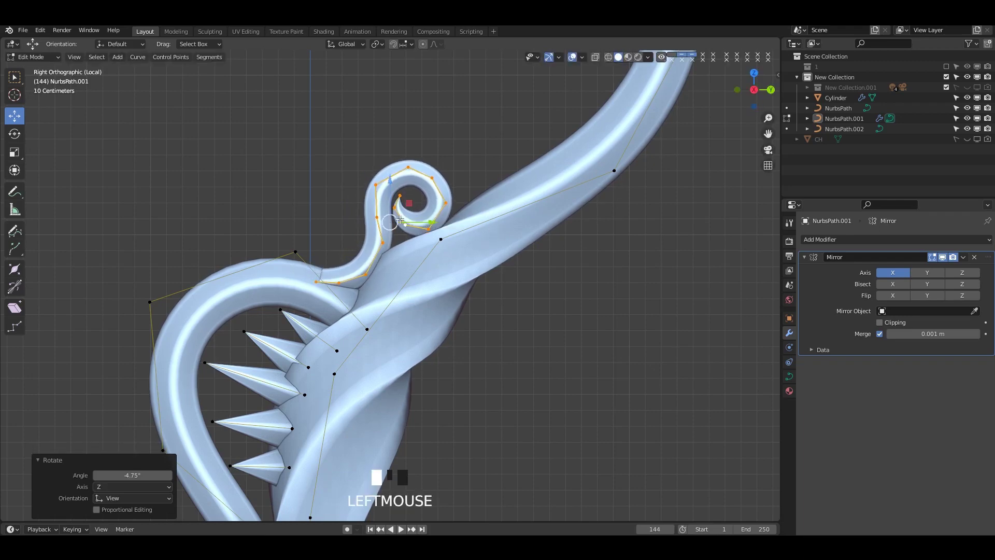
pyautogui.press('Tab')
pyautogui.scroll(-5, 662, 315)
pyautogui.keyDown('shift'); pyautogui.moveTo(662, 316); pyautogui.dragTo(409, 147, button='middle'); pyautogui.keyUp('shift')
pyautogui.scroll(3, 346, 204)
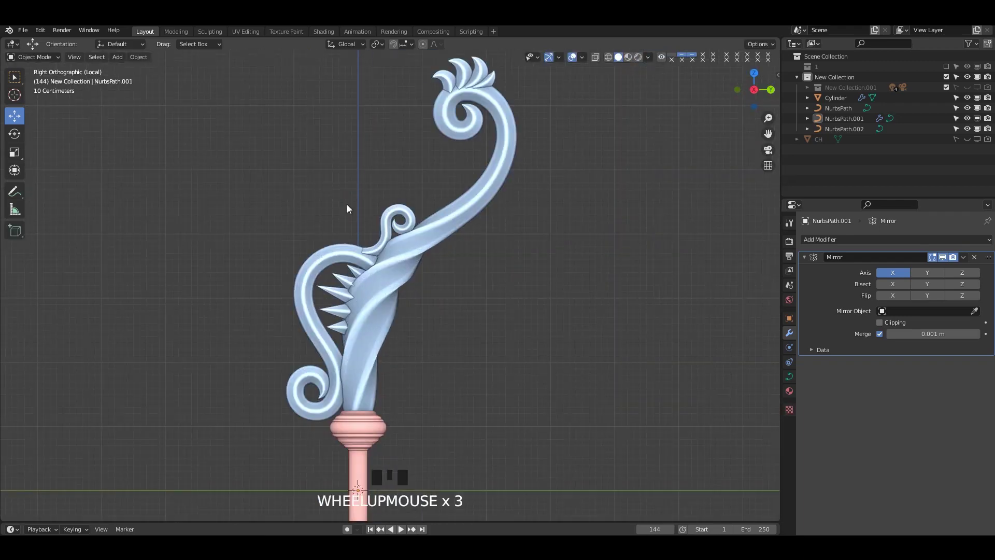
# Add a circle curve near the scroll, scale it to 0.348 and rotate it upright in line with the bow.
pyautogui.press('Tab')
pyautogui.hotkey('shift', 'a')
pyautogui.click(258, 179)
pyautogui.scroll(-4, 426, 324)
pyautogui.moveTo(392, 365); pyautogui.dragTo(391, 247)
pyautogui.scroll(4, 399, 309)
pyautogui.scroll(2, 398, 309)
pyautogui.press('s')
pyautogui.press('KP_1')
pyautogui.write('r')
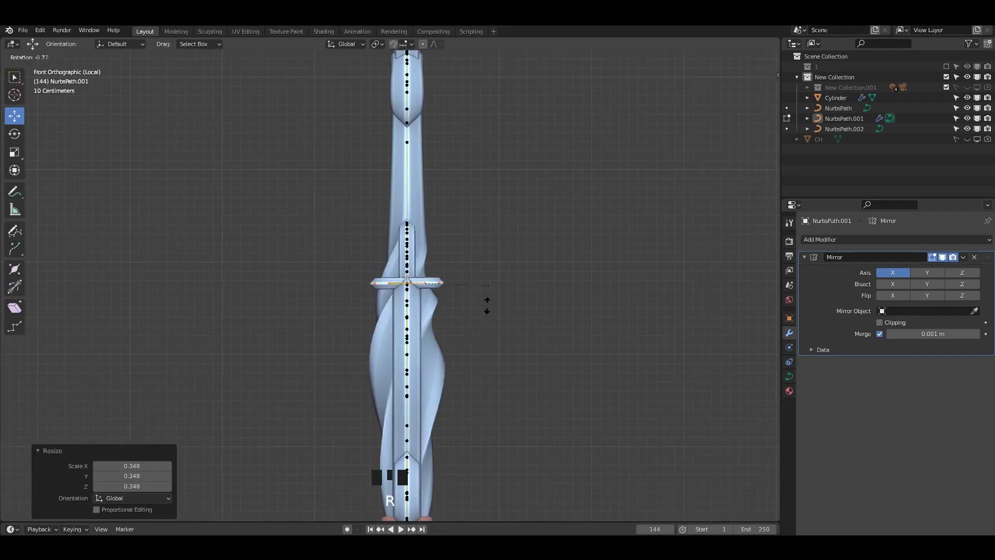
pyautogui.write('0')
pyautogui.press('Return')
pyautogui.press('KP_3')
# Scale the circle to 0.569 and place it above the arch beside the small scroll.
pyautogui.keyDown('shift'); pyautogui.moveTo(520, 310); pyautogui.dragTo(596, 395, button='middle'); pyautogui.keyUp('shift')
pyautogui.scroll(2, 595, 395)
pyautogui.press('s')
pyautogui.click(505, 375)
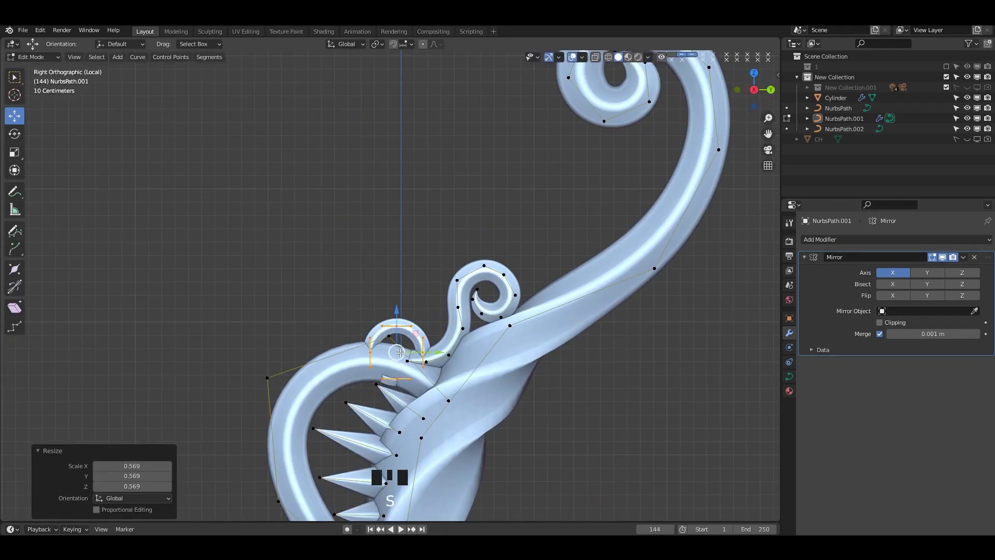
pyautogui.moveTo(396, 345); pyautogui.dragTo(416, 304)
pyautogui.press('Tab')
pyautogui.scroll(-4, 534, 367)
pyautogui.keyDown('shift'); pyautogui.moveTo(534, 366); pyautogui.dragTo(471, 153, button='middle'); pyautogui.keyUp('shift')
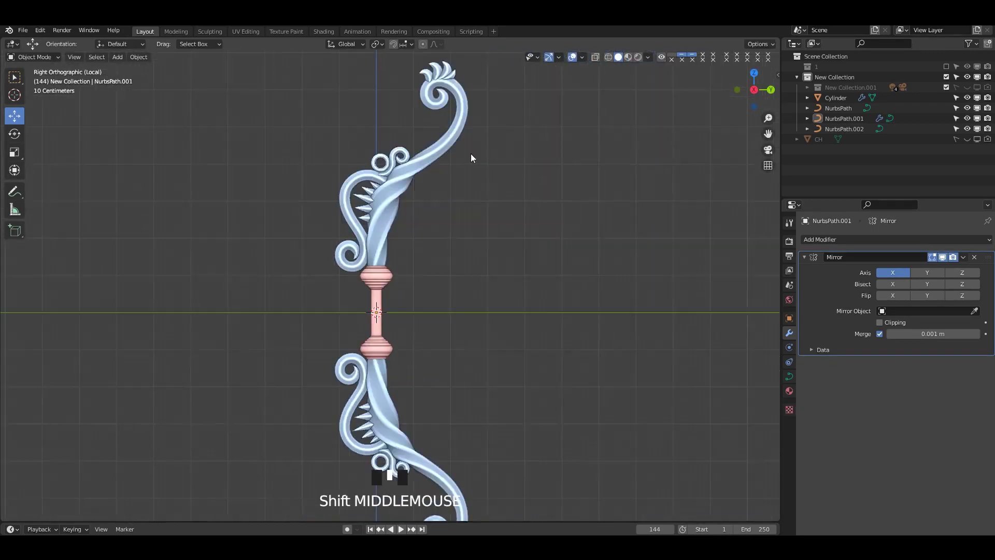
pyautogui.keyDown('shift'); pyautogui.scroll(2, 471, 156); pyautogui.keyUp('shift')
pyautogui.keyDown('shift'); pyautogui.moveTo(462, 215); pyautogui.dragTo(425, 421, button='middle'); pyautogui.keyUp('shift')
# Shrink the ring, thicken its tube with Shrink/Fatten and seat it between the arch and the scroll.
pyautogui.press('Tab')
pyautogui.scroll(6, 418, 305)
pyautogui.scroll(2, 425, 421)
pyautogui.hotkey('alt', 's')
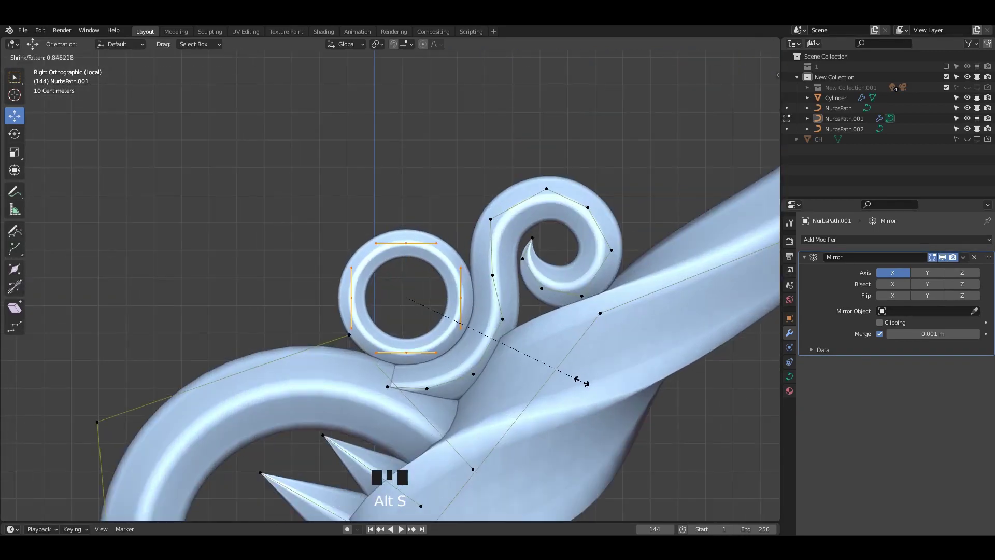
pyautogui.click(611, 391)
pyautogui.press('s')
pyautogui.click(609, 387)
pyautogui.moveTo(409, 303); pyautogui.dragTo(420, 319)
pyautogui.hotkey('alt', 's')
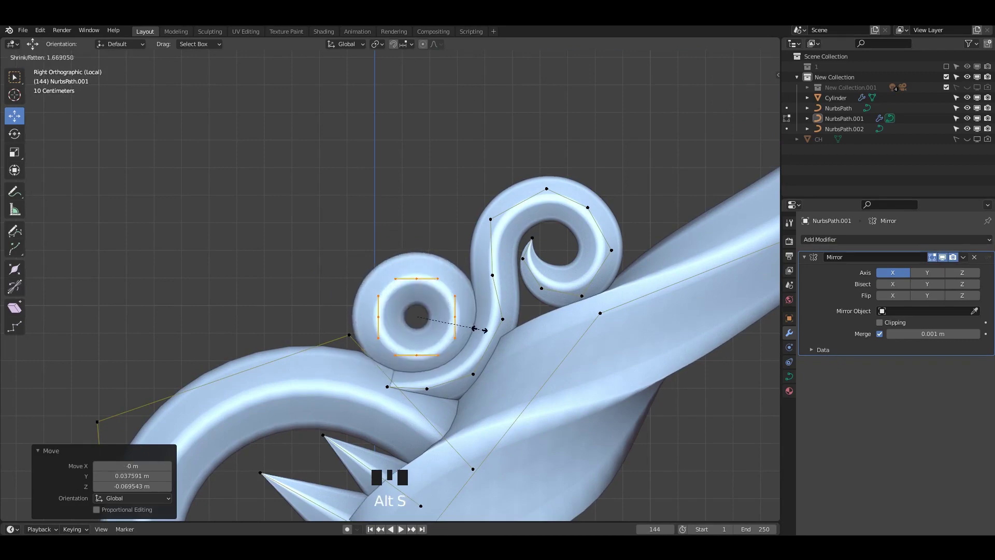
pyautogui.click(484, 332)
# Duplicate the ring and place the copy on the far side of the scroll, above the limb.
pyautogui.press('Tab')
pyautogui.scroll(-6, 424, 291)
pyautogui.scroll(1, 424, 286)
pyautogui.press('Tab')
pyautogui.scroll(3, 410, 306)
pyautogui.hotkey('shift', 'd')
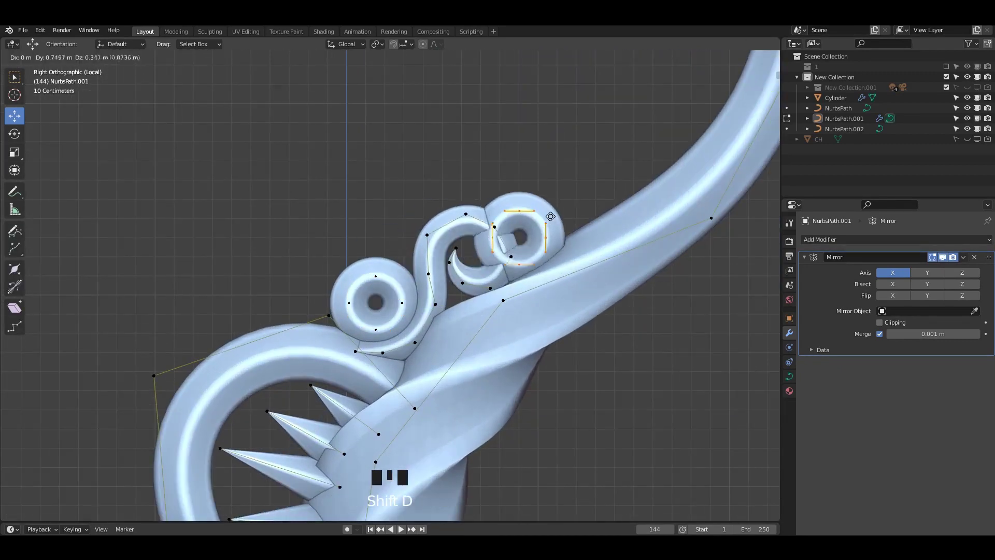
pyautogui.rightClick(551, 216)
pyautogui.scroll(1, 570, 223)
pyautogui.moveTo(305, 318); pyautogui.dragTo(505, 200)
# Scale the copied ring to 0.648, reduce its tube thickness and fit it between the scroll and the limb.
pyautogui.scroll(2, 505, 201)
pyautogui.press('s')
pyautogui.click(492, 215)
pyautogui.hotkey('alt', 's')
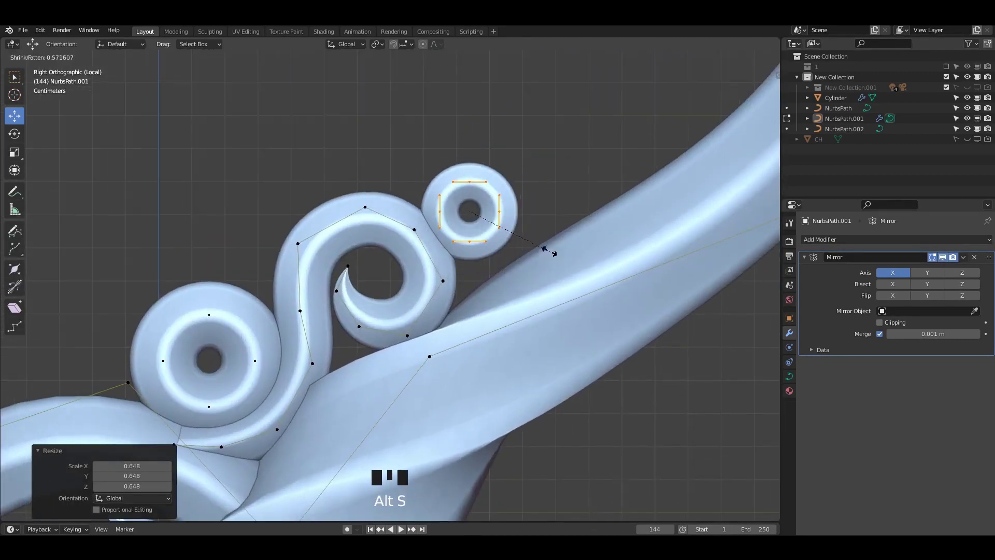
pyautogui.click(482, 226)
pyautogui.press('s')
pyautogui.moveTo(492, 238); pyautogui.dragTo(494, 238)
pyautogui.click(551, 244)
pyautogui.press('Tab')
pyautogui.scroll(-11, 533, 124)
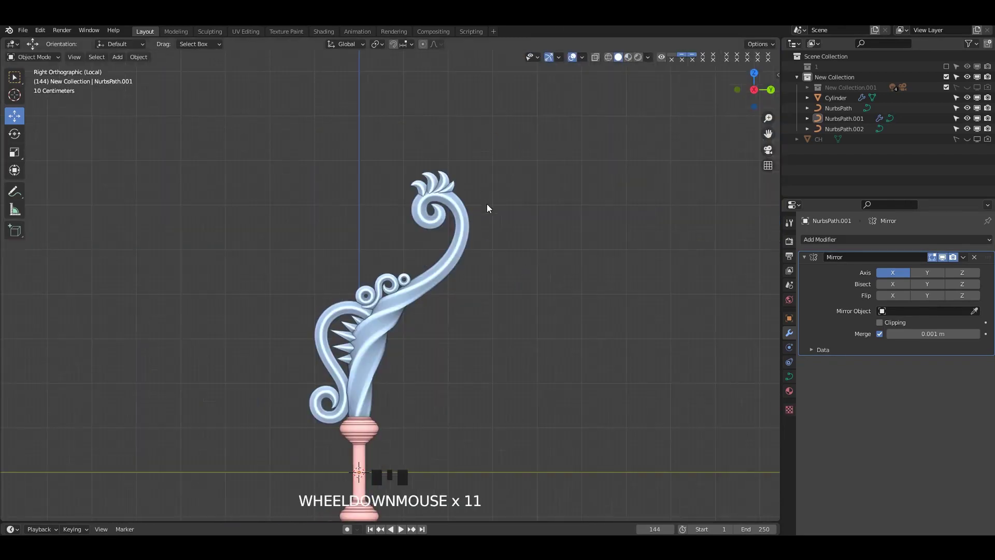
# Review the arch and handle area, then save the file.
pyautogui.keyDown('shift'); pyautogui.scroll(1, 381, 207); pyautogui.keyUp('shift')
pyautogui.scroll(2, 389, 202)
pyautogui.keyDown('shift'); pyautogui.moveTo(394, 199); pyautogui.dragTo(422, 238, button='middle'); pyautogui.keyUp('shift')
pyautogui.scroll(2, 388, 252)
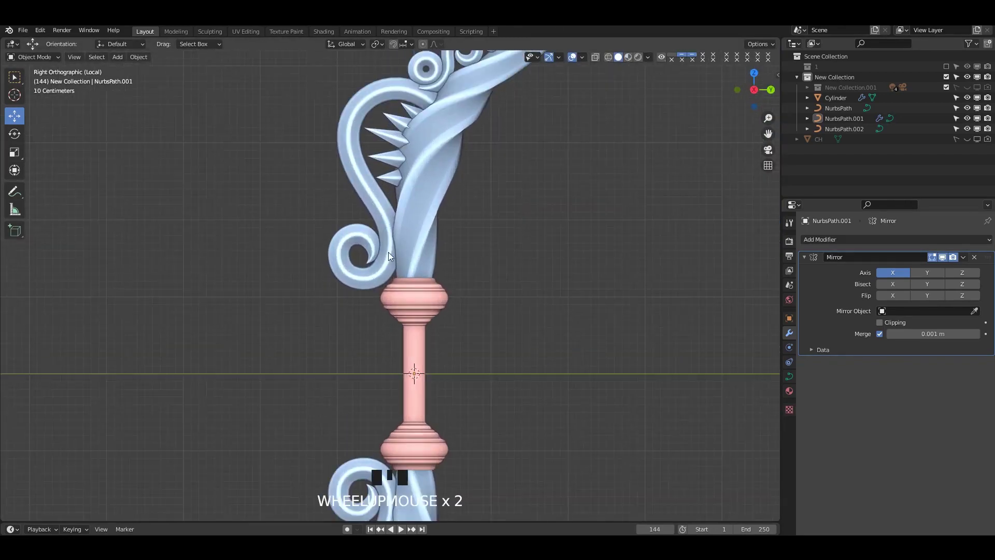
pyautogui.press('Tab')
pyautogui.scroll(2, 389, 254)
pyautogui.scroll(-5, 467, 228)
pyautogui.press('Tab')
pyautogui.click(520, 226)
pyautogui.scroll(-2, 520, 226)
pyautogui.keyDown('shift'); pyautogui.moveTo(514, 284); pyautogui.dragTo(496, 234, button='middle'); pyautogui.keyUp('shift')
pyautogui.hotkey('ctrl', 's')
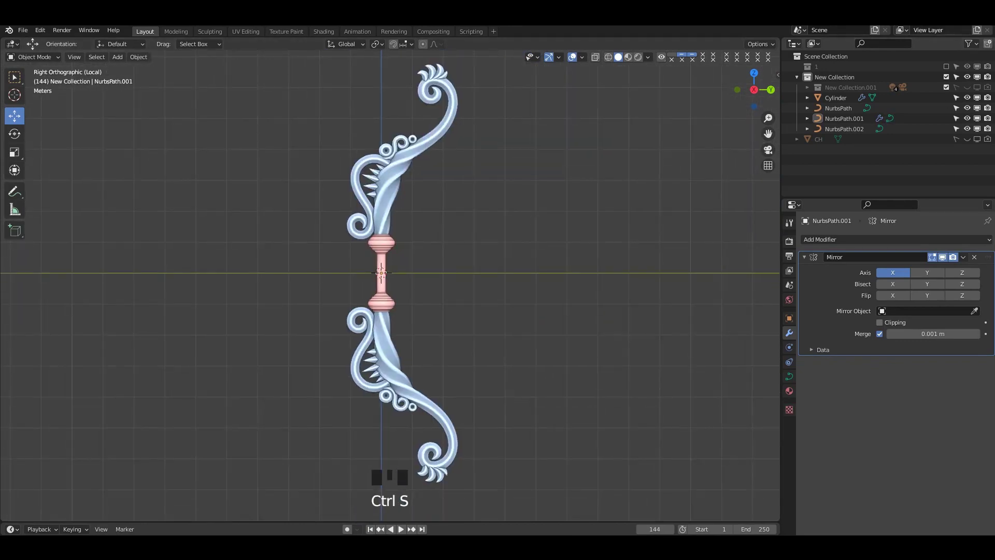
# Duplicate the arch's outer bend from the limb curve and move the copy down beside the handle.
pyautogui.doubleClick(391, 225)
pyautogui.scroll(2, 391, 226)
pyautogui.keyDown('shift'); pyautogui.moveTo(391, 226); pyautogui.dragTo(368, 290, button='middle'); pyautogui.keyUp('shift')
pyautogui.scroll(2, 403, 181)
pyautogui.click(402, 182)
pyautogui.press('Tab')
pyautogui.press('Tab')
pyautogui.click(382, 205)
pyautogui.press('Tab')
pyautogui.keyDown('shift'); pyautogui.click(340, 230); pyautogui.keyUp('shift')
pyautogui.hotkey('shift', 'd')
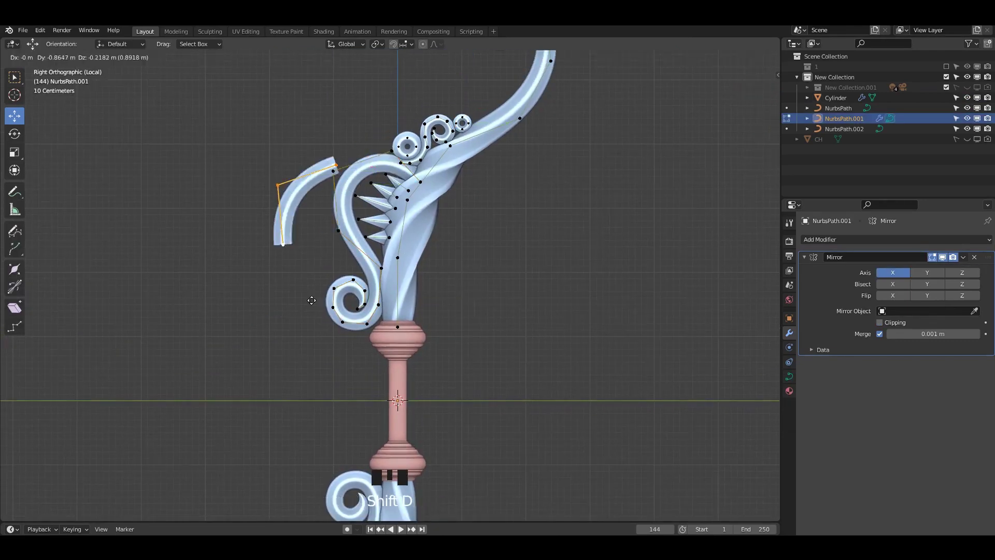
pyautogui.press('Escape')
pyautogui.moveTo(354, 163); pyautogui.dragTo(344, 340)
pyautogui.scroll(4, 342, 284)
pyautogui.keyDown('shift'); pyautogui.moveTo(345, 376); pyautogui.dragTo(370, 326, button='middle'); pyautogui.keyUp('shift')
pyautogui.scroll(1, 342, 285)
# Move the copied curve's end into the upper handle collar and raise its outer corner point by about 0.29 m.
pyautogui.moveTo(368, 309); pyautogui.dragTo(380, 310)
pyautogui.click(406, 249)
pyautogui.moveTo(404, 236); pyautogui.dragTo(406, 252)
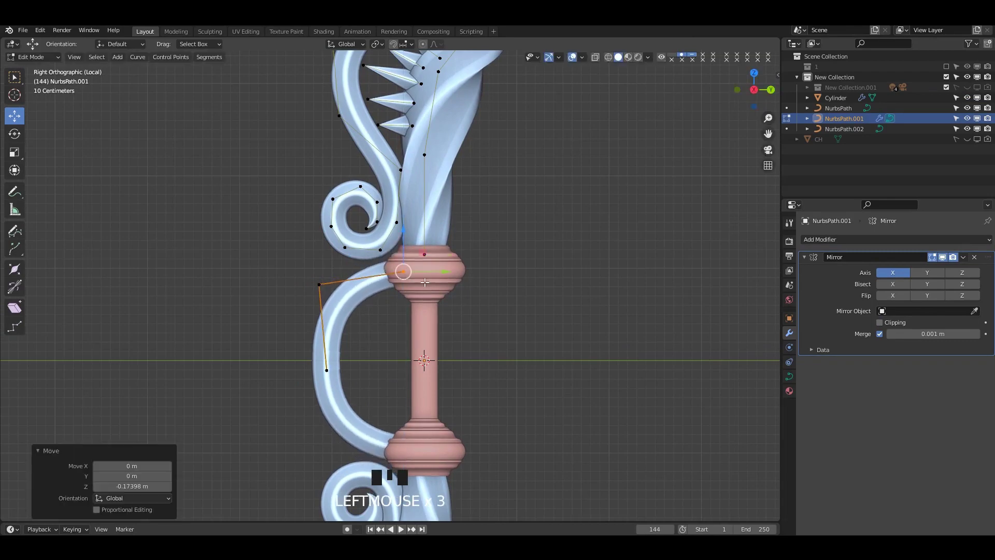
pyautogui.click(317, 270)
pyautogui.moveTo(325, 242); pyautogui.dragTo(325, 239)
pyautogui.keyDown('shift'); pyautogui.moveTo(287, 344); pyautogui.dragTo(318, 282, button='middle'); pyautogui.keyUp('shift')
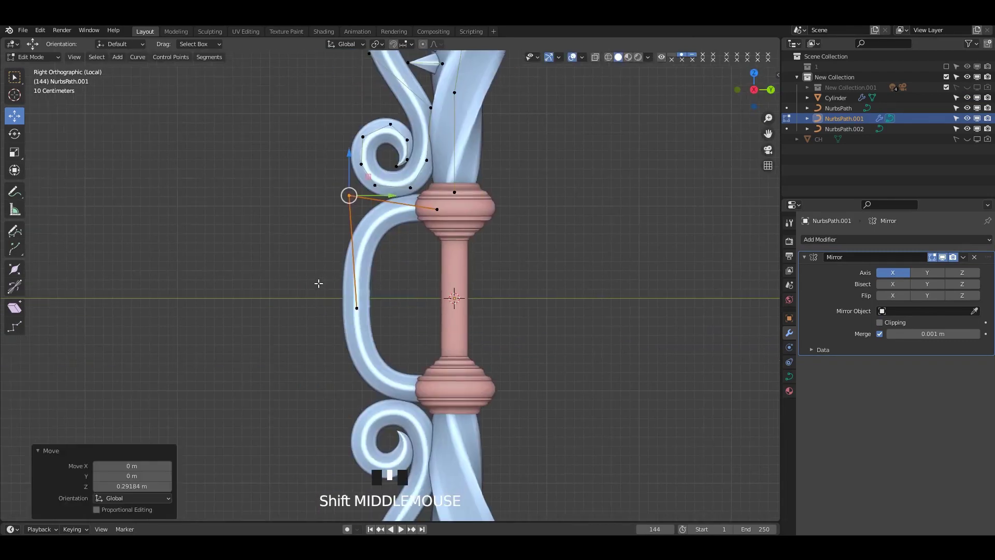
# Align the handle guard's middle point with the mirror line and adjust its corner point and distance from the handle.
pyautogui.click(358, 308)
pyautogui.scroll(3, 394, 324)
pyautogui.moveTo(372, 325); pyautogui.dragTo(366, 324)
pyautogui.moveTo(331, 289)
pyautogui.mouseDown()
pyautogui.moveTo(332, 258)
pyautogui.moveTo(331, 272)
pyautogui.mouseUp()
pyautogui.scroll(-2, 331, 270)
pyautogui.keyDown('shift'); pyautogui.moveTo(331, 259); pyautogui.dragTo(331, 305, button='middle'); pyautogui.keyUp('shift')
pyautogui.moveTo(325, 207); pyautogui.dragTo(363, 256)
pyautogui.moveTo(295, 302); pyautogui.dragTo(386, 379)
pyautogui.keyDown('shift'); pyautogui.click(354, 240); pyautogui.keyUp('shift')
pyautogui.moveTo(388, 281); pyautogui.dragTo(400, 282)
pyautogui.click(357, 216)
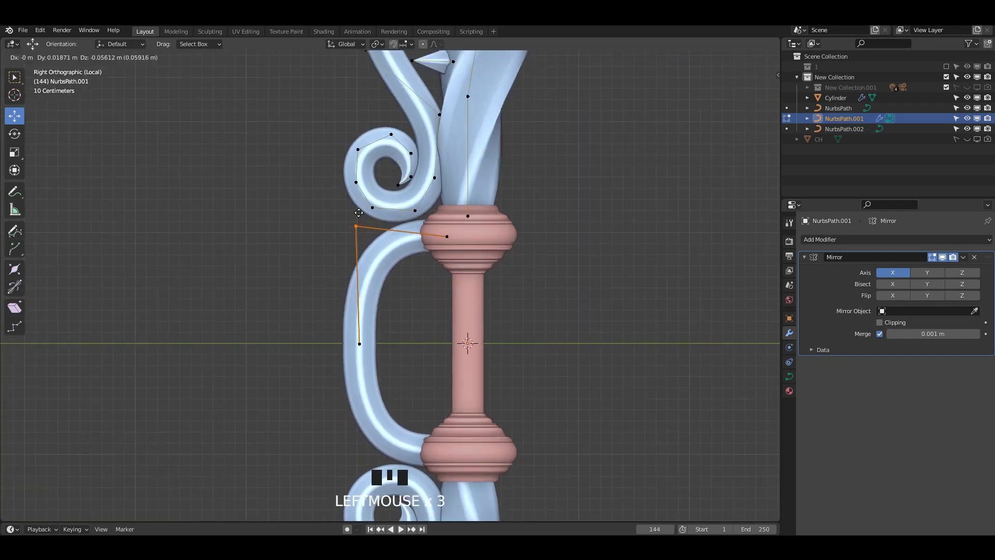
pyautogui.click(358, 207)
# Thicken the handle guard at its outer corner and middle points with Shrink/Fatten.
pyautogui.hotkey('alt', 's')
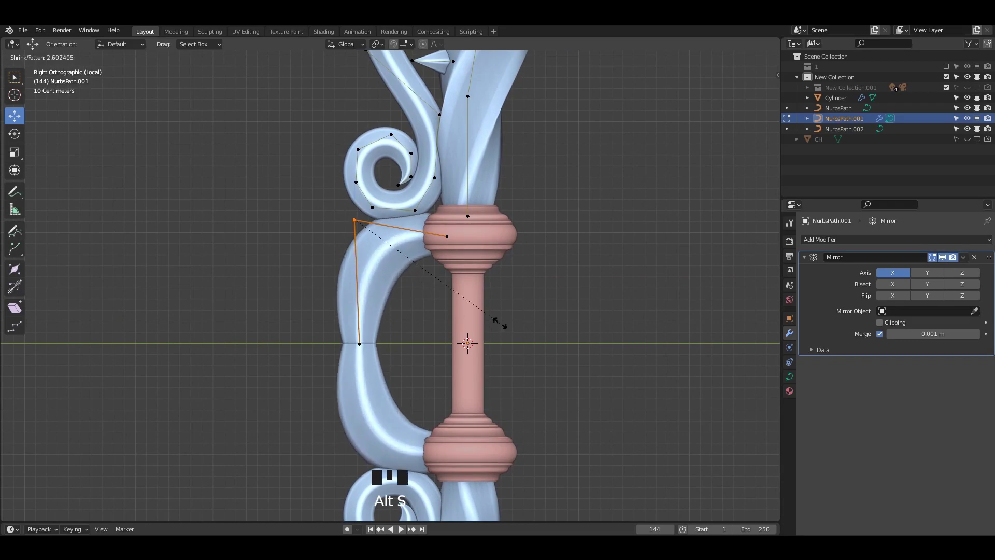
pyautogui.click(517, 326)
pyautogui.moveTo(328, 322); pyautogui.dragTo(422, 378)
pyautogui.hotkey('alt', 's')
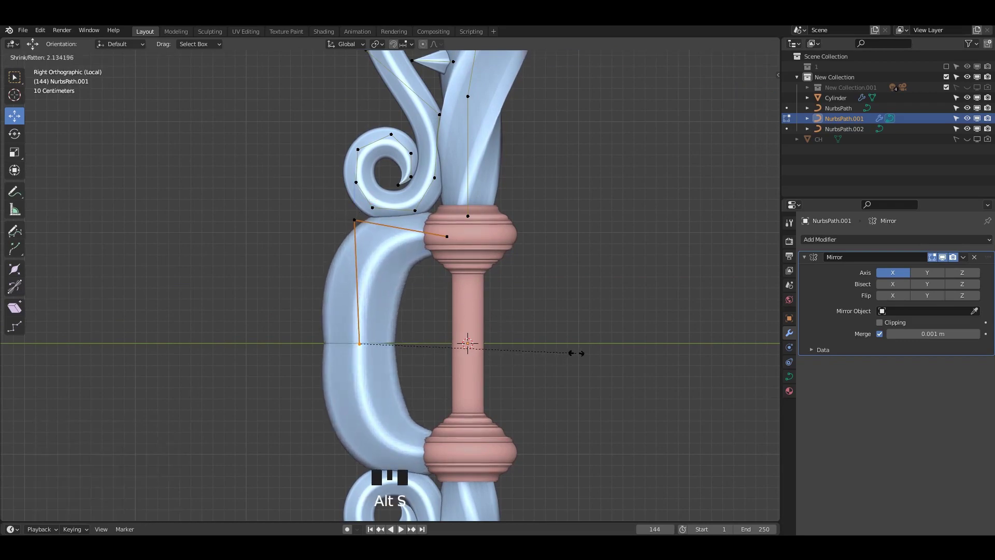
pyautogui.click(577, 353)
pyautogui.scroll(-7, 493, 263)
pyautogui.scroll(8, 383, 323)
pyautogui.keyDown('shift'); pyautogui.scroll(2, 383, 323); pyautogui.keyUp('shift')
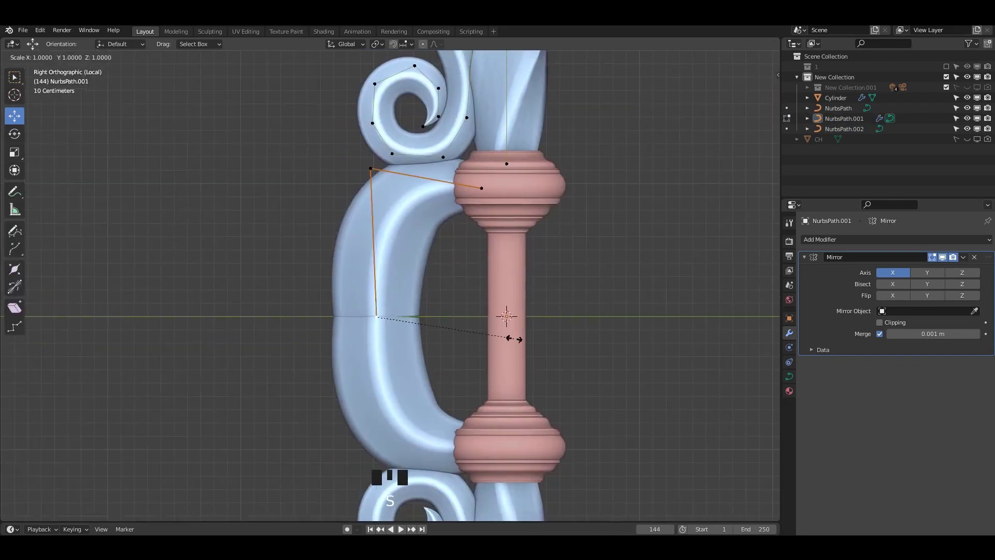
# Scale the guard's middle point to 0 along Z and shift the middle and corner points to round the bend.
pyautogui.press('z')
pyautogui.press('0')
pyautogui.press('Return')
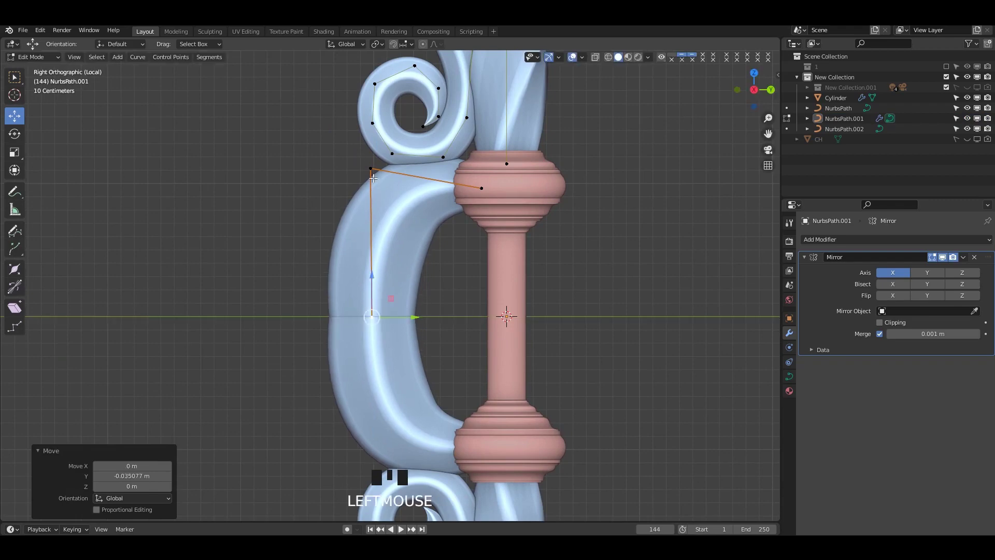
pyautogui.click(372, 170)
pyautogui.moveTo(371, 170); pyautogui.dragTo(378, 195)
# Adjust the guard's thickness at its collar end, middle and outer corner points with Shrink/Fatten.
pyautogui.click(482, 189)
pyautogui.hotkey('alt', 's')
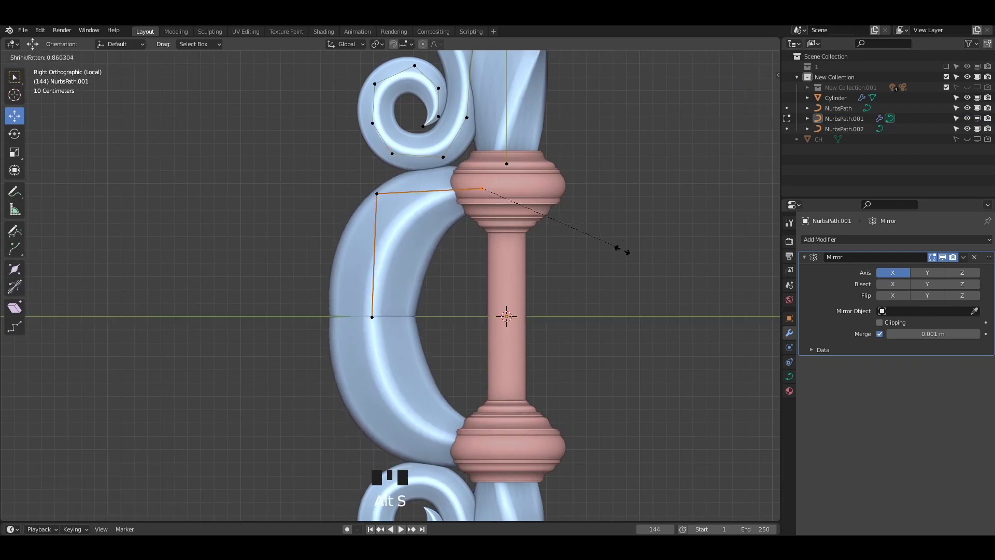
pyautogui.click(622, 250)
pyautogui.scroll(-5, 465, 268)
pyautogui.scroll(5, 465, 269)
pyautogui.click(358, 276)
pyautogui.hotkey('alt', 's')
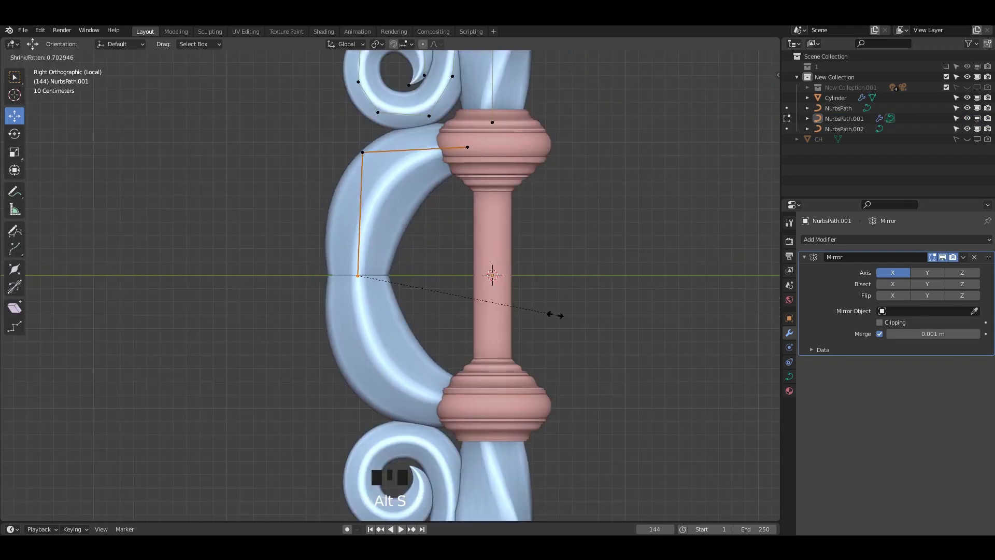
pyautogui.click(546, 312)
pyautogui.click(362, 151)
pyautogui.hotkey('alt', 's')
pyautogui.click(483, 219)
# Fine-tune the positions of the guard's corner and middle points, then leave Edit Mode to check the bow.
pyautogui.moveTo(362, 131)
pyautogui.mouseDown()
pyautogui.moveTo(362, 120)
pyautogui.moveTo(361, 130)
pyautogui.mouseUp()
pyautogui.click(358, 275)
pyautogui.moveTo(393, 276); pyautogui.dragTo(399, 276)
pyautogui.press('Tab')
pyautogui.scroll(-2, 556, 252)
pyautogui.keyDown('alt'); pyautogui.moveTo(556, 253); pyautogui.dragTo(425, 253, button='middle'); pyautogui.keyUp('alt')
pyautogui.scroll(-5, 519, 246)
pyautogui.scroll(1, 529, 245)
pyautogui.keyDown('shift'); pyautogui.moveTo(529, 245); pyautogui.dragTo(505, 312, button='middle'); pyautogui.keyUp('shift')
# Duplicate the larger ring above the arch and place the copy between the arch's lower scroll and the handle guard.
pyautogui.press('Tab')
pyautogui.scroll(3, 449, 181)
pyautogui.keyDown('shift'); pyautogui.moveTo(448, 181); pyautogui.dragTo(462, 192, button='middle'); pyautogui.keyUp('shift')
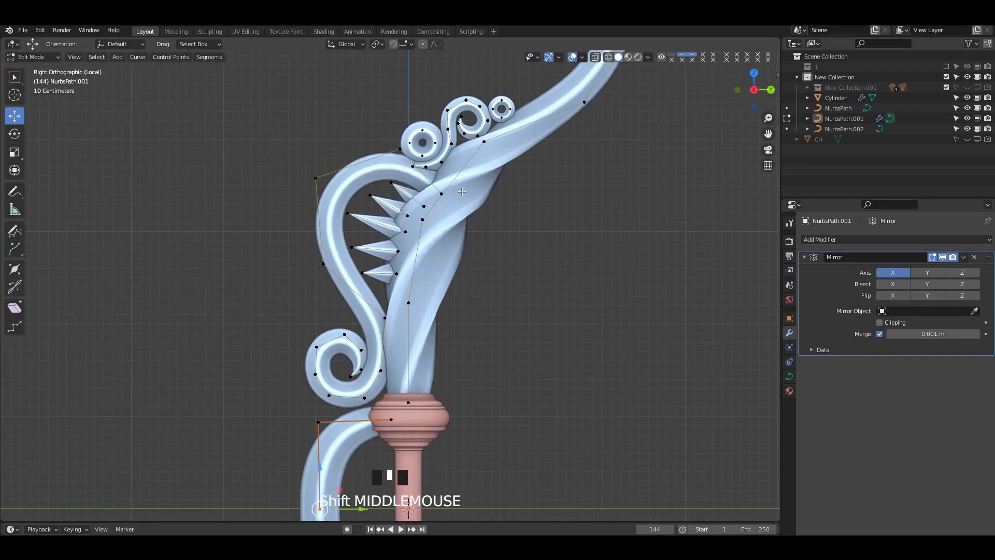
pyautogui.rightClick(381, 159)
pyautogui.moveTo(423, 144); pyautogui.dragTo(315, 393)
pyautogui.scroll(4, 328, 269)
pyautogui.keyDown('shift'); pyautogui.moveTo(314, 393); pyautogui.dragTo(357, 218, button='middle'); pyautogui.keyUp('shift')
pyautogui.moveTo(358, 219); pyautogui.dragTo(352, 266)
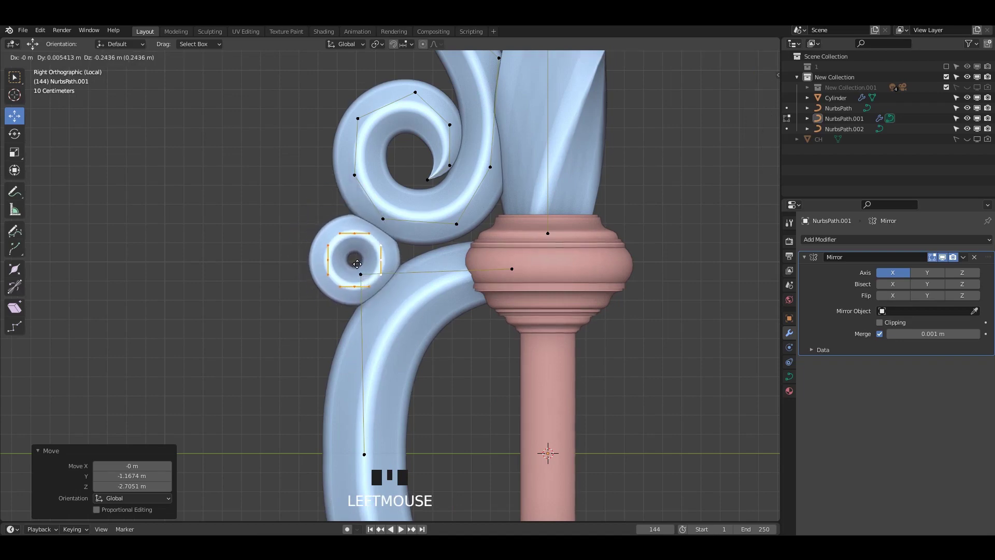
# Leave Edit Mode and check the placed ring against the handle guard and the rest of the bow.
pyautogui.press('Tab')
pyautogui.scroll(-7, 586, 257)
pyautogui.keyDown('shift'); pyautogui.moveTo(515, 248); pyautogui.dragTo(553, 282, button='middle'); pyautogui.keyUp('shift')
pyautogui.scroll(2, 433, 274)
pyautogui.keyDown('shift'); pyautogui.moveTo(431, 273); pyautogui.dragTo(431, 277, button='middle'); pyautogui.keyUp('shift')
pyautogui.scroll(-2, 433, 249)
pyautogui.keyDown('shift'); pyautogui.moveTo(434, 241); pyautogui.dragTo(434, 245, button='middle'); pyautogui.keyUp('shift')
pyautogui.scroll(4, 342, 363)
pyautogui.keyDown('shift'); pyautogui.moveTo(340, 376); pyautogui.dragTo(356, 320, button='middle'); pyautogui.keyUp('shift')
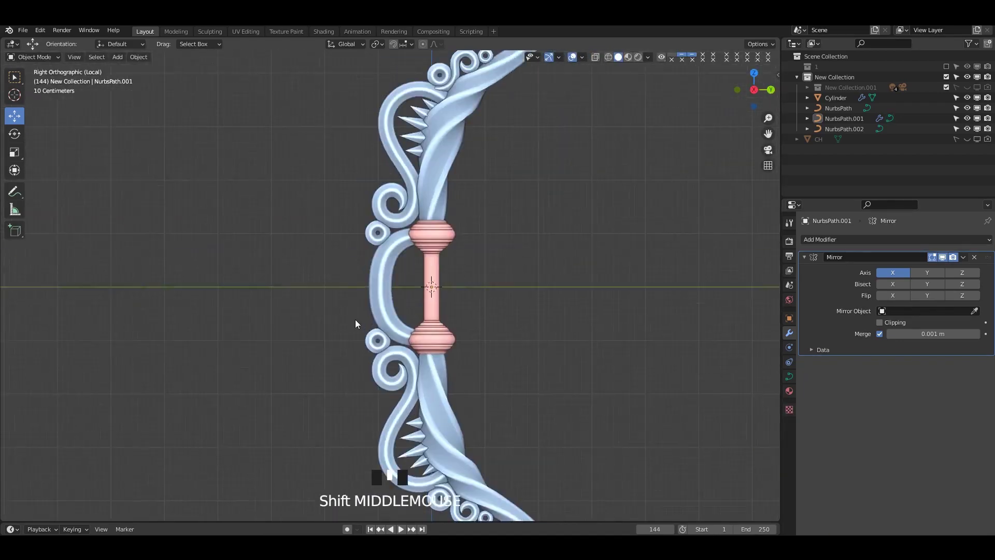
# Shift the handle guard's middle point slightly towards the handle along Y and check the guard's curve in Object Mode.
pyautogui.press('Tab')
pyautogui.scroll(4, 358, 291)
pyautogui.scroll(2, 389, 249)
pyautogui.press('Tab')
pyautogui.press('Tab')
pyautogui.moveTo(432, 358); pyautogui.dragTo(341, 435)
pyautogui.keyDown('shift'); pyautogui.moveTo(362, 415); pyautogui.dragTo(362, 374, button='middle'); pyautogui.keyUp('shift')
pyautogui.moveTo(428, 365); pyautogui.dragTo(434, 364)
pyautogui.press('Tab')
pyautogui.scroll(-4, 575, 300)
pyautogui.scroll(3, 393, 285)
pyautogui.press('Tab')
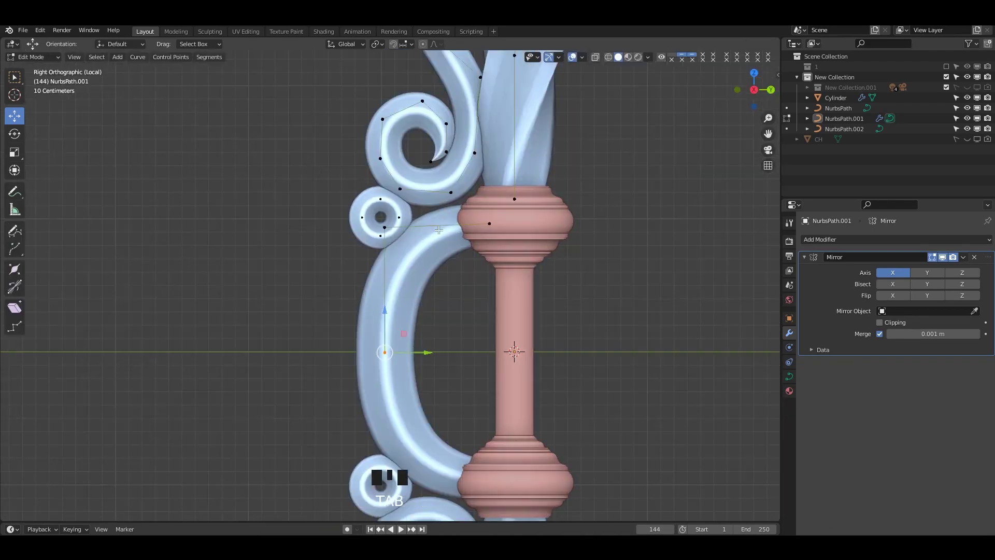
pyautogui.click(385, 227)
pyautogui.press('Tab')
pyautogui.scroll(-4, 427, 279)
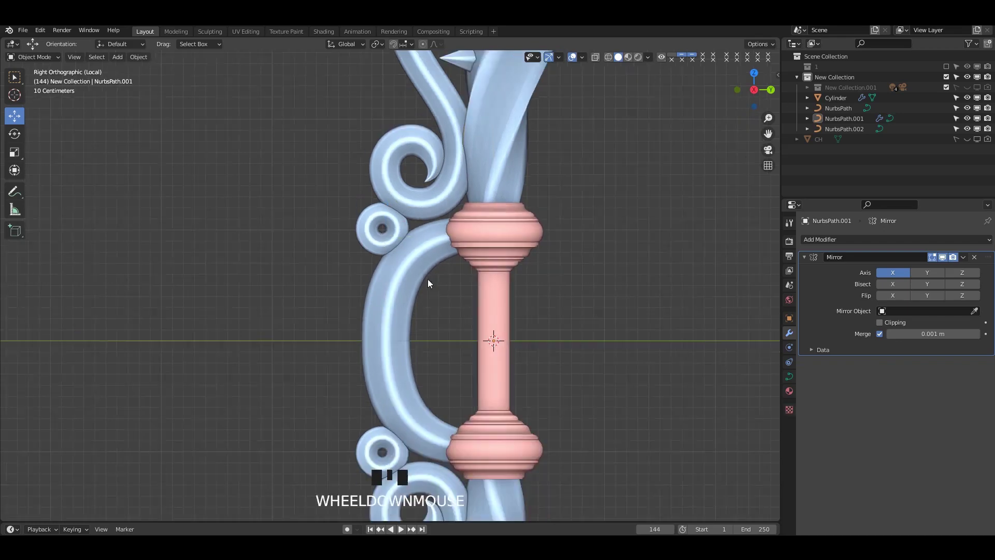
# Duplicate a spike from inside the upper arch and place the copy on the guard's outer edge below the ring.
pyautogui.keyDown('shift'); pyautogui.moveTo(428, 279); pyautogui.dragTo(405, 269, button='middle'); pyautogui.keyUp('shift')
pyautogui.scroll(-3, 400, 278)
pyautogui.click(406, 259)
pyautogui.scroll(2, 418, 273)
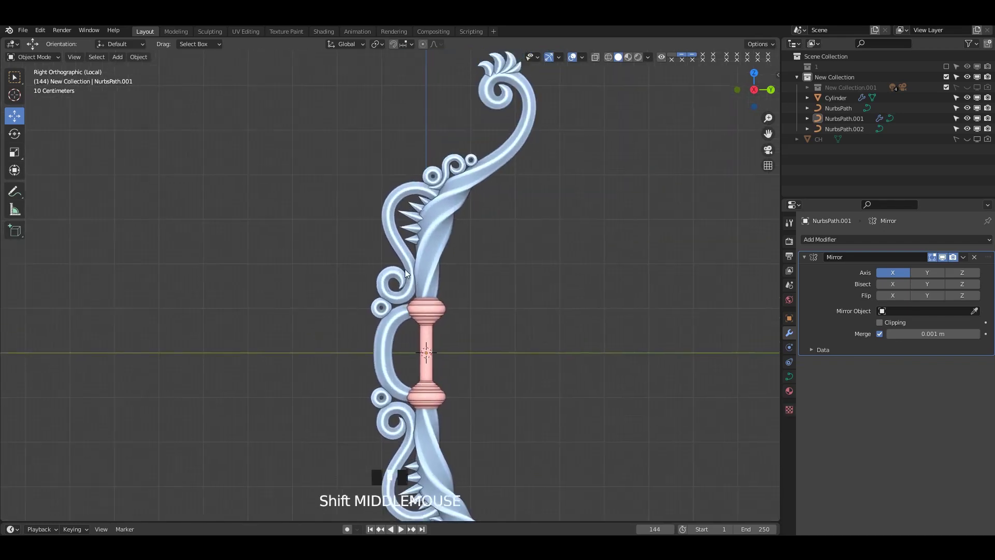
pyautogui.press('Tab')
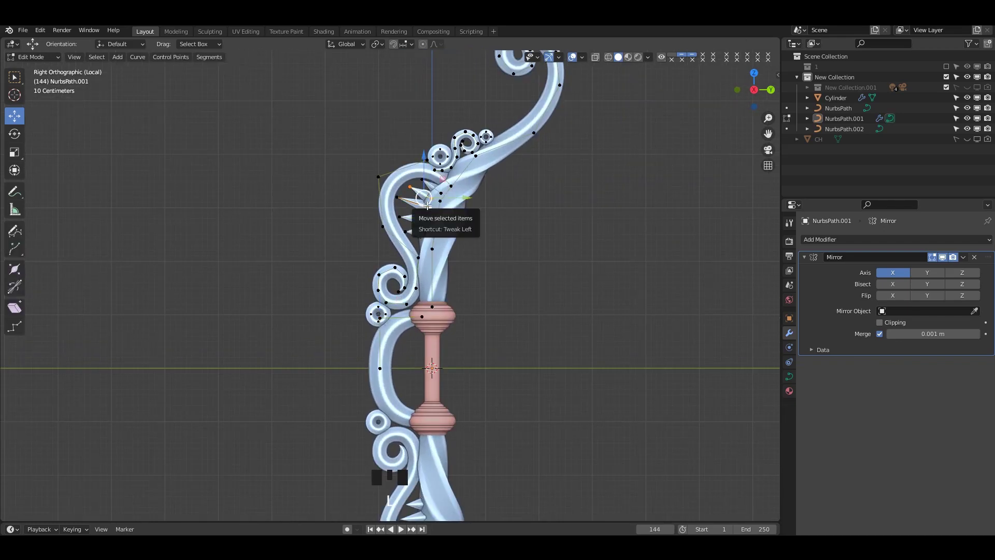
pyautogui.hotkey('shift', 'd')
pyautogui.click(376, 336)
pyautogui.scroll(-3, 560, 285)
pyautogui.press('Tab')
pyautogui.press('Tab')
pyautogui.scroll(6, 398, 241)
pyautogui.keyDown('shift'); pyautogui.moveTo(444, 290); pyautogui.dragTo(395, 277, button='middle'); pyautogui.keyUp('shift')
pyautogui.scroll(5, 395, 278)
# Shorten the copied spike by moving its tip point closer to the guard.
pyautogui.moveTo(351, 219); pyautogui.dragTo(346, 252)
pyautogui.click(371, 289)
pyautogui.moveTo(373, 292); pyautogui.dragTo(288, 309)
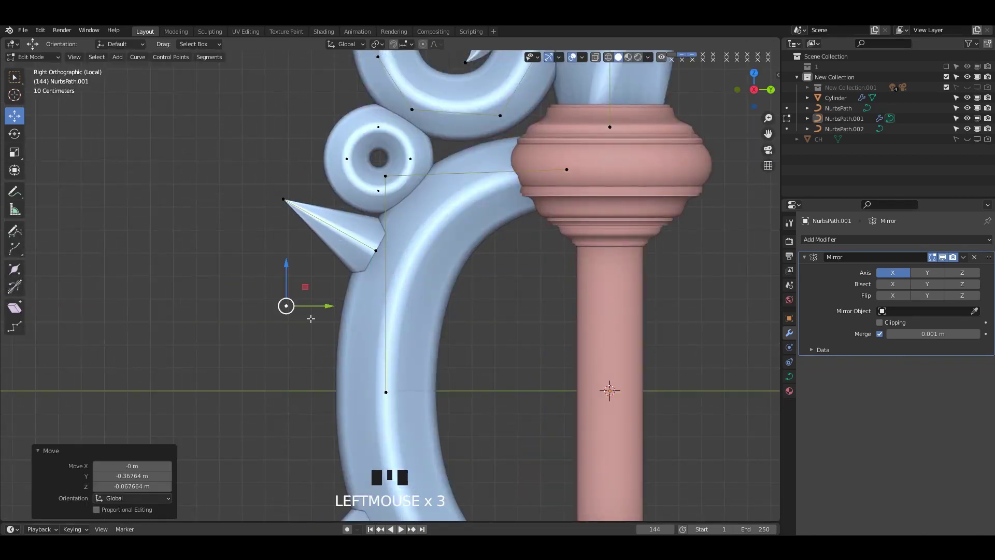
pyautogui.click(312, 320)
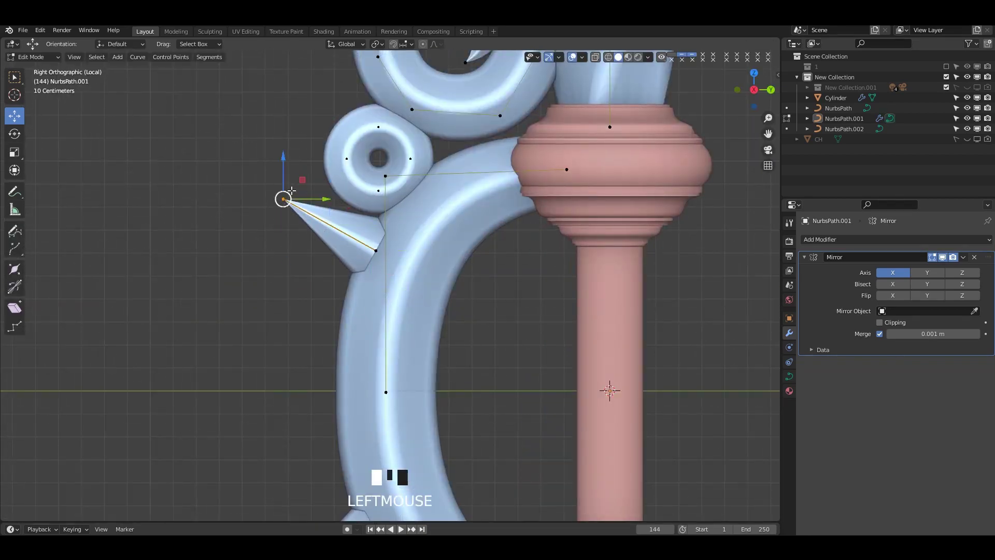
pyautogui.click(310, 209)
pyautogui.click(310, 209)
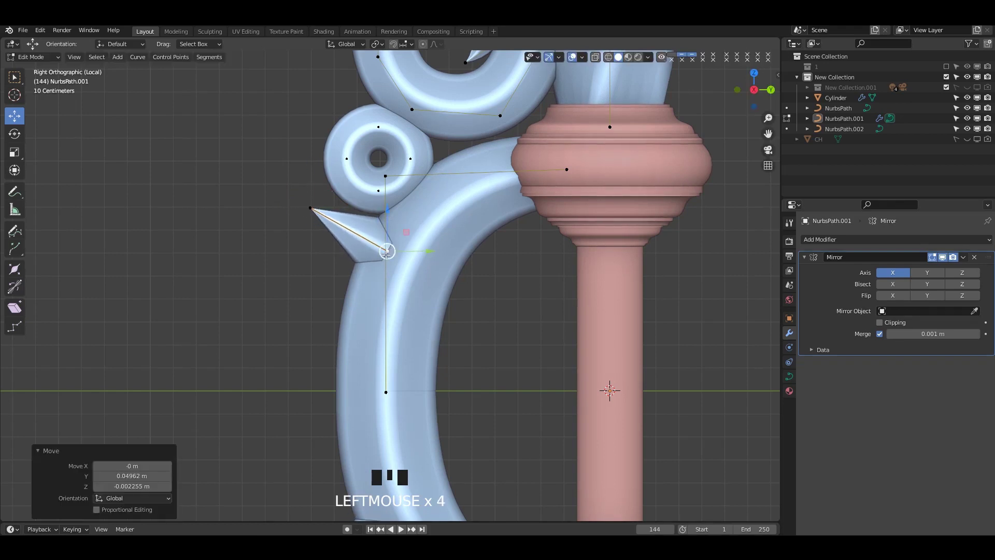
pyautogui.click(310, 208)
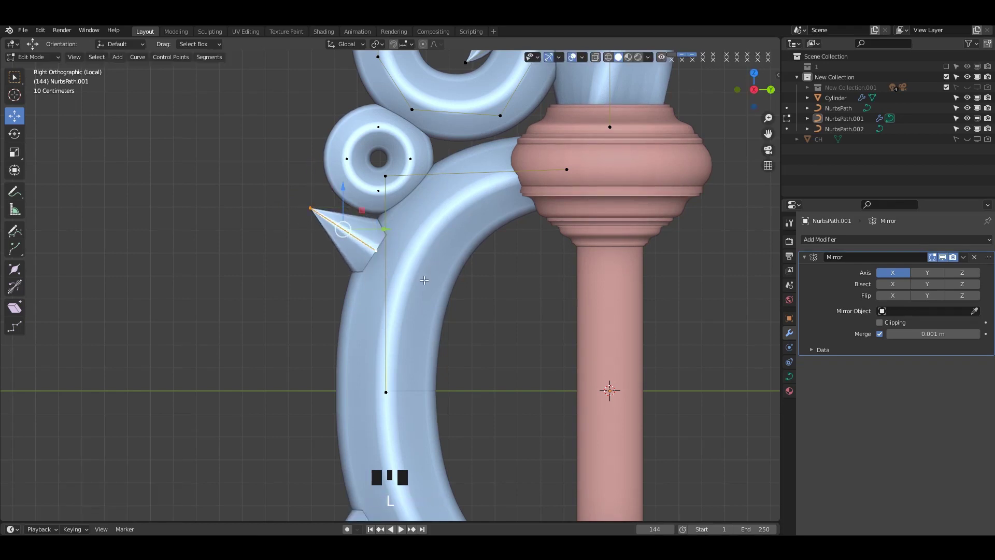
# Rotate the guard spike slightly and move it against the guard's outer edge just below the ring.
pyautogui.press('r')
pyautogui.click(441, 261)
pyautogui.click(354, 232)
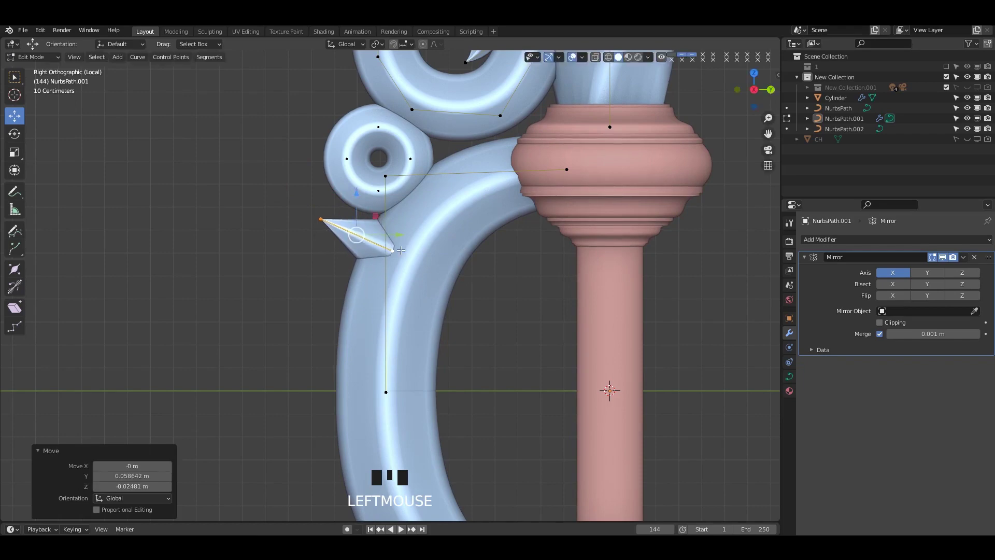
pyautogui.keyDown('alt'); pyautogui.moveTo(363, 233); pyautogui.dragTo(431, 214, button='middle'); pyautogui.keyUp('alt')
pyautogui.scroll(1, 421, 233)
pyautogui.press('g')
pyautogui.click(424, 228)
# Duplicate the guard spike, place the copy directly below it and angle the copy closer to horizontal.
pyautogui.hotkey('shift', 'd')
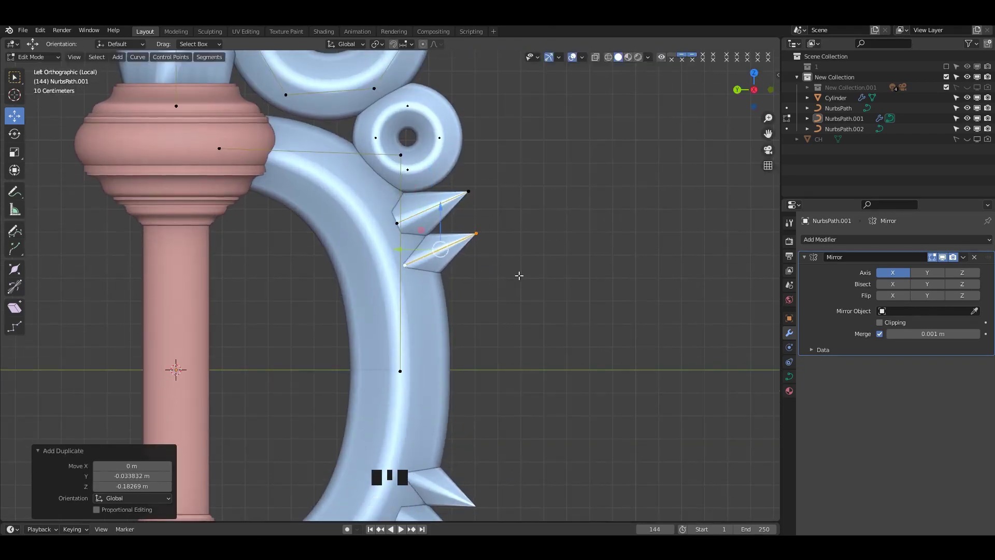
pyautogui.click(521, 297)
pyautogui.moveTo(444, 254); pyautogui.dragTo(417, 257)
pyautogui.scroll(-1, 447, 258)
pyautogui.scroll(1, 435, 258)
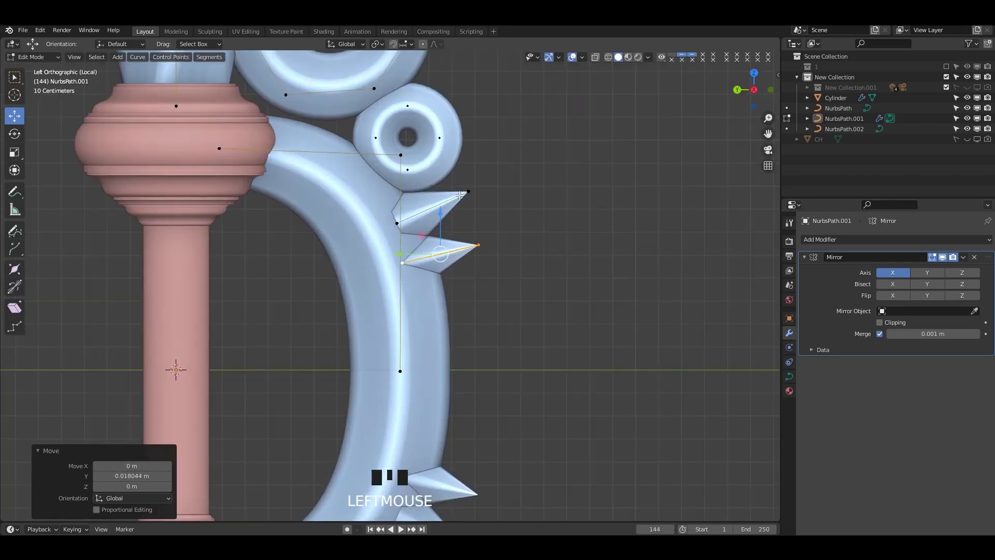
# Adjust the positions of the two guard spikes so they follow the guard's outer edge, and check them in Object Mode.
pyautogui.click(409, 217)
pyautogui.press('l')
pyautogui.moveTo(394, 211); pyautogui.dragTo(427, 185)
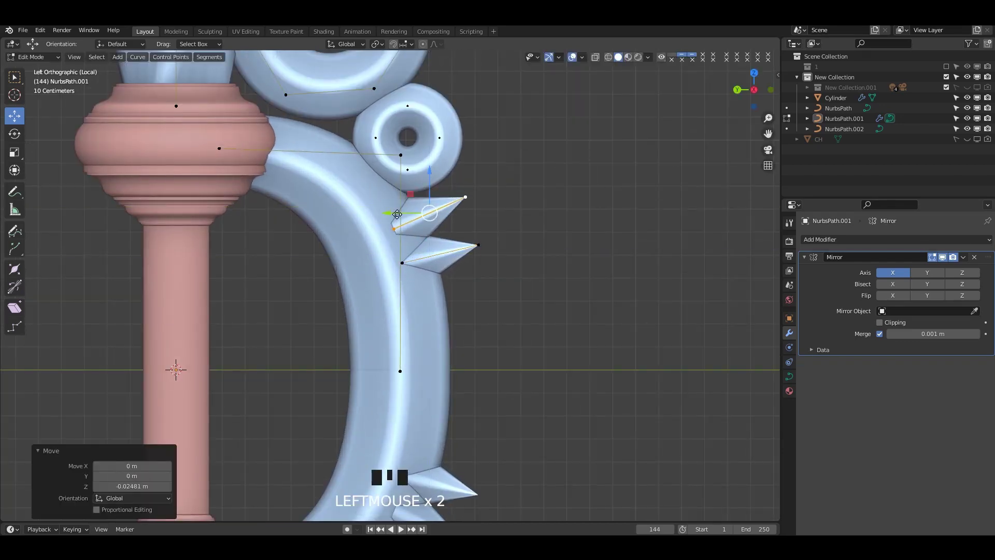
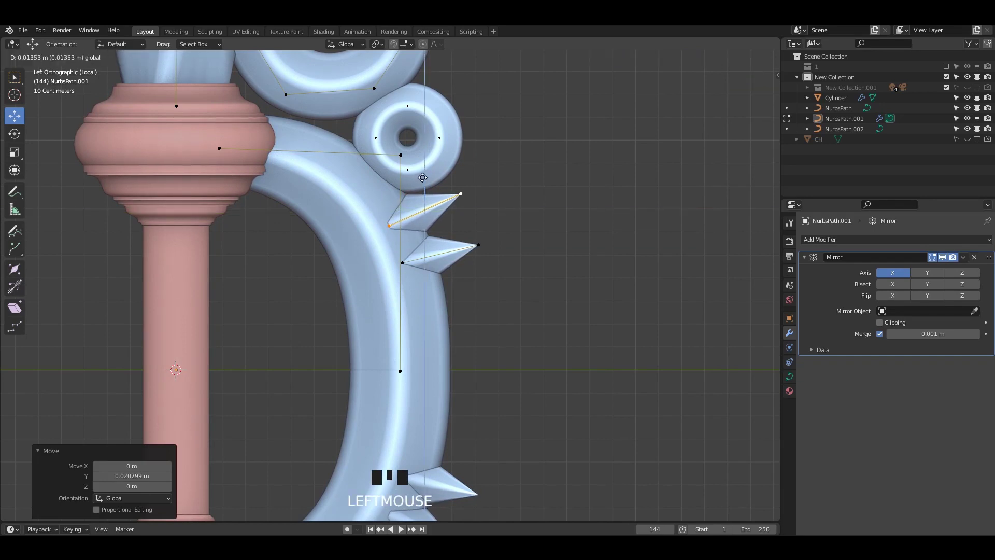
pyautogui.click(476, 246)
pyautogui.moveTo(390, 210); pyautogui.dragTo(442, 213)
pyautogui.moveTo(399, 247); pyautogui.dragTo(399, 249)
pyautogui.press('Tab')
pyautogui.scroll(-5, 391, 240)
pyautogui.scroll(-4, 421, 257)
pyautogui.keyDown('alt'); pyautogui.moveTo(391, 240); pyautogui.dragTo(382, 280, button='middle'); pyautogui.keyUp('alt')
# Duplicate both guard spikes, place the copies below the originals and rotate them by about -14°.
pyautogui.press('Tab')
pyautogui.scroll(8, 386, 271)
pyautogui.keyDown('shift'); pyautogui.scroll(1, 383, 277); pyautogui.keyUp('shift')
pyautogui.click(394, 310)
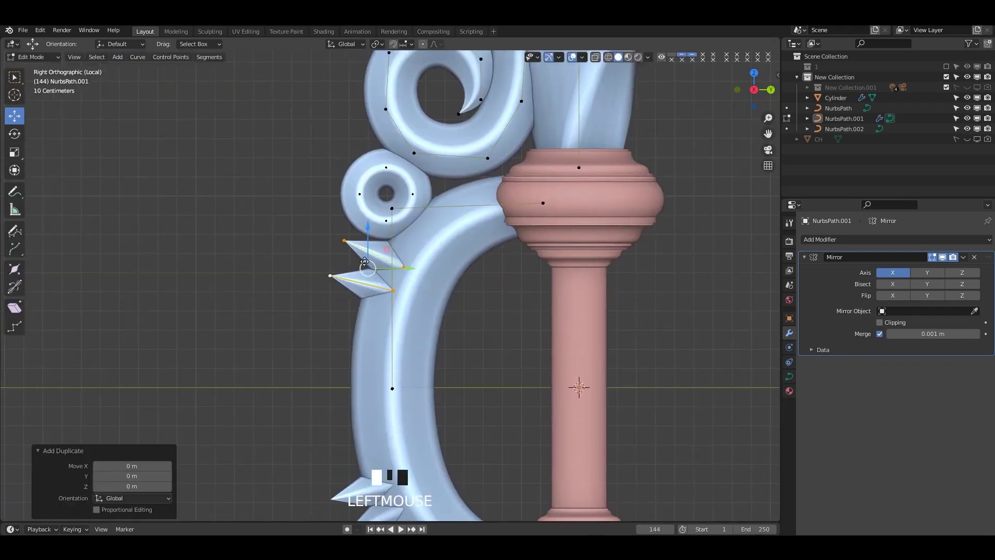
pyautogui.scroll(2, 394, 309)
pyautogui.moveTo(397, 313); pyautogui.dragTo(395, 312)
pyautogui.press('r')
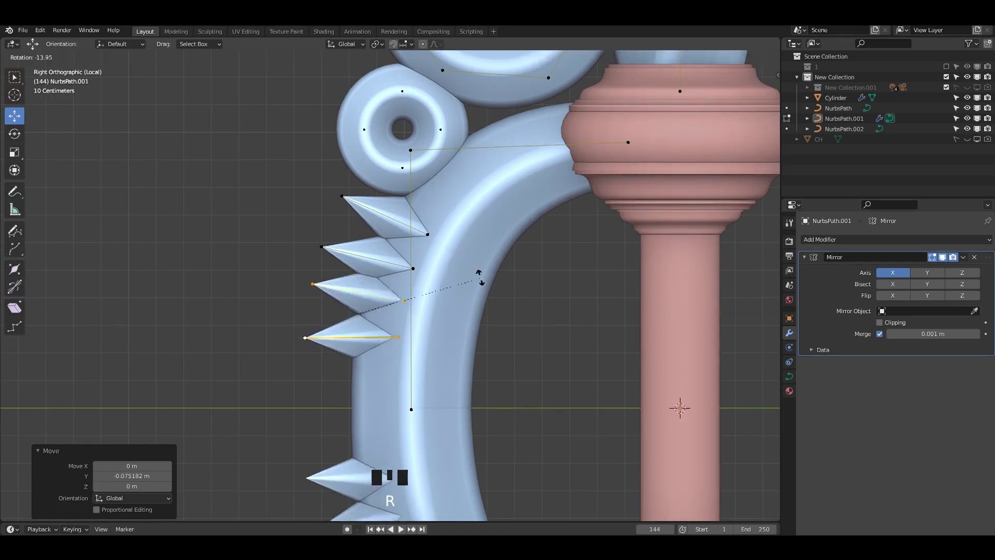
pyautogui.click(480, 277)
# Fine-tune the positions of the two copied spikes to even out the row's spacing, and leave Edit Mode.
pyautogui.moveTo(355, 280); pyautogui.dragTo(387, 324)
pyautogui.moveTo(348, 287); pyautogui.dragTo(349, 292)
pyautogui.press('Tab')
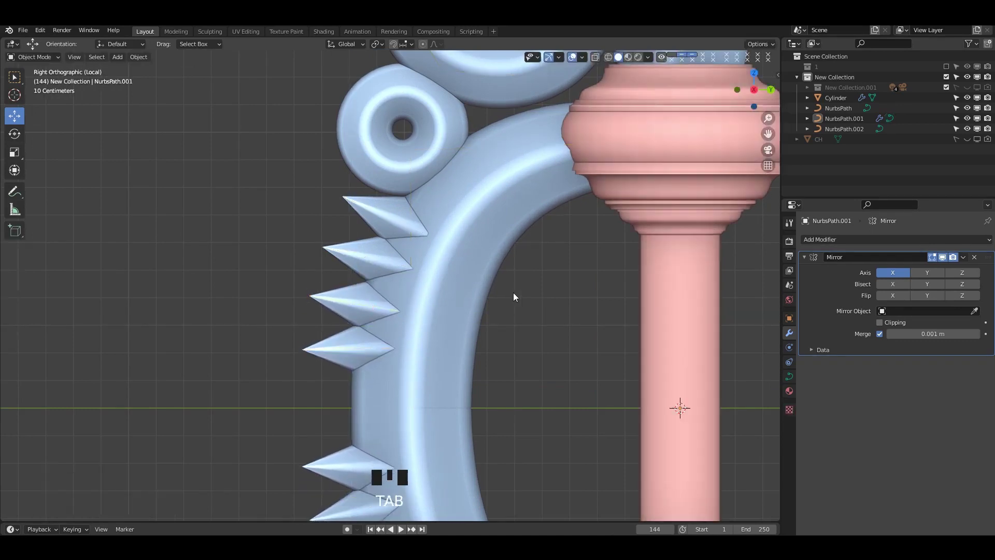
pyautogui.scroll(-7, 513, 293)
pyautogui.scroll(3, 380, 278)
# Duplicate the lowest upper-half guard spike and move the copy straight down along Z to fill the middle gap.
pyautogui.press('Tab')
pyautogui.scroll(3, 380, 278)
pyautogui.click(356, 271)
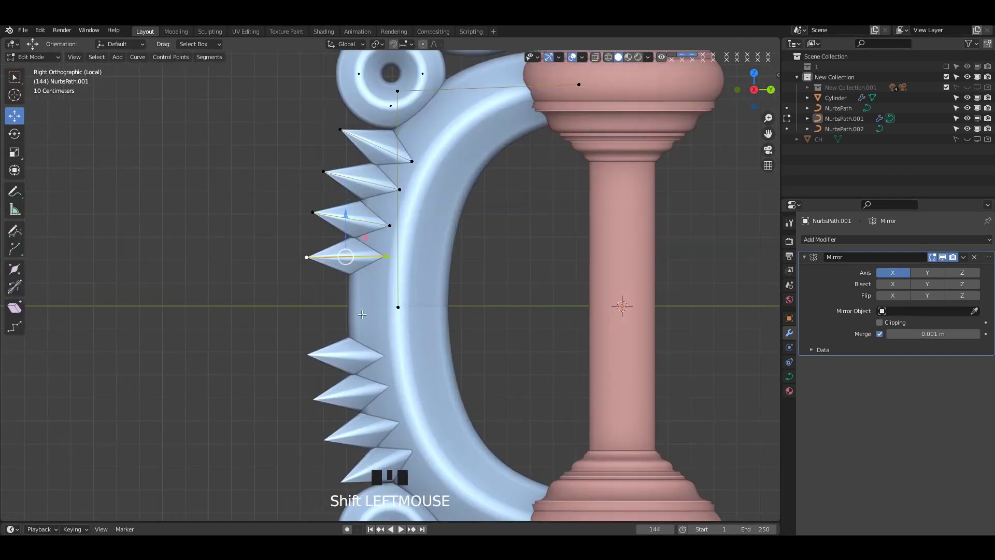
pyautogui.hotkey('shift', 'd')
pyautogui.rightClick(369, 334)
pyautogui.moveTo(346, 243); pyautogui.dragTo(345, 258)
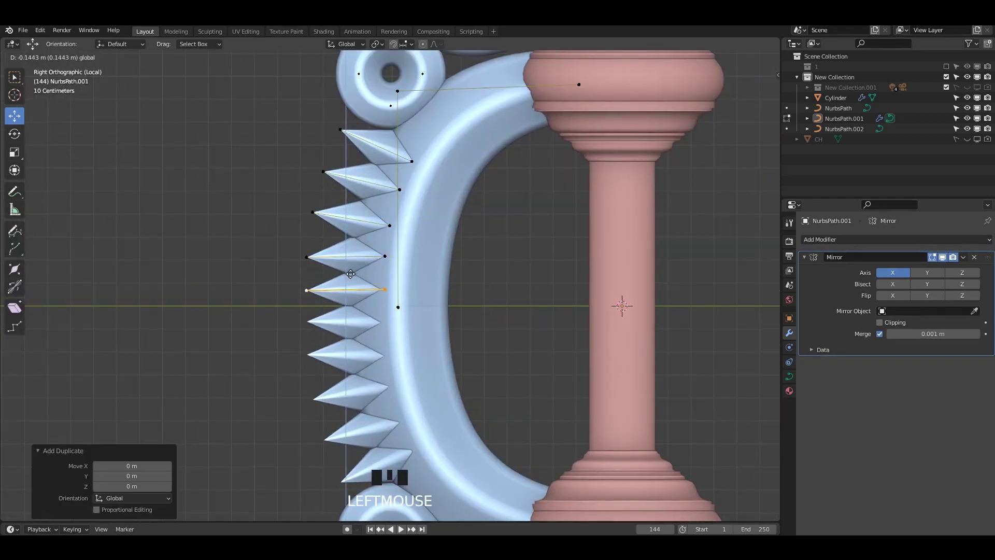
# Leave Edit Mode, inspect the spiked guard from several angles and save the file.
pyautogui.press('Tab')
pyautogui.scroll(-7, 549, 276)
pyautogui.moveTo(549, 275); pyautogui.dragTo(352, 273, button='middle')
pyautogui.click(771, 90)
pyautogui.scroll(2, 450, 235)
pyautogui.hotkey('ctrl', 's')
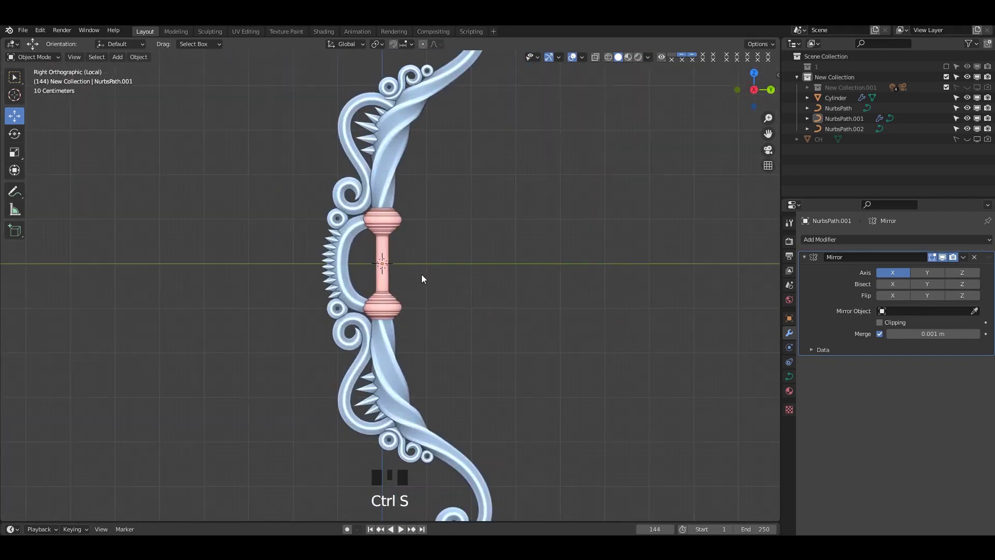
# Duplicate the guard's topmost spike and place the copy above the upper arch's lower scroll.
pyautogui.press('Tab')
pyautogui.scroll(2, 311, 283)
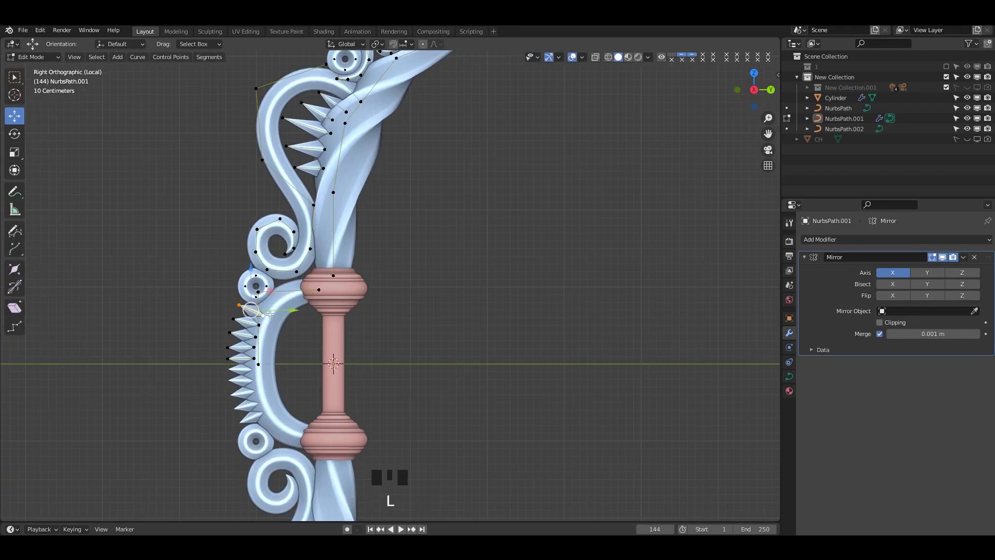
pyautogui.click(304, 226)
pyautogui.scroll(3, 304, 225)
pyautogui.keyDown('shift'); pyautogui.moveTo(218, 114); pyautogui.dragTo(356, 220, button='middle'); pyautogui.keyUp('shift')
pyautogui.scroll(4, 355, 221)
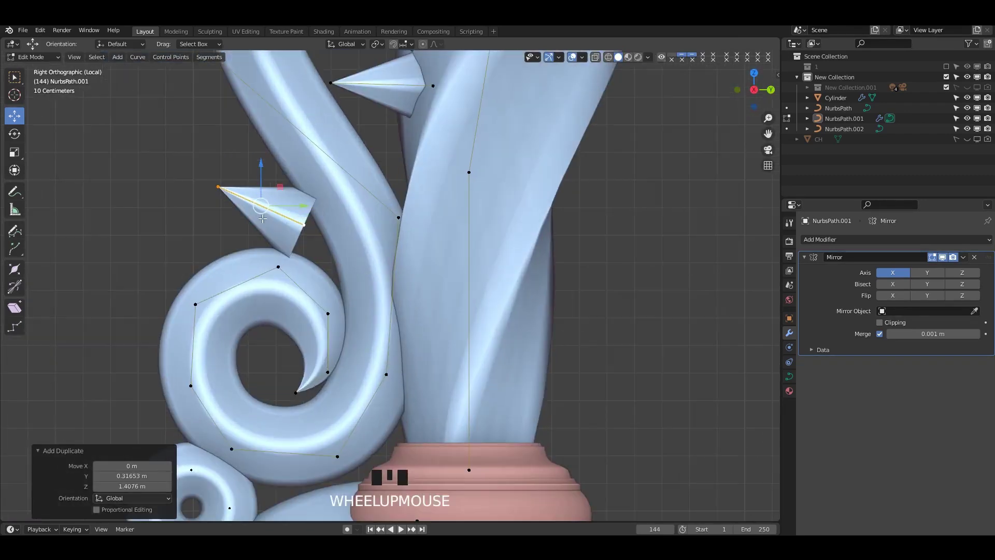
# Try to move and rotate the new spike into the gap between the arch's scroll and the limb.
pyautogui.press('g')
pyautogui.click(360, 233)
pyautogui.press('r')
pyautogui.click(363, 248)
pyautogui.keyDown('shift'); pyautogui.moveTo(317, 261); pyautogui.dragTo(365, 331, button='middle'); pyautogui.keyUp('shift')
pyautogui.hotkey('ctrl', 'z')
# Move the new spike up the limb to the smallest ring above the arch.
pyautogui.press('l')
pyautogui.press('g')
pyautogui.click(395, 162)
pyautogui.scroll(-3, 393, 171)
pyautogui.press('g')
pyautogui.click(442, 120)
pyautogui.keyDown('shift'); pyautogui.moveTo(442, 120); pyautogui.dragTo(328, 335, button='middle'); pyautogui.keyUp('shift')
pyautogui.scroll(1, 519, 189)
pyautogui.keyDown('shift'); pyautogui.moveTo(519, 189); pyautogui.dragTo(473, 188, button='middle'); pyautogui.keyUp('shift')
# Rotate the spike to follow the limb's slope and reposition it beside the smallest ring.
pyautogui.press('r')
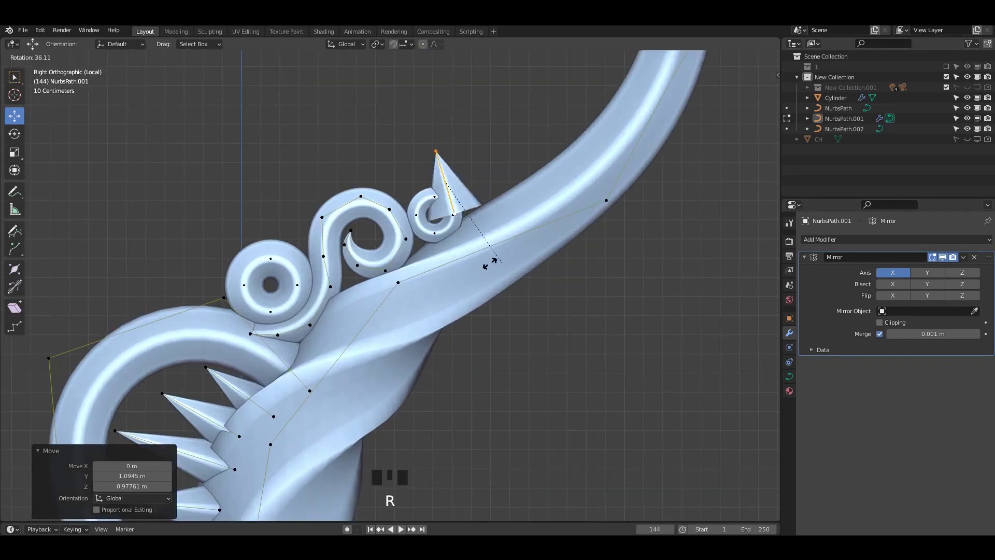
pyautogui.click(416, 253)
pyautogui.press('g')
pyautogui.click(449, 262)
# Scale the spike to 0.582, set it on the limb and shift it along X into line with the smallest ring.
pyautogui.scroll(4, 464, 267)
pyautogui.press('s')
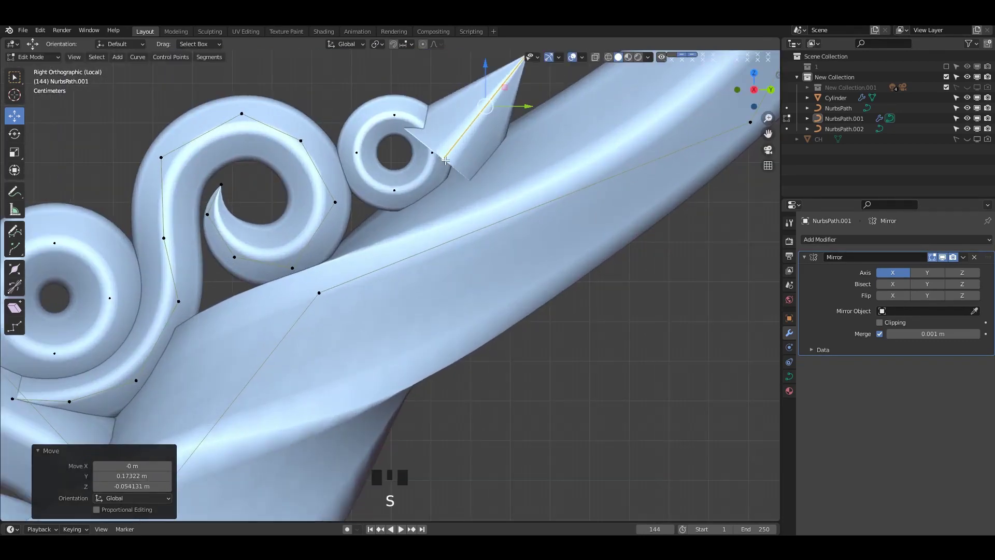
pyautogui.click(577, 205)
pyautogui.click(551, 196)
pyautogui.moveTo(481, 110); pyautogui.dragTo(486, 131)
pyautogui.scroll(-1, 560, 191)
pyautogui.press('s')
pyautogui.moveTo(502, 189); pyautogui.dragTo(570, 202, button='middle')
pyautogui.keyDown('shift'); pyautogui.moveTo(571, 202); pyautogui.dragTo(485, 254, button='middle'); pyautogui.keyUp('shift')
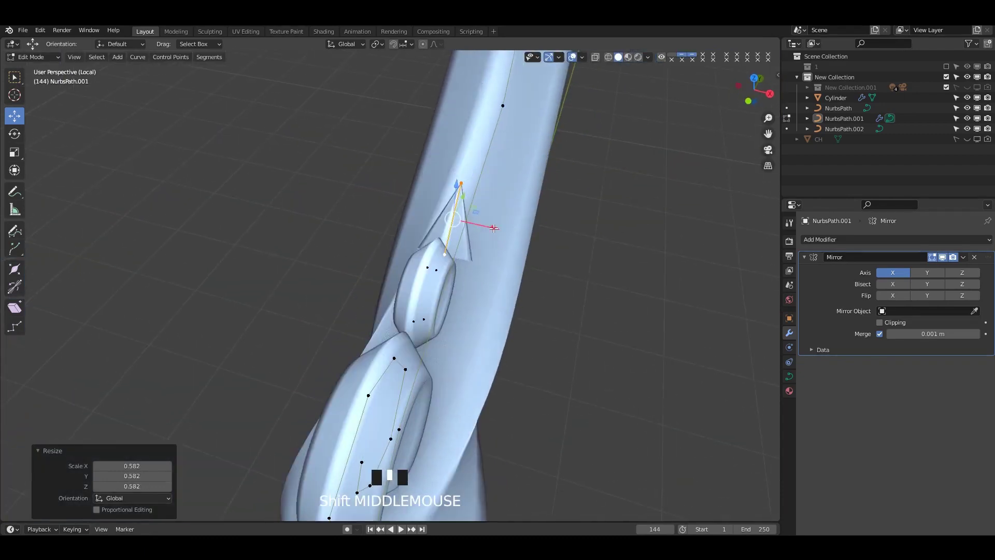
pyautogui.moveTo(491, 228); pyautogui.dragTo(481, 224)
# Move the spike's tip and base points so it stands nearly upright on the limb beside the smallest ring.
pyautogui.keyDown('alt'); pyautogui.moveTo(481, 224); pyautogui.dragTo(453, 218, button='middle'); pyautogui.keyUp('alt')
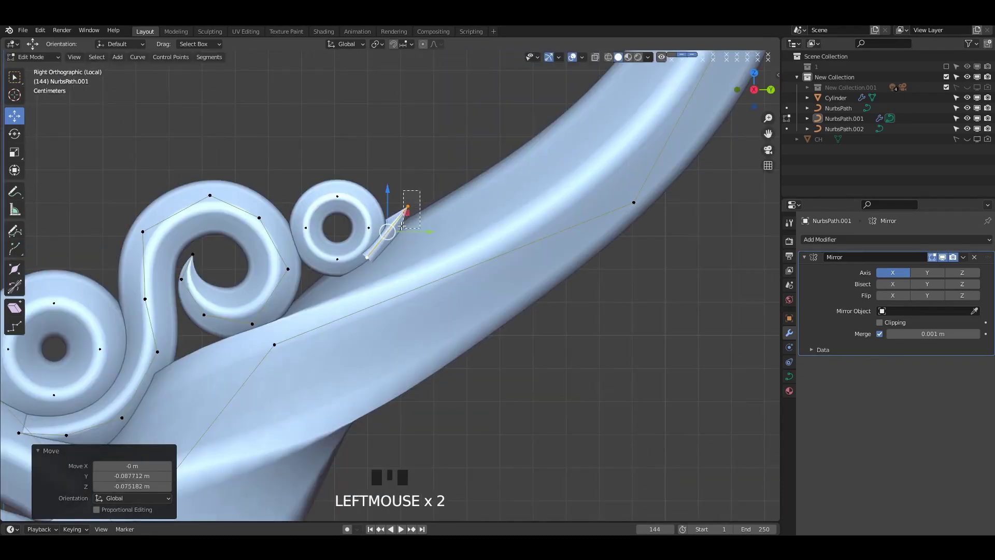
pyautogui.moveTo(401, 226); pyautogui.dragTo(401, 227)
pyautogui.moveTo(408, 207); pyautogui.dragTo(394, 177)
pyautogui.moveTo(384, 246); pyautogui.dragTo(364, 269)
pyautogui.moveTo(368, 258); pyautogui.dragTo(404, 248)
pyautogui.moveTo(411, 151); pyautogui.dragTo(374, 211)
pyautogui.moveTo(407, 177); pyautogui.dragTo(408, 166)
pyautogui.moveTo(415, 235); pyautogui.dragTo(387, 261)
pyautogui.moveTo(402, 248); pyautogui.dragTo(400, 257)
pyautogui.moveTo(420, 147); pyautogui.dragTo(388, 188)
pyautogui.moveTo(404, 168); pyautogui.dragTo(404, 162)
# Thicken the spike's base point with Shrink/Fatten to about 1.36, lower its tip slightly and leave Edit Mode.
pyautogui.press('Tab')
pyautogui.scroll(-4, 419, 205)
pyautogui.scroll(3, 419, 205)
pyautogui.press('Tab')
pyautogui.moveTo(384, 245); pyautogui.dragTo(433, 275)
pyautogui.hotkey('alt', 's')
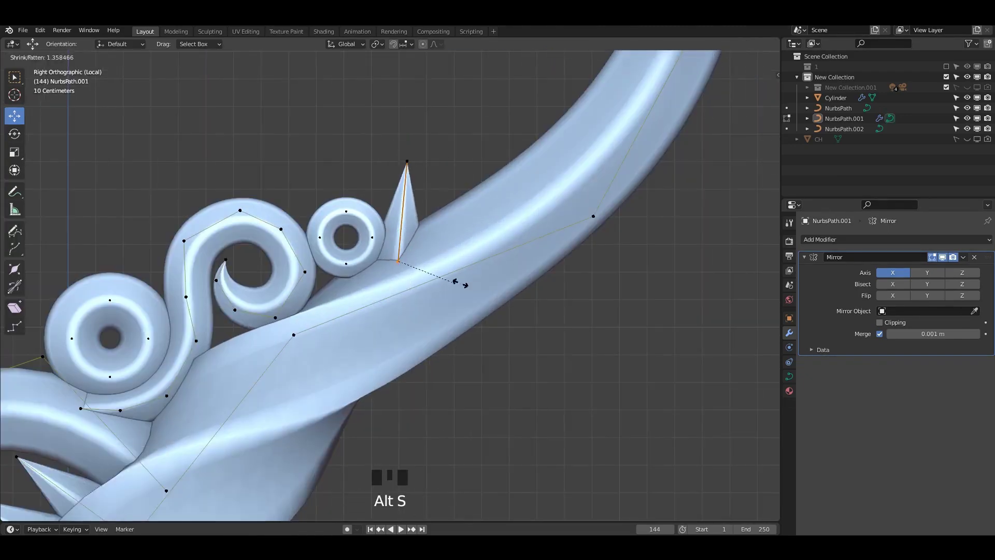
pyautogui.click(462, 282)
pyautogui.click(407, 161)
pyautogui.press('Tab')
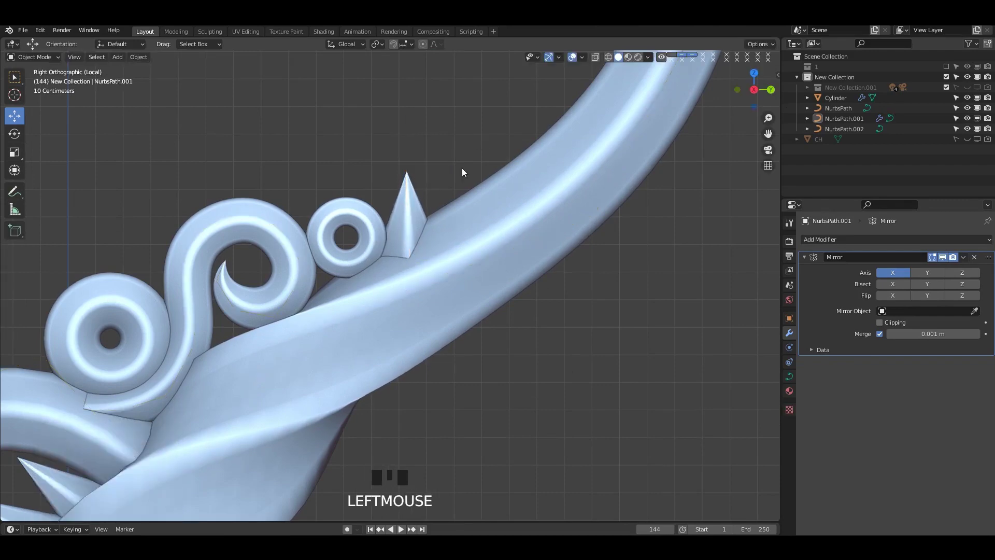
# Look over the bow's limb and handle ornaments in the side view and save the file.
pyautogui.scroll(-5, 529, 173)
pyautogui.moveTo(439, 200)
pyautogui.keyDown('alt'); pyautogui.mouseDown(button='middle')
pyautogui.moveTo(381, 225)
pyautogui.moveTo(438, 215)
pyautogui.mouseUp(button='middle'); pyautogui.keyUp('alt')
pyautogui.scroll(-2, 440, 215)
pyautogui.keyDown('shift'); pyautogui.moveTo(442, 217); pyautogui.dragTo(446, 167, button='middle'); pyautogui.keyUp('shift')
pyautogui.scroll(1, 433, 218)
pyautogui.keyDown('shift'); pyautogui.moveTo(420, 262); pyautogui.dragTo(440, 213, button='middle'); pyautogui.keyUp('shift')
pyautogui.hotkey('ctrl', 's')
pyautogui.keyDown('alt'); pyautogui.moveTo(452, 232); pyautogui.dragTo(496, 214, button='middle'); pyautogui.keyUp('alt')
pyautogui.scroll(3, 453, 240)
pyautogui.scroll(3, 518, 251)
pyautogui.click(432, 241)
pyautogui.click(565, 251)
pyautogui.scroll(-1, 565, 251)
pyautogui.scroll(-2, 525, 223)
pyautogui.click(422, 166)
pyautogui.click(525, 170)
pyautogui.scroll(-1, 525, 176)
pyautogui.hotkey('ctrl', 's')
pyautogui.scroll(2, 494, 273)
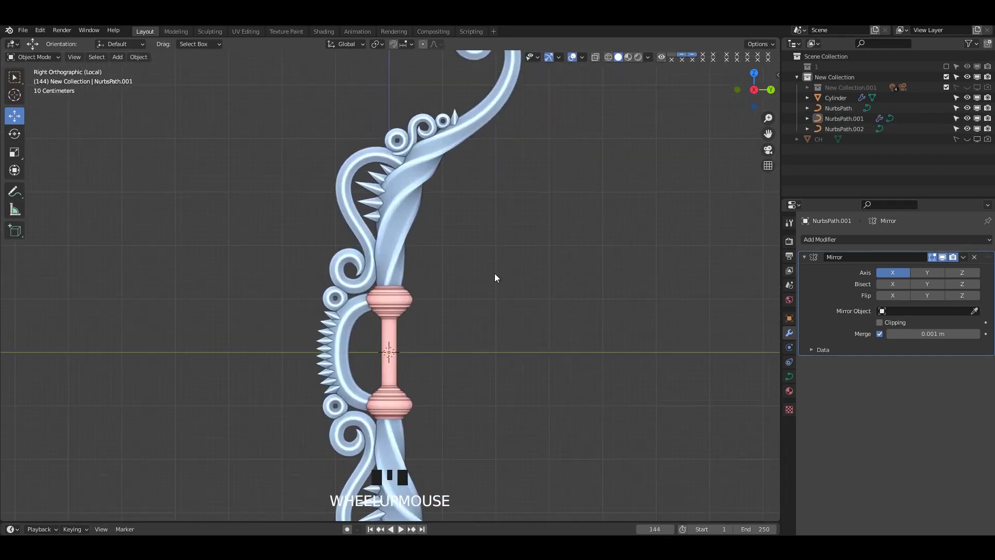
# Thicken the outer point of the spiked arch on the upper limb with Shrink/Fatten and leave Edit Mode.
pyautogui.keyDown('shift'); pyautogui.moveTo(494, 273); pyautogui.dragTo(487, 265, button='middle'); pyautogui.keyUp('shift')
pyautogui.scroll(1, 390, 208)
pyautogui.click(348, 151)
pyautogui.press('Tab')
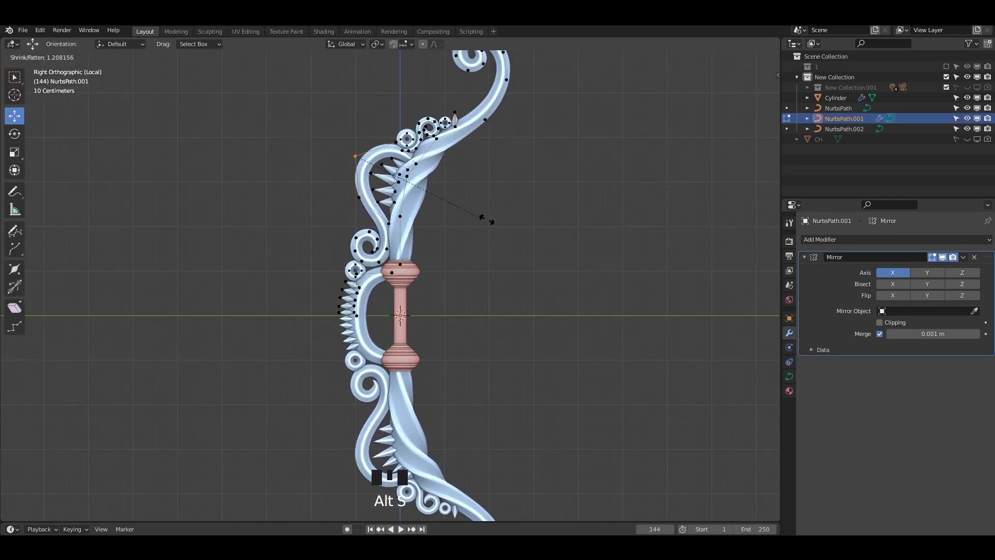
pyautogui.click(533, 223)
pyautogui.press('Tab')
pyautogui.scroll(-2, 519, 233)
pyautogui.click(498, 248)
pyautogui.scroll(4, 456, 233)
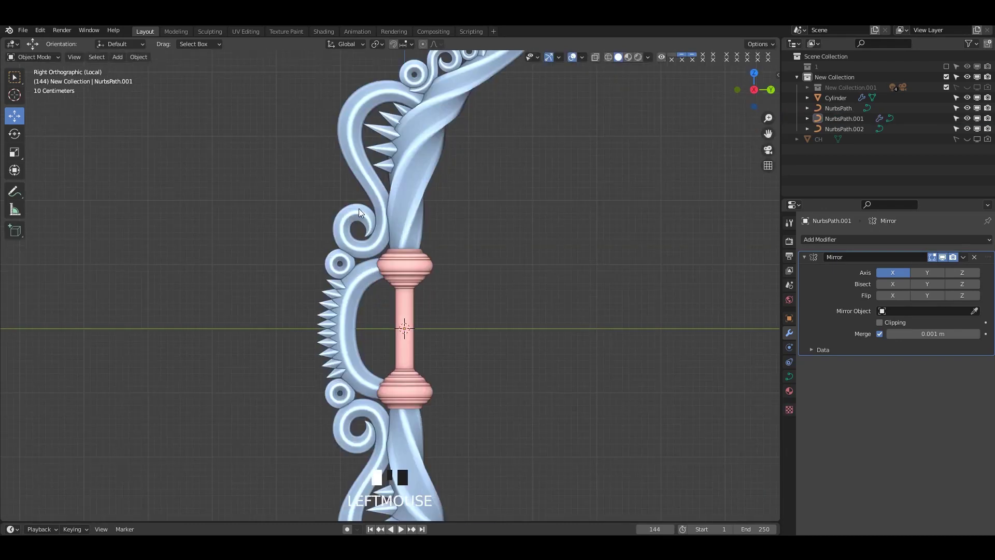
# Select several points on the scroll below the spiked arch and adjust their thickness with Shrink/Fatten.
pyautogui.click(357, 209)
pyautogui.press('Tab')
pyautogui.click(343, 216)
pyautogui.hotkey('alt', 's')
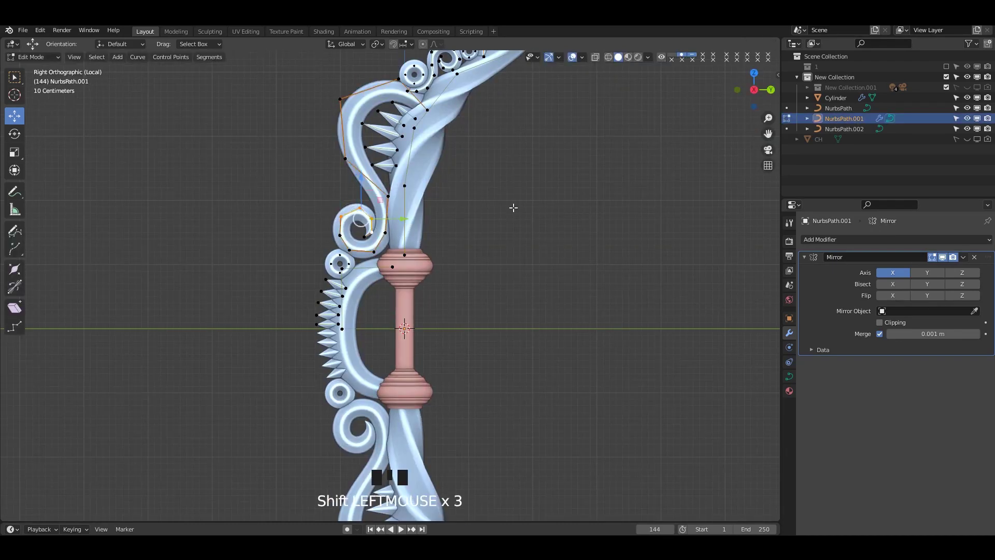
pyautogui.click(514, 208)
pyautogui.keyDown('shift'); pyautogui.moveTo(553, 191); pyautogui.dragTo(560, 226, button='middle'); pyautogui.keyUp('shift')
pyautogui.press('Tab')
pyautogui.click(559, 226)
pyautogui.scroll(-3, 497, 233)
pyautogui.scroll(-1, 461, 205)
# Raise the curved guard's end point inside the upper handle knob by 0.1347 m in Z, adjust its thickness and nudge it along Y.
pyautogui.scroll(5, 452, 213)
pyautogui.click(397, 134)
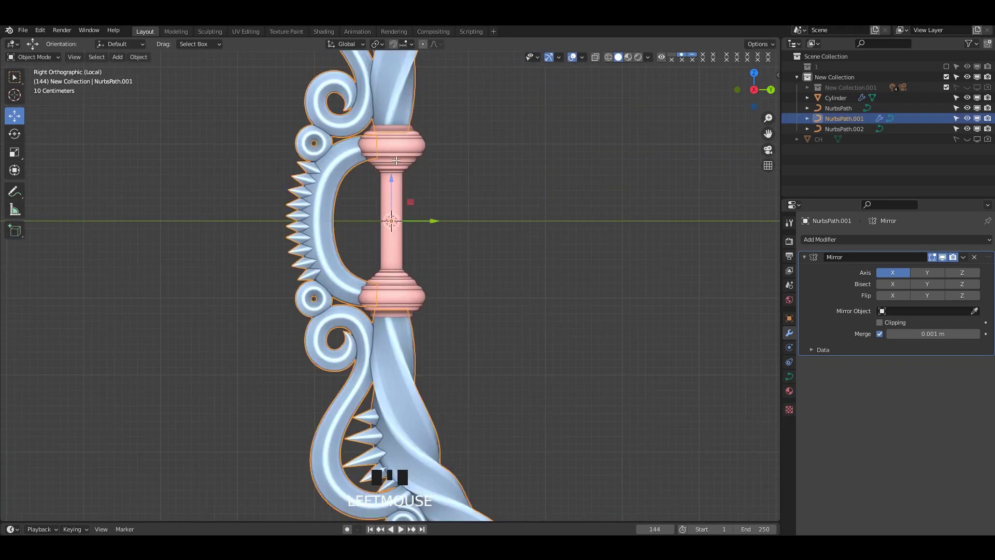
pyautogui.press('Tab')
pyautogui.click(377, 147)
pyautogui.moveTo(377, 106); pyautogui.dragTo(377, 98)
pyautogui.hotkey('alt', 's')
pyautogui.click(653, 249)
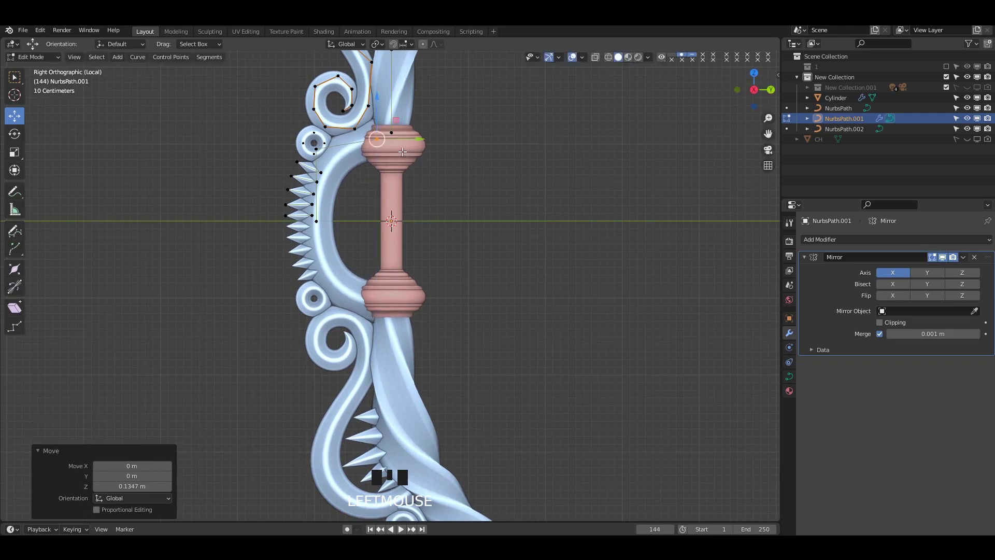
pyautogui.moveTo(404, 137); pyautogui.dragTo(410, 134)
pyautogui.hotkey('alt', 's')
pyautogui.click(451, 205)
pyautogui.press('Tab')
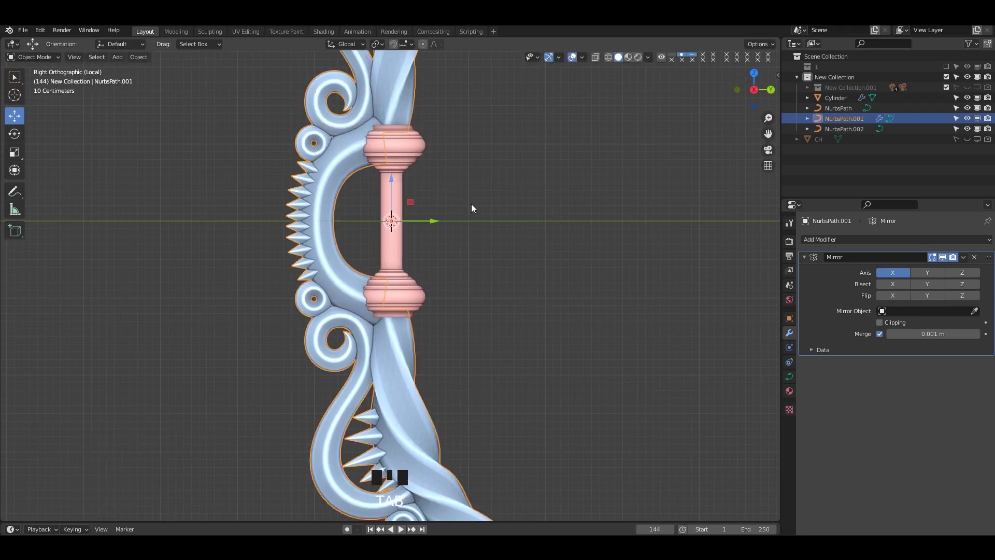
# Scale the thickness of the guard's upper curve point beside the ring to 0.689 with Shrink/Fatten.
pyautogui.keyDown('shift'); pyautogui.moveTo(471, 205); pyautogui.dragTo(482, 239, button='middle'); pyautogui.keyUp('shift')
pyautogui.press('Tab')
pyautogui.click(328, 185)
pyautogui.hotkey('alt', 's')
pyautogui.click(453, 232)
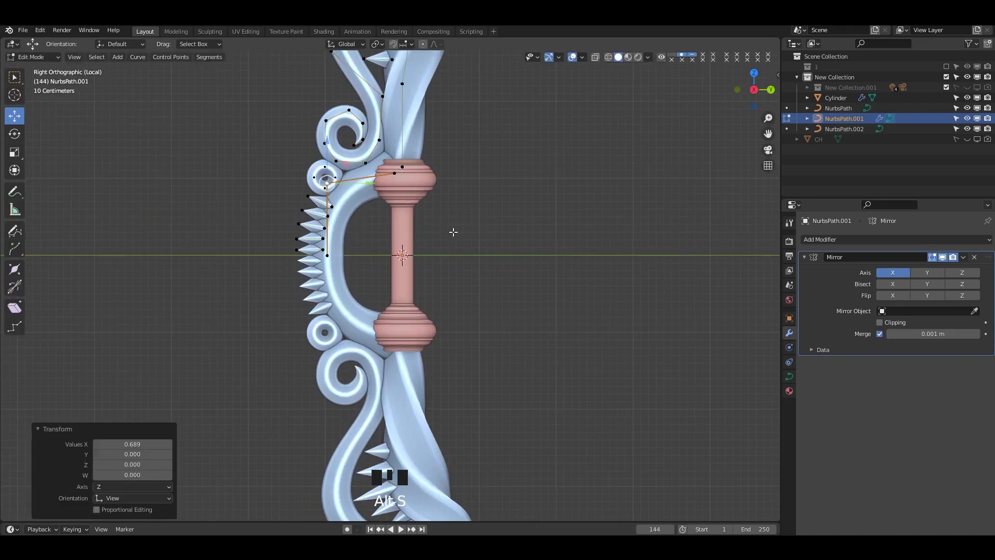
pyautogui.click(490, 234)
pyautogui.scroll(-2, 470, 218)
pyautogui.scroll(4, 334, 265)
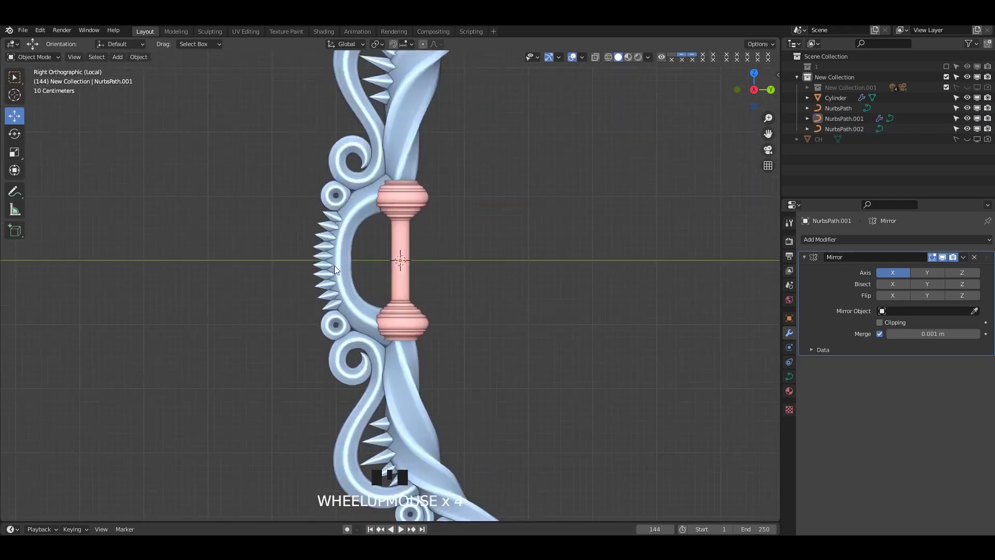
# Try small adjustments to the position of the guard's spikes in Edit Mode.
pyautogui.moveTo(319, 168); pyautogui.dragTo(328, 174)
pyautogui.click(312, 287)
pyautogui.moveTo(312, 266); pyautogui.dragTo(313, 266)
pyautogui.press('Tab')
pyautogui.scroll(-2, 539, 250)
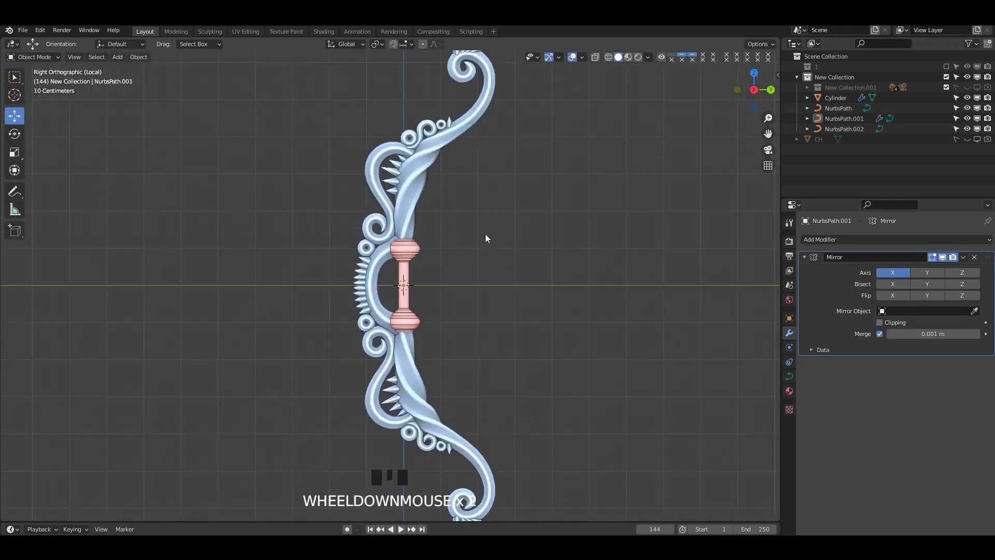
pyautogui.scroll(3, 485, 234)
# Undo the latest edits to the guard and its spikes and return to Object Mode.
pyautogui.hotkey('ctrl', 'z')
pyautogui.hotkey('ctrl', 'z')
pyautogui.hotkey('ctrl', 'z')
pyautogui.hotkey('ctrl', 'z')
pyautogui.hotkey('ctrl', 'z')
pyautogui.hotkey('ctrl', 'z')
pyautogui.hotkey('ctrl', 'z')
pyautogui.hotkey('ctrl', 'z')
pyautogui.hotkey('ctrl', 'z')
pyautogui.hotkey('ctrl', 'z')
pyautogui.hotkey('ctrl', 'z')
pyautogui.hotkey('ctrl', 'z')
pyautogui.hotkey('ctrl', 'z')
pyautogui.hotkey('ctrl', 'z')
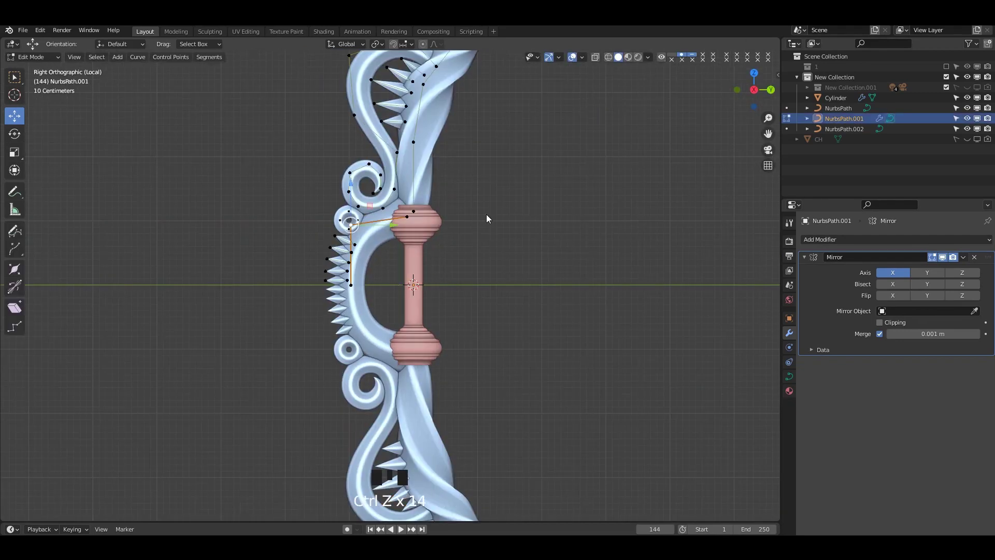
pyautogui.press('Tab')
pyautogui.click(486, 215)
# Select the base points of the two guard spikes nearest the middle and leave Edit Mode.
pyautogui.keyDown('shift'); pyautogui.moveTo(382, 254); pyautogui.dragTo(423, 251, button='middle'); pyautogui.keyUp('shift')
pyautogui.scroll(5, 377, 255)
pyautogui.press('Tab')
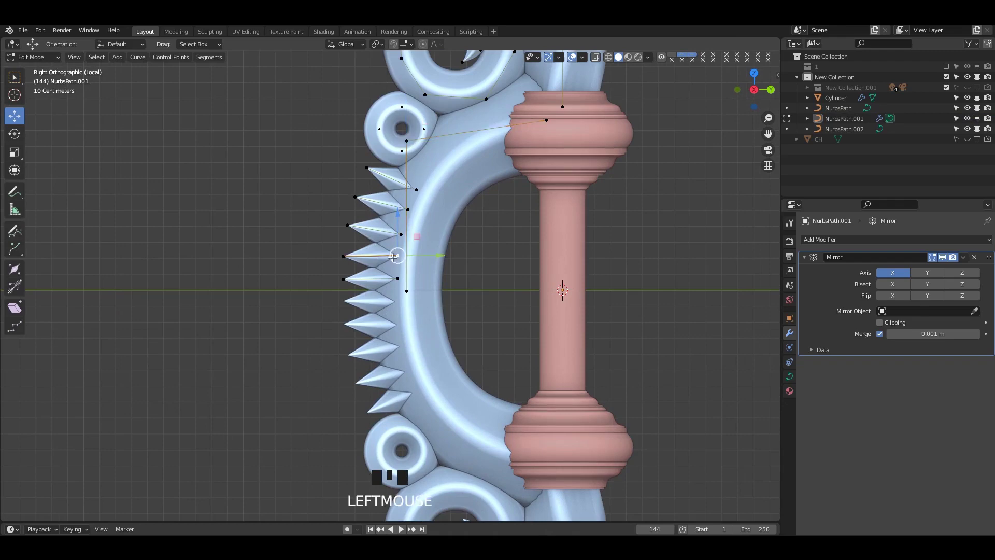
pyautogui.click(493, 291)
pyautogui.click(398, 279)
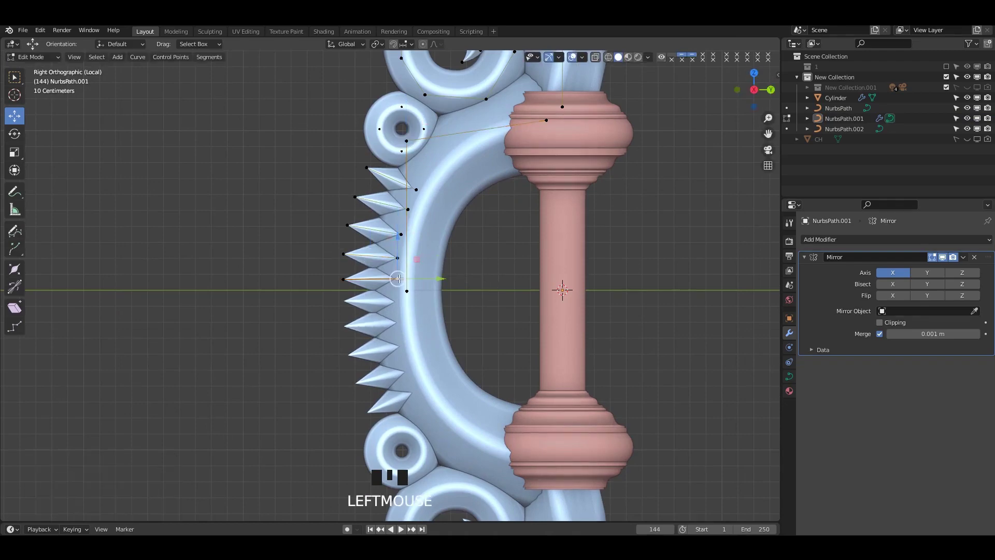
pyautogui.press('Tab')
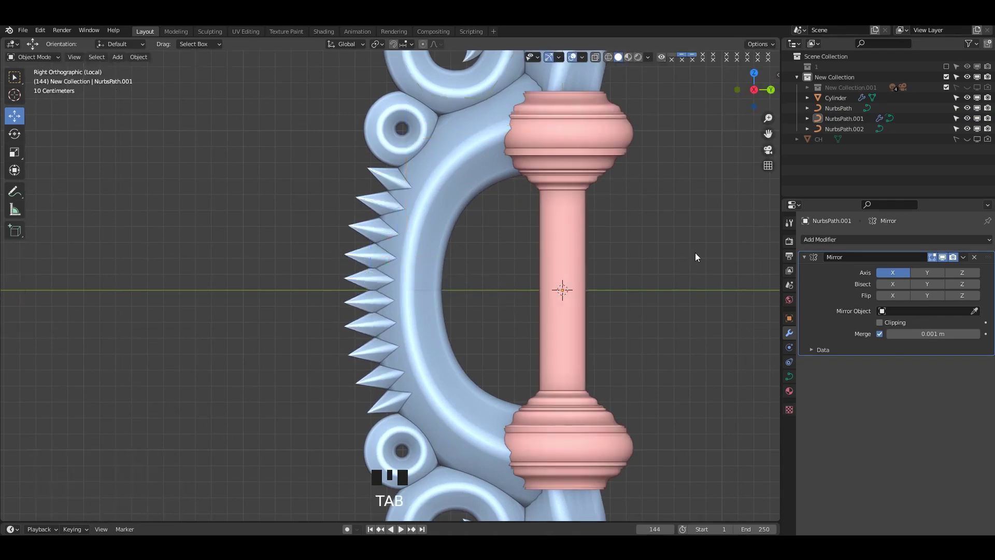
# Check the whole bow in perspective, return to the right side view and save the file.
pyautogui.scroll(-8, 500, 229)
pyautogui.moveTo(500, 229); pyautogui.dragTo(470, 247, button='middle')
pyautogui.scroll(3, 470, 242)
pyautogui.press('KP_3')
pyautogui.keyDown('shift'); pyautogui.moveTo(462, 137); pyautogui.dragTo(418, 157, button='middle'); pyautogui.keyUp('shift')
pyautogui.hotkey('ctrl', 's')
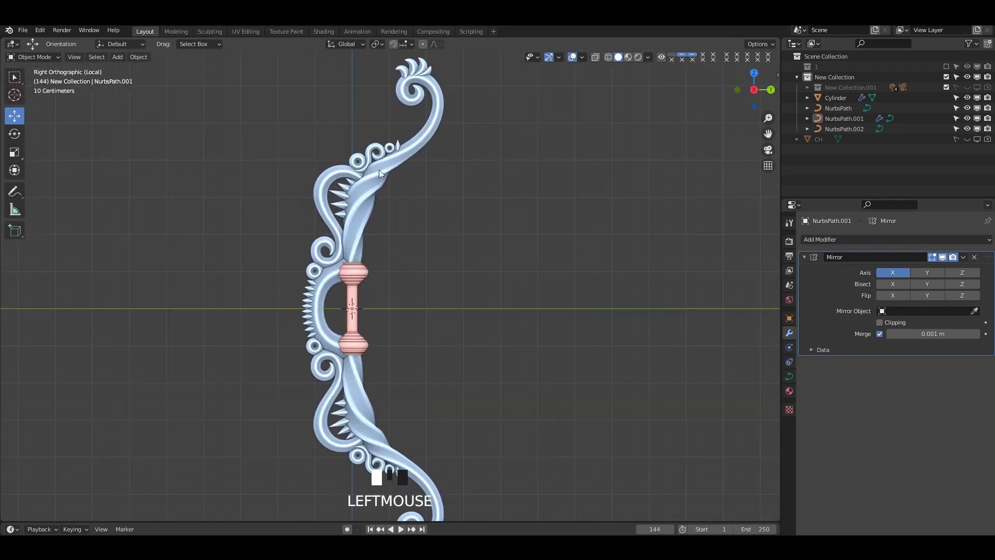
# Duplicate the smallest ring onto the outer side of the limb's upper curve and scale its thickness to 0.671 with Shrink/Fatten.
pyautogui.scroll(2, 277, 127)
pyautogui.scroll(2, 233, 326)
pyautogui.press('Tab')
pyautogui.click(392, 265)
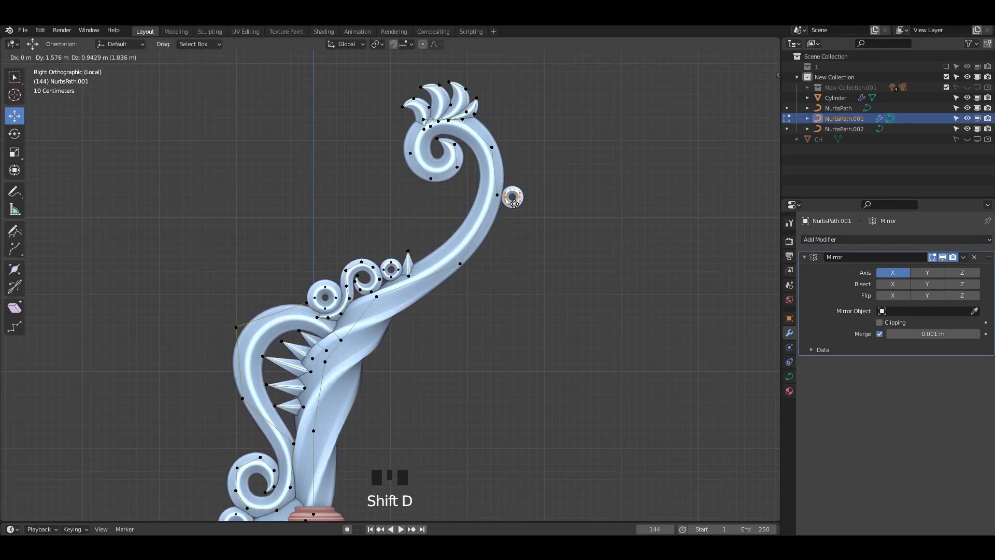
pyautogui.click(513, 203)
pyautogui.keyDown('shift'); pyautogui.moveTo(514, 203); pyautogui.dragTo(511, 184, button='middle'); pyautogui.keyUp('shift')
pyautogui.hotkey('alt', 's')
pyautogui.scroll(2, 560, 238)
pyautogui.click(544, 143)
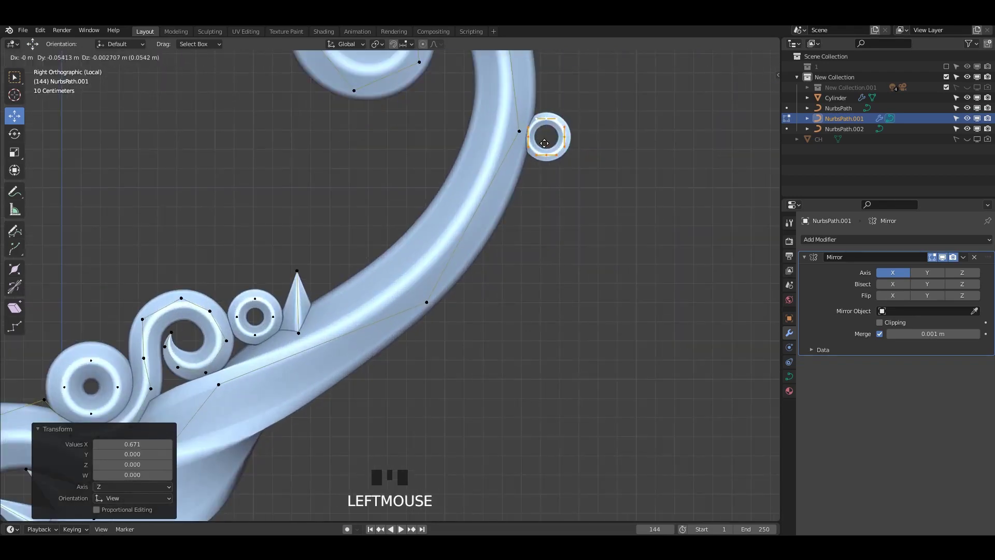
# Adjust the position of the duplicated ring against the outer edge of the limb below the tip scroll.
pyautogui.scroll(-11, 463, 248)
pyautogui.keyDown('shift'); pyautogui.moveTo(463, 248); pyautogui.dragTo(415, 214, button='middle'); pyautogui.keyUp('shift')
pyautogui.scroll(2, 415, 213)
pyautogui.scroll(2, 494, 211)
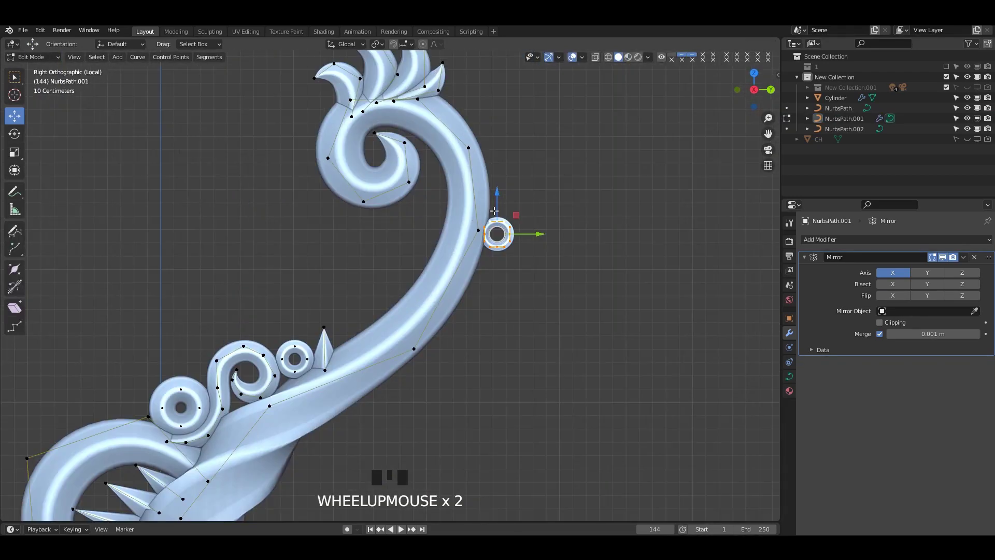
pyautogui.moveTo(494, 211); pyautogui.dragTo(531, 201)
pyautogui.scroll(2, 539, 199)
pyautogui.keyDown('shift'); pyautogui.moveTo(549, 197); pyautogui.dragTo(529, 252, button='middle'); pyautogui.keyUp('shift')
# Duplicate the ring in place, rotate the copy 90° and move it along Y onto the limb.
pyautogui.hotkey('shift', 'd')
pyautogui.rightClick(495, 265)
pyautogui.keyDown('shift'); pyautogui.moveTo(529, 252); pyautogui.dragTo(485, 223, button='middle'); pyautogui.keyUp('shift')
pyautogui.write('r90')
pyautogui.press('Return')
pyautogui.keyDown('shift'); pyautogui.moveTo(485, 223); pyautogui.dragTo(527, 304, button='middle'); pyautogui.keyUp('shift')
pyautogui.scroll(1, 527, 304)
pyautogui.moveTo(518, 303); pyautogui.dragTo(455, 301)
# Adjust the rotated ring's thickness and scale it into a thin band around the limb, undoing the last resize.
pyautogui.hotkey('alt', 's')
pyautogui.hotkey('alt', 's')
pyautogui.press('s')
pyautogui.click(588, 343)
pyautogui.scroll(2, 462, 301)
pyautogui.moveTo(575, 290); pyautogui.dragTo(433, 277, button='middle')
pyautogui.press('s')
pyautogui.hotkey('ctrl', 'z')
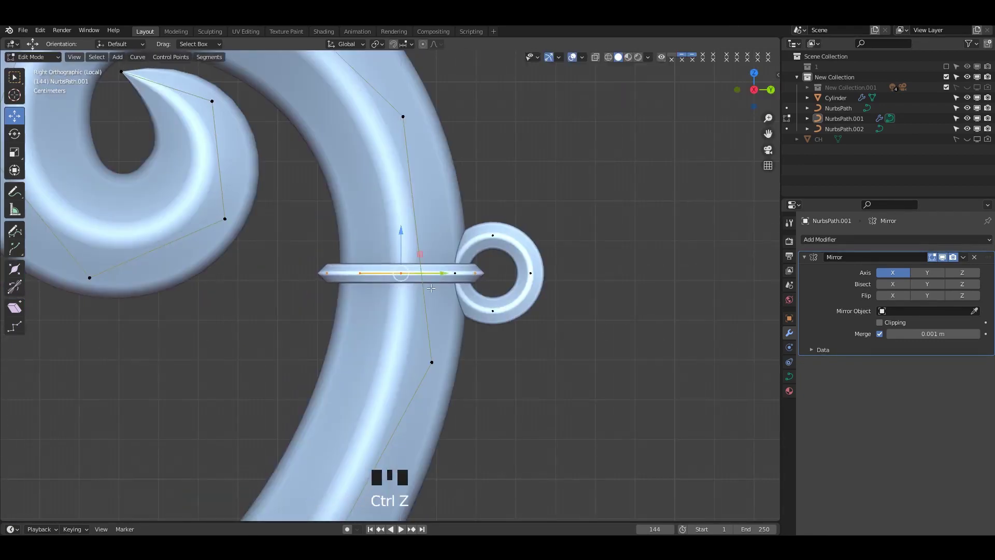
# Shift the band 0.011747 m along Y, rotate it by about 21° to cross the limb and adjust its scale.
pyautogui.moveTo(433, 272); pyautogui.dragTo(438, 273)
pyautogui.press('r')
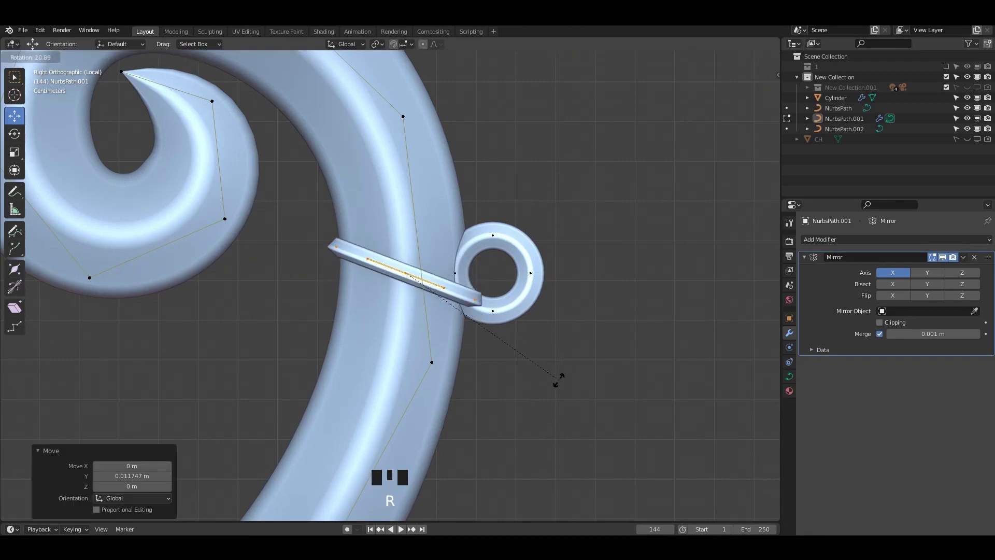
pyautogui.click(558, 380)
pyautogui.press('s')
pyautogui.click(556, 378)
# Check the band from an angled view and scale it along X to fit the limb's width.
pyautogui.press('Tab')
pyautogui.moveTo(474, 279); pyautogui.dragTo(629, 349, button='middle')
pyautogui.press('Tab')
pyautogui.press('s')
pyautogui.press('x')
pyautogui.click(472, 330)
pyautogui.press('Tab')
pyautogui.press('Tab')
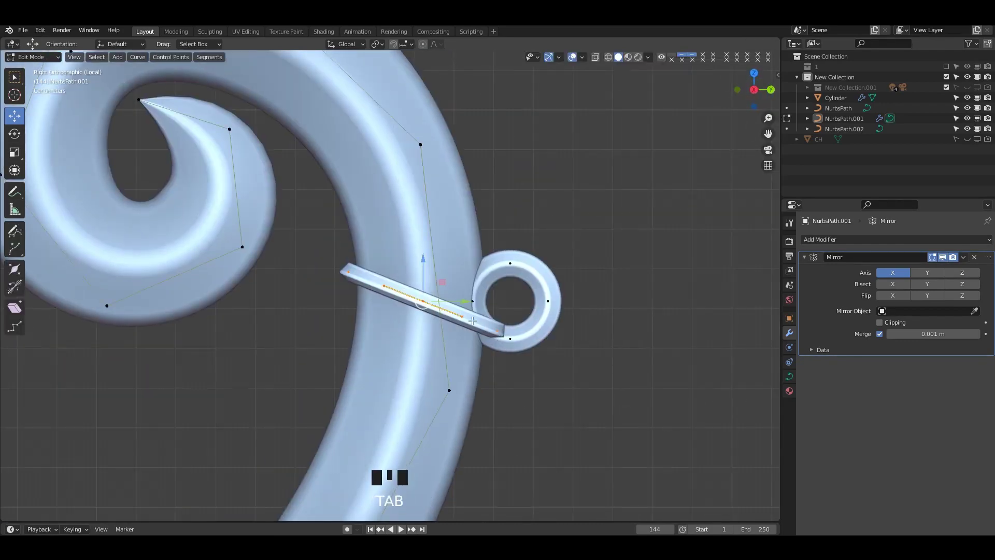
# Duplicate the band and raise the copy about 0.052 m in Z to form a parallel second band.
pyautogui.hotkey('shift', 'd')
pyautogui.click(415, 285)
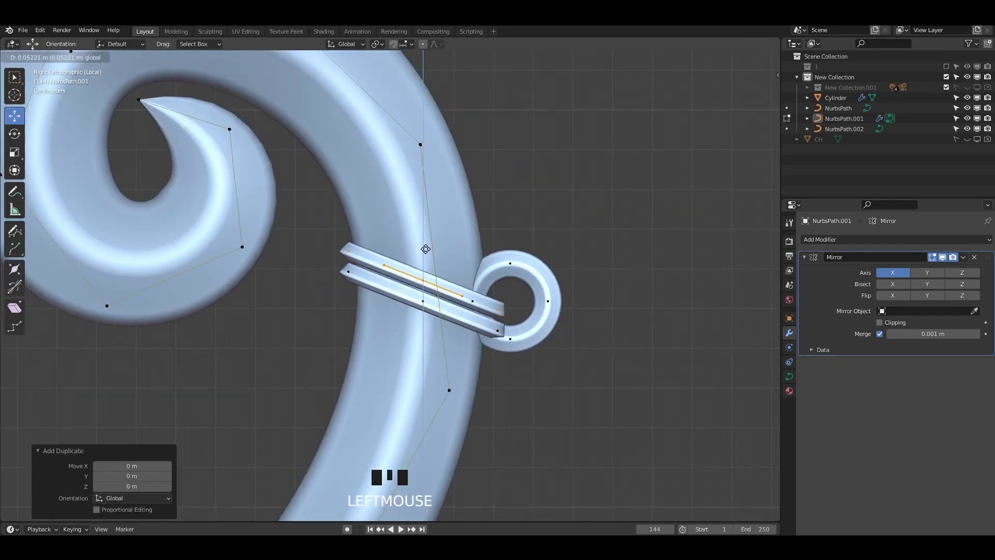
pyautogui.press('Tab')
pyautogui.scroll(-3, 430, 401)
# Select the ring on the limb's outer edge and lower it into line with the ends of the two bands.
pyautogui.click(431, 401)
pyautogui.press('Tab')
pyautogui.scroll(3, 430, 401)
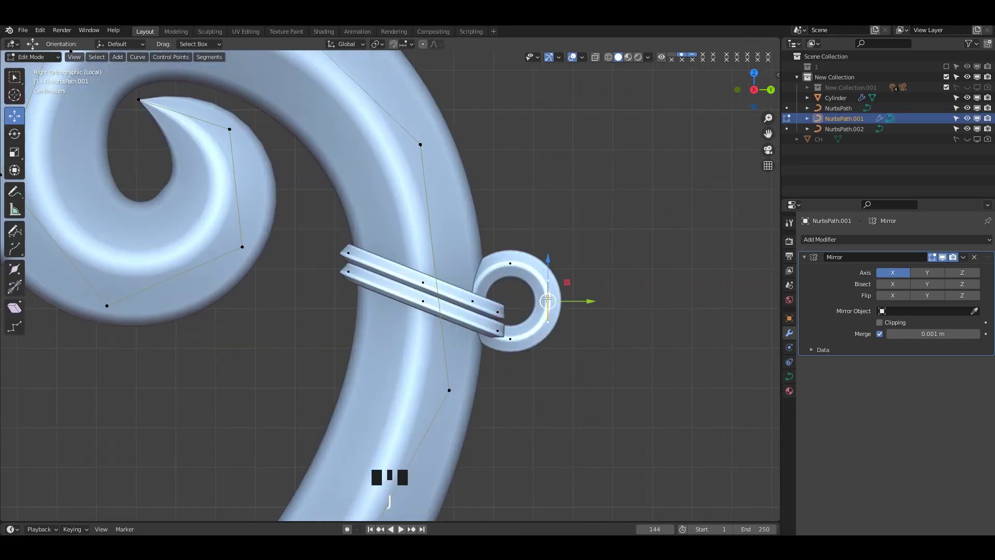
pyautogui.moveTo(510, 259); pyautogui.dragTo(513, 286)
pyautogui.press('Tab')
pyautogui.scroll(-10, 515, 291)
pyautogui.click(515, 291)
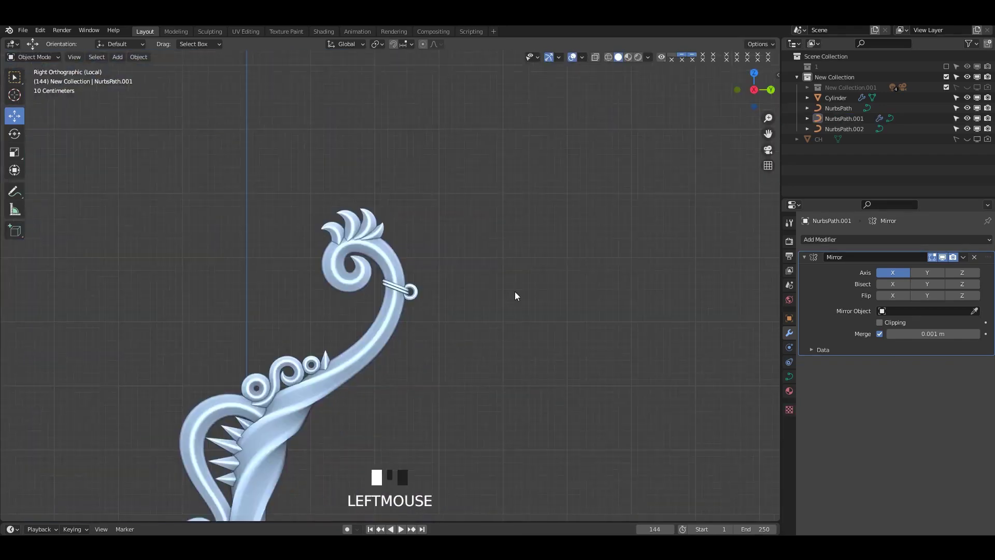
# Look over the limb with its banded ring from a distance and save the file.
pyautogui.scroll(-4, 497, 290)
pyautogui.keyDown('shift'); pyautogui.moveTo(448, 333); pyautogui.dragTo(461, 233, button='middle'); pyautogui.keyUp('shift')
pyautogui.hotkey('ctrl', 's')
pyautogui.keyDown('shift'); pyautogui.moveTo(431, 278); pyautogui.dragTo(432, 203, button='middle'); pyautogui.keyUp('shift')
pyautogui.hotkey('ctrl', 's')
pyautogui.scroll(2, 376, 206)
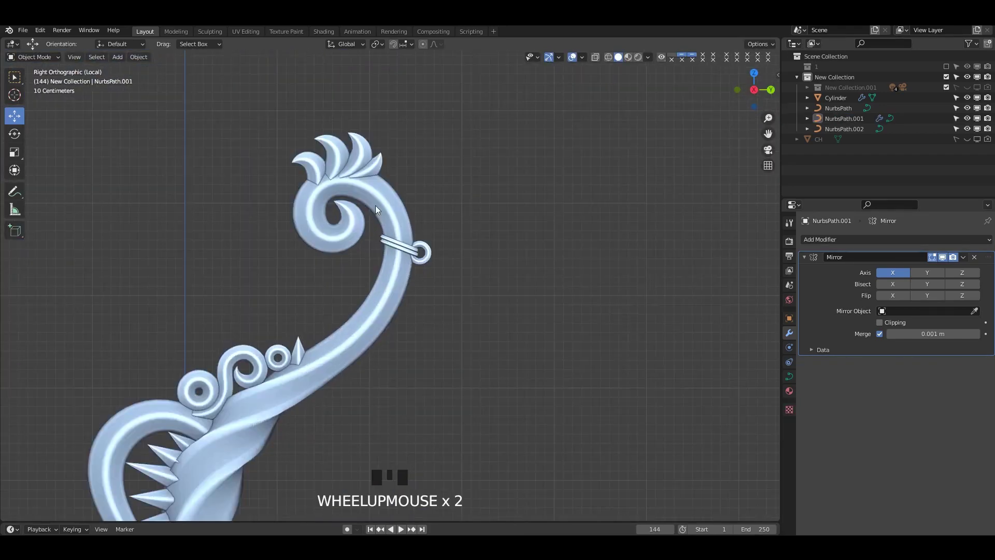
# Duplicate the small spike beside the limb's rings up to the outer end of the tip's leaf crest.
pyautogui.click(375, 205)
pyautogui.press('Tab')
pyautogui.scroll(2, 375, 206)
pyautogui.press('Tab')
pyautogui.press('Tab')
pyautogui.keyDown('shift'); pyautogui.moveTo(287, 438); pyautogui.dragTo(336, 386, button='middle'); pyautogui.keyUp('shift')
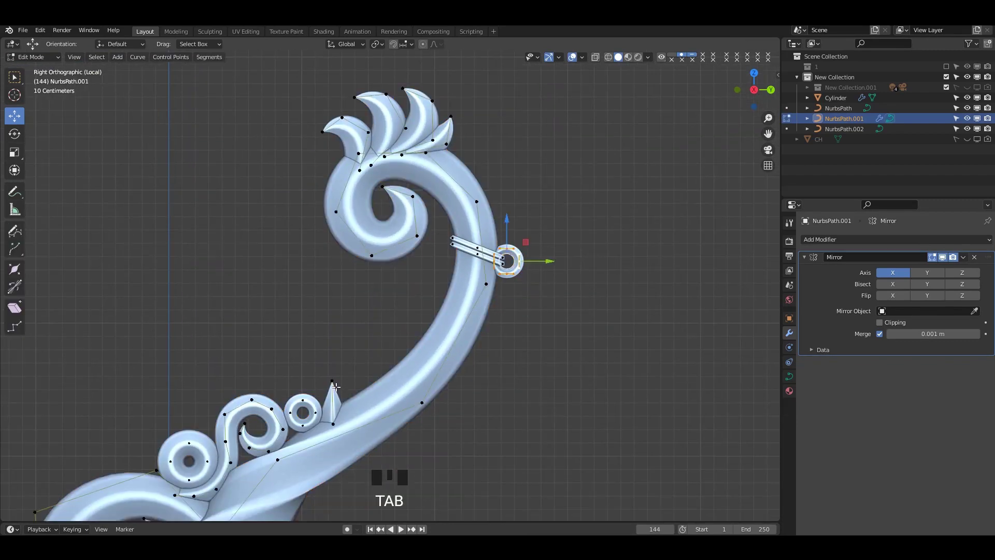
pyautogui.click(513, 199)
pyautogui.scroll(3, 513, 200)
pyautogui.keyDown('shift'); pyautogui.moveTo(513, 199); pyautogui.dragTo(609, 396, button='middle'); pyautogui.keyUp('shift')
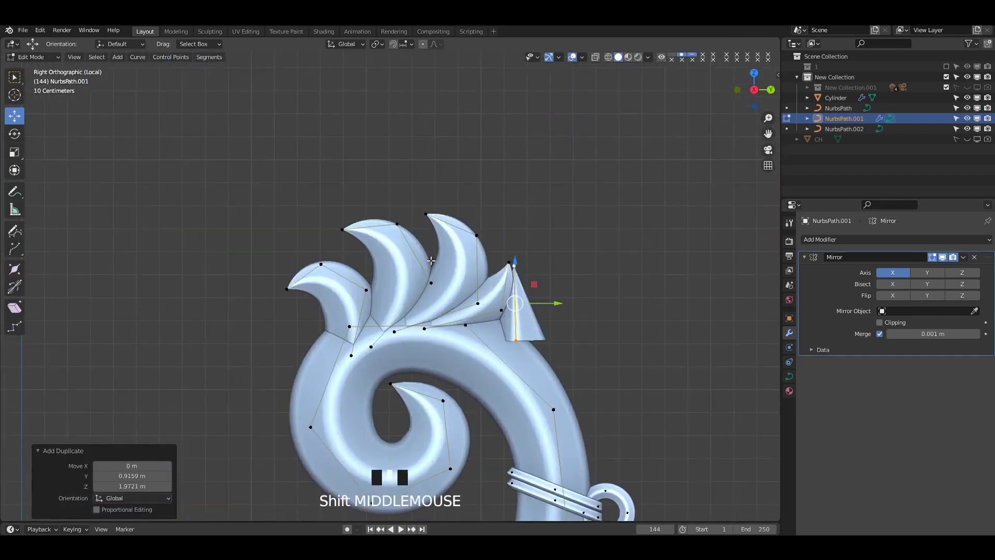
# Rotate the copied spike to slant outward and seat it on the scroll beside the last leaf.
pyautogui.scroll(2, 610, 396)
pyautogui.press('r')
pyautogui.click(436, 329)
pyautogui.moveTo(471, 264); pyautogui.dragTo(473, 274)
pyautogui.click(474, 274)
pyautogui.scroll(2, 473, 274)
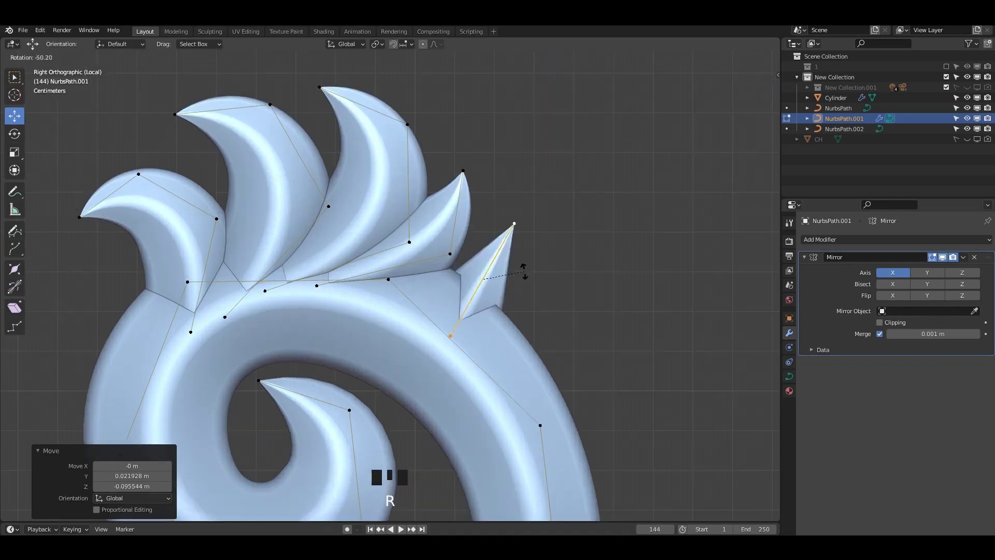
pyautogui.press('r')
pyautogui.click(524, 269)
pyautogui.press('g')
pyautogui.click(503, 261)
pyautogui.scroll(-5, 452, 284)
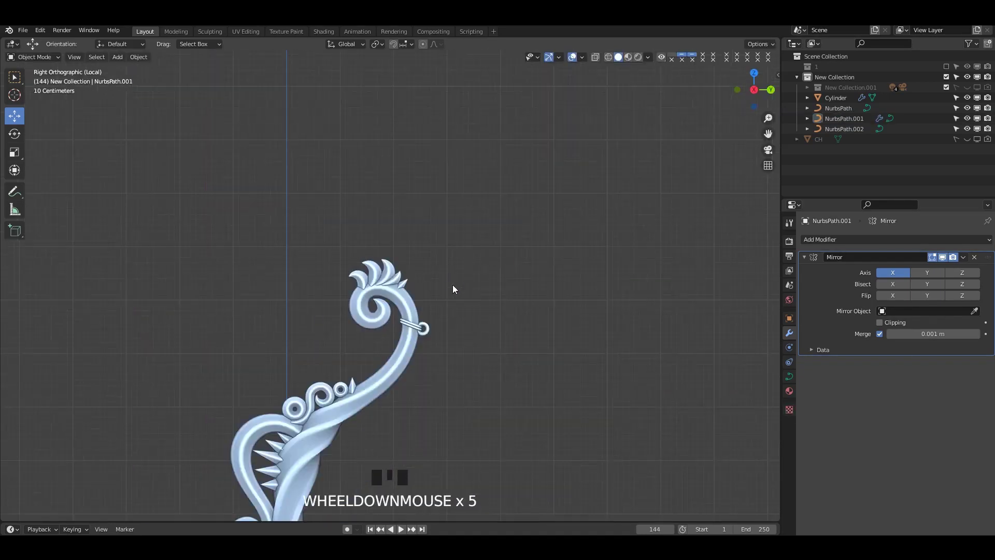
# Duplicate the slanted spike about -0.924 m in Y and -0.094 m in Z to the crest's inner end.
pyautogui.scroll(2, 440, 286)
pyautogui.press('Tab')
pyautogui.scroll(-2, 489, 299)
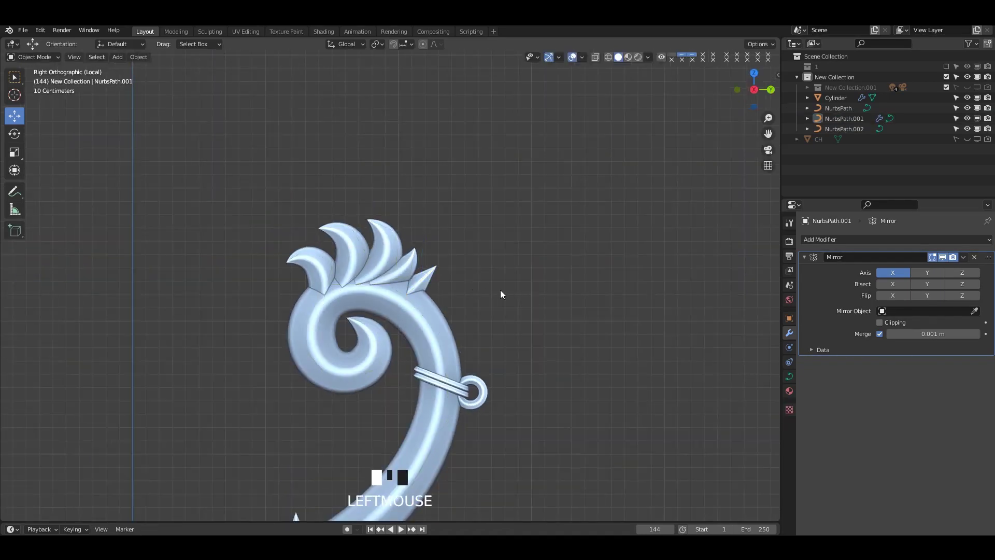
pyautogui.scroll(-4, 500, 290)
pyautogui.scroll(4, 466, 306)
pyautogui.press('Tab')
pyautogui.hotkey('shift', 'd')
pyautogui.click(363, 285)
pyautogui.scroll(3, 383, 284)
pyautogui.press('t')
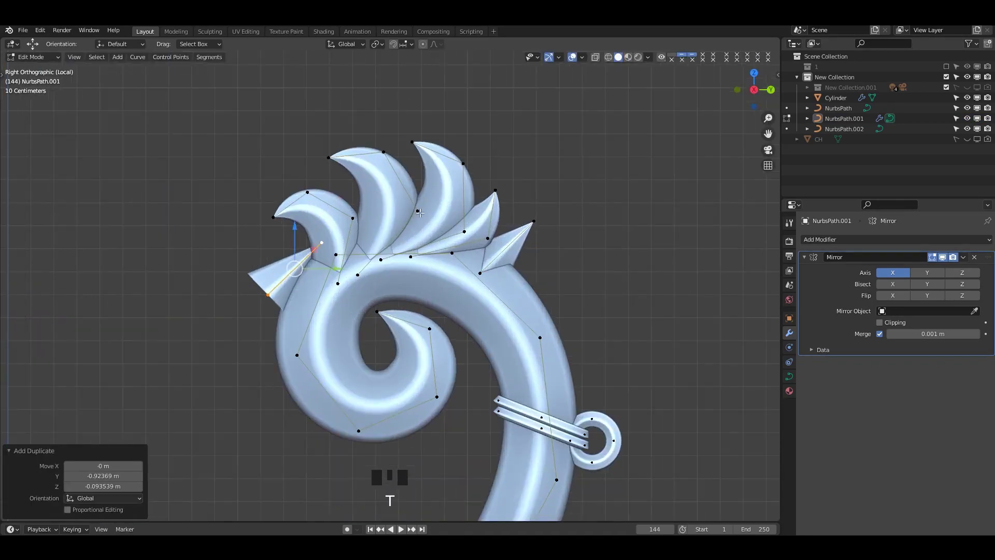
# Rotate the new spike about -118° so it points away from the scroll, and settle it beside the first leaf.
pyautogui.press('r')
pyautogui.keyDown('shift'); pyautogui.moveTo(238, 213); pyautogui.dragTo(280, 244, button='middle'); pyautogui.keyUp('shift')
pyautogui.click(311, 281)
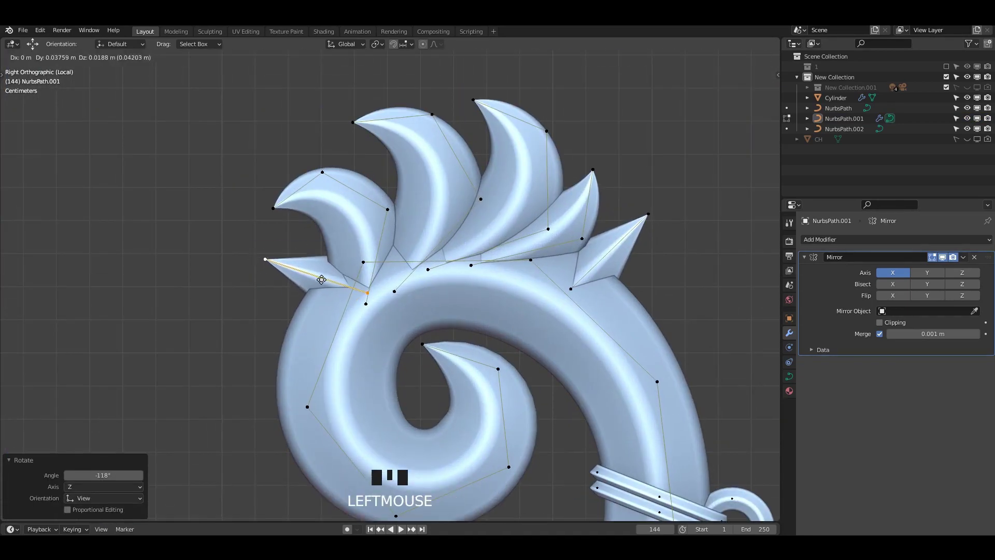
pyautogui.moveTo(321, 279); pyautogui.dragTo(317, 280)
pyautogui.press('r')
pyautogui.click(304, 277)
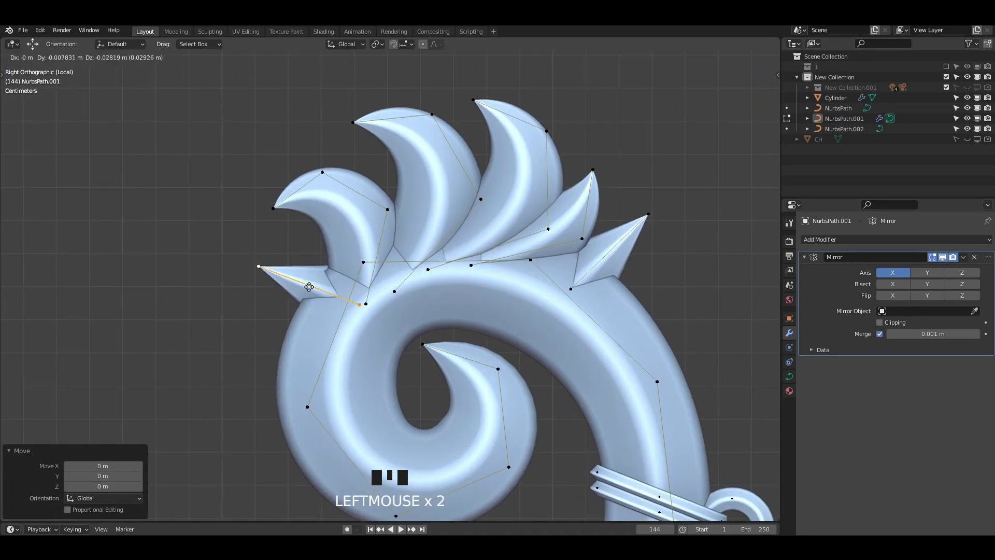
# Check the spike from the front and flatten all control points of the curve by scaling them to 0 along X.
pyautogui.keyDown('alt'); pyautogui.moveTo(309, 287); pyautogui.dragTo(433, 282, button='middle'); pyautogui.keyUp('alt')
pyautogui.scroll(2, 433, 279)
pyautogui.moveTo(438, 279); pyautogui.dragTo(452, 279)
pyautogui.scroll(-8, 519, 259)
pyautogui.press('a')
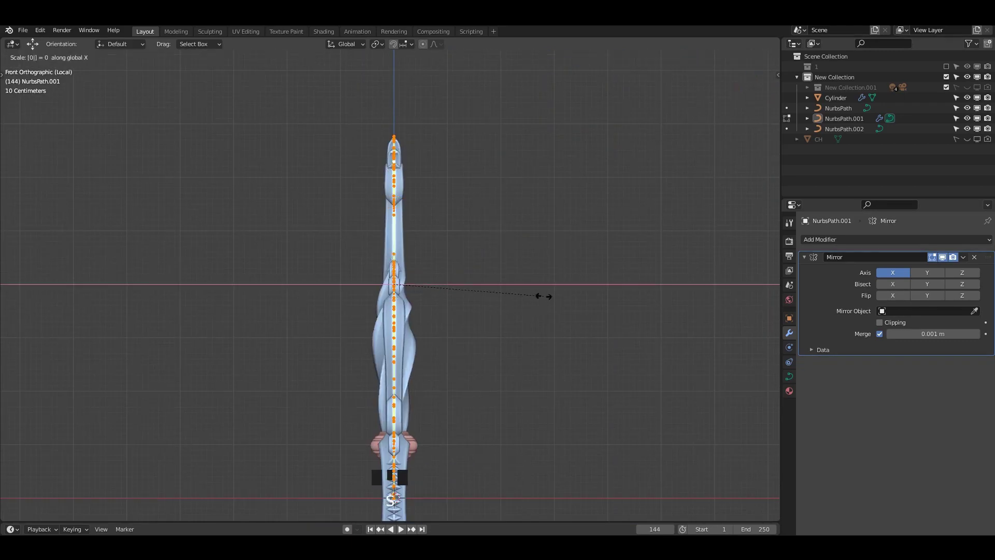
pyautogui.press('Return')
pyautogui.keyDown('alt'); pyautogui.moveTo(524, 280); pyautogui.dragTo(509, 200, button='middle'); pyautogui.keyUp('alt')
pyautogui.press('Tab')
pyautogui.press('Tab')
# Select the whole inner spike and shift it slightly toward the scroll's outer edge.
pyautogui.scroll(4, 509, 200)
pyautogui.keyDown('shift'); pyautogui.moveTo(482, 233); pyautogui.dragTo(445, 297, button='middle'); pyautogui.keyUp('shift')
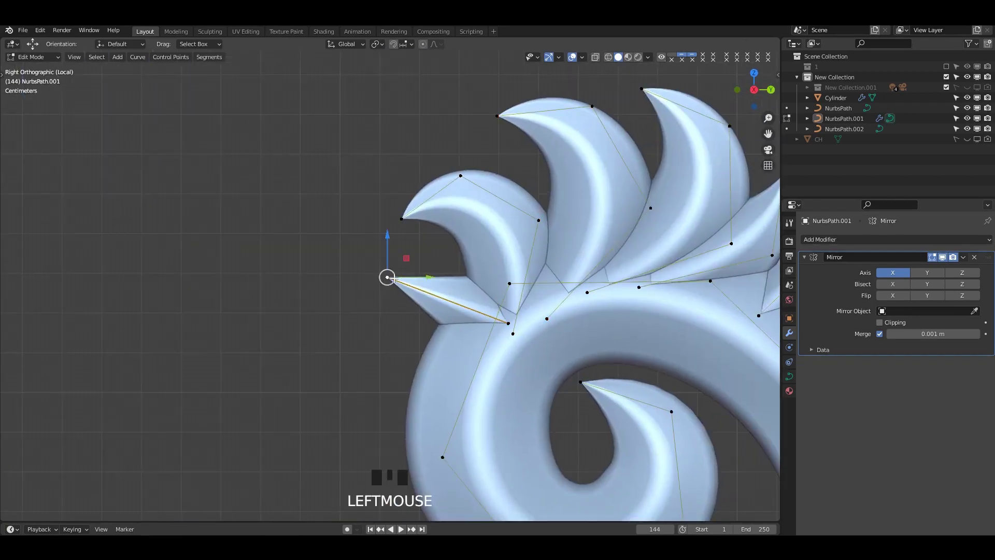
pyautogui.press('l')
pyautogui.moveTo(448, 301); pyautogui.dragTo(435, 316)
pyautogui.press('Tab')
pyautogui.scroll(-6, 443, 310)
# Fine-tune the inner spike's rotation and position so its base meets the scroll beneath the first leaf.
pyautogui.press('Tab')
pyautogui.scroll(4, 467, 312)
pyautogui.keyDown('shift'); pyautogui.moveTo(483, 316); pyautogui.dragTo(426, 310, button='middle'); pyautogui.keyUp('shift')
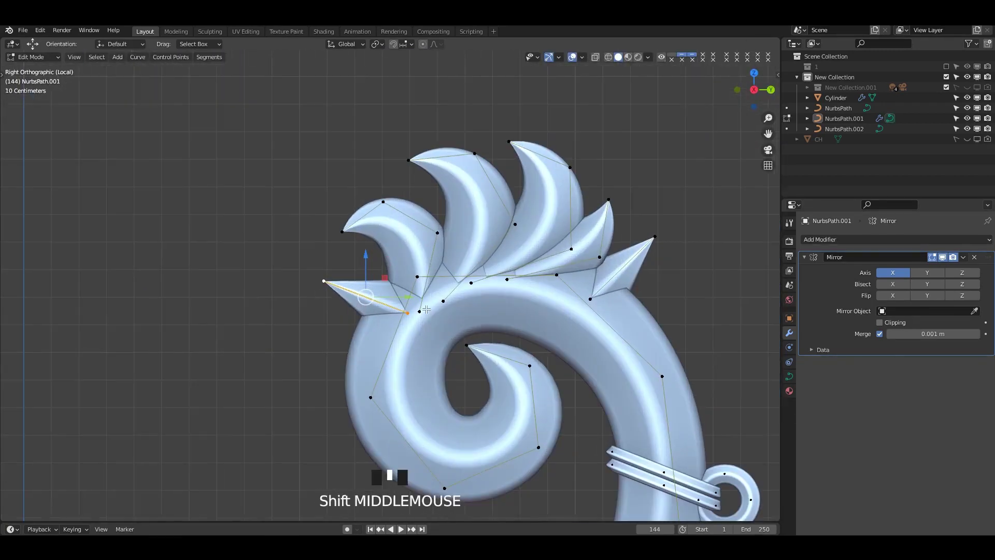
pyautogui.press('r')
pyautogui.click(471, 370)
pyautogui.press('g')
pyautogui.click(477, 371)
pyautogui.press('Tab')
pyautogui.scroll(-4, 618, 269)
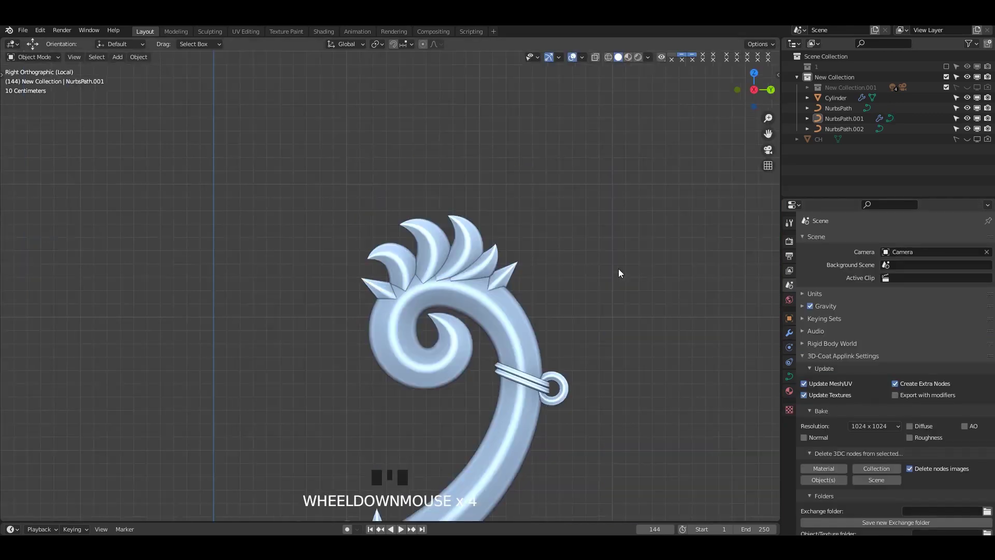
# Look over the whole bow in side and perspective views and save the file.
pyautogui.keyDown('shift'); pyautogui.moveTo(578, 281); pyautogui.dragTo(541, 267, button='middle'); pyautogui.keyUp('shift')
pyautogui.scroll(-5, 542, 267)
pyautogui.keyDown('shift'); pyautogui.moveTo(539, 332); pyautogui.dragTo(561, 244, button='middle'); pyautogui.keyUp('shift')
pyautogui.hotkey('ctrl', 's')
pyautogui.scroll(-2, 562, 246)
pyautogui.keyDown('shift'); pyautogui.moveTo(490, 318); pyautogui.dragTo(524, 207, button='middle'); pyautogui.keyUp('shift')
pyautogui.moveTo(565, 265); pyautogui.dragTo(560, 275, button='middle')
pyautogui.keyDown('shift'); pyautogui.moveTo(561, 277); pyautogui.dragTo(559, 254, button='middle'); pyautogui.keyUp('shift')
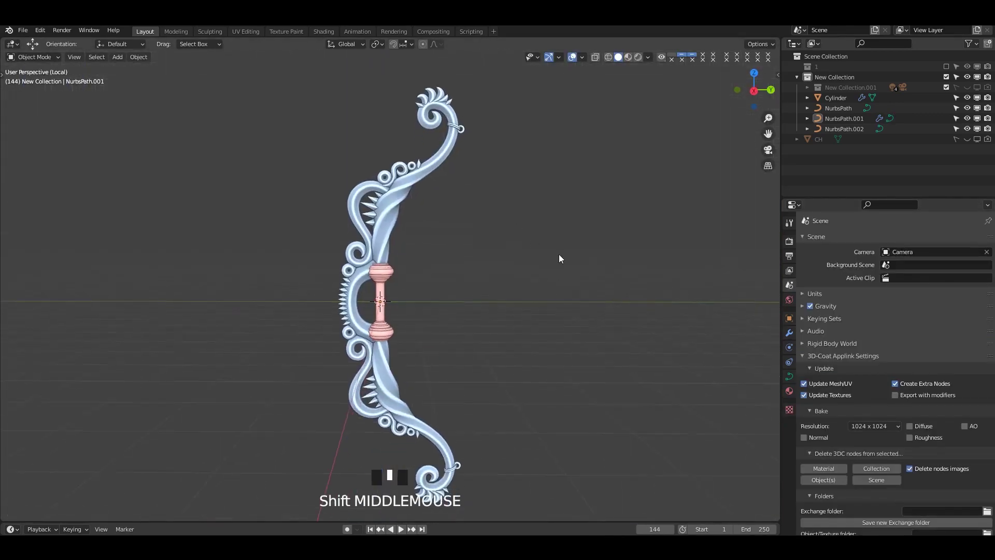
pyautogui.press('KP_3')
pyautogui.hotkey('ctrl', 's')
pyautogui.keyDown('shift'); pyautogui.moveTo(523, 185); pyautogui.dragTo(512, 195, button='middle'); pyautogui.keyUp('shift')
pyautogui.click(845, 118)
pyautogui.moveTo(460, 222); pyautogui.dragTo(490, 176, button='middle')
pyautogui.hotkey('shift', 'a')
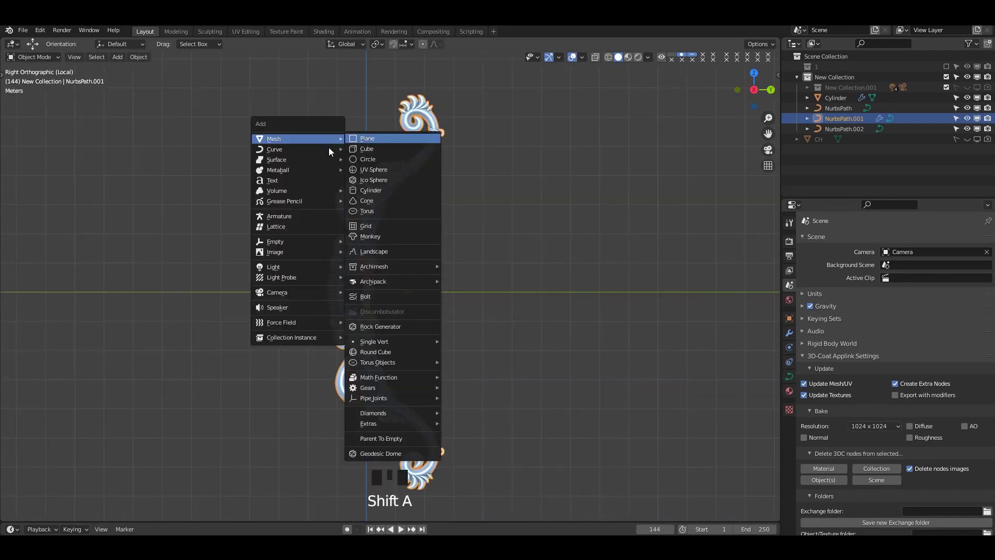
pyautogui.moveTo(329, 149)
pyautogui.click(382, 195)
pyautogui.keyDown('alt'); pyautogui.moveTo(425, 282); pyautogui.dragTo(458, 329, button='middle'); pyautogui.keyUp('alt')
pyautogui.press('Delete')
# Add a path inside the bow's ornament curve object and rotate it upright in the front view.
pyautogui.click(403, 210)
pyautogui.press('Tab')
pyautogui.hotkey('shift', 'a')
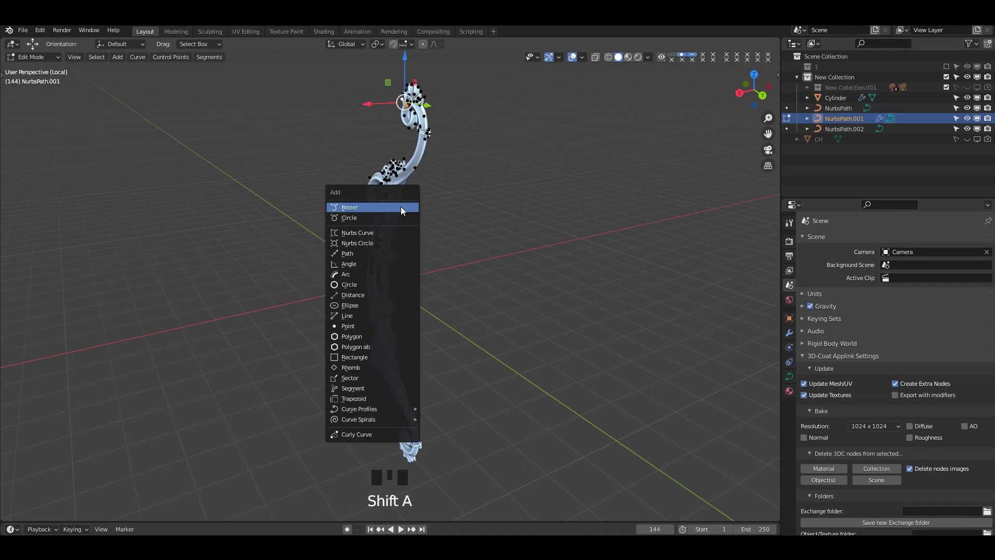
pyautogui.click(400, 207)
pyautogui.keyDown('alt'); pyautogui.moveTo(445, 269); pyautogui.dragTo(488, 295, button='middle'); pyautogui.keyUp('alt')
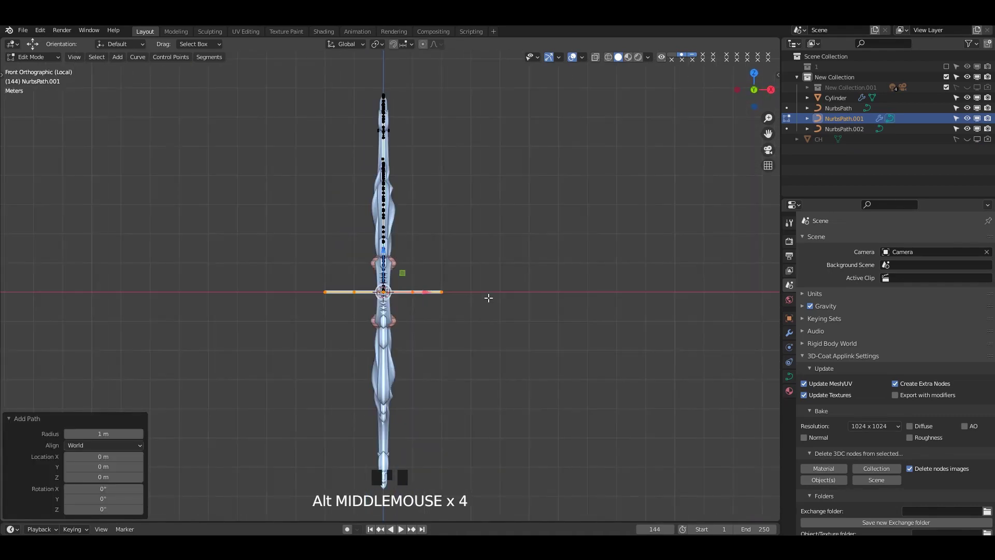
pyautogui.press('r')
pyautogui.click(471, 358)
# Move the upright path out in Y and raise it below the limb's string ring, saving the file.
pyautogui.keyDown('alt'); pyautogui.moveTo(472, 358); pyautogui.dragTo(437, 300, button='middle'); pyautogui.keyUp('alt')
pyautogui.moveTo(407, 292); pyautogui.dragTo(482, 309)
pyautogui.hotkey('ctrl', 's')
pyautogui.moveTo(442, 251); pyautogui.dragTo(460, 141)
pyautogui.press('Tab')
pyautogui.scroll(2, 517, 174)
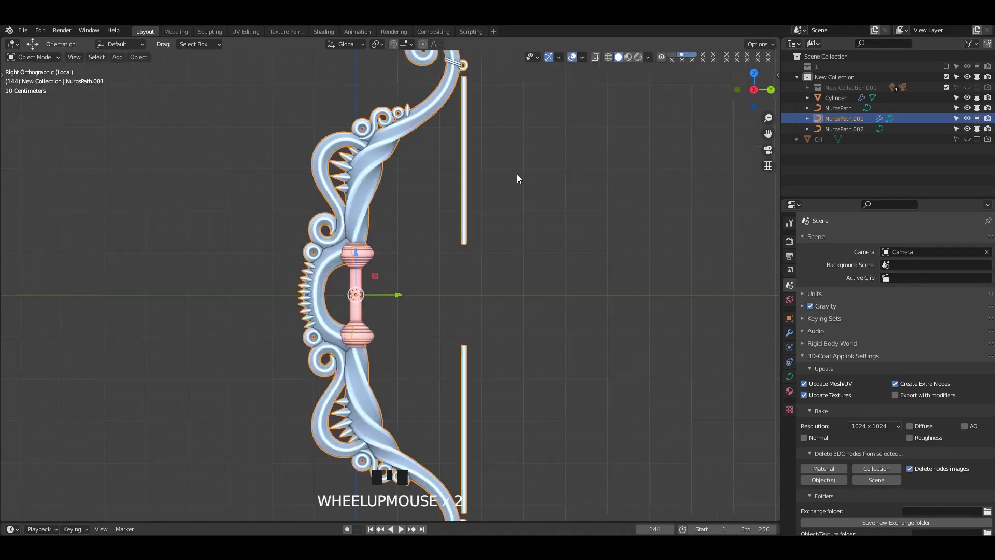
# Reduce the bowstring path's radius by a factor of about 0.475.
pyautogui.press('Tab')
pyautogui.scroll(2, 487, 305)
pyautogui.keyDown('shift'); pyautogui.moveTo(517, 174); pyautogui.dragTo(471, 258, button='middle'); pyautogui.keyUp('shift')
pyautogui.moveTo(489, 291); pyautogui.dragTo(492, 292)
pyautogui.hotkey('alt', 's')
pyautogui.click(506, 309)
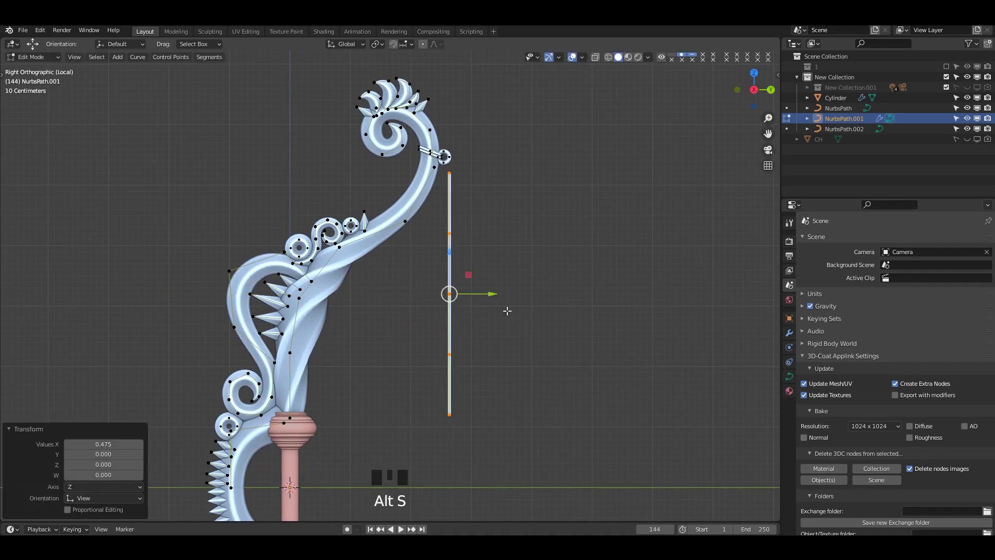
# Thin the bowstring further by a factor of about 0.617 and align it in Y under the ring's centre.
pyautogui.scroll(3, 513, 270)
pyautogui.keyDown('shift'); pyautogui.moveTo(547, 120); pyautogui.dragTo(496, 298, button='middle'); pyautogui.keyUp('shift')
pyautogui.scroll(3, 498, 301)
pyautogui.keyDown('shift'); pyautogui.moveTo(591, 450); pyautogui.dragTo(554, 349, button='middle'); pyautogui.keyUp('shift')
pyautogui.hotkey('alt', 's')
pyautogui.click(490, 403)
pyautogui.scroll(-2, 487, 407)
pyautogui.keyDown('shift'); pyautogui.moveTo(473, 414); pyautogui.dragTo(469, 345, button='middle'); pyautogui.keyUp('shift')
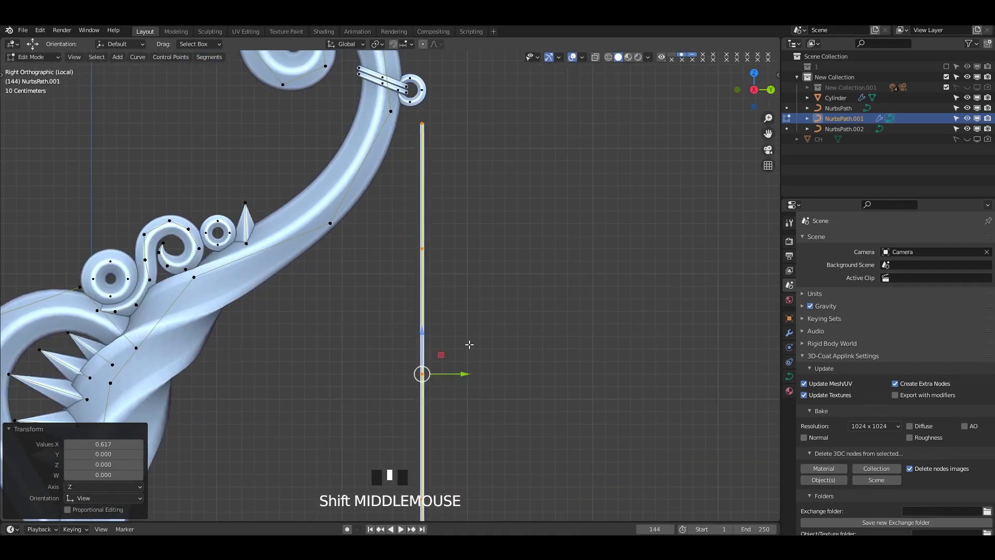
pyautogui.moveTo(458, 374); pyautogui.dragTo(452, 374)
pyautogui.scroll(-3, 450, 371)
pyautogui.press('Tab')
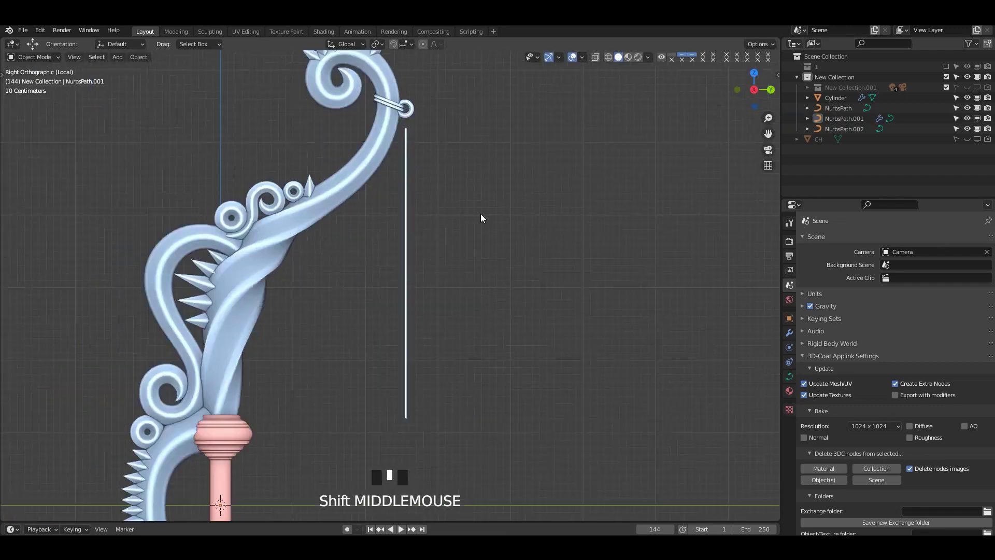
# Lower the bowstring's bottom end point to the bow's horizontal centre line so both mirrored halves meet.
pyautogui.scroll(-4, 466, 249)
pyautogui.keyDown('shift'); pyautogui.moveTo(436, 311); pyautogui.dragTo(449, 198, button='middle'); pyautogui.keyUp('shift')
pyautogui.press('Tab')
pyautogui.scroll(6, 454, 192)
pyautogui.click(435, 204)
pyautogui.moveTo(434, 182); pyautogui.dragTo(434, 233)
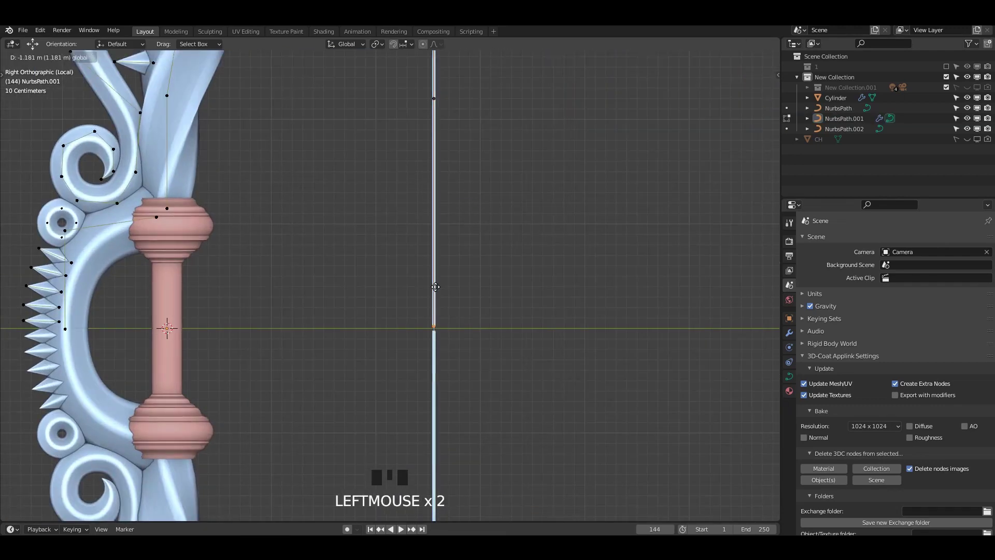
pyautogui.moveTo(437, 289); pyautogui.dragTo(437, 289)
pyautogui.press('Tab')
pyautogui.scroll(-8, 482, 254)
pyautogui.moveTo(476, 252); pyautogui.dragTo(433, 216, button='middle')
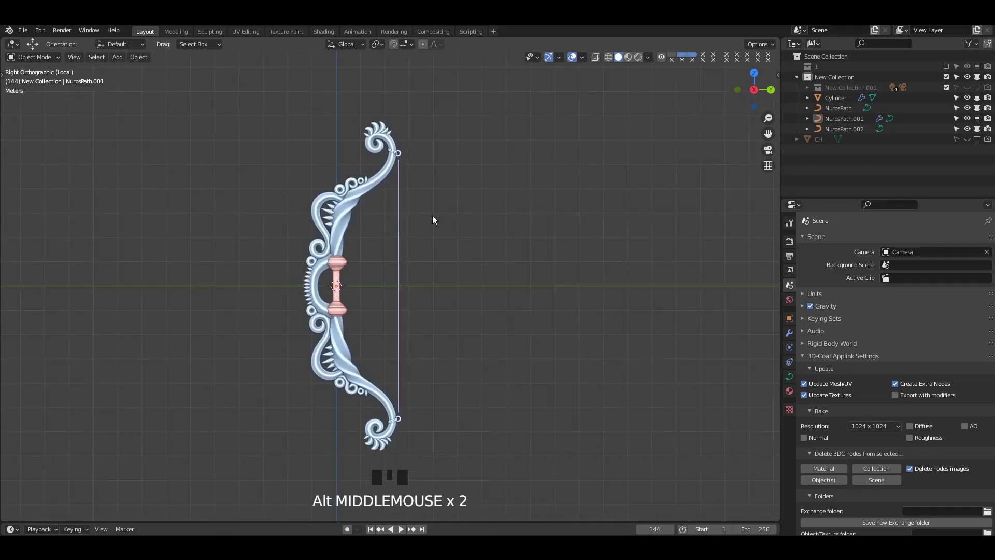
# Raise the bowstring's top end point about 0.114 m to just below the ring, working from the back view.
pyautogui.scroll(8, 471, 194)
pyautogui.press('Tab')
pyautogui.keyDown('shift'); pyautogui.moveTo(462, 104); pyautogui.dragTo(421, 341, button='middle'); pyautogui.keyUp('shift')
pyautogui.scroll(8, 420, 341)
pyautogui.click(431, 291)
pyautogui.moveTo(431, 290); pyautogui.dragTo(432, 210)
pyautogui.hotkey('ctrl', 'z')
pyautogui.keyDown('alt'); pyautogui.moveTo(432, 210); pyautogui.dragTo(403, 212, button='middle'); pyautogui.keyUp('alt')
pyautogui.keyDown('shift'); pyautogui.moveTo(439, 247); pyautogui.dragTo(435, 281, button='middle'); pyautogui.keyUp('shift')
pyautogui.scroll(5, 435, 281)
# Extrude the bowstring's top end in successive segments to form a loop around the ring.
pyautogui.press('e')
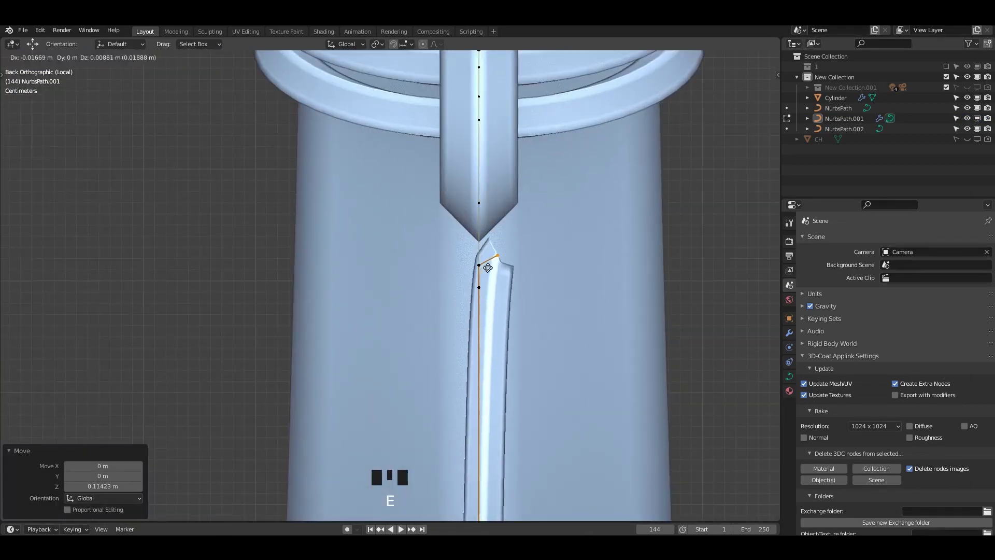
pyautogui.click(506, 251)
pyautogui.press('e')
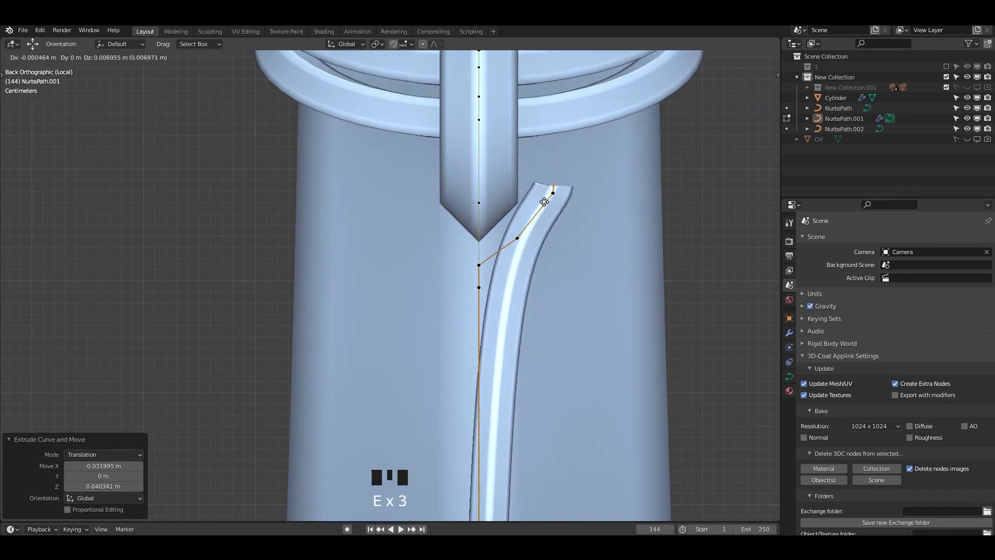
pyautogui.click(519, 188)
pyautogui.press('e')
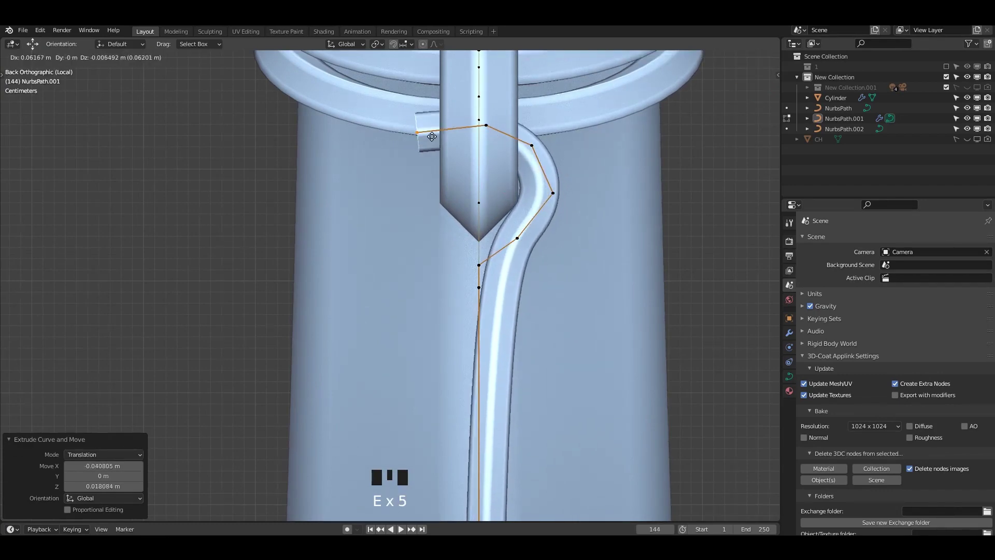
pyautogui.press('e')
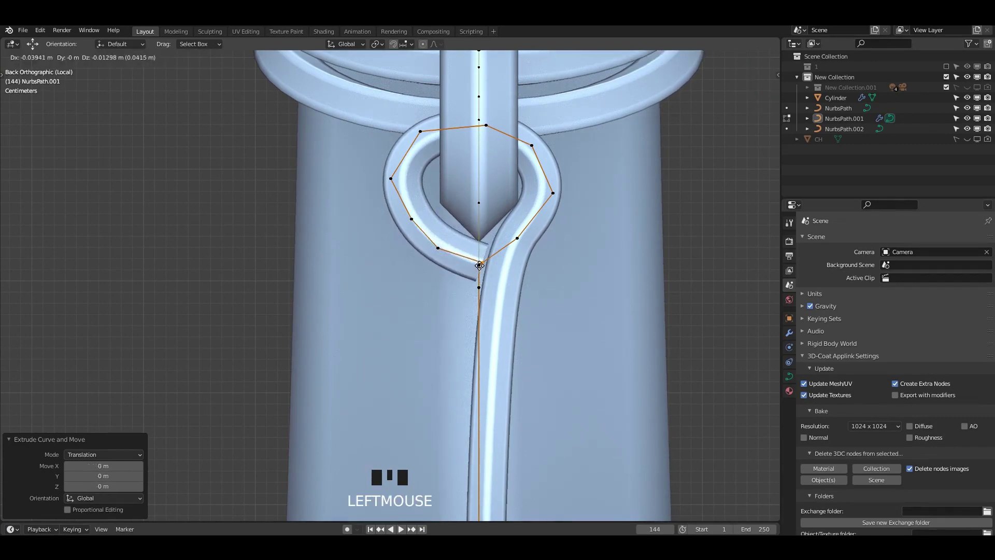
# Undo the last loop segments, close the loop with one segment across the string, and shift the string's neck point sideways.
pyautogui.hotkey('ctrl', 'z')
pyautogui.hotkey('ctrl', 'z')
pyautogui.hotkey('ctrl', 'z')
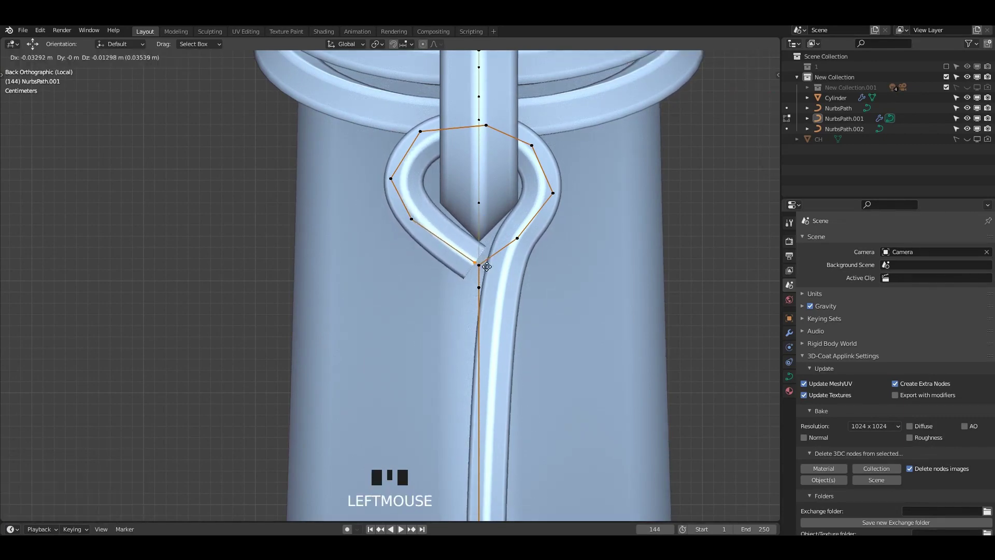
pyautogui.click(480, 265)
pyautogui.moveTo(503, 269); pyautogui.dragTo(469, 264)
pyautogui.scroll(1, 512, 270)
pyautogui.click(519, 266)
# Lower the control points on the loop's closing side to round its curve toward the crossing.
pyautogui.click(417, 207)
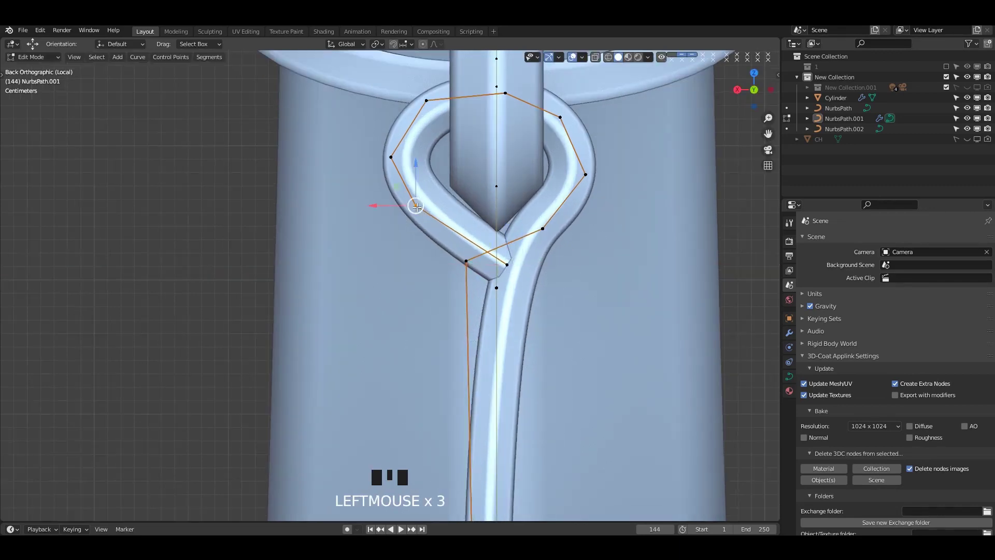
pyautogui.moveTo(416, 209); pyautogui.dragTo(430, 244)
pyautogui.click(392, 157)
pyautogui.moveTo(392, 159); pyautogui.dragTo(400, 181)
pyautogui.keyDown('shift'); pyautogui.moveTo(400, 180); pyautogui.dragTo(384, 236, button='middle'); pyautogui.keyUp('shift')
pyautogui.moveTo(384, 236); pyautogui.dragTo(383, 234)
# Adjust the upper, middle and lower points of the loop's closing side to even out its arc.
pyautogui.click(408, 159)
pyautogui.moveTo(406, 161); pyautogui.dragTo(397, 166)
pyautogui.click(382, 234)
pyautogui.moveTo(383, 234); pyautogui.dragTo(391, 232)
pyautogui.click(414, 296)
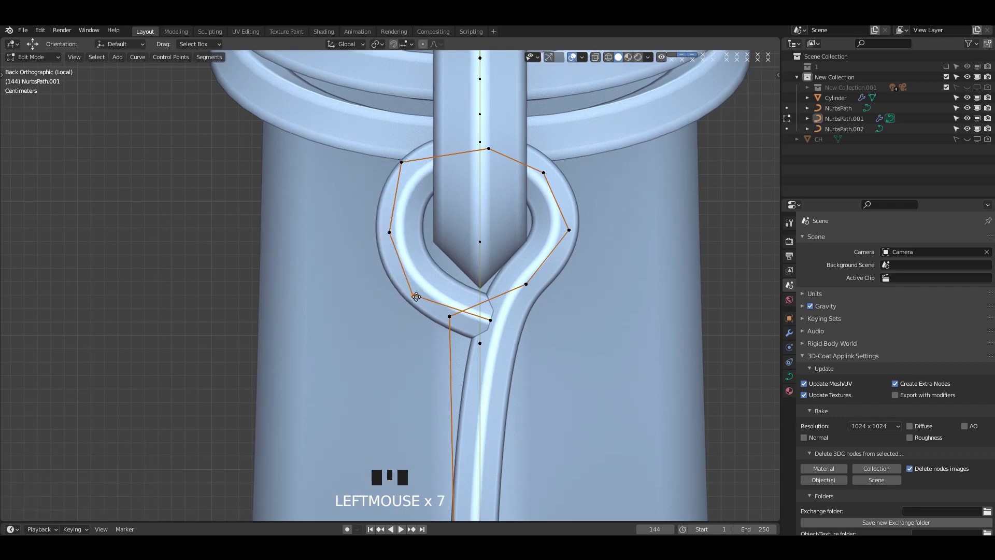
pyautogui.moveTo(415, 296); pyautogui.dragTo(423, 291)
# Move the loop's top control point about 0.003 m in X and 0.008 m up in Z.
pyautogui.scroll(2, 522, 42)
pyautogui.click(474, 196)
pyautogui.moveTo(474, 197); pyautogui.dragTo(468, 180)
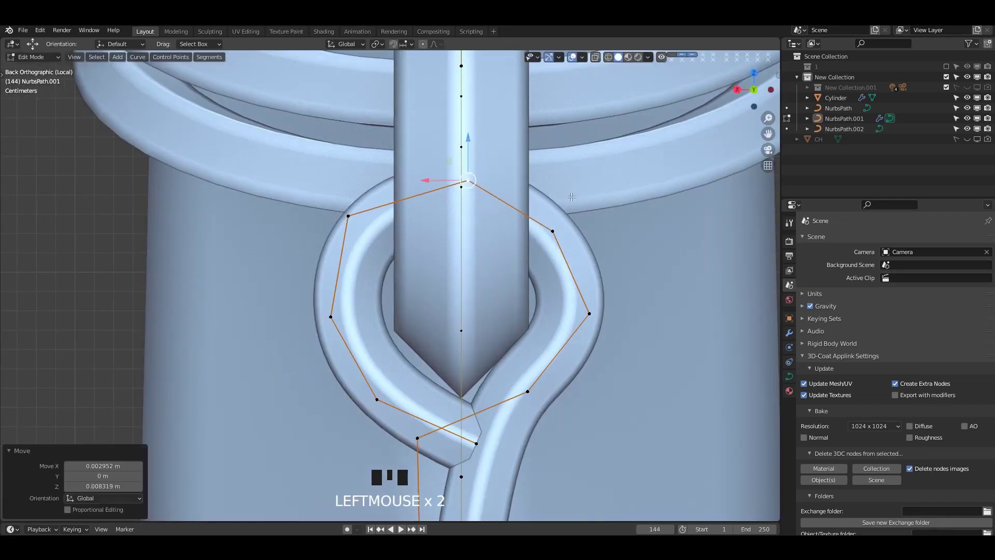
# Adjust the upper, middle and lower control points on the loop's string side to round its curve.
pyautogui.click(552, 231)
pyautogui.moveTo(553, 231); pyautogui.dragTo(564, 208)
pyautogui.click(590, 313)
pyautogui.moveTo(589, 313); pyautogui.dragTo(588, 314)
pyautogui.click(527, 392)
pyautogui.moveTo(520, 393)
pyautogui.mouseDown()
pyautogui.moveTo(502, 393)
pyautogui.moveTo(523, 391)
pyautogui.mouseUp()
pyautogui.moveTo(534, 349); pyautogui.dragTo(527, 377)
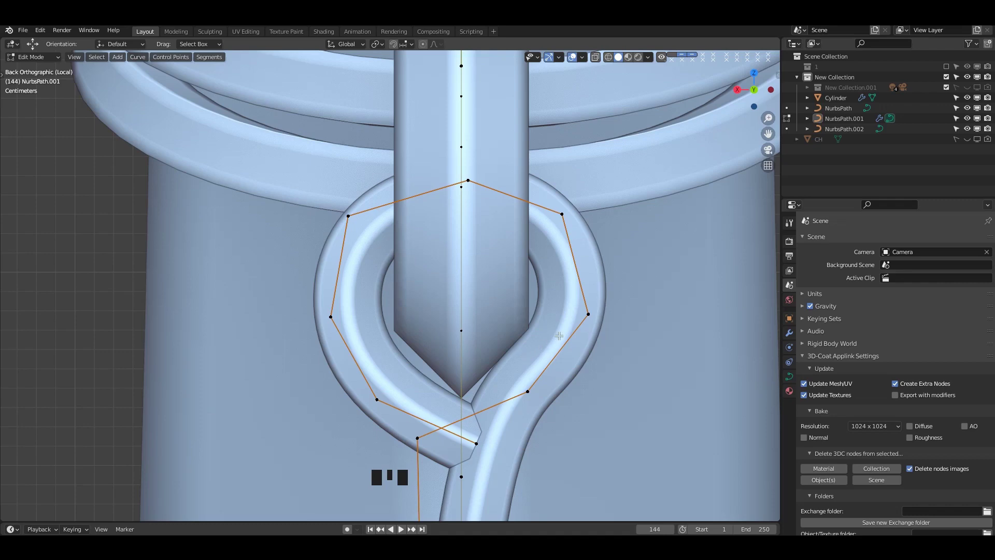
# Raise the loop's top control point slightly.
pyautogui.keyDown('shift'); pyautogui.moveTo(544, 326); pyautogui.dragTo(544, 318, button='middle'); pyautogui.keyUp('shift')
pyautogui.hotkey('alt', 'z')
pyautogui.hotkey('alt', 'z')
pyautogui.click(467, 171)
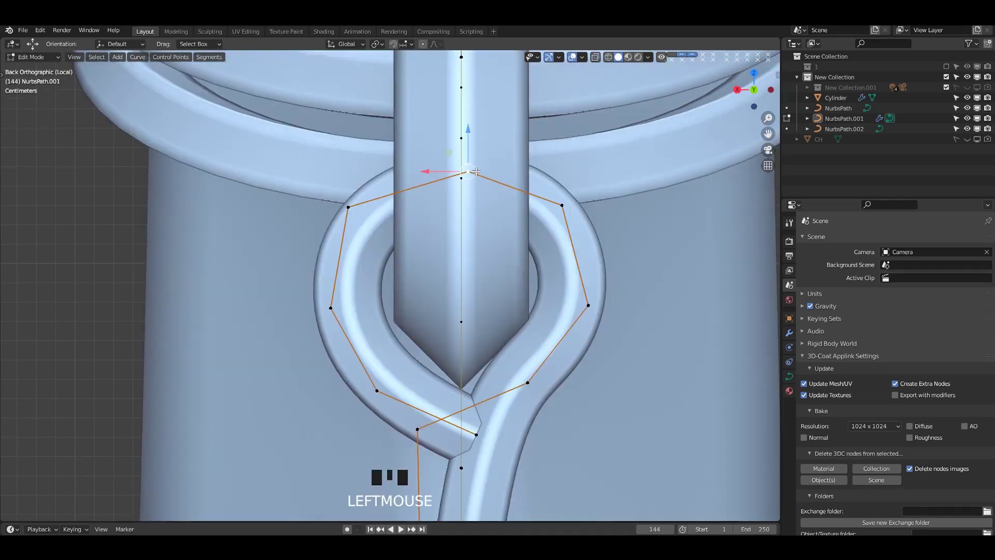
pyautogui.moveTo(467, 154); pyautogui.dragTo(467, 145)
# Select all the loop's control points, shift them together slightly relative to the ring, and save the file.
pyautogui.hotkey('alt', 'z')
pyautogui.keyDown('alt'); pyautogui.moveTo(534, 259); pyautogui.dragTo(564, 269, button='middle'); pyautogui.keyUp('alt')
pyautogui.keyDown('alt'); pyautogui.scroll(-1, 564, 269); pyautogui.keyUp('alt')
pyautogui.scroll(-1, 564, 269)
pyautogui.hotkey('alt', 'z')
pyautogui.press('Tab')
pyautogui.scroll(-3, 579, 310)
pyautogui.press('Tab')
pyautogui.hotkey('alt', 'z')
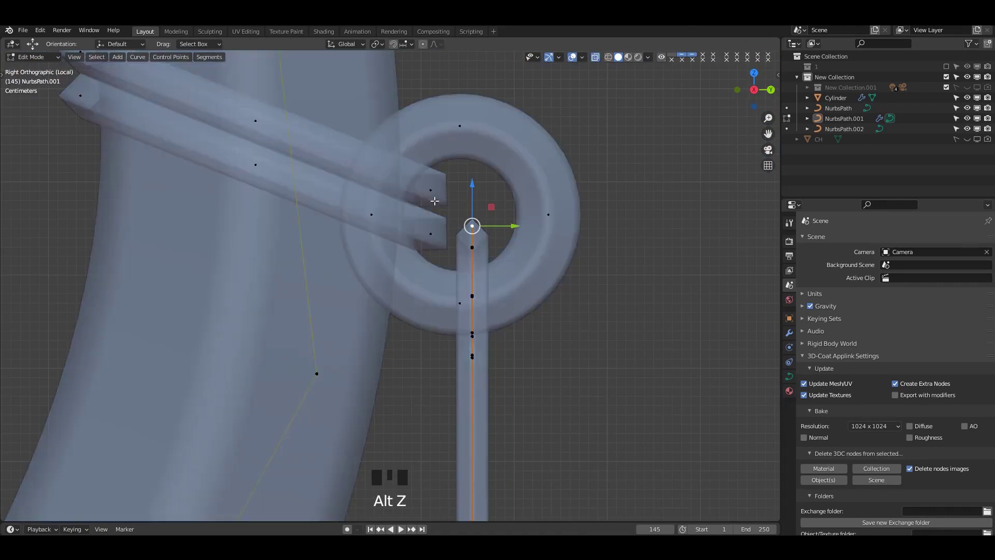
pyautogui.moveTo(424, 179); pyautogui.dragTo(502, 360)
pyautogui.keyDown('alt'); pyautogui.moveTo(520, 316); pyautogui.dragTo(477, 256, button='middle'); pyautogui.keyUp('alt')
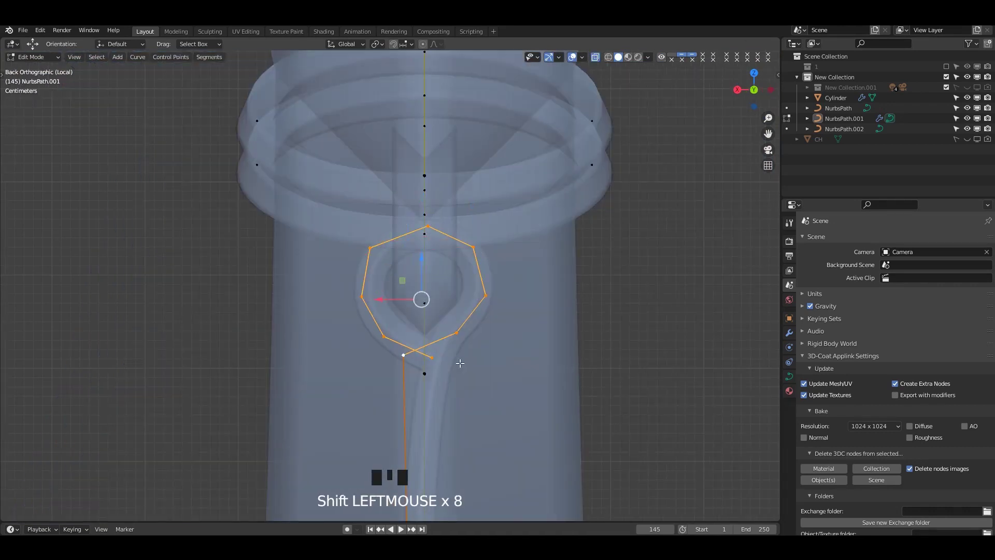
pyautogui.hotkey('alt', 'z')
pyautogui.moveTo(422, 299); pyautogui.dragTo(426, 286)
pyautogui.hotkey('ctrl', 's')
# Select the entire string curve and shift it slightly toward the bow limb.
pyautogui.keyDown('alt'); pyautogui.moveTo(425, 286); pyautogui.dragTo(449, 199, button='middle'); pyautogui.keyUp('alt')
pyautogui.press('l')
pyautogui.scroll(-4, 491, 347)
pyautogui.hotkey('alt', 'z')
pyautogui.scroll(-4, 491, 347)
pyautogui.keyDown('shift'); pyautogui.scroll(1, 449, 202); pyautogui.keyUp('shift')
pyautogui.moveTo(446, 390); pyautogui.dragTo(442, 392)
# Examine how the string and its loop sit around the ring and along the whole bow.
pyautogui.hotkey('alt', 'z')
pyautogui.scroll(6, 415, 311)
pyautogui.keyDown('alt'); pyautogui.moveTo(523, 307); pyautogui.dragTo(473, 290, button='middle'); pyautogui.keyUp('alt')
pyautogui.scroll(2, 463, 332)
pyautogui.scroll(-9, 461, 342)
pyautogui.keyDown('shift'); pyautogui.moveTo(459, 346); pyautogui.dragTo(464, 234, button='middle'); pyautogui.keyUp('shift')
pyautogui.scroll(-9, 465, 233)
pyautogui.keyDown('ctrl'); pyautogui.moveTo(447, 427); pyautogui.dragTo(331, 284); pyautogui.keyUp('ctrl')
pyautogui.scroll(3, 409, 306)
pyautogui.keyDown('shift'); pyautogui.moveTo(414, 277); pyautogui.dragTo(428, 308, button='middle'); pyautogui.keyUp('shift')
pyautogui.press('`')
pyautogui.moveTo(390, 275); pyautogui.dragTo(390, 253)
pyautogui.scroll(-3, 466, 290)
pyautogui.moveTo(664, 337); pyautogui.dragTo(597, 318, button='middle')
pyautogui.press('Tab')
pyautogui.scroll(4, 413, 347)
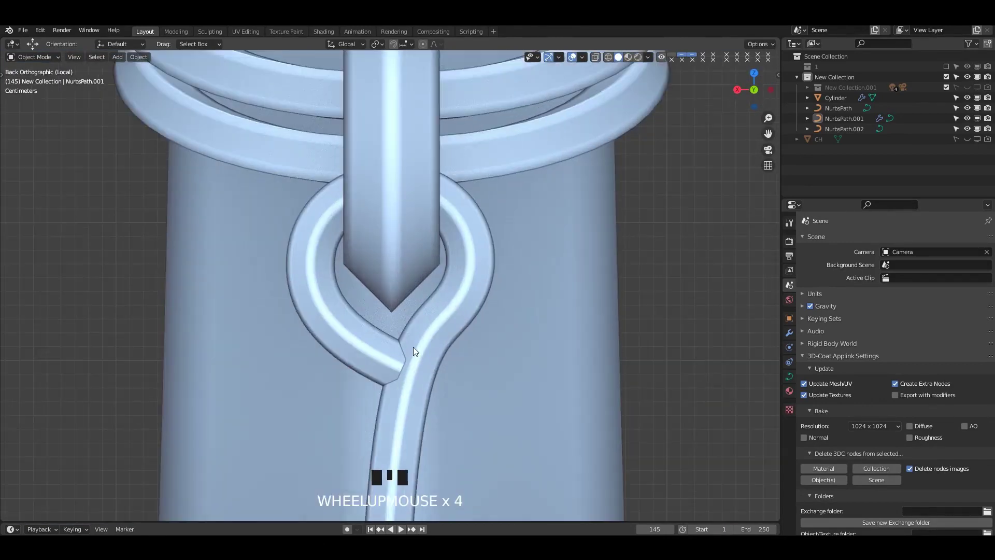
# Try moving the loop's closing segment and end point, and undo these moves.
pyautogui.press('Tab')
pyautogui.hotkey('alt', 'z')
pyautogui.hotkey('alt', 'z')
pyautogui.moveTo(368, 324); pyautogui.dragTo(372, 313)
pyautogui.hotkey('ctrl', 'z')
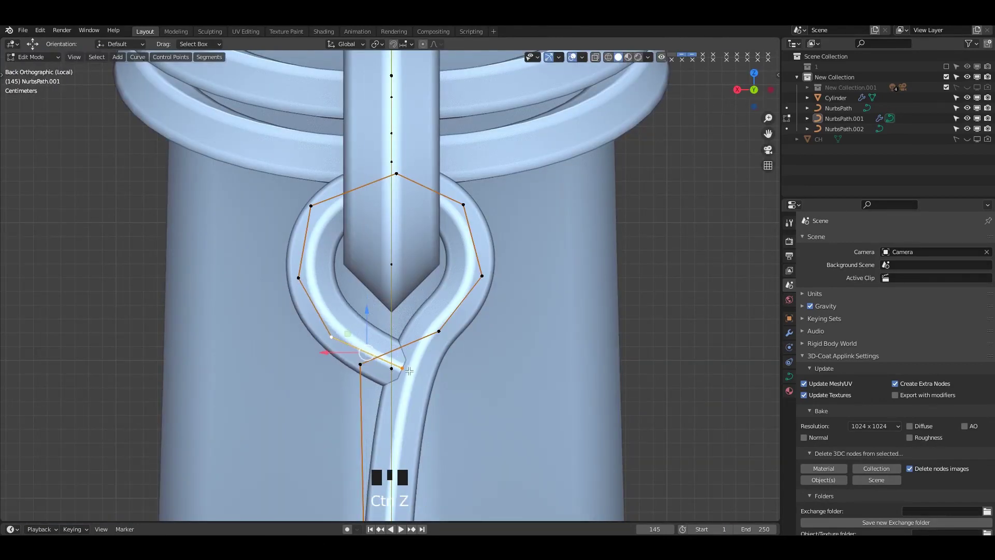
pyautogui.click(403, 367)
pyautogui.moveTo(404, 362); pyautogui.dragTo(393, 332)
pyautogui.click(439, 332)
pyautogui.hotkey('ctrl', 'z')
pyautogui.hotkey('ctrl', 'z')
pyautogui.hotkey('ctrl', 'z')
pyautogui.hotkey('ctrl', 'z')
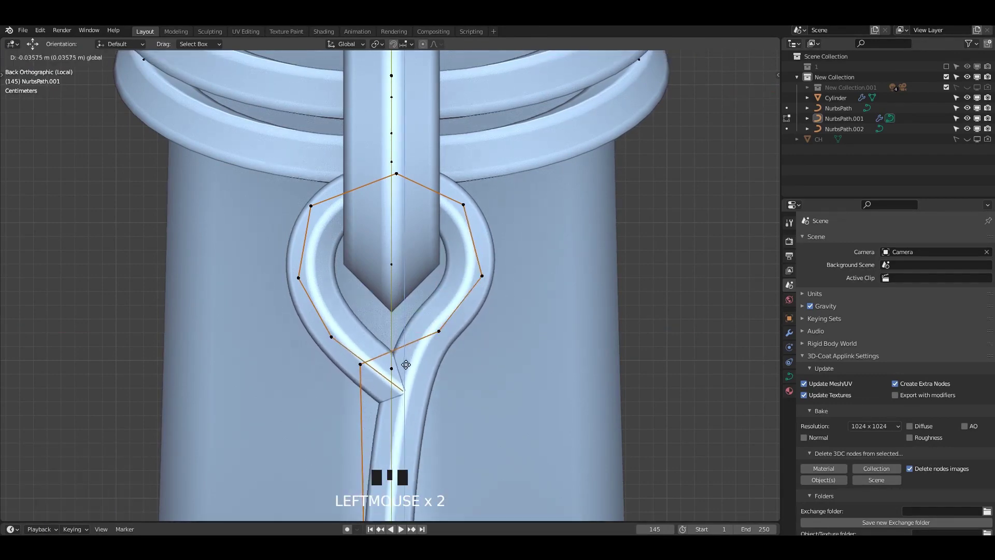
# Reposition the loop's end point and nudge the upper, middle and lower points of its closing side.
pyautogui.click(395, 347)
pyautogui.moveTo(311, 206); pyautogui.dragTo(312, 202)
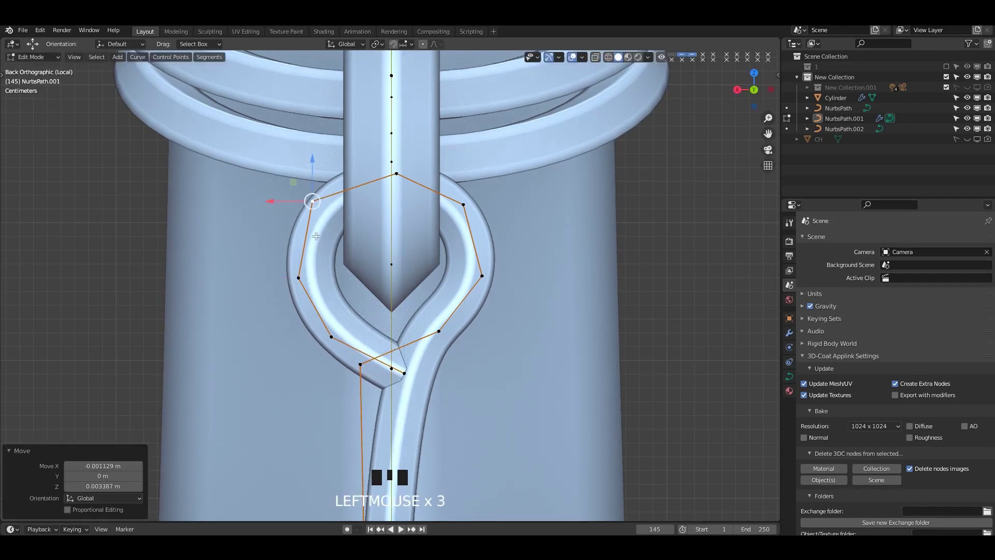
pyautogui.click(298, 278)
pyautogui.moveTo(298, 278); pyautogui.dragTo(294, 272)
pyautogui.click(332, 344)
pyautogui.moveTo(314, 340); pyautogui.dragTo(312, 336)
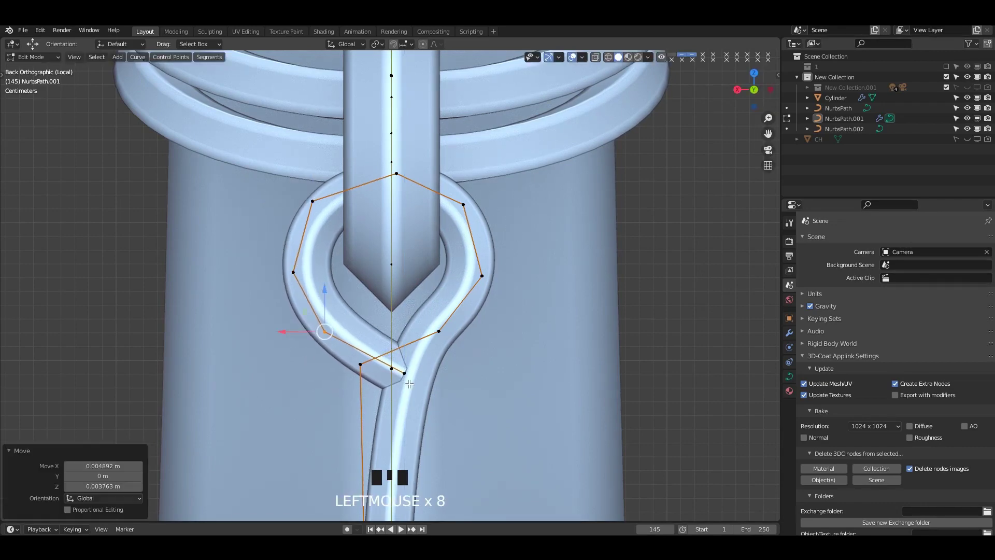
# Raise the loop's end point and pull the lower and middle points of the closing side inward toward the ring.
pyautogui.scroll(-4, 560, 372)
pyautogui.scroll(3, 394, 362)
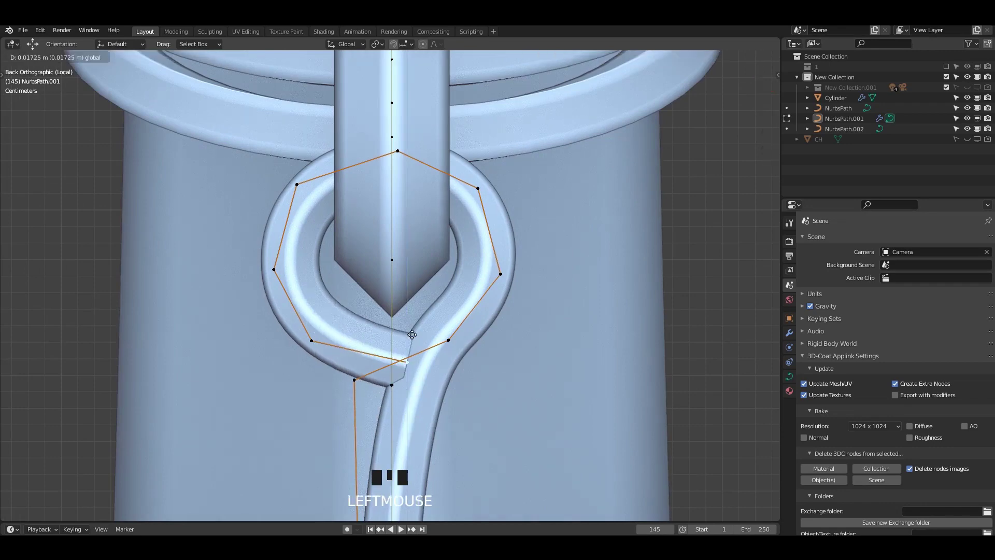
pyautogui.moveTo(413, 338); pyautogui.dragTo(413, 340)
pyautogui.click(311, 341)
pyautogui.moveTo(311, 341); pyautogui.dragTo(323, 340)
pyautogui.click(273, 270)
pyautogui.moveTo(273, 271); pyautogui.dragTo(287, 272)
pyautogui.moveTo(349, 306); pyautogui.dragTo(315, 358)
pyautogui.moveTo(322, 342); pyautogui.dragTo(332, 334)
pyautogui.click(408, 362)
pyautogui.moveTo(408, 362); pyautogui.dragTo(438, 335)
# Lower the lower and middle points of the loop's closing side, the middle one by about 0.004 m.
pyautogui.scroll(-2, 422, 370)
pyautogui.scroll(3, 419, 377)
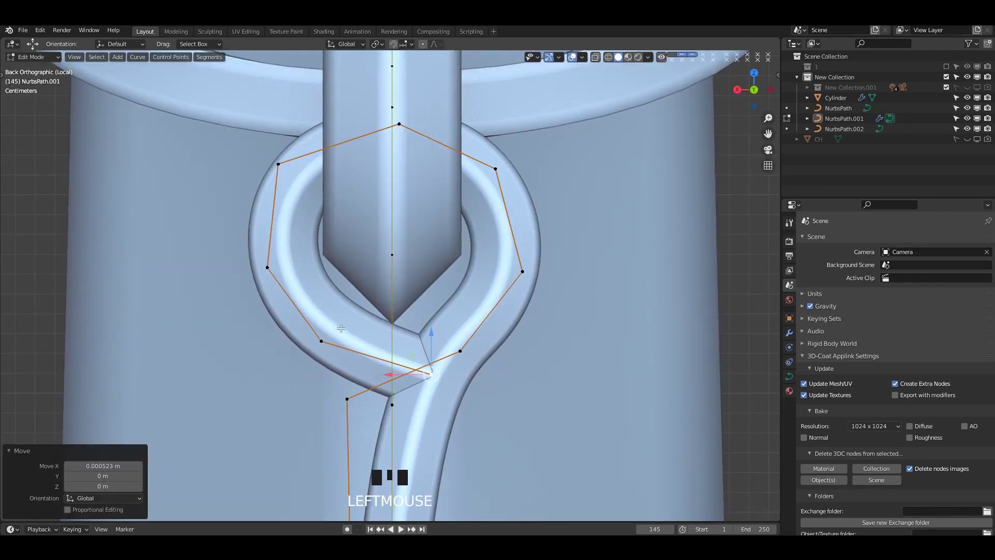
pyautogui.click(323, 342)
pyautogui.moveTo(326, 350); pyautogui.dragTo(327, 358)
pyautogui.click(271, 273)
pyautogui.moveTo(272, 279); pyautogui.dragTo(273, 286)
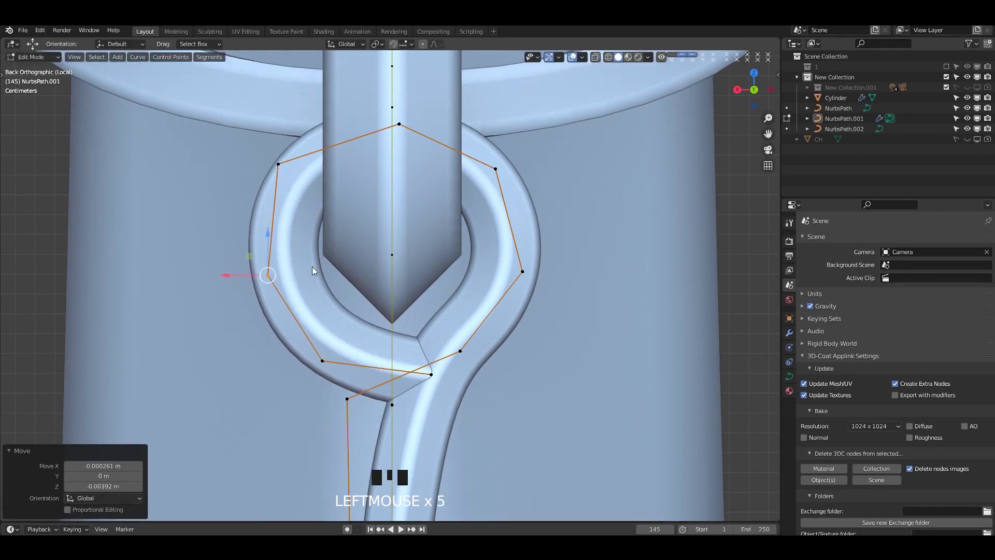
# Shift the middle point of the loop's closing side about 0.004 m in X and refine the middle and lower points.
pyautogui.scroll(-6, 425, 306)
pyautogui.press('Tab')
pyautogui.scroll(2, 432, 310)
pyautogui.press('Tab')
pyautogui.click(290, 285)
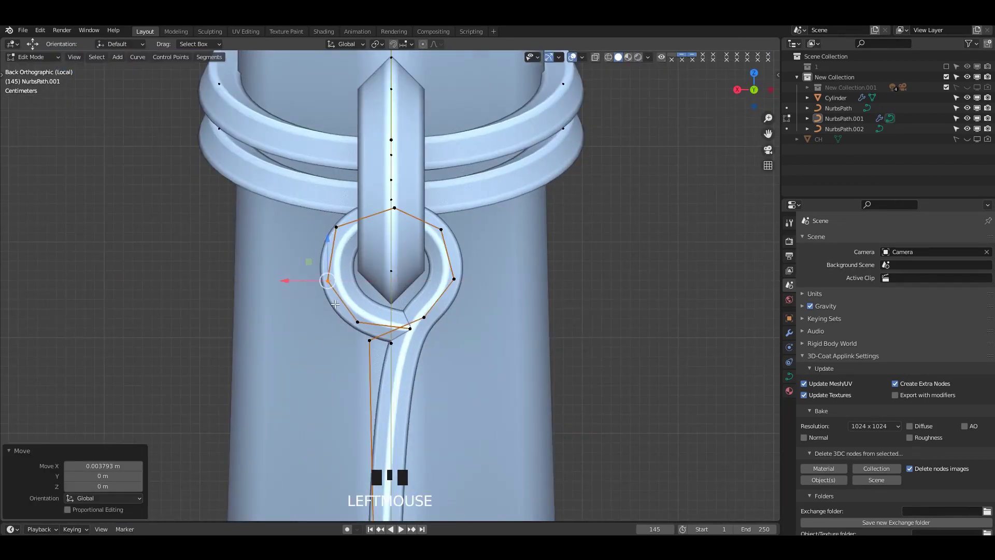
pyautogui.scroll(2, 357, 327)
pyautogui.click(357, 322)
pyautogui.moveTo(360, 352); pyautogui.dragTo(356, 345)
pyautogui.moveTo(306, 282); pyautogui.dragTo(305, 286)
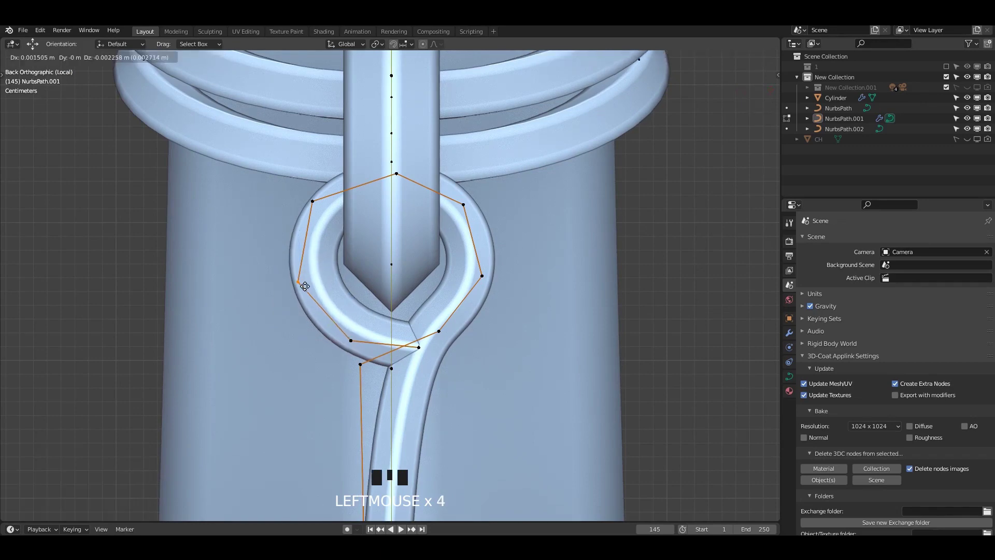
# Try moving the lower control point on the loop's string side, and undo the move.
pyautogui.click(483, 277)
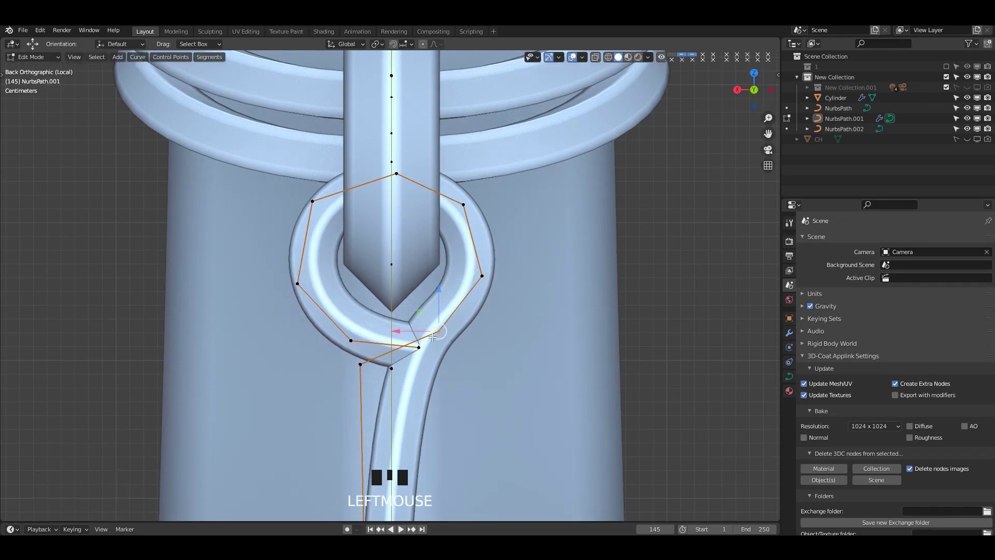
pyautogui.moveTo(433, 336); pyautogui.dragTo(423, 345)
pyautogui.hotkey('ctrl', 'z')
# Nudge the loop's three upper control points to even out its top arc.
pyautogui.moveTo(470, 204); pyautogui.dragTo(468, 203)
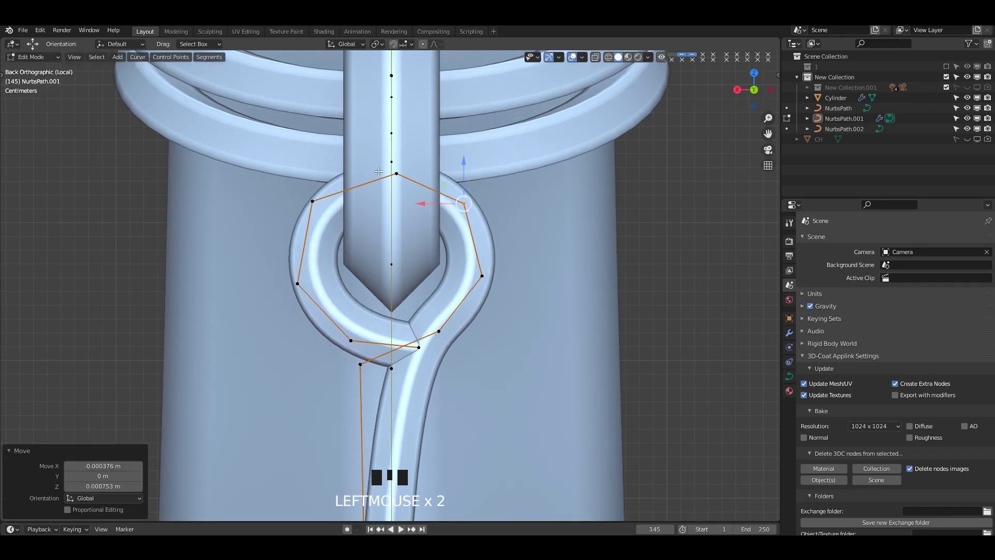
pyautogui.moveTo(398, 176); pyautogui.dragTo(398, 173)
pyautogui.moveTo(315, 190); pyautogui.dragTo(315, 186)
# Leave curve editing, check the whole bow with its string, and save the file.
pyautogui.hotkey('alt', 'z')
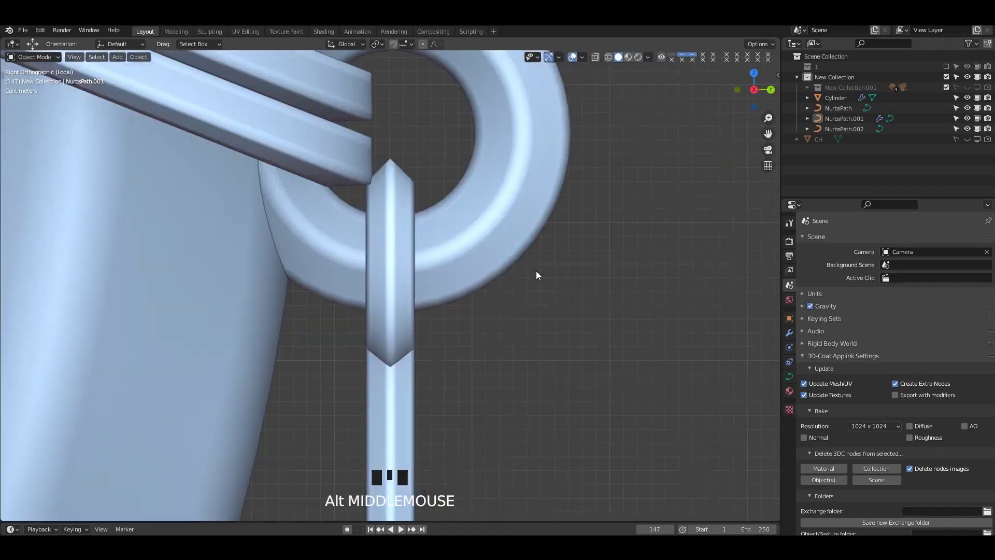
pyautogui.keyDown('ctrl'); pyautogui.scroll(-2, 537, 275); pyautogui.keyUp('ctrl')
pyautogui.keyDown('shift'); pyautogui.moveTo(491, 296); pyautogui.dragTo(471, 234, button='middle'); pyautogui.keyUp('shift')
pyautogui.scroll(-4, 468, 231)
pyautogui.keyDown('shift'); pyautogui.moveTo(459, 282); pyautogui.dragTo(487, 188, button='middle'); pyautogui.keyUp('shift')
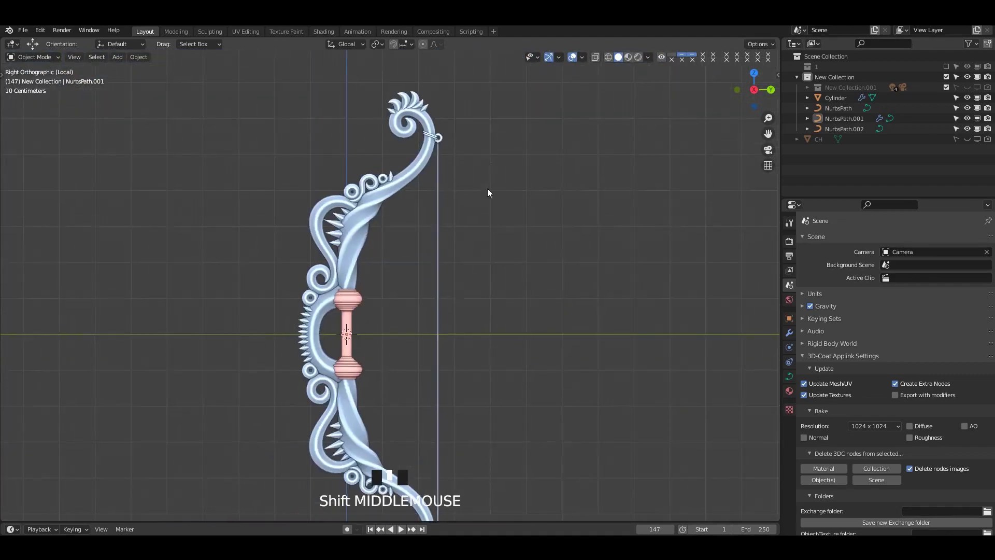
pyautogui.moveTo(518, 221); pyautogui.dragTo(546, 244, button='middle')
pyautogui.hotkey('ctrl', 's')
pyautogui.press('KP_3')
pyautogui.moveTo(498, 220); pyautogui.dragTo(587, 60, button='middle')
# Switch to the Animation workspace, frame the bow in the small viewport, and turn the large one into a Shader Editor.
pyautogui.click(323, 32)
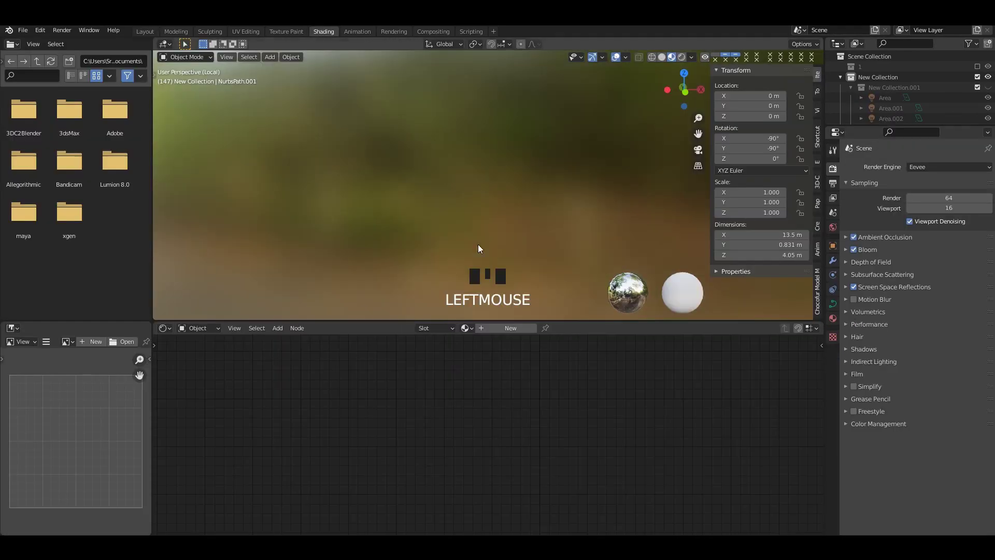
pyautogui.click(357, 32)
pyautogui.moveTo(164, 244); pyautogui.dragTo(215, 228, button='middle')
pyautogui.click(214, 228)
pyautogui.press('`')
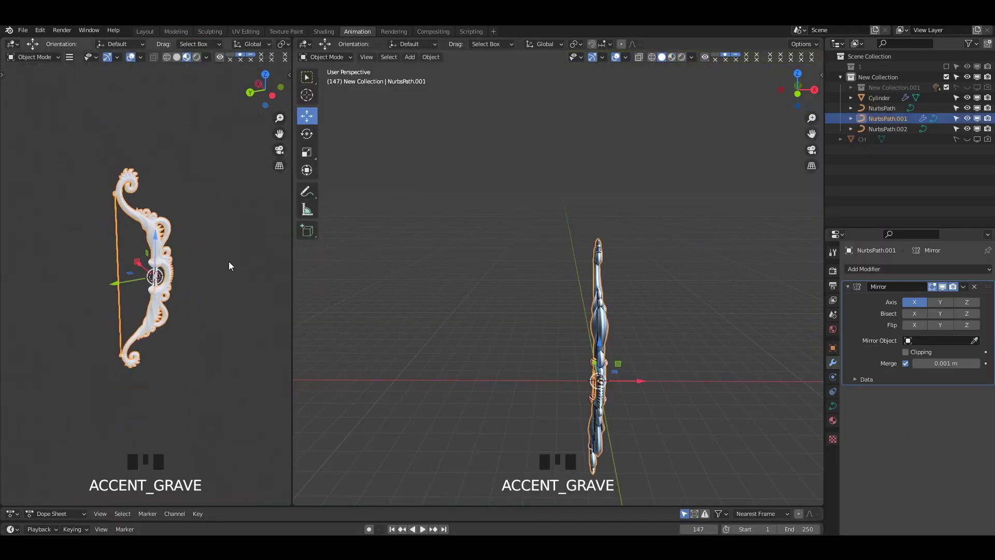
pyautogui.scroll(2, 229, 264)
pyautogui.click(304, 43)
pyautogui.click(329, 142)
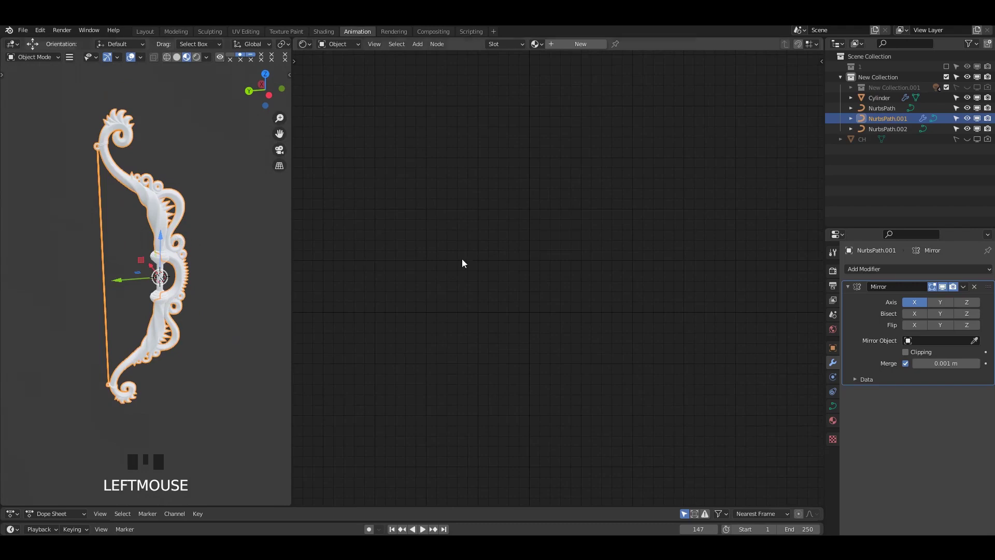
# Create a new material for the selected bow curve.
pyautogui.press('n')
pyautogui.click(581, 43)
pyautogui.press('n')
pyautogui.scroll(2, 57, 257)
pyautogui.click(57, 258)
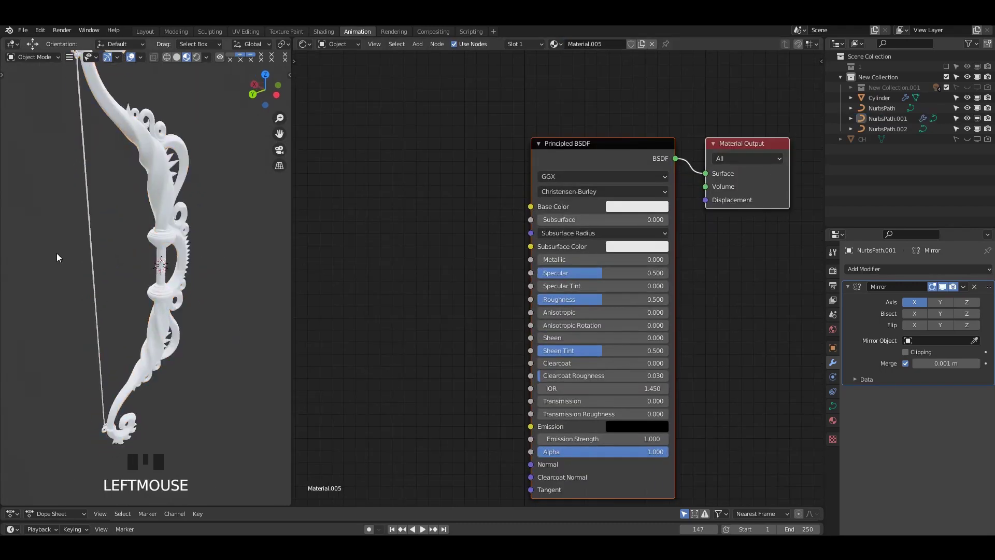
# Set the material's Metallic and Specular to 1.000 and its Roughness to 0.300.
pyautogui.moveTo(57, 255); pyautogui.dragTo(187, 241, button='middle')
pyautogui.keyDown('shift'); pyautogui.moveTo(187, 241); pyautogui.dragTo(197, 258, button='middle'); pyautogui.keyUp('shift')
pyautogui.scroll(1, 549, 264)
pyautogui.moveTo(549, 261); pyautogui.dragTo(678, 258)
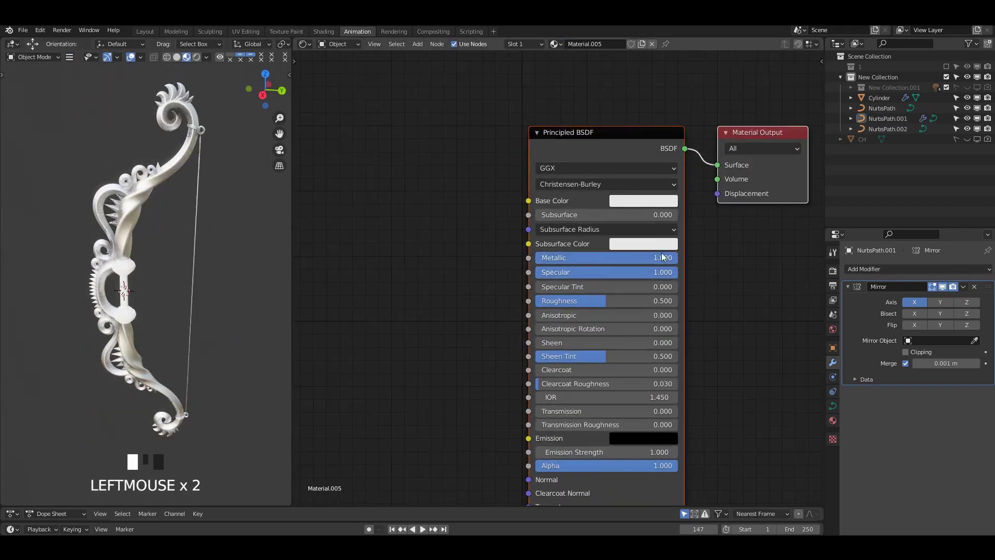
pyautogui.moveTo(452, 314); pyautogui.dragTo(482, 270, button='middle')
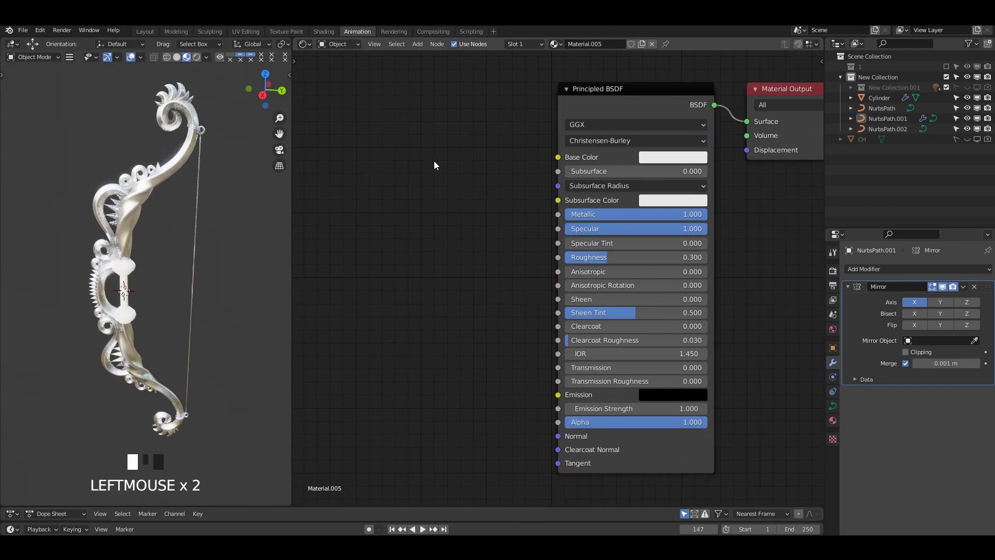
# Add an Ambient Occlusion node beside the Principled BSDF.
pyautogui.click(455, 178)
pyautogui.click(307, 123)
pyautogui.moveTo(308, 124); pyautogui.dragTo(351, 157, button='middle')
# Add a ColorRamp node and link it between the Ambient Occlusion Color output and the Base Color.
pyautogui.hotkey('shift', 'a')
pyautogui.click(504, 145)
pyautogui.write('c')
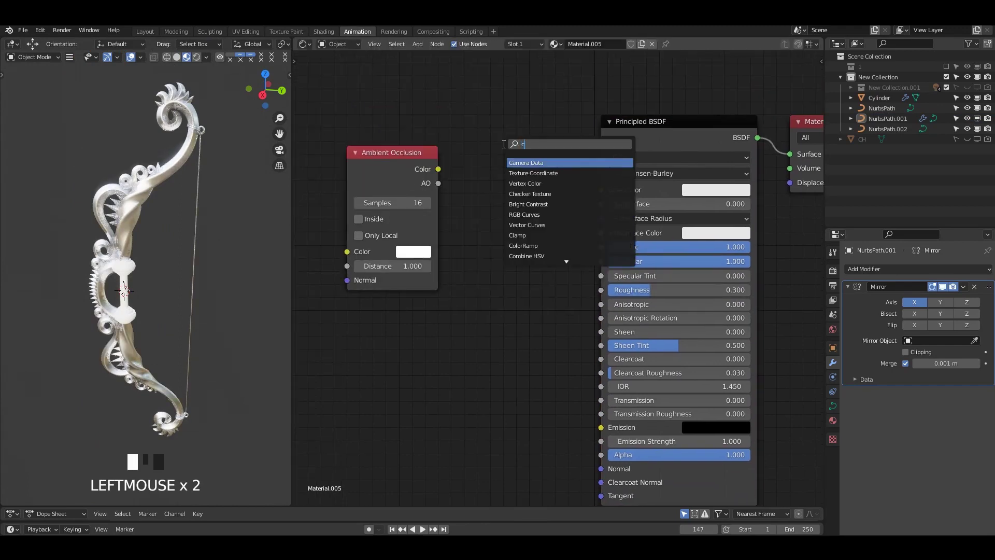
pyautogui.write('ol')
pyautogui.click(514, 173)
pyautogui.click(477, 191)
pyautogui.moveTo(477, 191); pyautogui.dragTo(537, 223, button='middle')
pyautogui.moveTo(476, 218); pyautogui.dragTo(430, 195)
pyautogui.moveTo(539, 210); pyautogui.dragTo(495, 198)
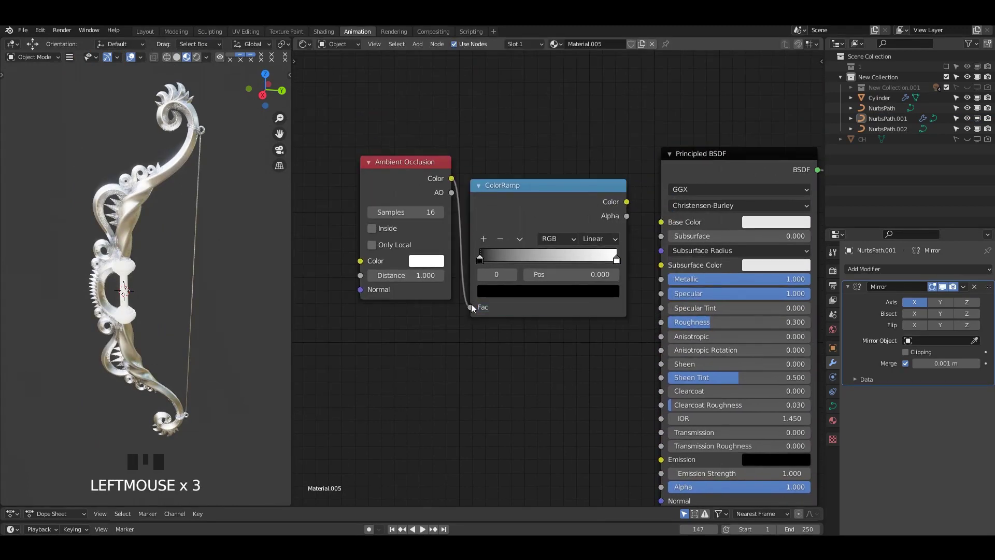
# Colour the ramp's light stop gold (H 0.119, S 0.839, V 1.000), add two stops and move stop 2 to 0.623.
pyautogui.scroll(2, 620, 257)
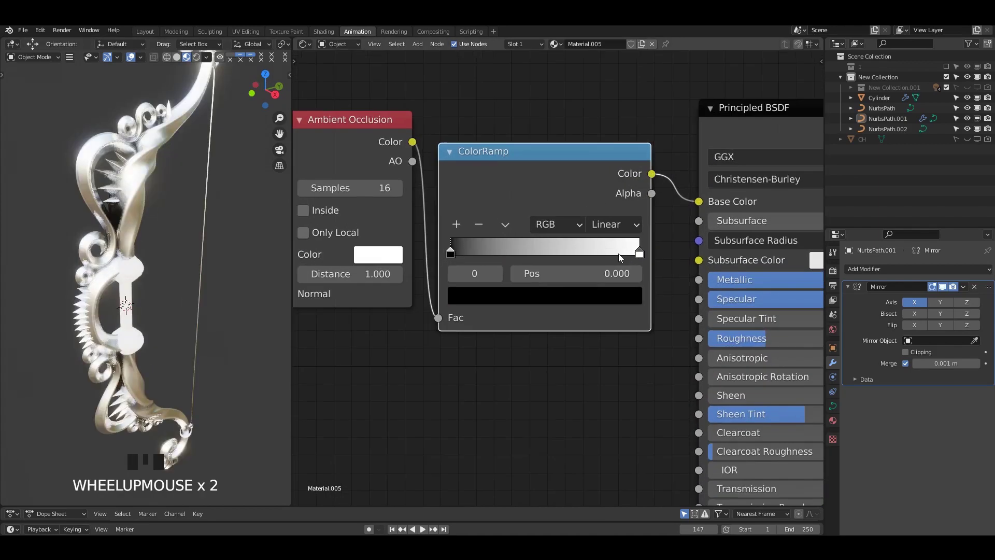
pyautogui.click(622, 306)
pyautogui.click(498, 134)
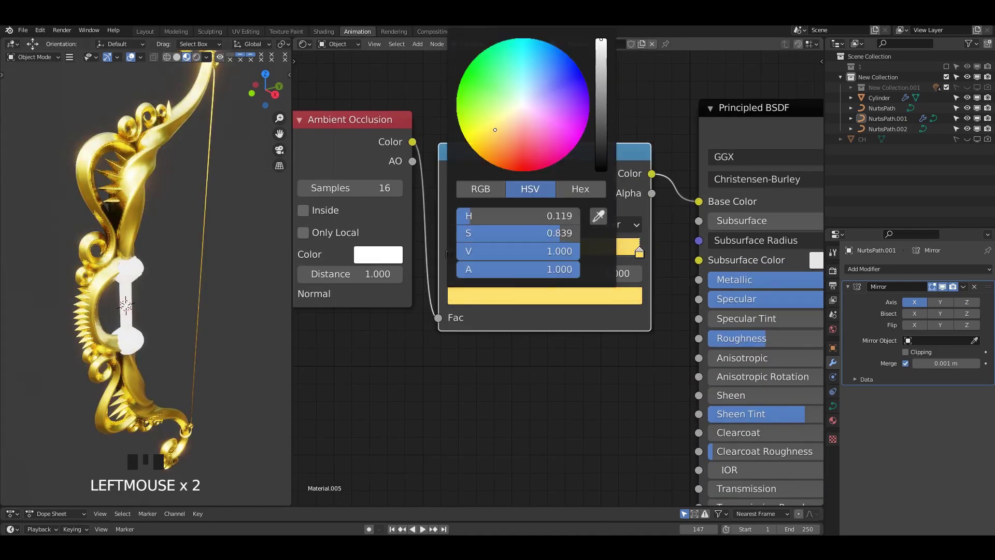
pyautogui.click(456, 224)
pyautogui.click(456, 224)
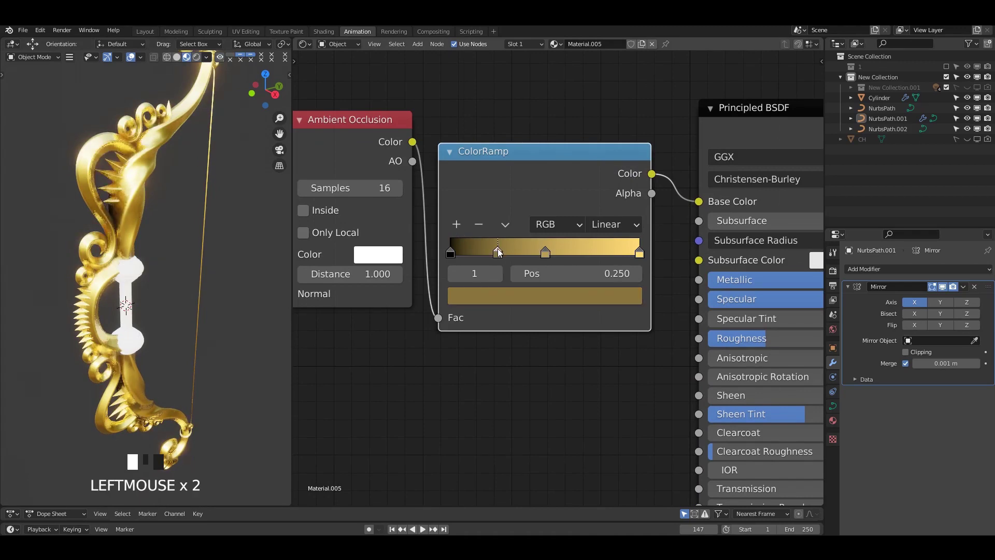
# Link the gold material from the bow limbs to the handle grip and save the file.
pyautogui.scroll(2, 139, 326)
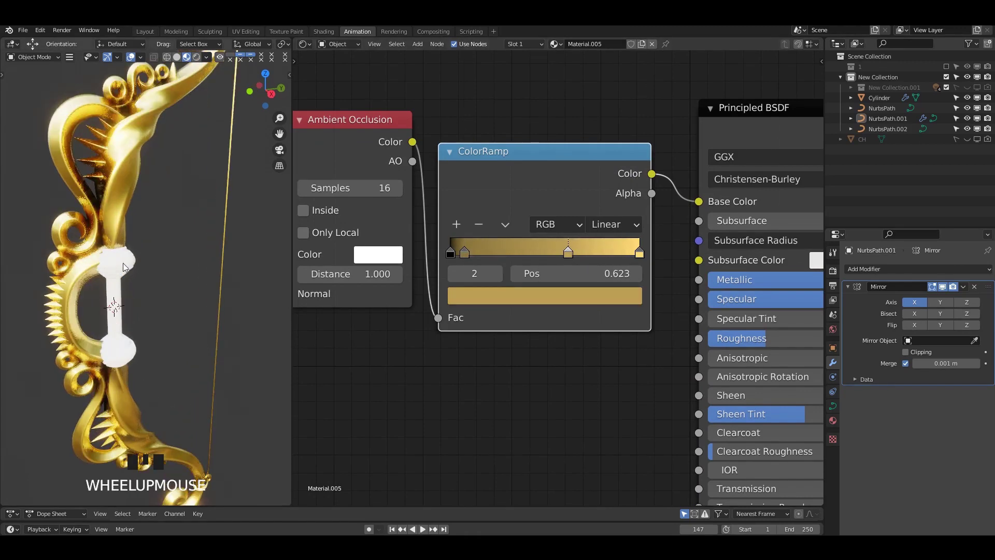
pyautogui.keyDown('shift'); pyautogui.click(133, 197); pyautogui.keyUp('shift')
pyautogui.hotkey('ctrl', 'l')
pyautogui.click(88, 225)
pyautogui.click(183, 237)
pyautogui.scroll(-6, 183, 237)
pyautogui.moveTo(183, 238); pyautogui.dragTo(157, 275, button='middle')
pyautogui.scroll(4, 163, 268)
pyautogui.scroll(-1, 181, 264)
pyautogui.hotkey('ctrl', 's')
# Return to the Layout workspace and split the 3D view in two, showing the bow in solid shading and material preview.
pyautogui.click(145, 32)
pyautogui.moveTo(513, 270); pyautogui.dragTo(731, 89, button='middle')
pyautogui.moveTo(762, 51); pyautogui.dragTo(487, 203)
pyautogui.moveTo(333, 204)
pyautogui.mouseDown(button='middle')
pyautogui.moveTo(345, 195)
pyautogui.moveTo(342, 207)
pyautogui.mouseUp(button='middle')
pyautogui.moveTo(684, 285); pyautogui.dragTo(781, 273, button='middle')
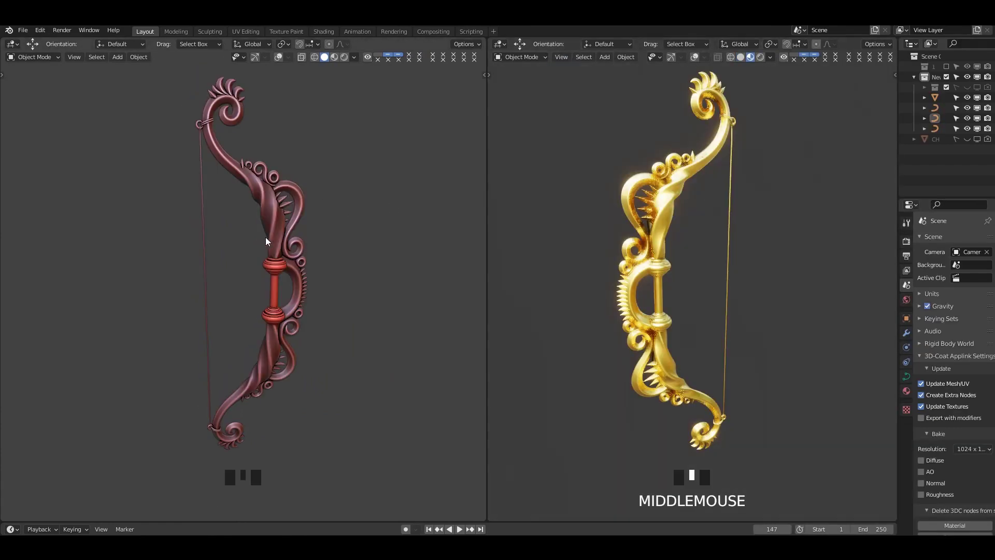
# Display the bow in wireframe in the solid-shaded view and examine the mesh of its limbs and handle.
pyautogui.moveTo(282, 229)
pyautogui.mouseDown(button='middle')
pyautogui.moveTo(298, 250)
pyautogui.moveTo(324, 238)
pyautogui.moveTo(192, 253)
pyautogui.moveTo(275, 244)
pyautogui.mouseUp(button='middle')
pyautogui.scroll(-2, 275, 244)
pyautogui.click(314, 57)
pyautogui.scroll(2, 304, 216)
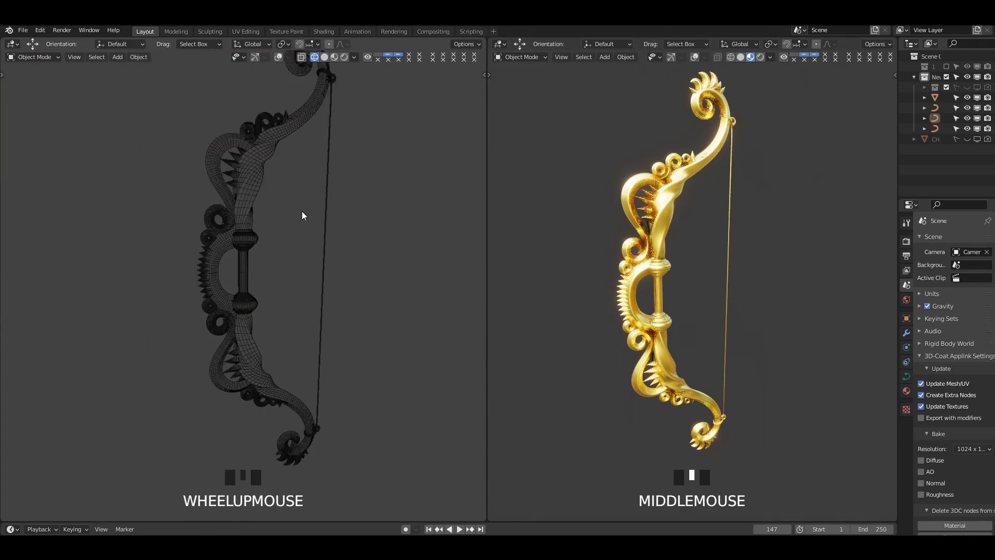
pyautogui.moveTo(302, 212)
pyautogui.mouseDown(button='middle')
pyautogui.moveTo(430, 215)
pyautogui.moveTo(290, 143)
pyautogui.moveTo(316, 204)
pyautogui.moveTo(316, 150)
pyautogui.mouseUp(button='middle')
# Return the wireframe view to solid shading and inspect the bow's handle and upper limb up close.
pyautogui.click(324, 57)
pyautogui.scroll(-1, 311, 171)
pyautogui.keyDown('ctrl'); pyautogui.moveTo(316, 150); pyautogui.dragTo(314, 203, button='middle'); pyautogui.keyUp('ctrl')
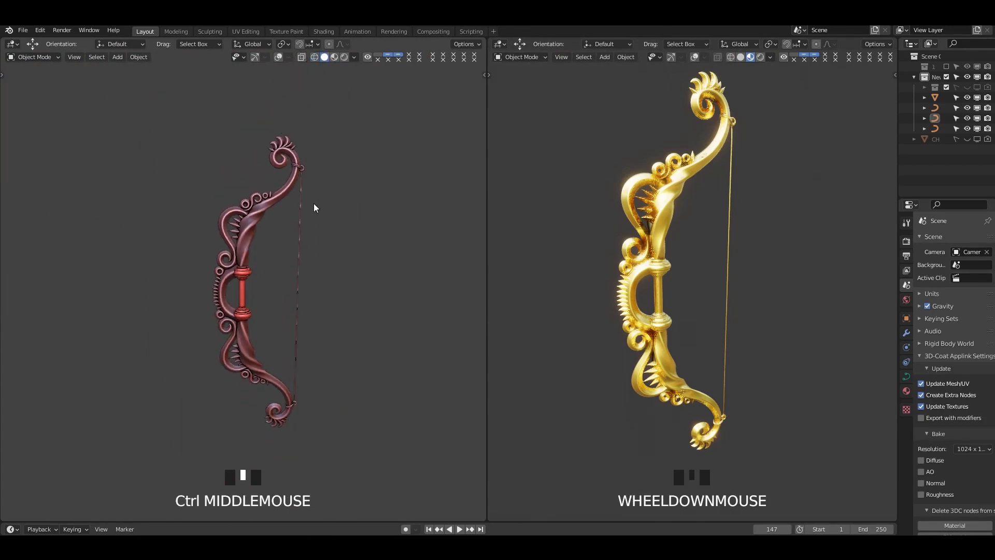
pyautogui.scroll(3, 238, 215)
pyautogui.keyDown('shift'); pyautogui.moveTo(238, 215); pyautogui.dragTo(375, 228, button='middle'); pyautogui.keyUp('shift')
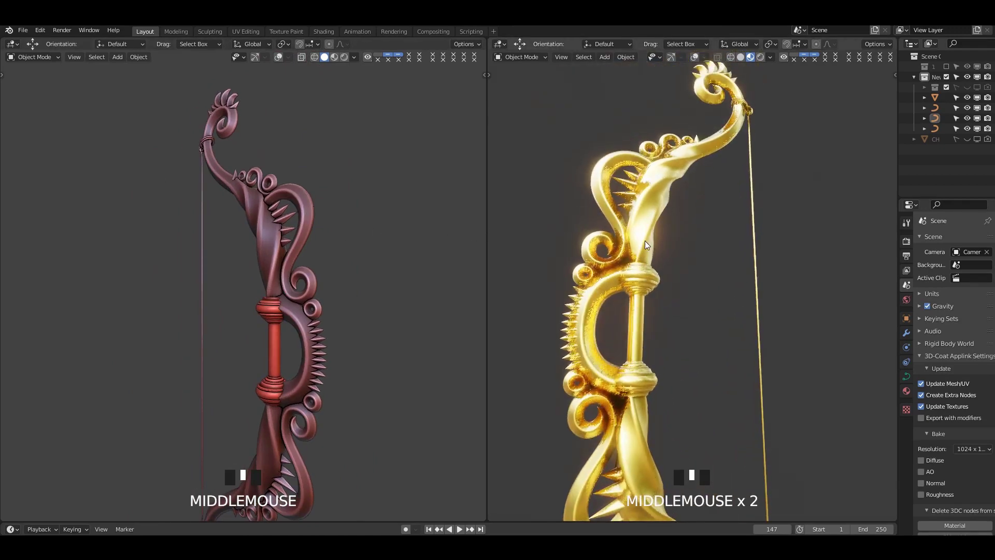